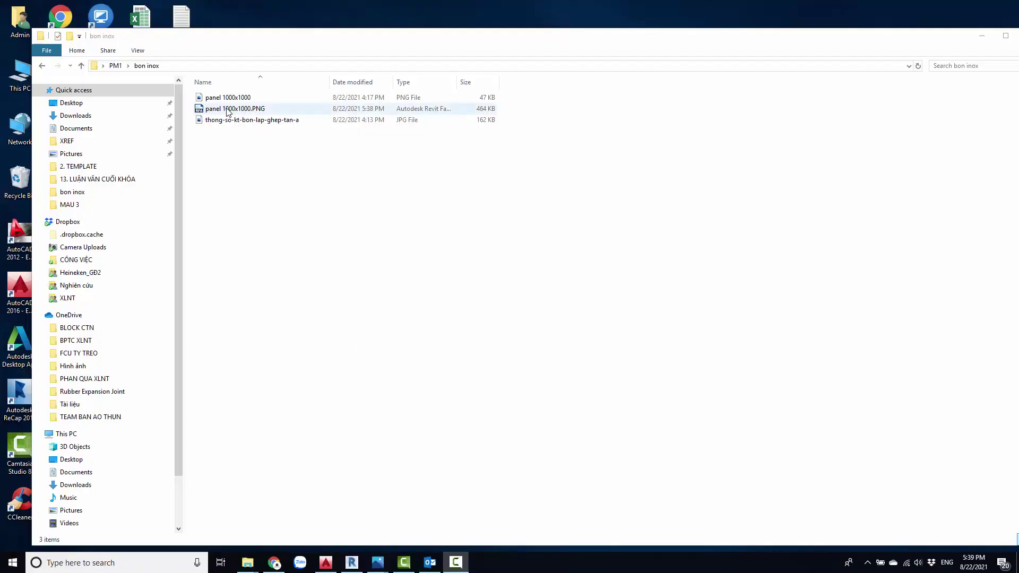
Open thong-so-kt-bon-lap-ghep-tan-a.jpg in Photos and maximize the viewer.
click(230, 120)
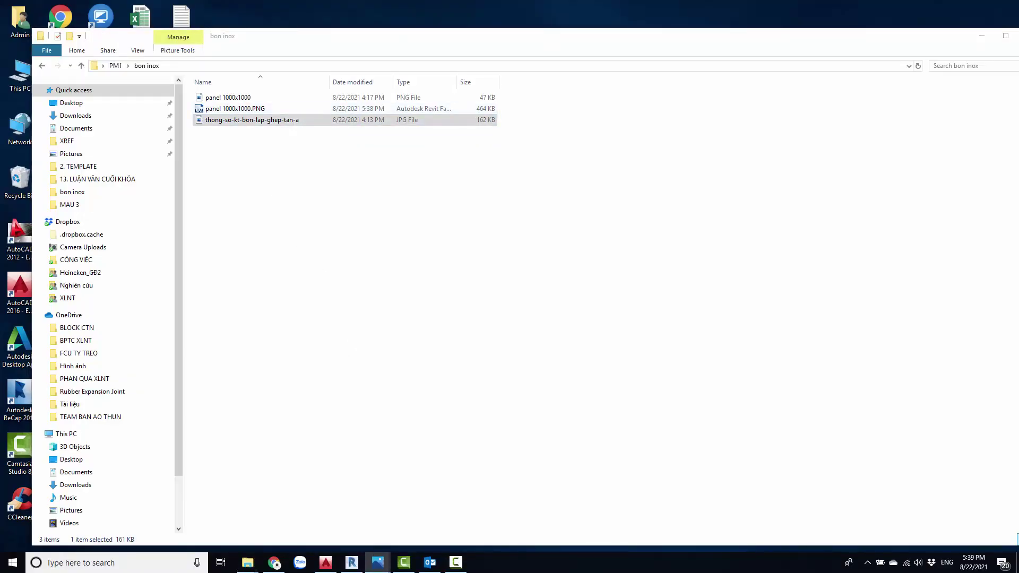
click(499, 60)
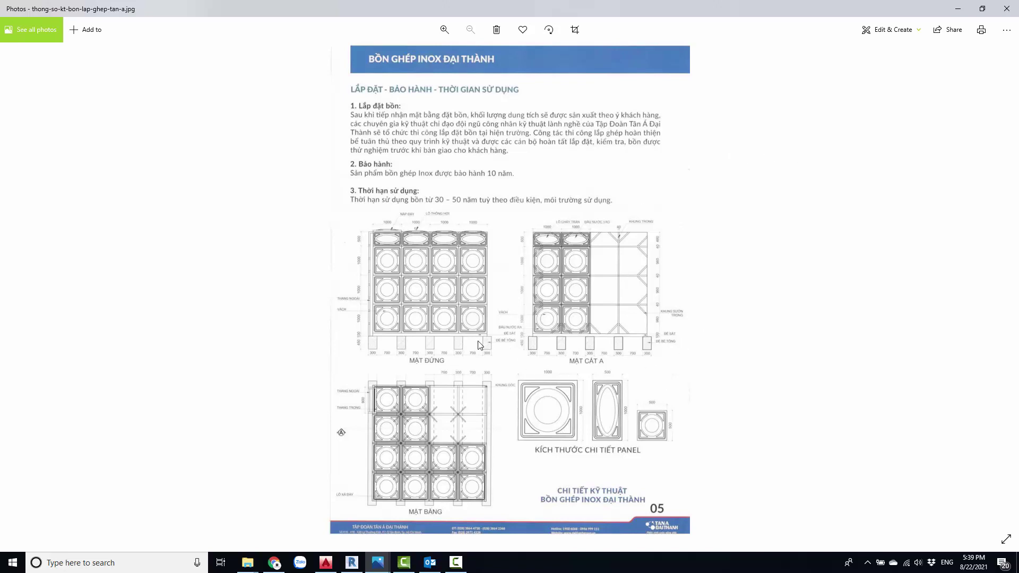
Zoom in and out over the tank elevation and panel detail drawings to check panel sizes.
scroll(479, 345, up, 1)
scroll(472, 343, up, 1)
scroll(468, 342, down, 1)
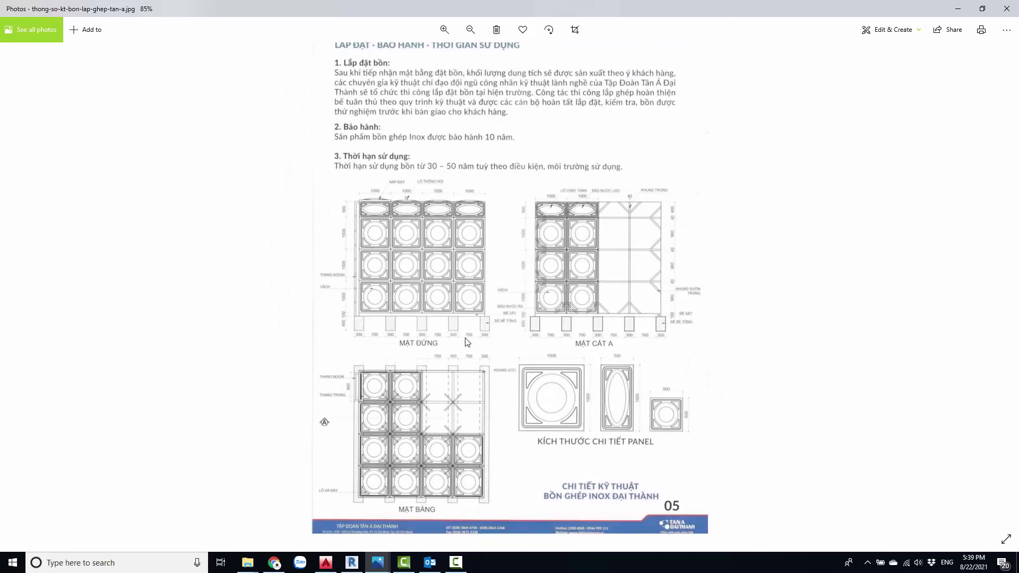
scroll(467, 342, down, 1)
scroll(451, 341, up, 1)
scroll(420, 340, up, 1)
scroll(393, 339, up, 1)
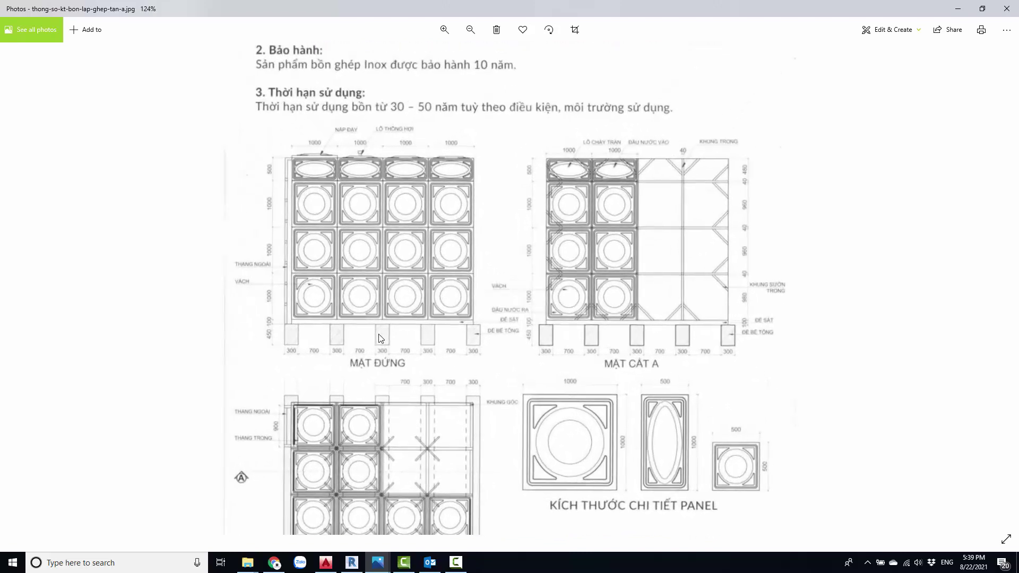
scroll(381, 340, down, 1)
scroll(445, 375, down, 1)
scroll(449, 374, down, 1)
scroll(459, 393, up, 1)
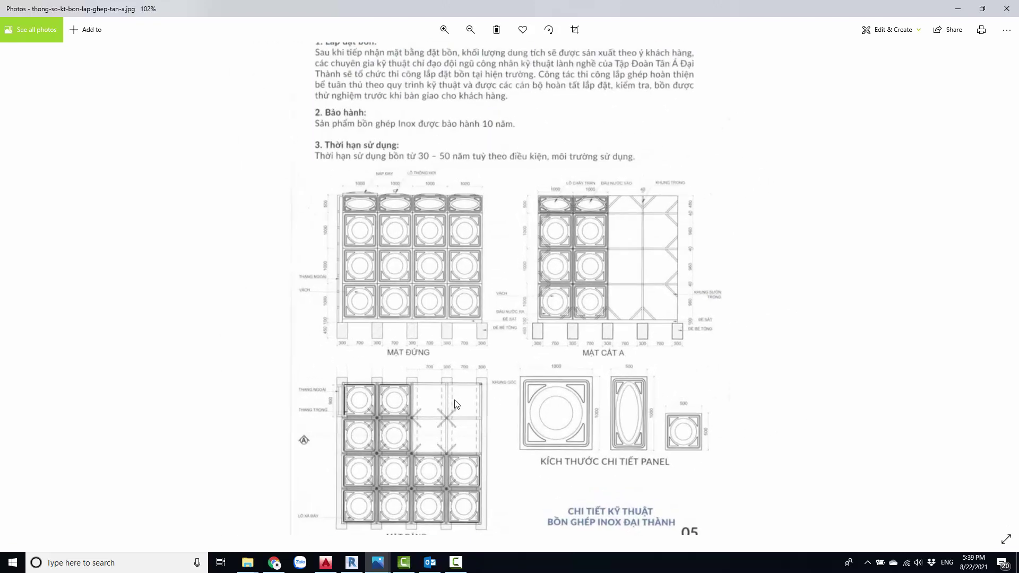
scroll(454, 372, down, 2)
scroll(455, 332, up, 2)
scroll(424, 265, down, 3)
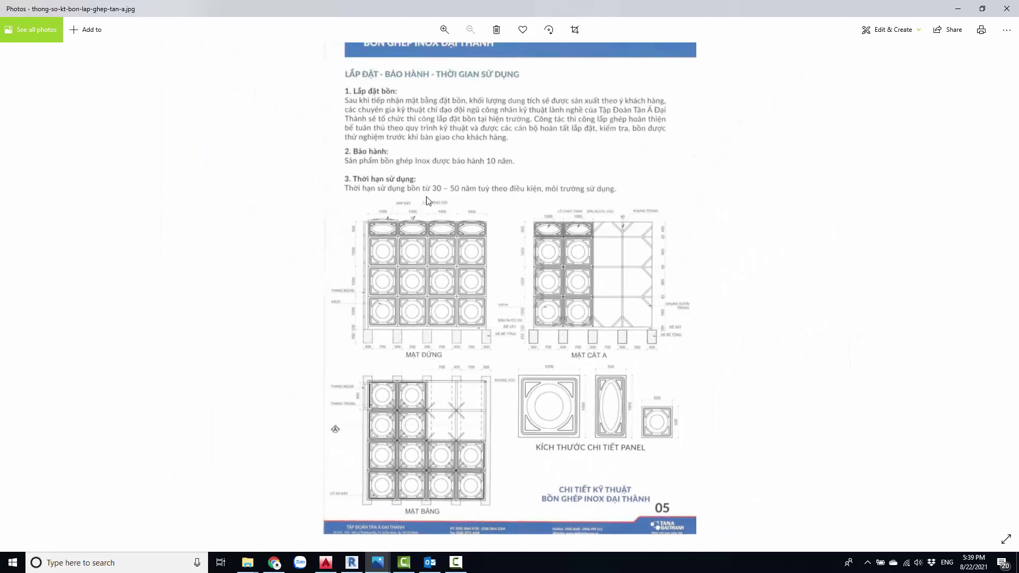
scroll(488, 310, up, 1)
scroll(463, 324, up, 1)
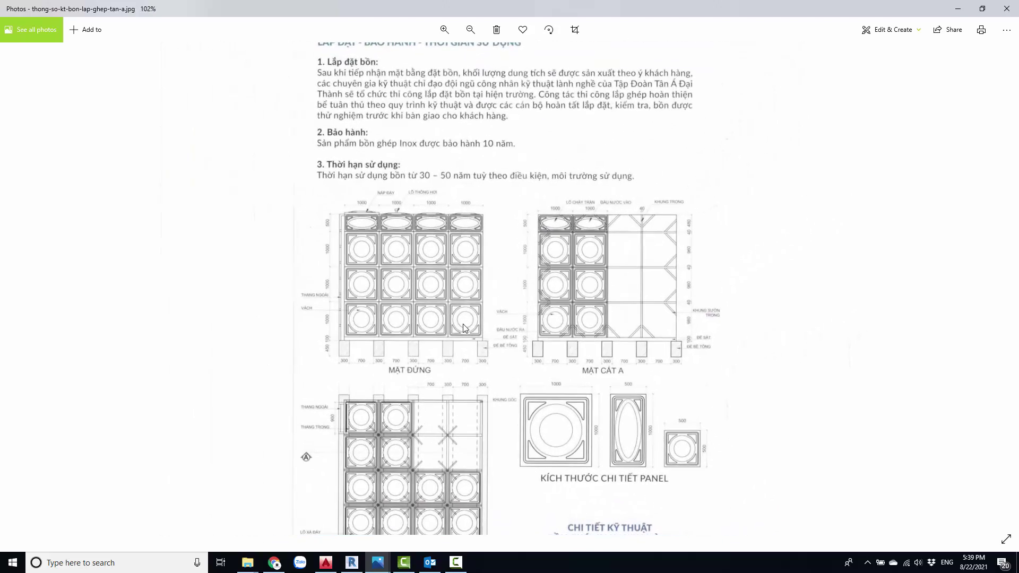
scroll(447, 295, up, 1)
scroll(523, 238, down, 1)
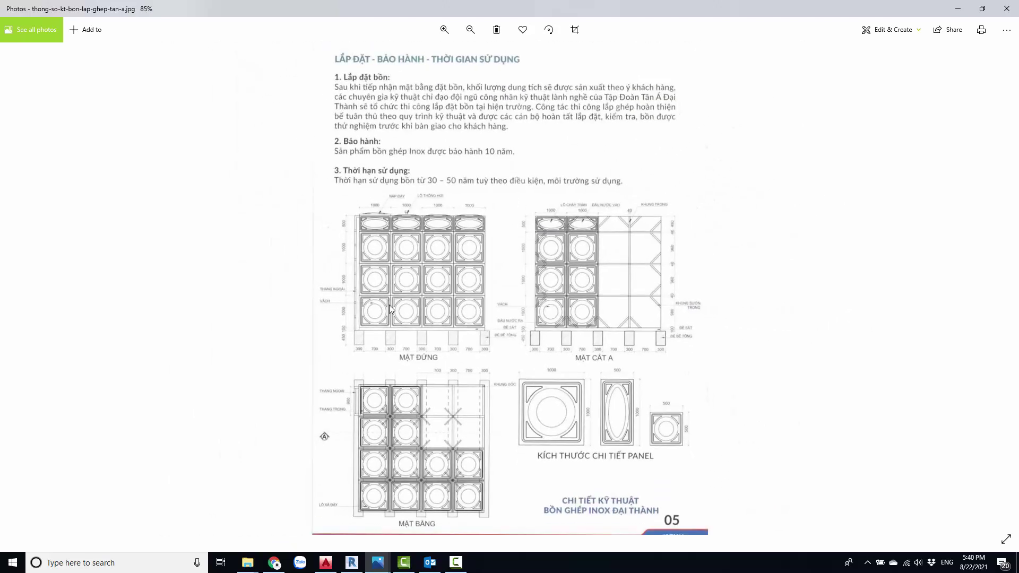
scroll(429, 318, down, 1)
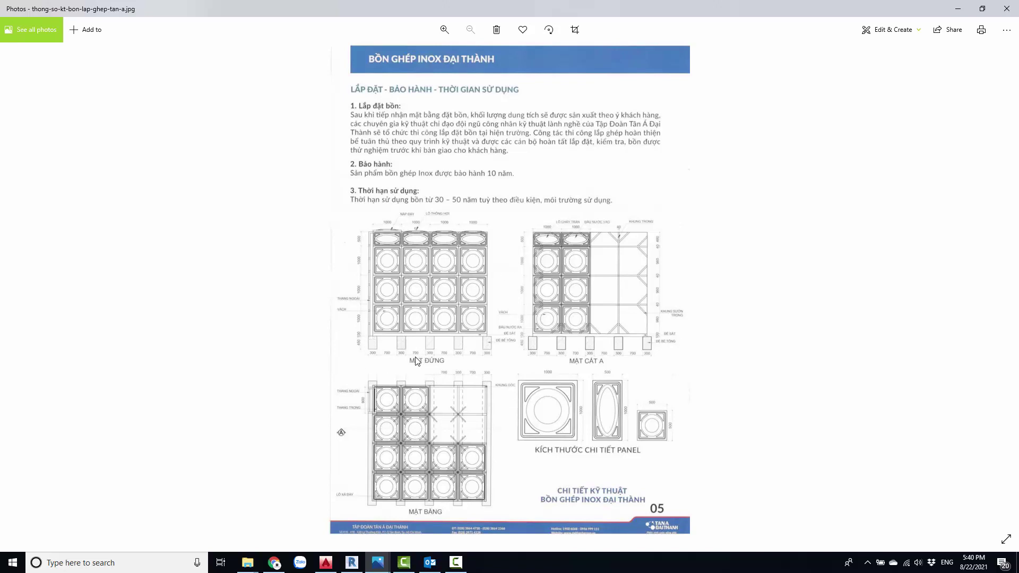
scroll(412, 398, up, 1)
scroll(422, 278, down, 1)
scroll(583, 204, up, 1)
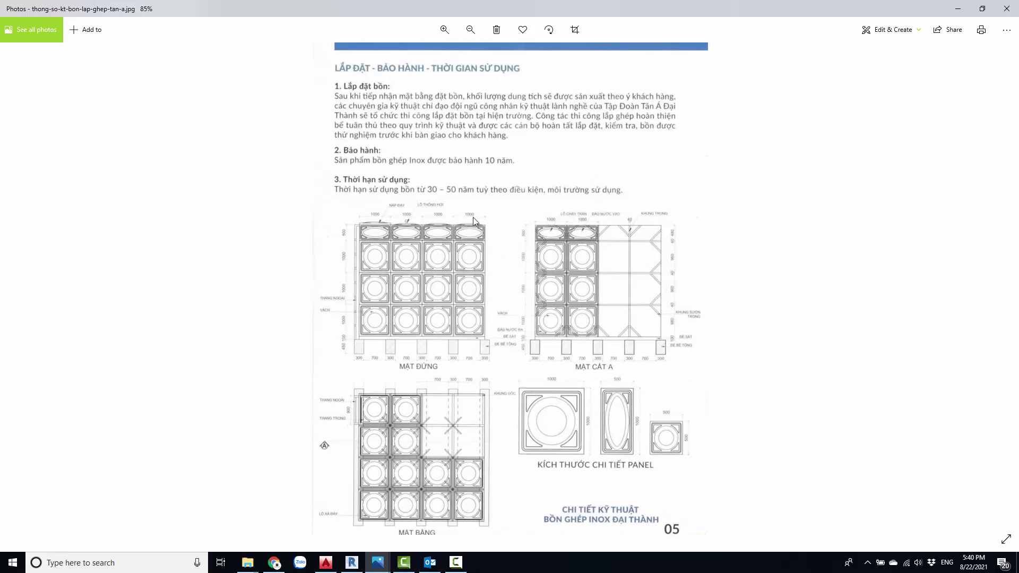
scroll(540, 273, down, 1)
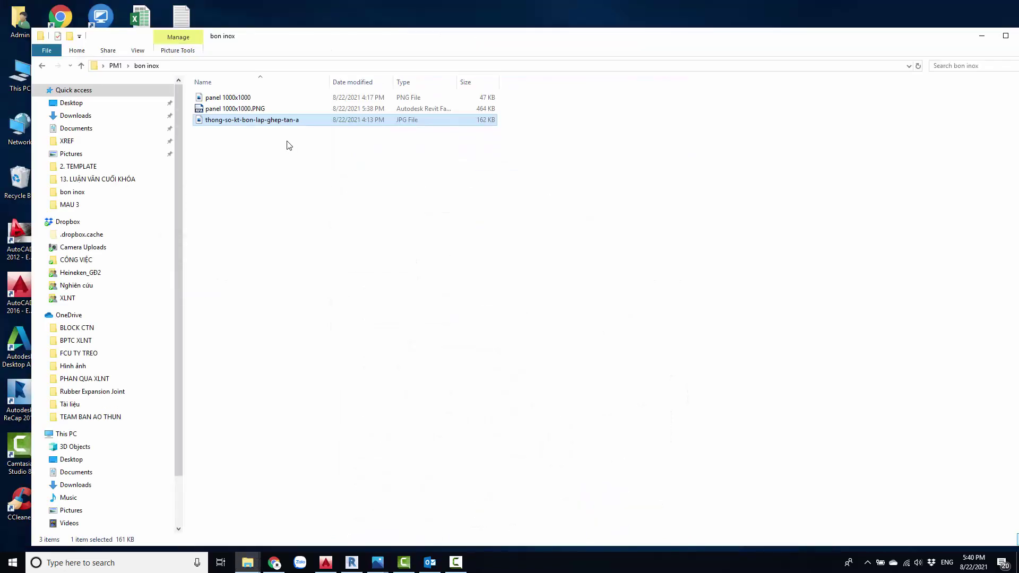
Bring up Revit's panel 1000x1000 3D view and zoom and orbit around the panel.
click(351, 563)
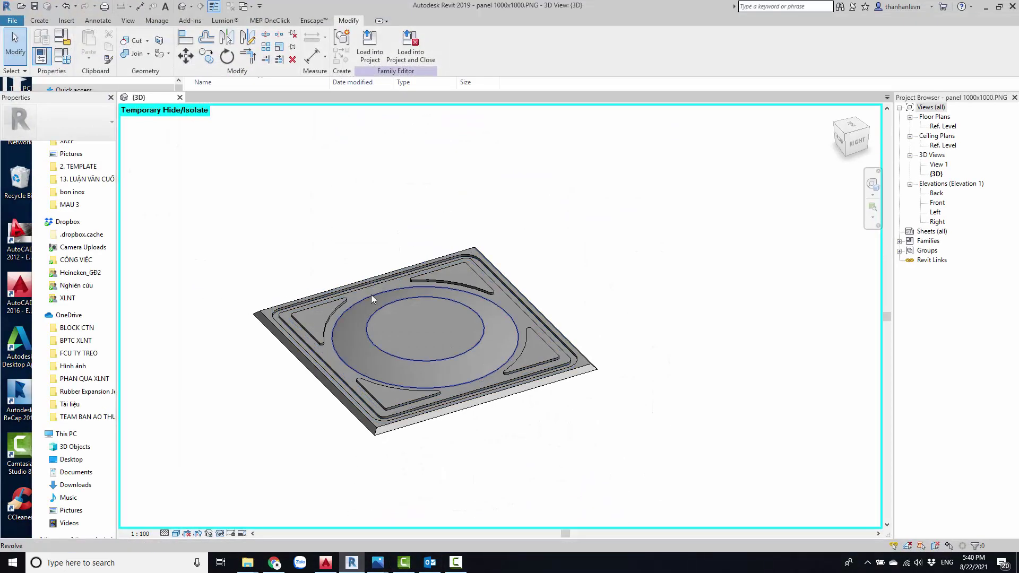
scroll(610, 292, down, 2)
scroll(601, 361, up, 3)
scroll(505, 364, up, 2)
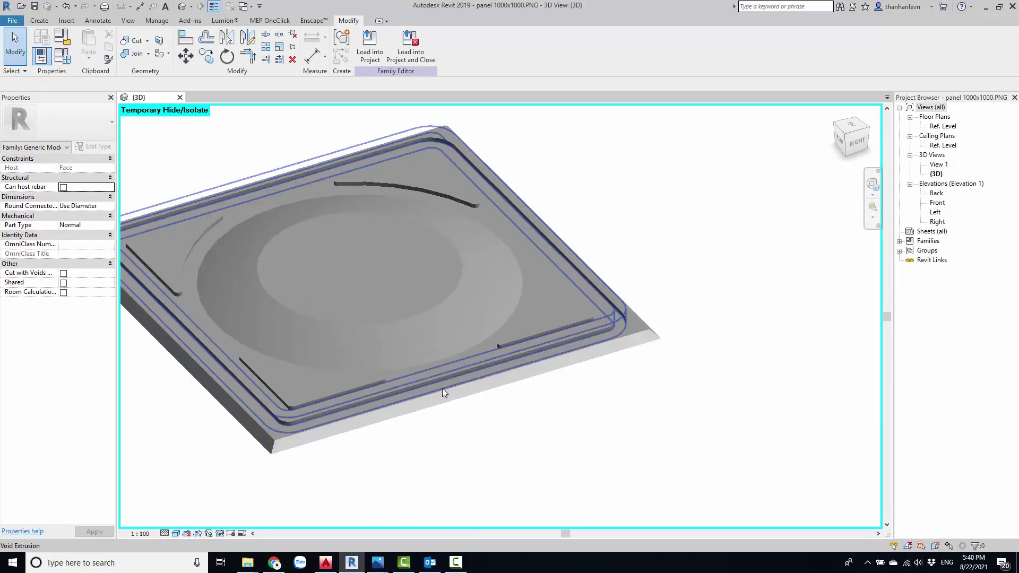
scroll(561, 330, down, 2)
scroll(578, 417, down, 2)
scroll(662, 398, down, 1)
scroll(581, 416, down, 1)
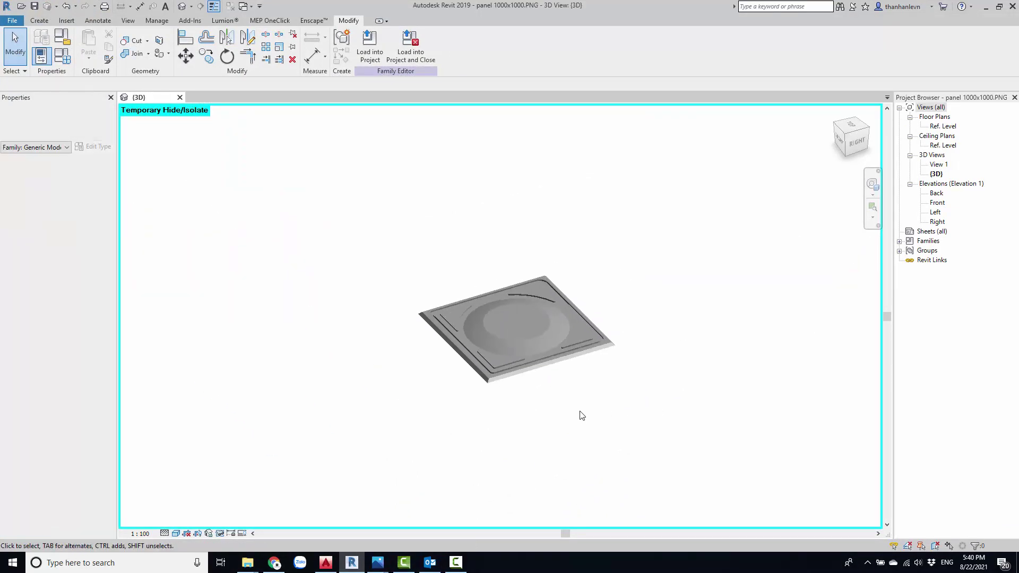
mouse_move(610, 405)
shift+middle_down()
mouse_move(357, 412)
mouse_move(592, 415)
mouse_move(655, 452)
mouse_move(653, 286)
shift+middle_up()
scroll(647, 340, up, 3)
mouse_move(643, 384)
shift+middle_down()
mouse_move(695, 323)
mouse_move(685, 357)
mouse_move(616, 394)
mouse_move(692, 380)
mouse_move(644, 397)
shift+middle_up()
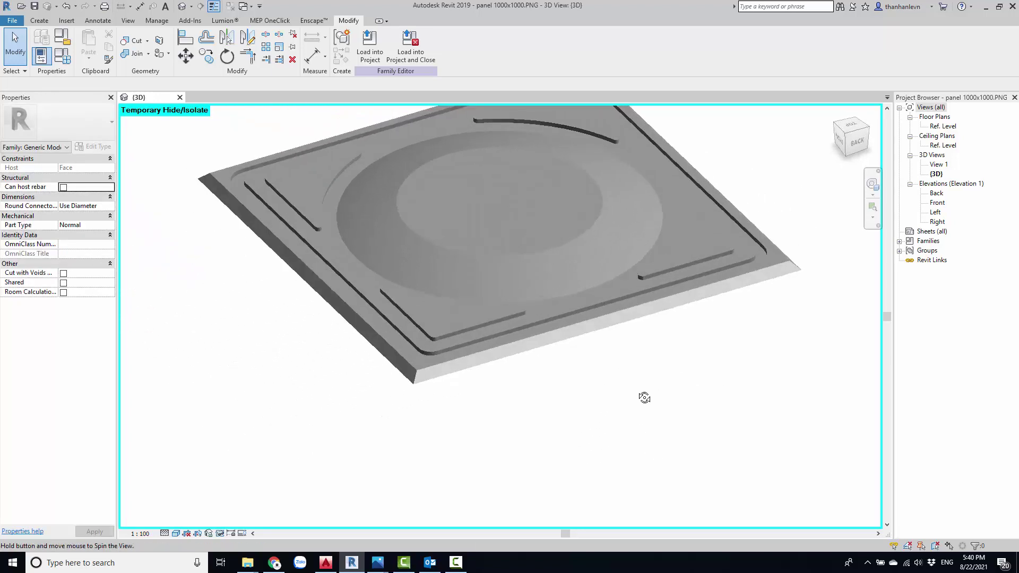
scroll(639, 390, down, 3)
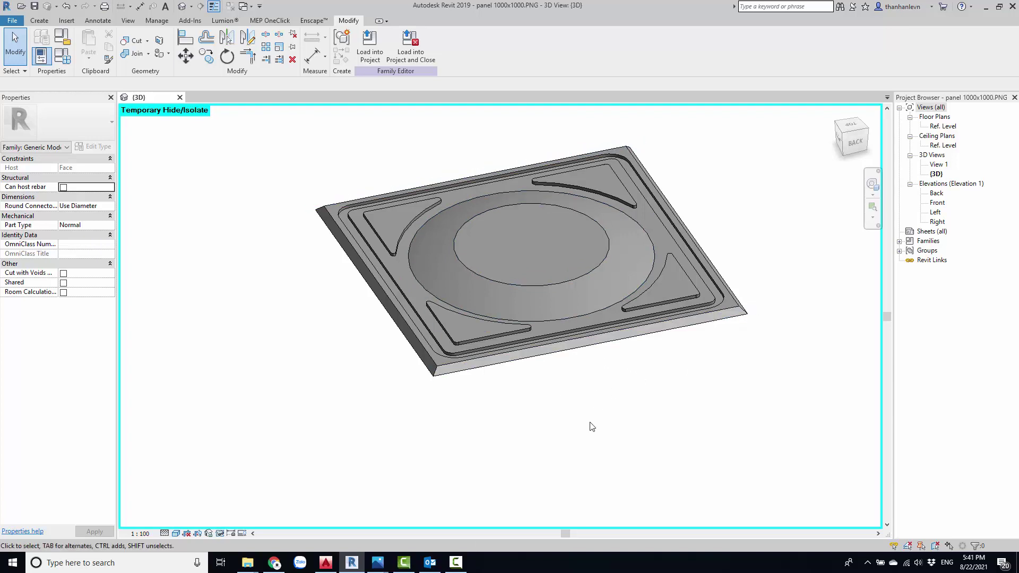
Orbit the panel from top-down through oblique to more frontal angles.
shift+middle_drag(632, 400, 613, 400)
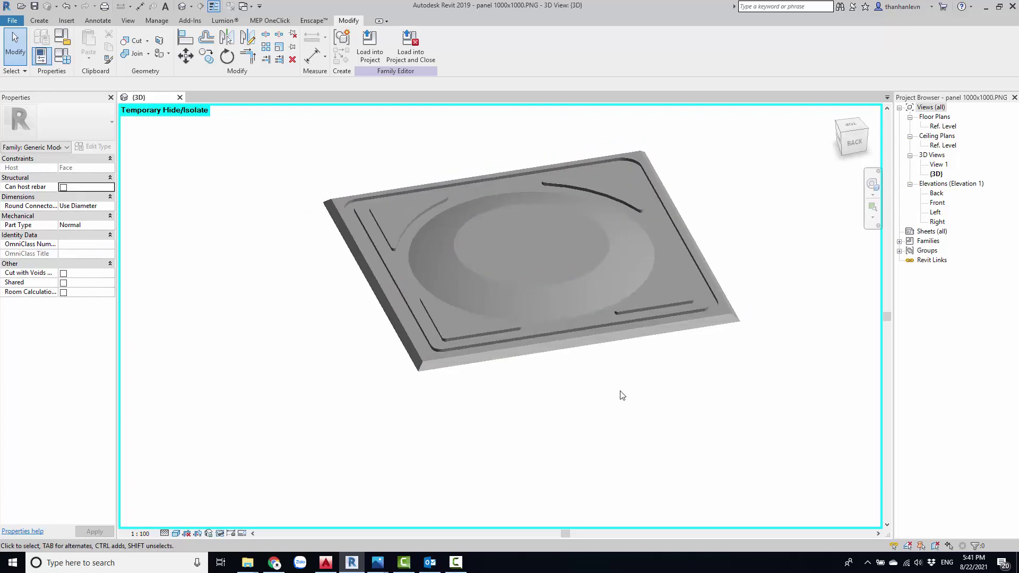
mouse_move(658, 360)
shift+middle_down()
mouse_move(589, 377)
mouse_move(711, 403)
mouse_move(773, 334)
mouse_move(557, 410)
mouse_move(571, 244)
shift+middle_up()
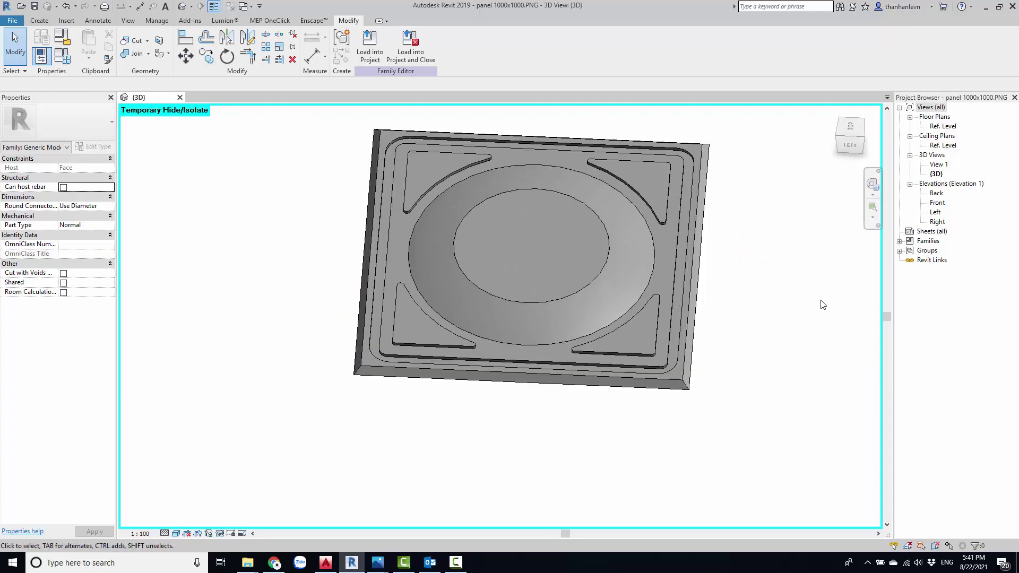
mouse_move(753, 298)
shift+middle_down()
mouse_move(716, 254)
mouse_move(639, 336)
mouse_move(607, 343)
mouse_move(601, 365)
shift+middle_up()
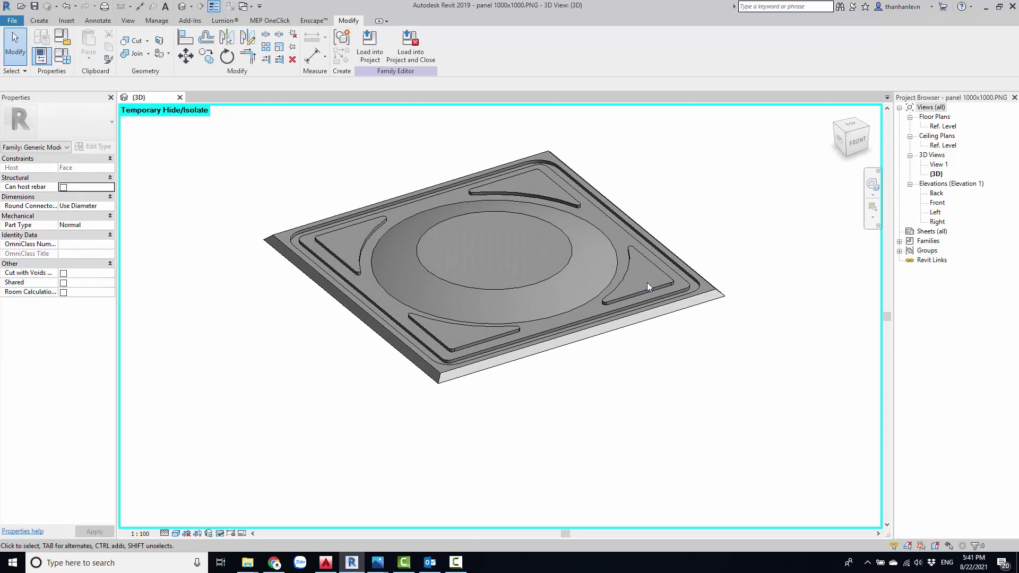
mouse_move(696, 355)
shift+middle_down()
mouse_move(718, 368)
mouse_move(623, 421)
mouse_move(700, 421)
mouse_move(699, 381)
shift+middle_up()
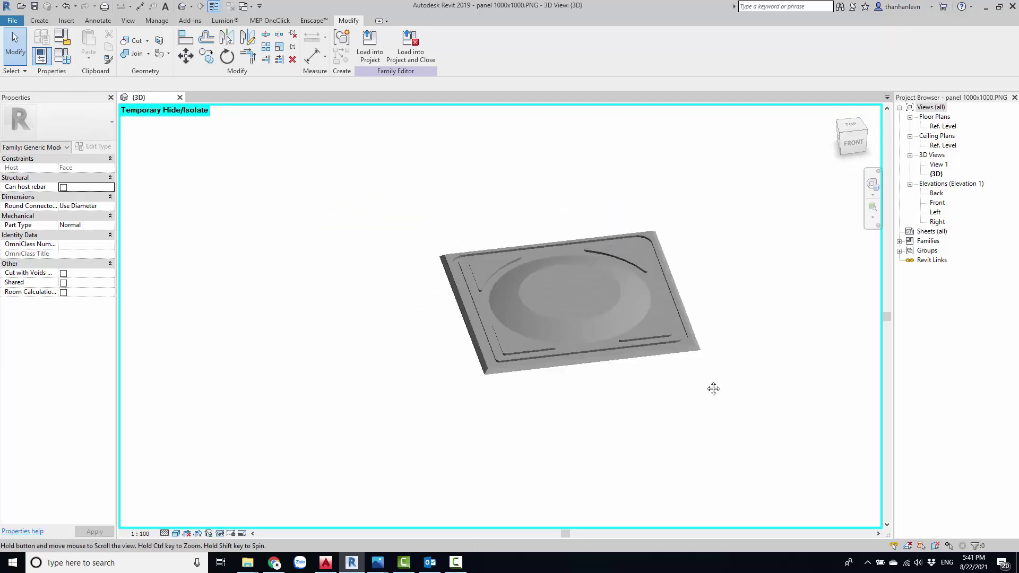
scroll(711, 389, up, 1)
scroll(734, 412, up, 3)
shift+middle_drag(734, 413, 710, 404)
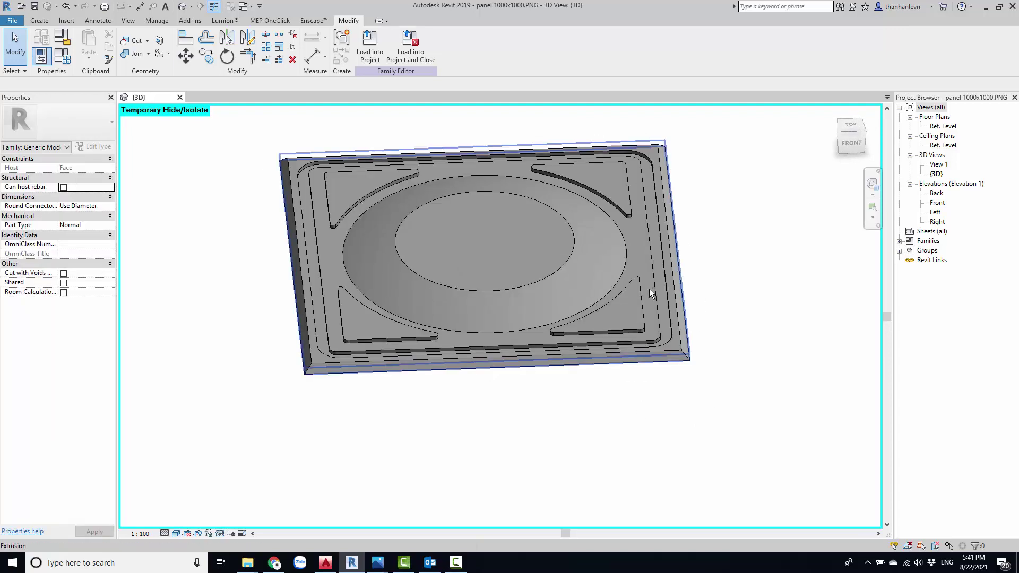
scroll(645, 317, up, 2)
scroll(683, 284, down, 4)
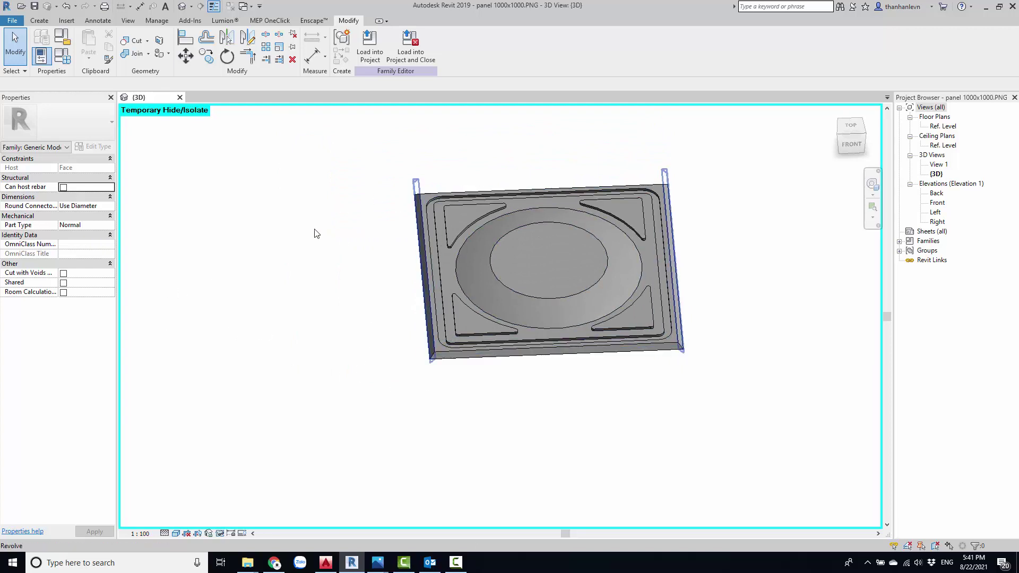
Orbit and pan to a near-front perspective view of the panel's dish and ribs.
shift+middle_drag(474, 318, 466, 370)
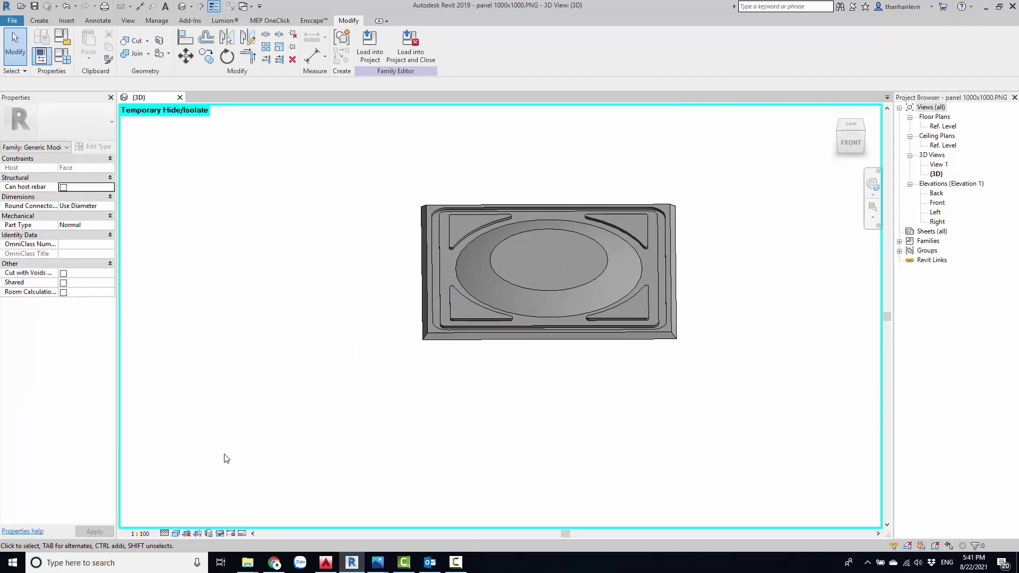
shift+middle_drag(541, 412, 691, 324)
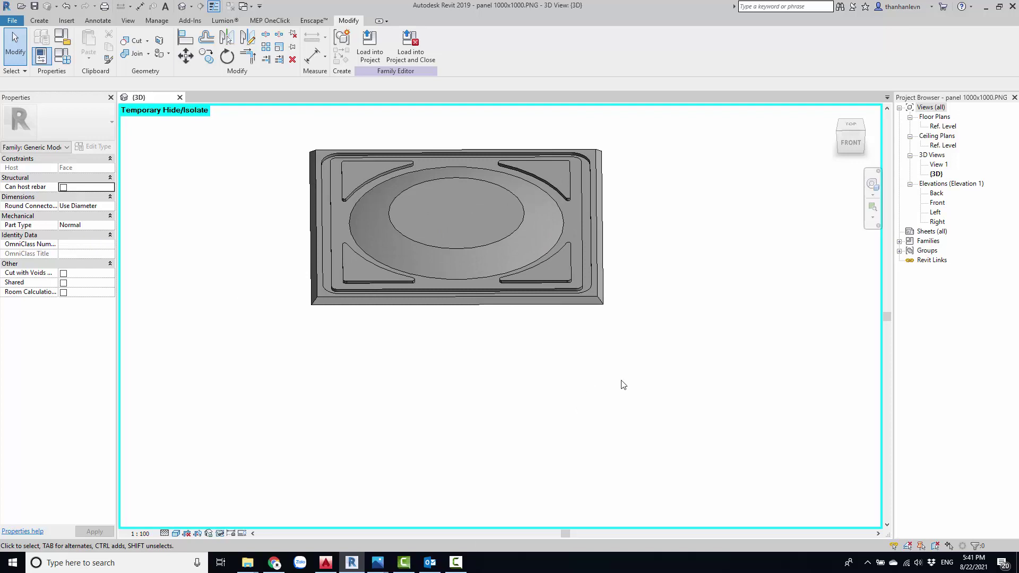
shift+middle_drag(564, 384, 632, 359)
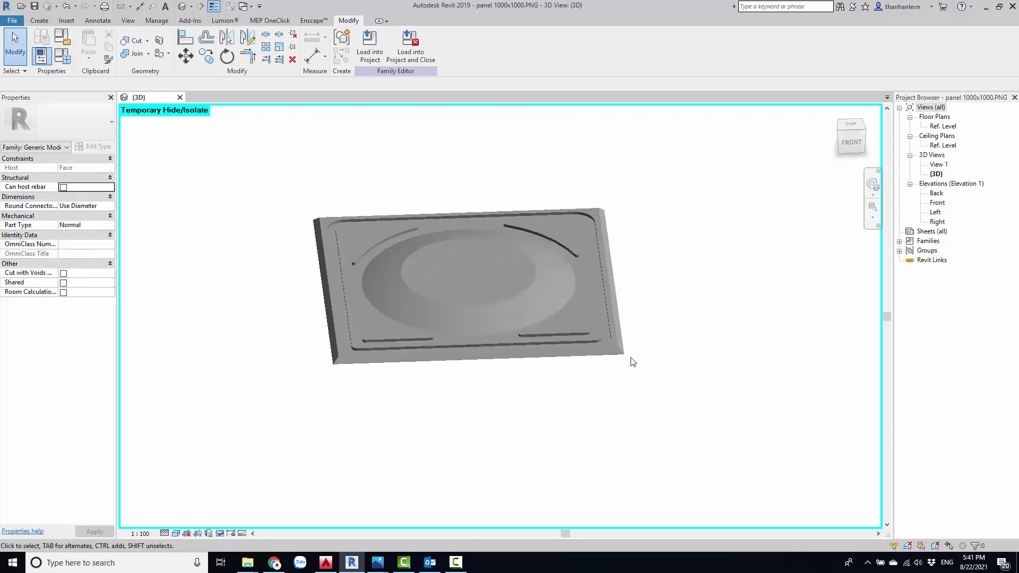
scroll(635, 425, up, 1)
middle_drag(635, 425, 544, 389)
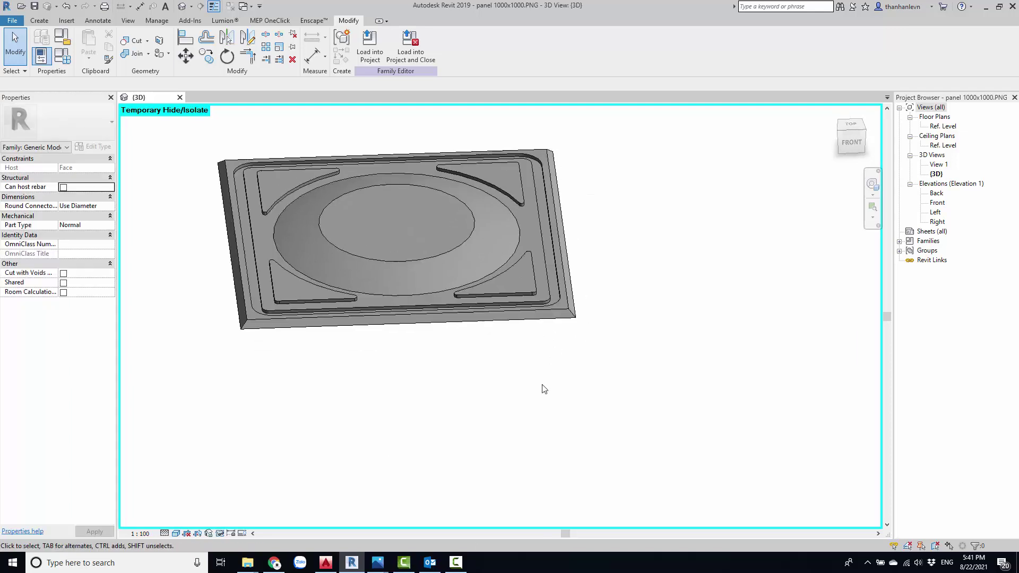
shift+middle_drag(411, 419, 393, 429)
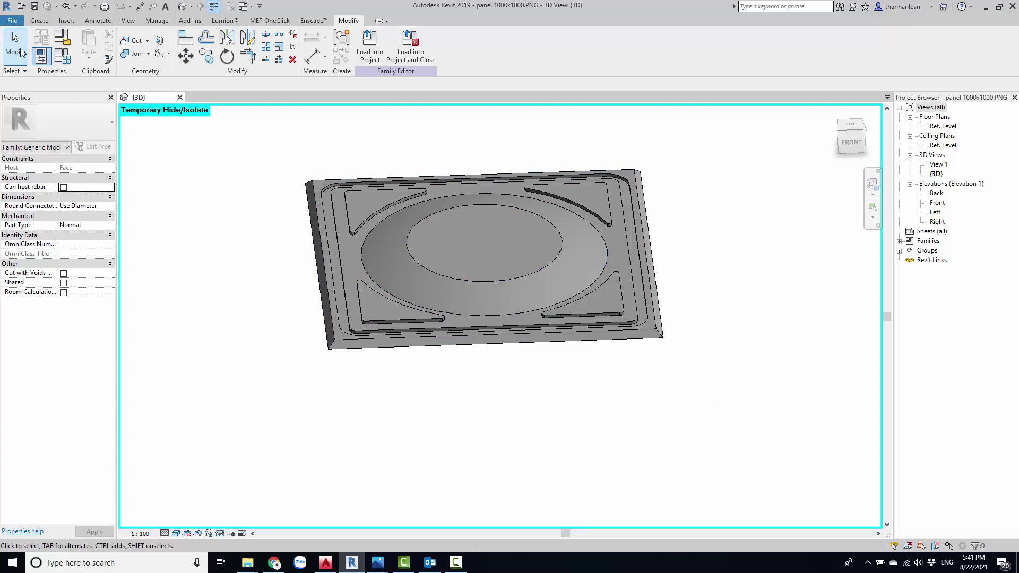
Create a new family, Family7, from the Metric Generic Model.rft template.
click(12, 20)
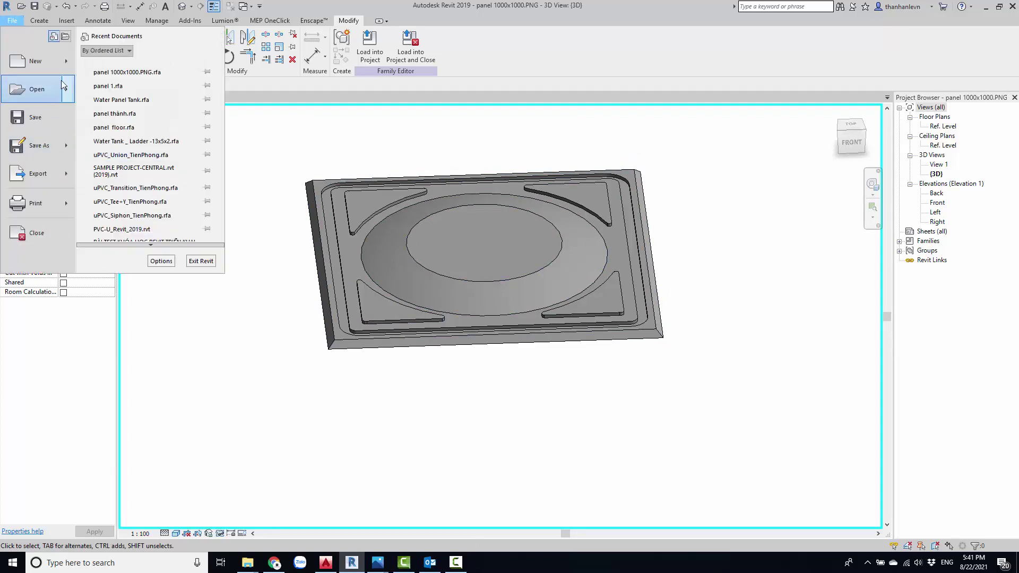
key(Escape)
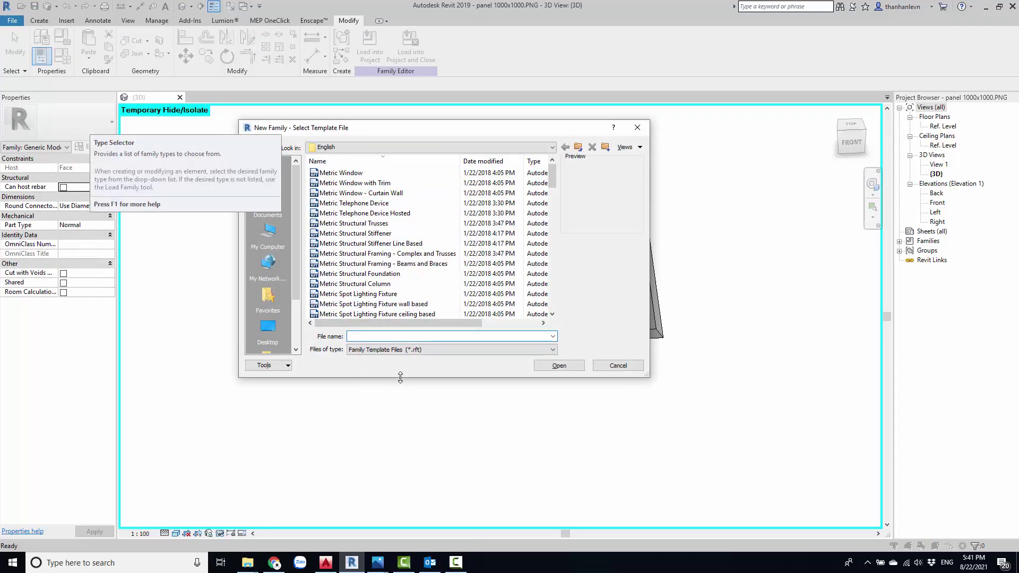
drag(400, 378, 400, 449)
scroll(355, 332, down, 5)
scroll(355, 331, down, 7)
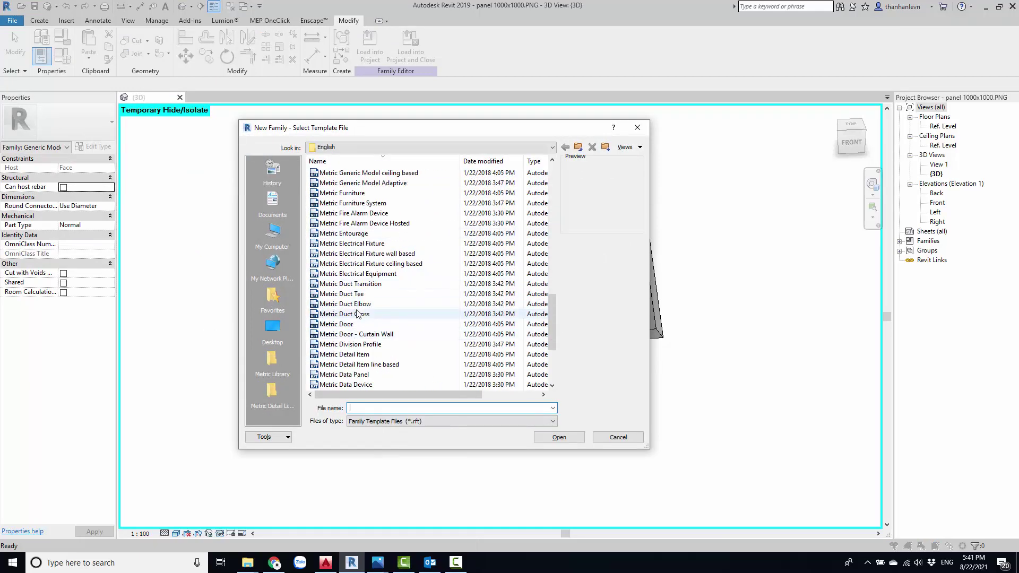
scroll(357, 265, down, 1)
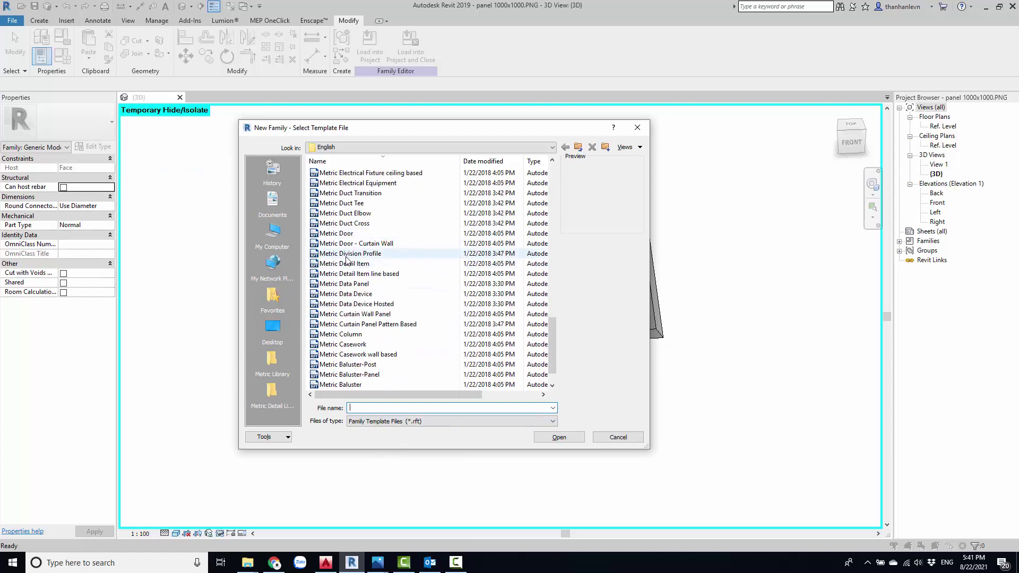
scroll(356, 255, up, 3)
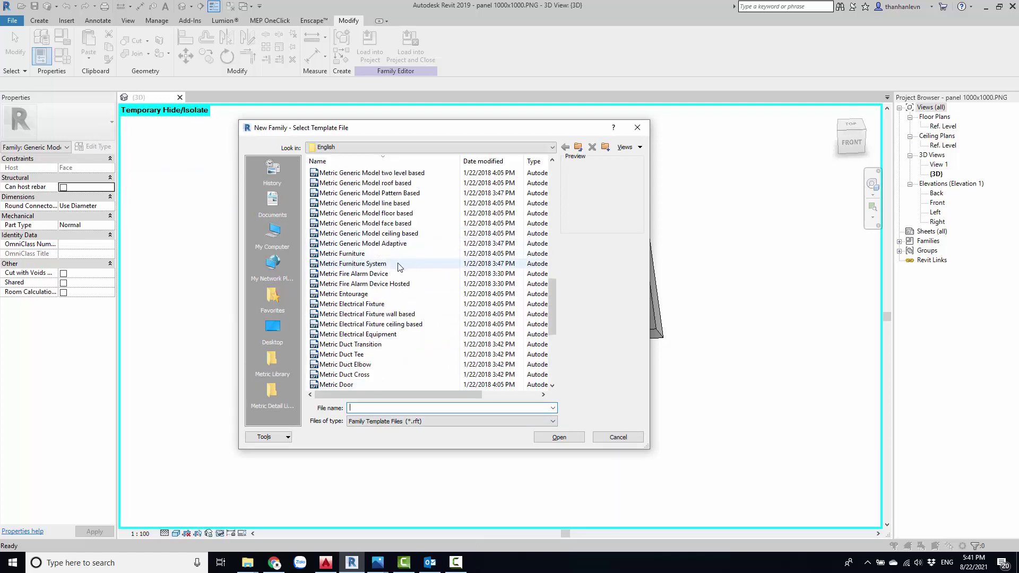
scroll(355, 244, down, 3)
scroll(360, 269, up, 4)
scroll(358, 269, up, 4)
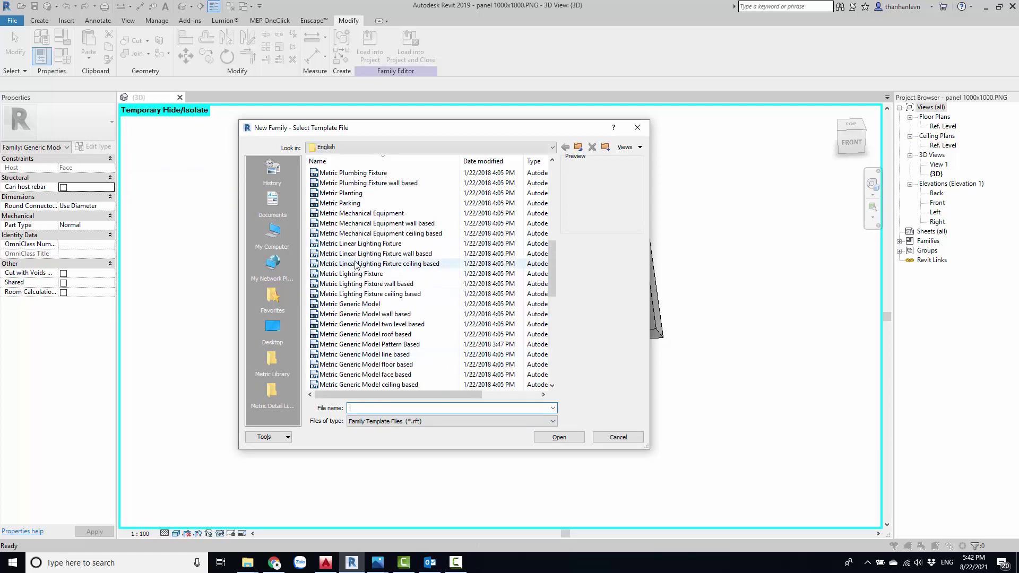
click(363, 304)
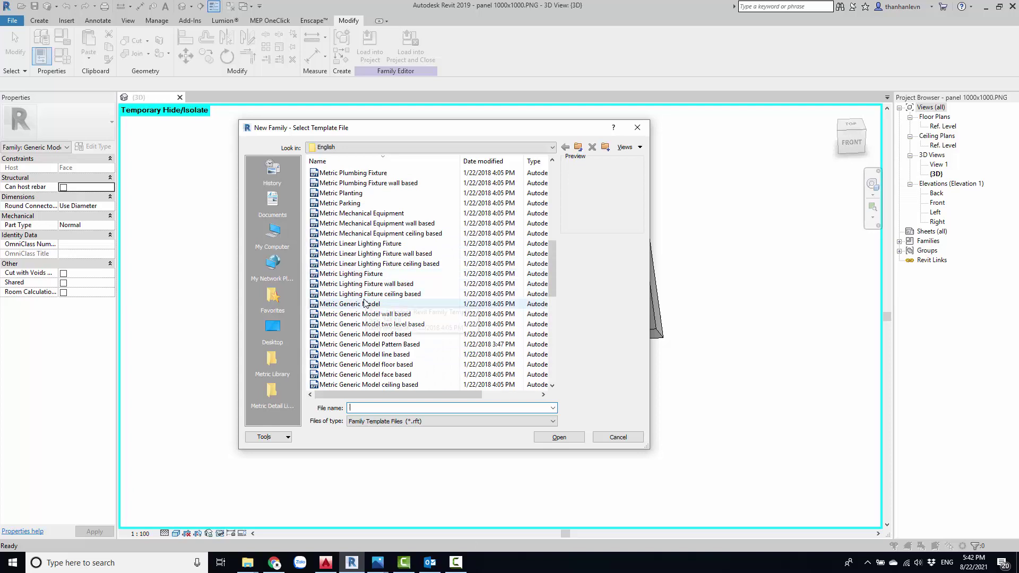
click(560, 439)
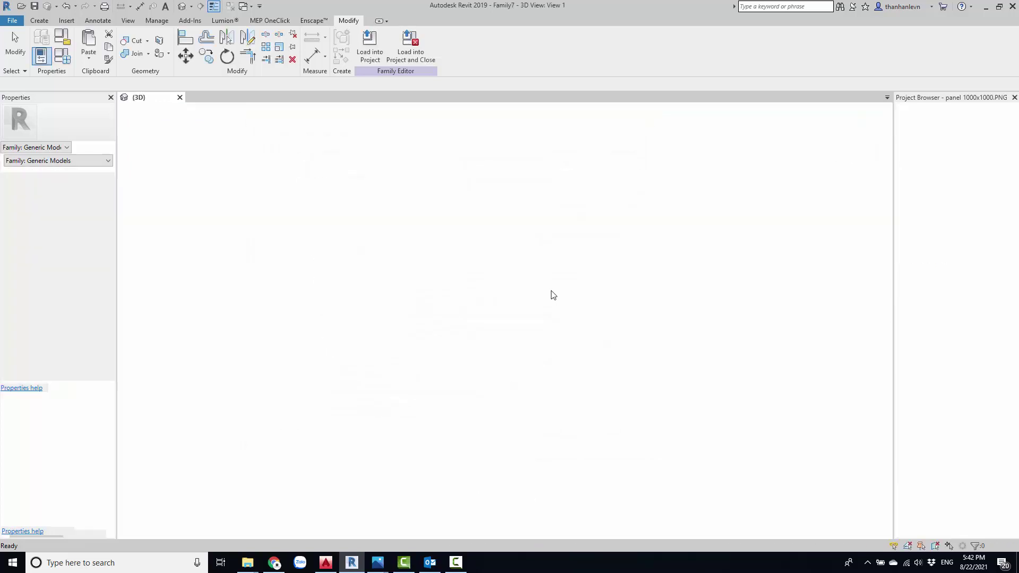
Save the new family as PANEL FLOOR in the bon inox folder.
key(ctrl+s)
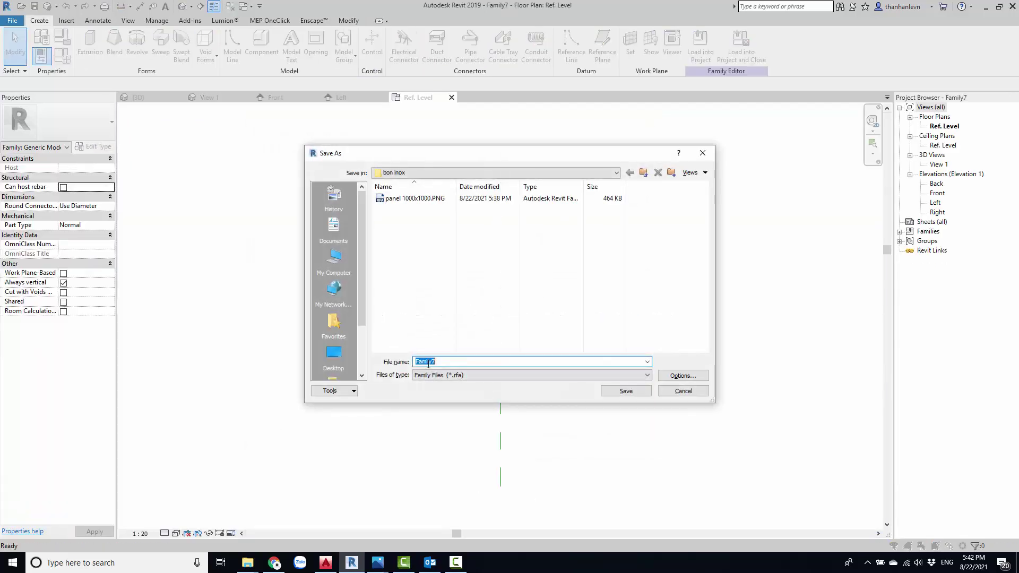
click(450, 361)
double_click(451, 361)
text(PANEL)
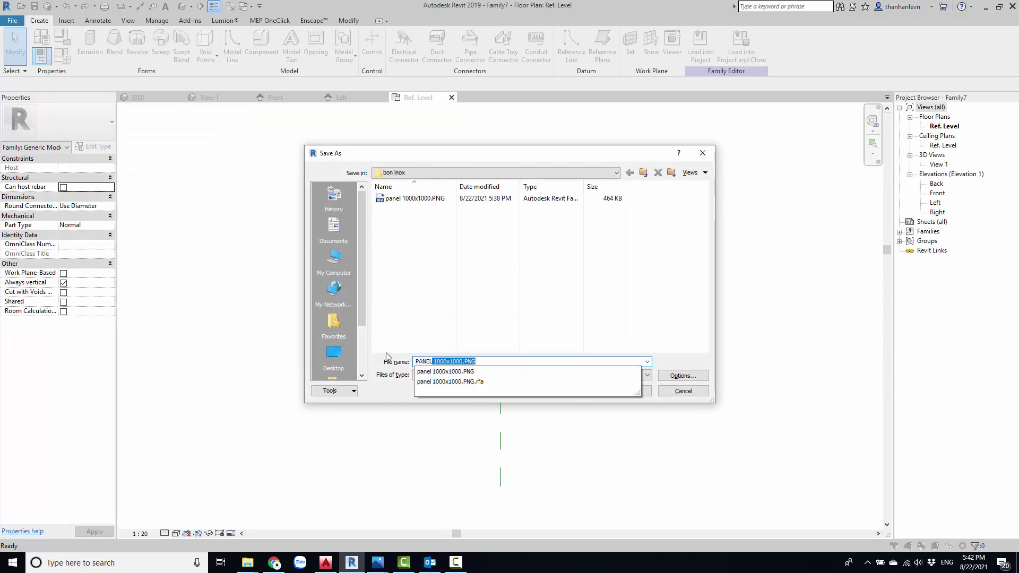
text( FLOOR)
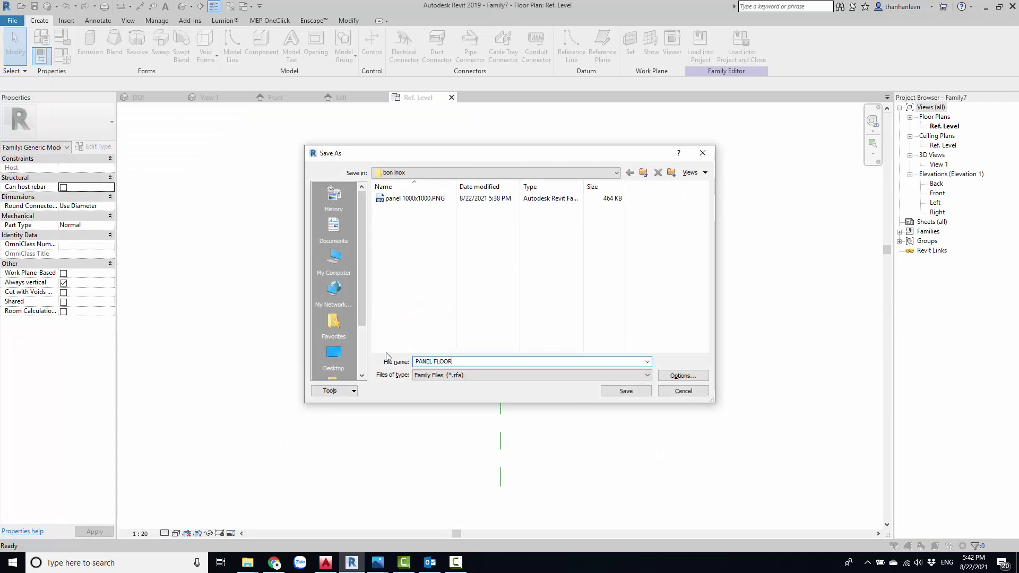
click(618, 391)
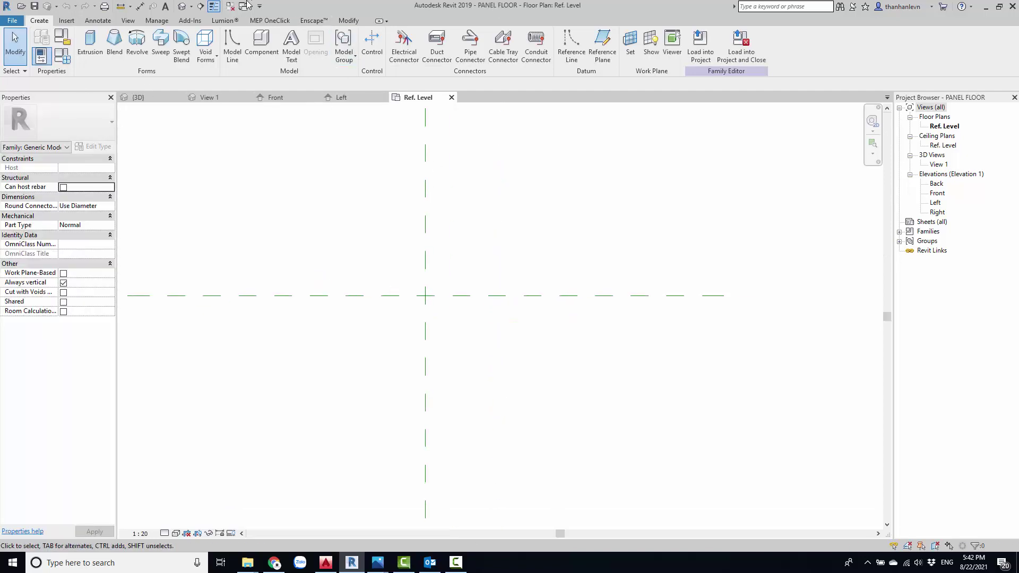
click(232, 6)
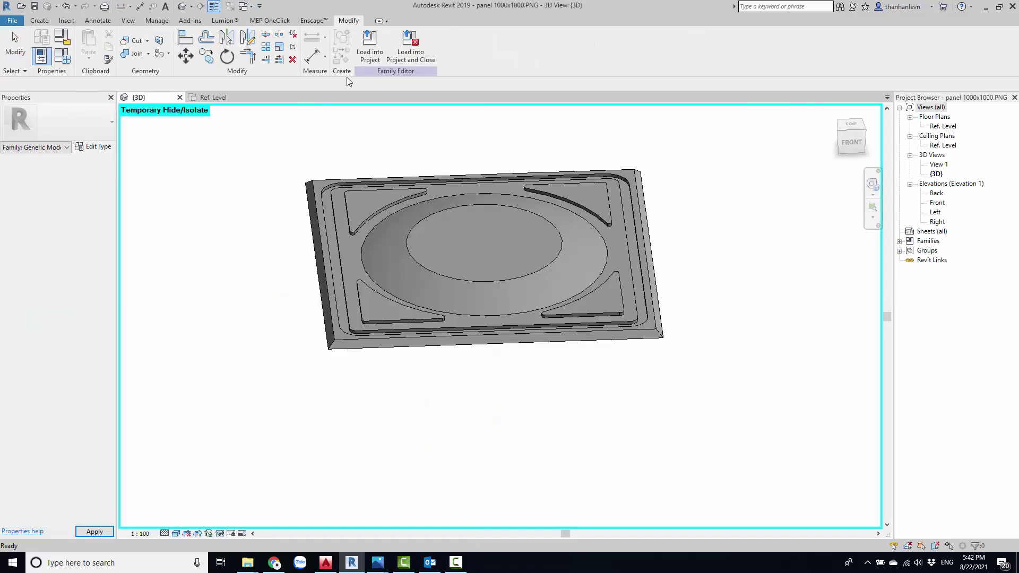
Load panel 1000x1000 into PANEL FLOOR and place it in the Ref. Level plan.
click(370, 45)
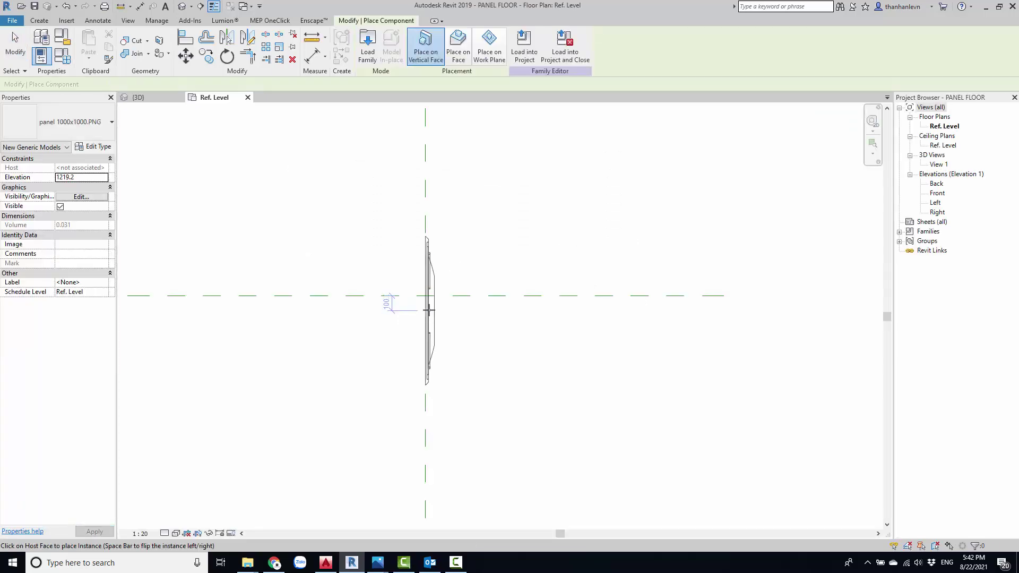
scroll(428, 310, up, 2)
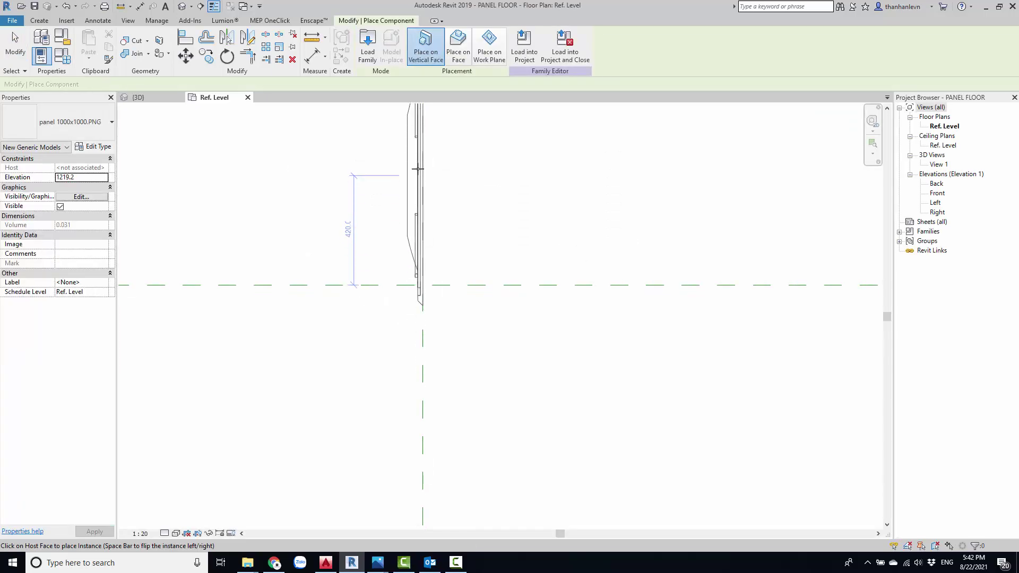
scroll(418, 168, up, 2)
key(Escape)
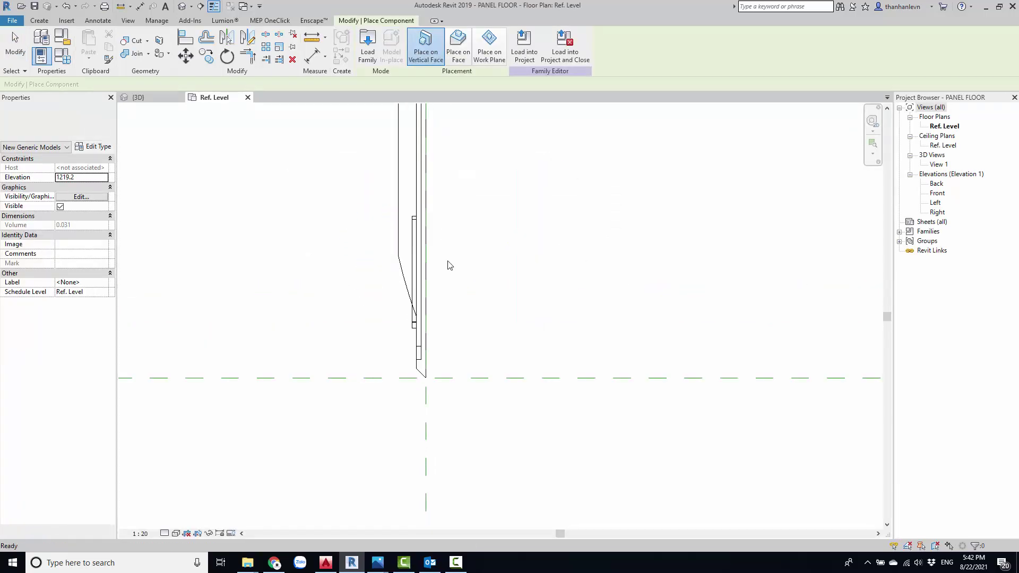
key(Escape)
scroll(466, 296, down, 2)
scroll(458, 318, up, 3)
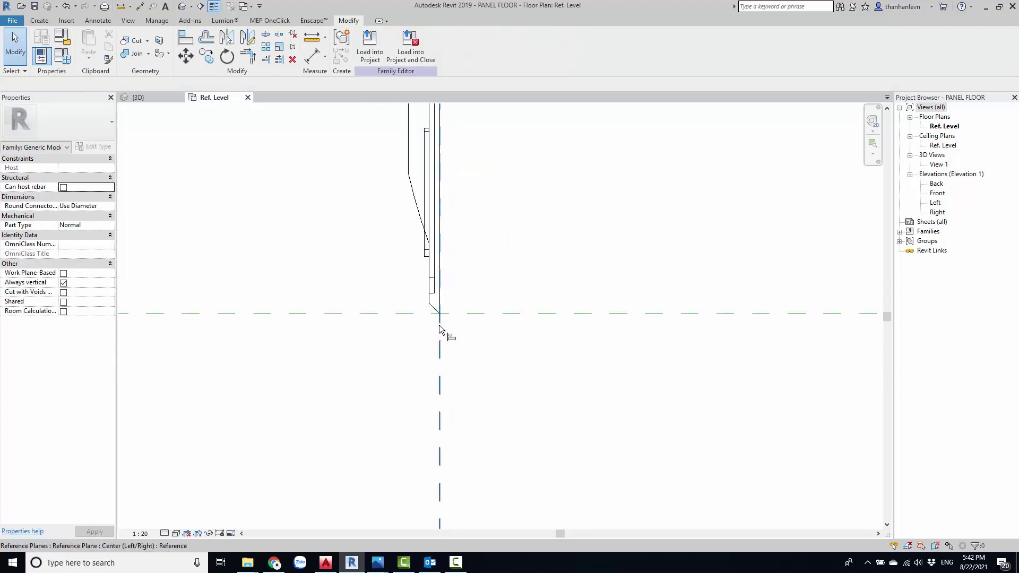
Align the panel's edge to the horizontal reference plane and lock it.
key(a)
key(l)
scroll(439, 312, up, 1)
click(438, 310)
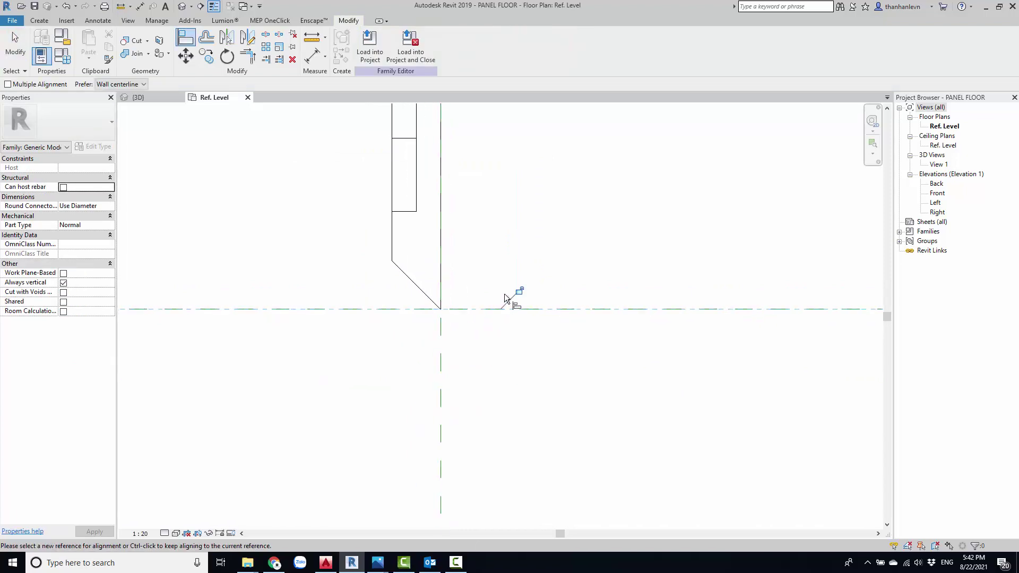
scroll(472, 375, down, 2)
scroll(473, 376, down, 3)
key(Escape)
Reframe the plan around the panel and select it.
click(457, 261)
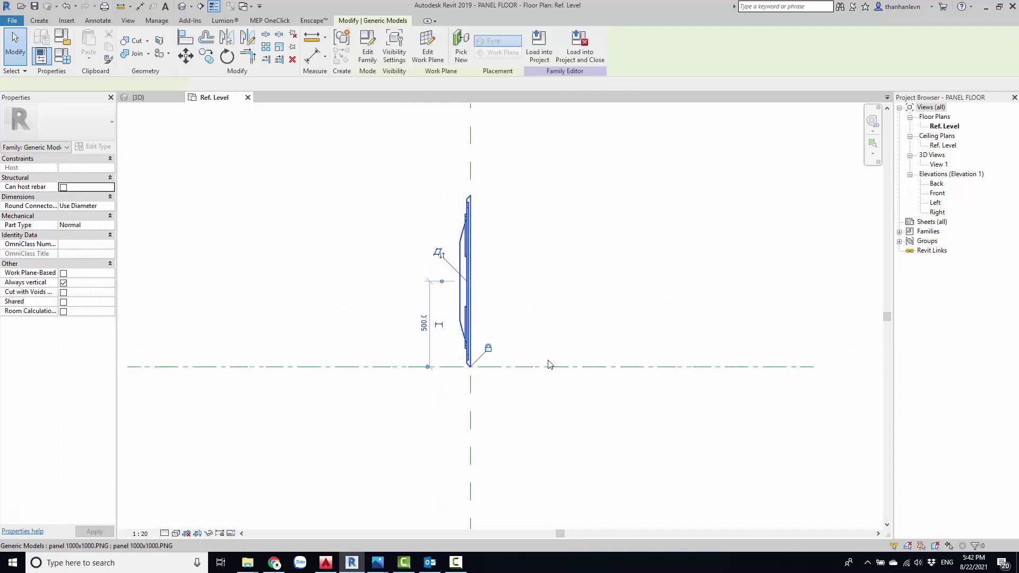
middle_drag(548, 364, 538, 428)
key(Escape)
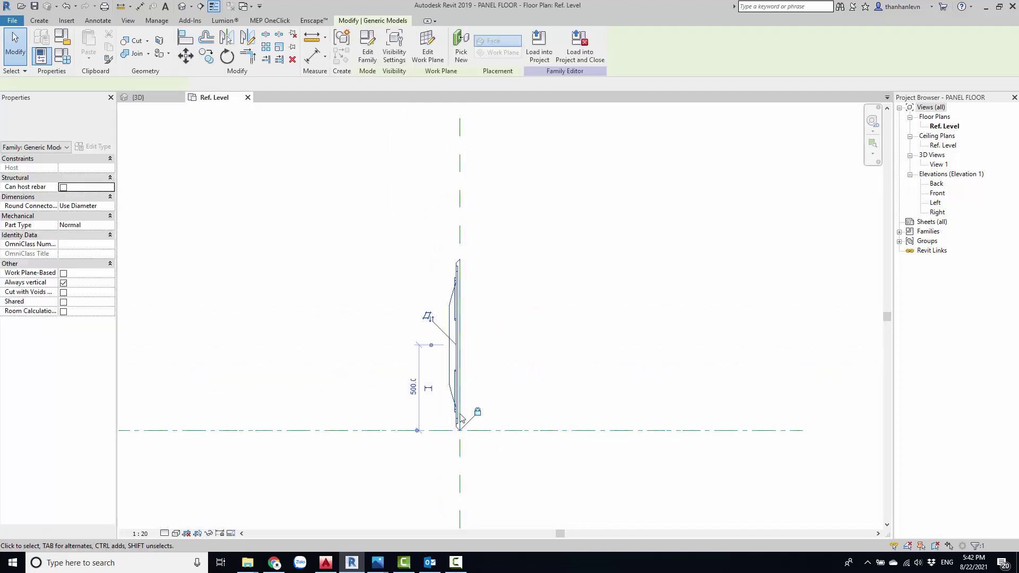
scroll(460, 414, up, 1)
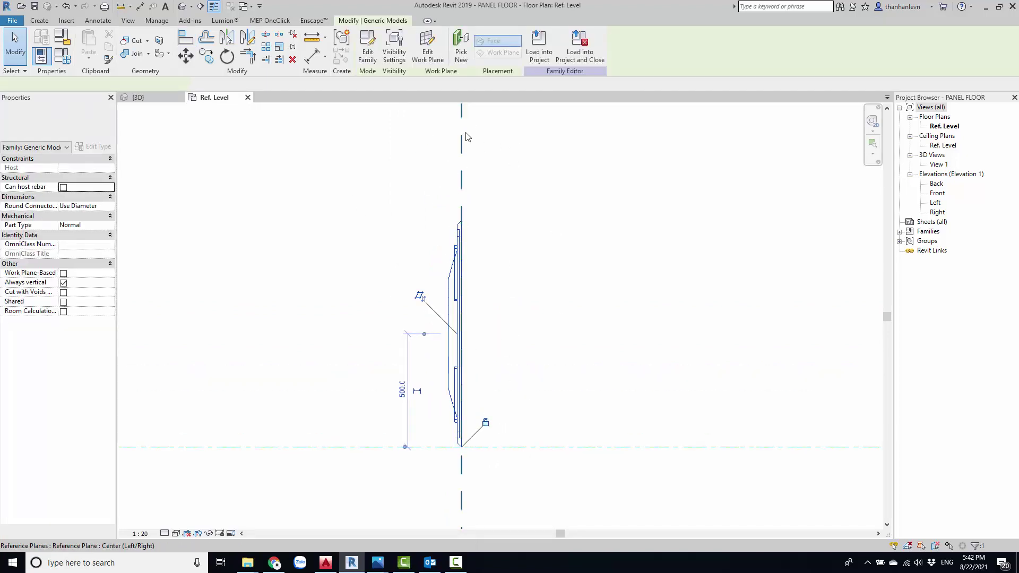
key(Escape)
middle_drag(507, 280, 502, 312)
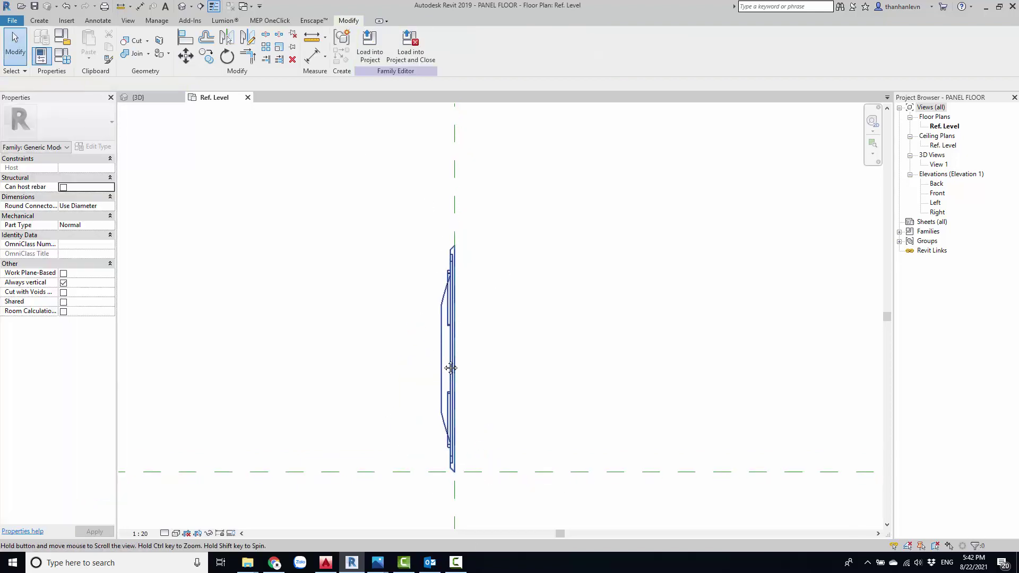
middle_drag(451, 366, 445, 341)
click(441, 353)
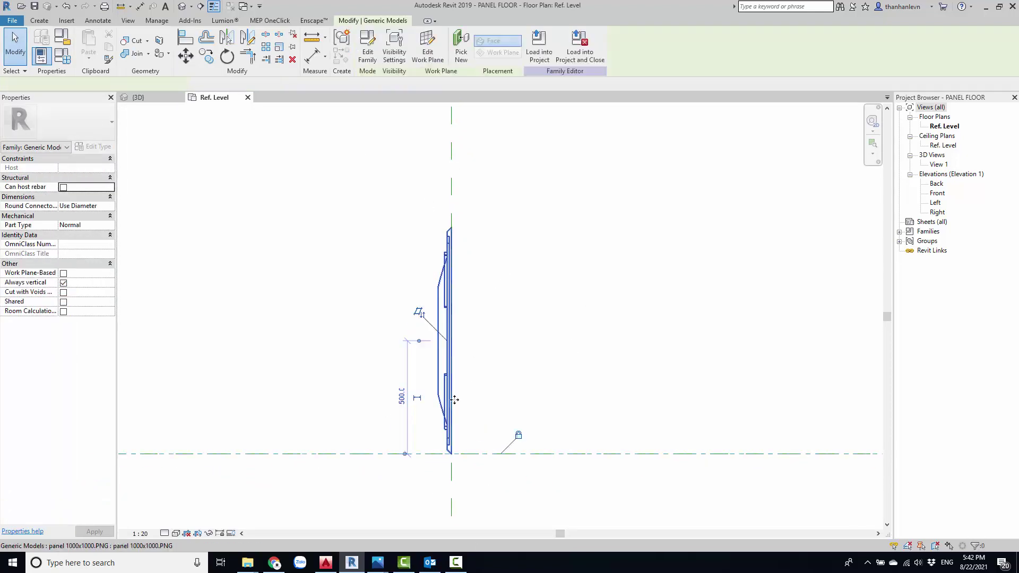
Array the panel upward into 3 copies at 1000 spacing.
click(267, 51)
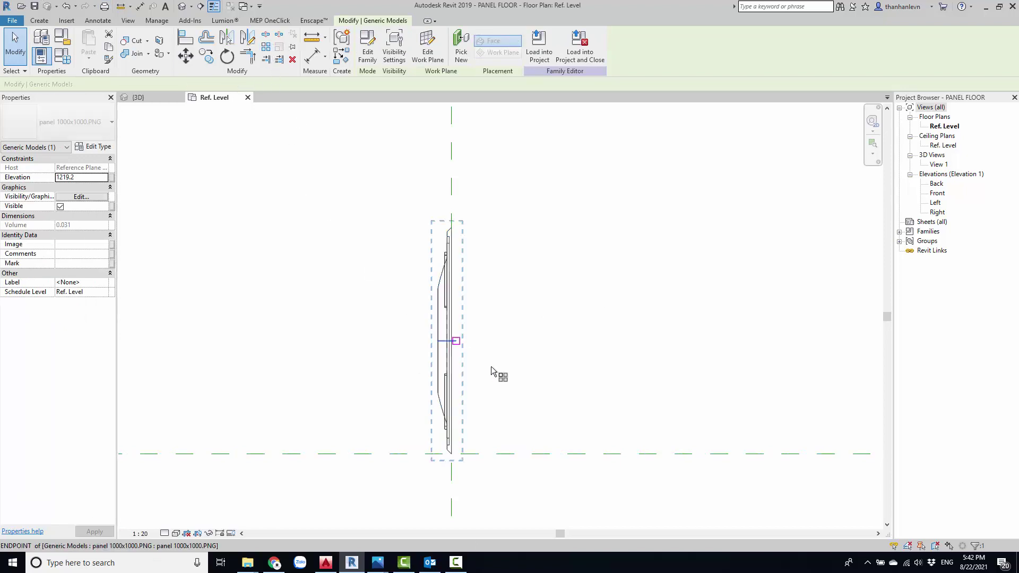
scroll(498, 403, down, 1)
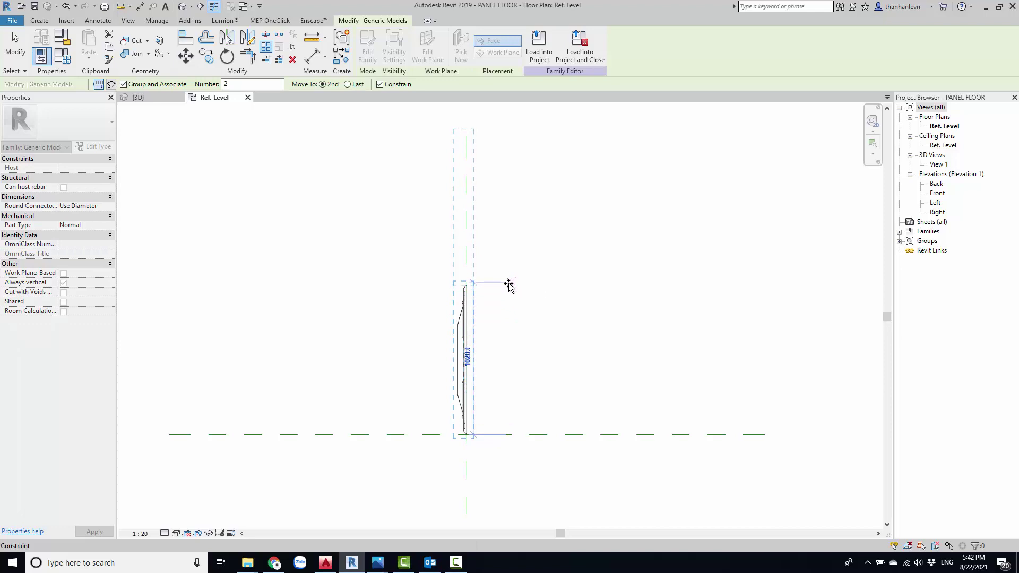
text(1000)
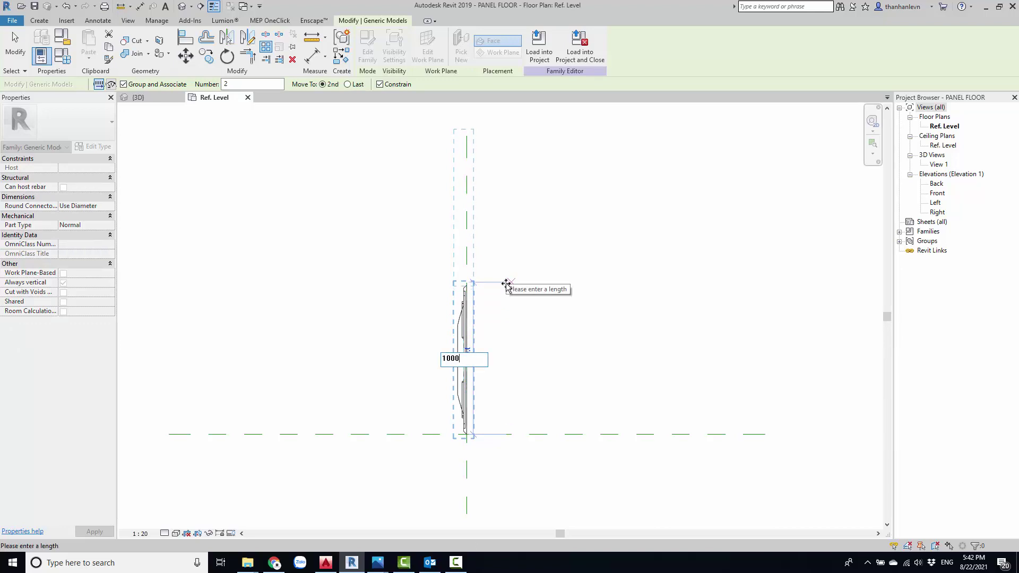
key(Return)
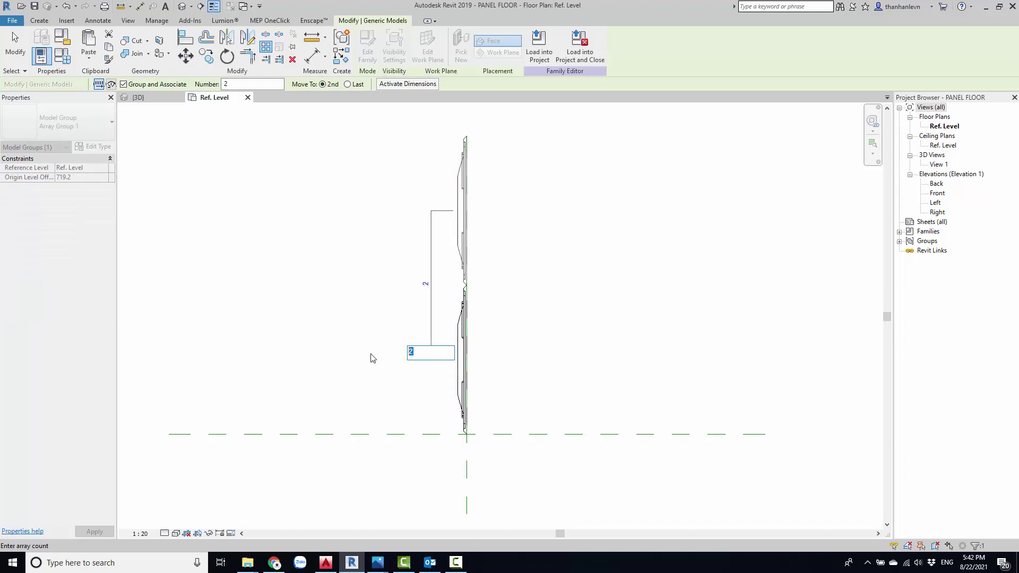
text(3)
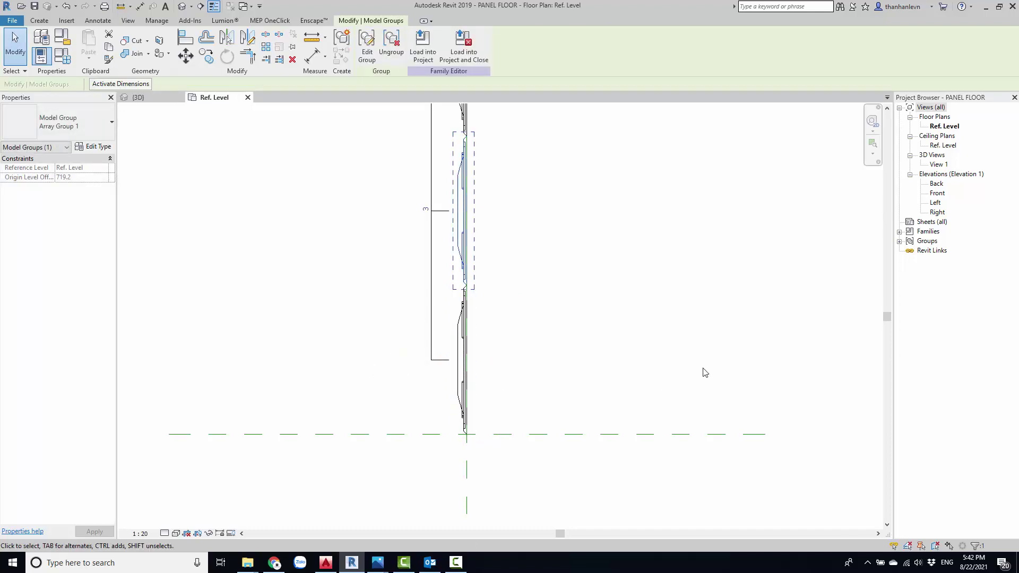
click(594, 329)
scroll(584, 276, down, 2)
Label the array count with a new parameter named n1.
click(524, 202)
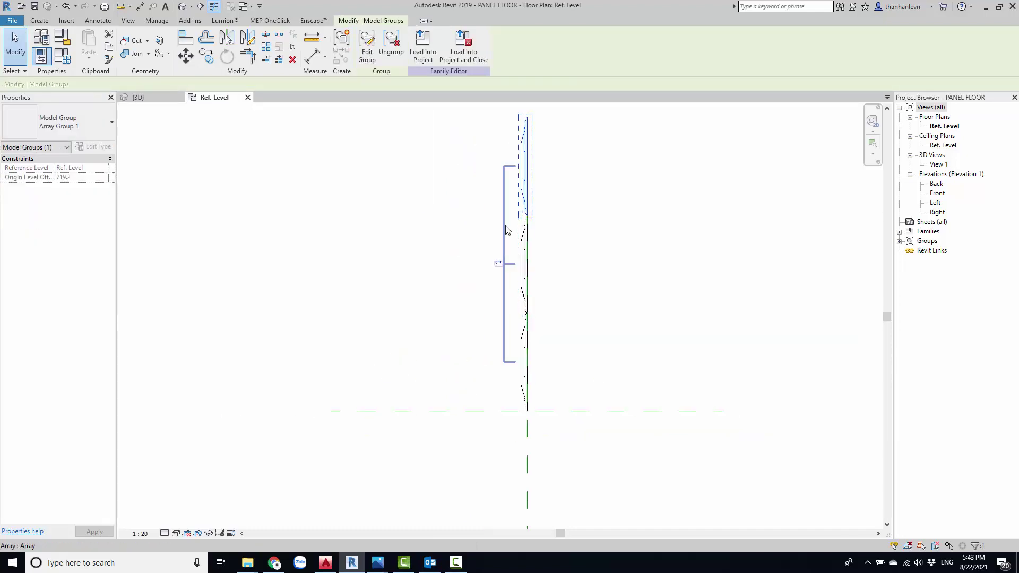
click(504, 264)
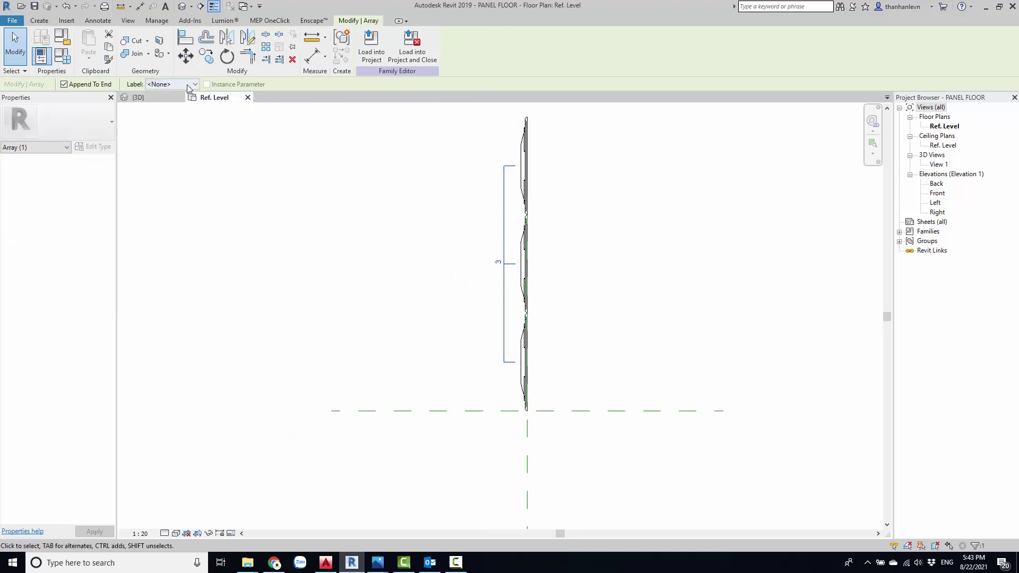
click(188, 86)
click(170, 102)
text(n1)
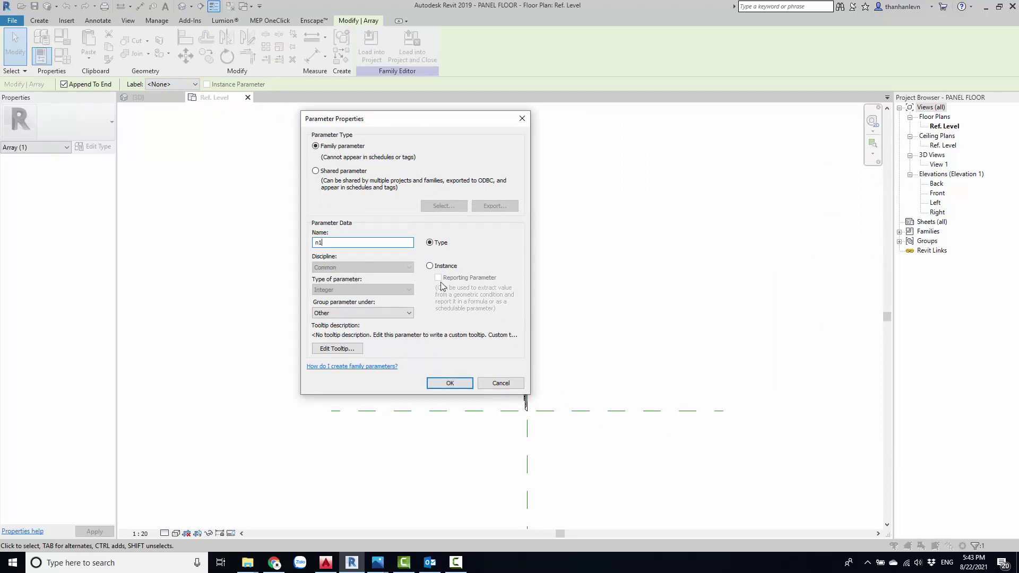
click(450, 382)
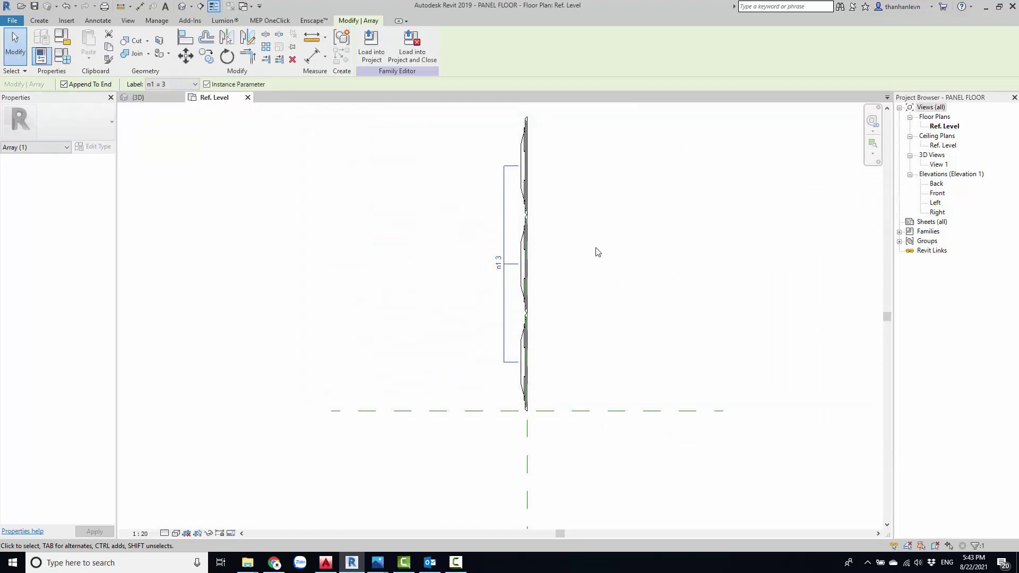
Return to the Ref. Level plan and frame Array Group 1's three stacked panels.
scroll(469, 310, down, 1)
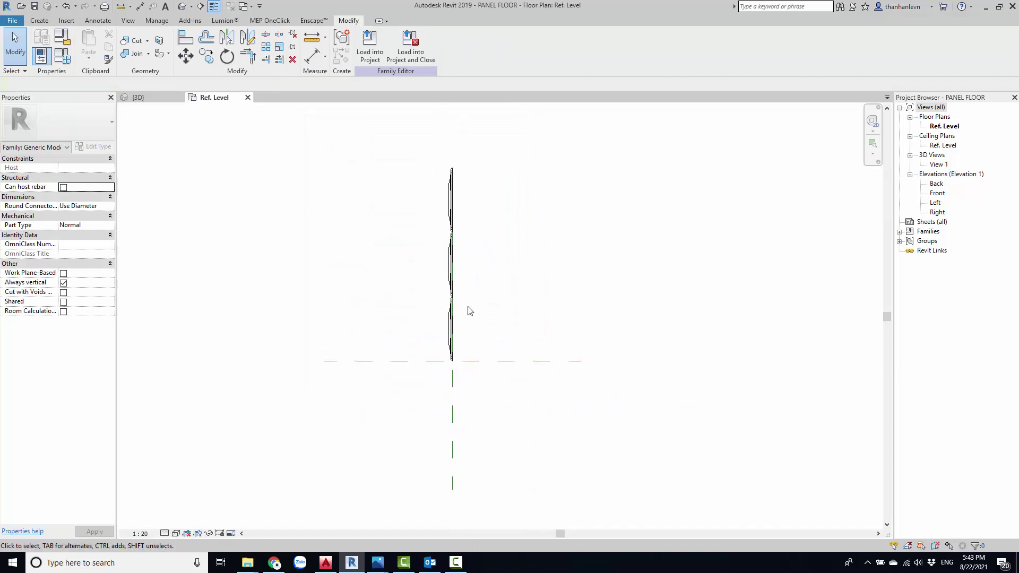
click(156, 91)
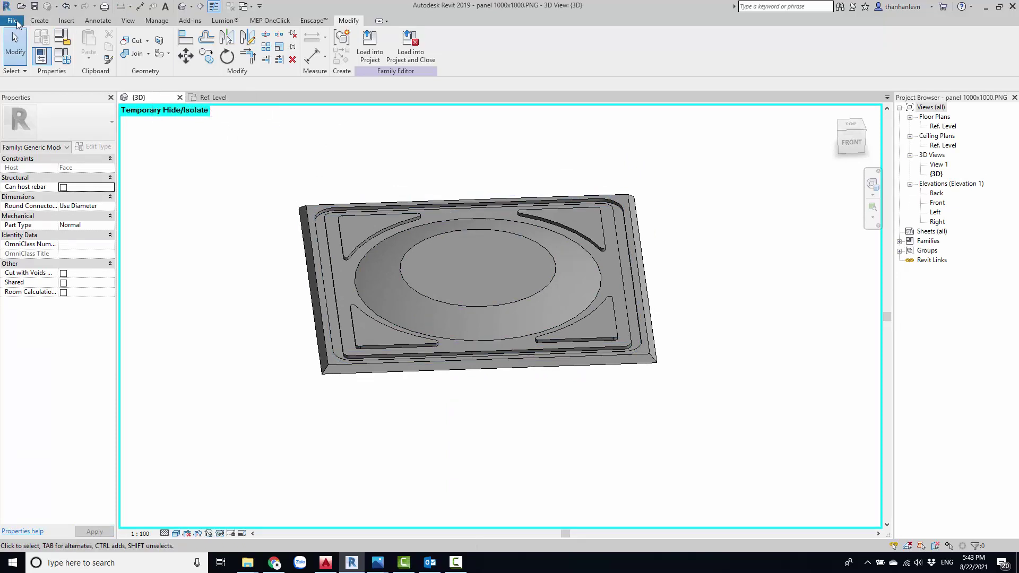
click(208, 97)
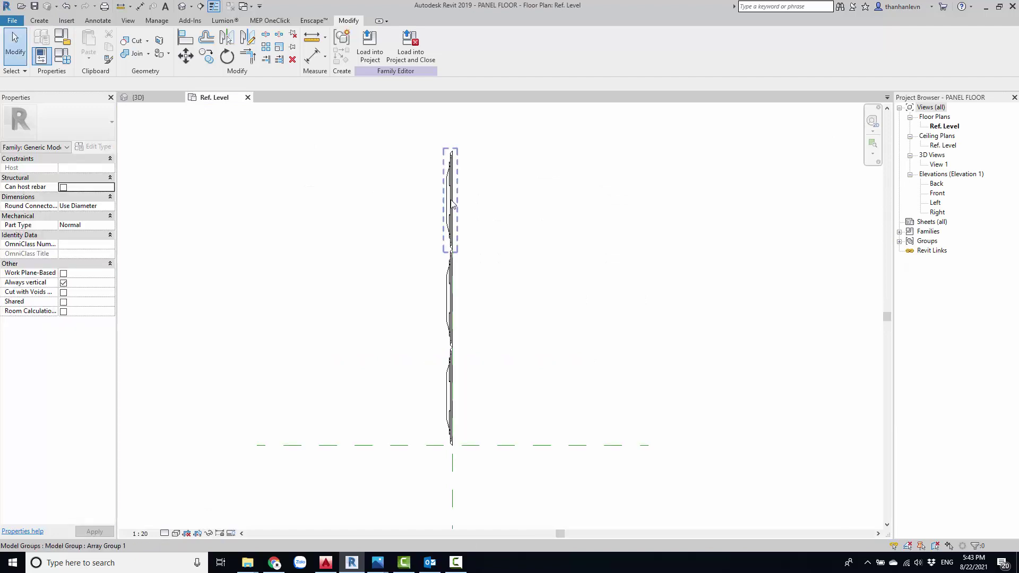
click(449, 192)
scroll(449, 192, up, 2)
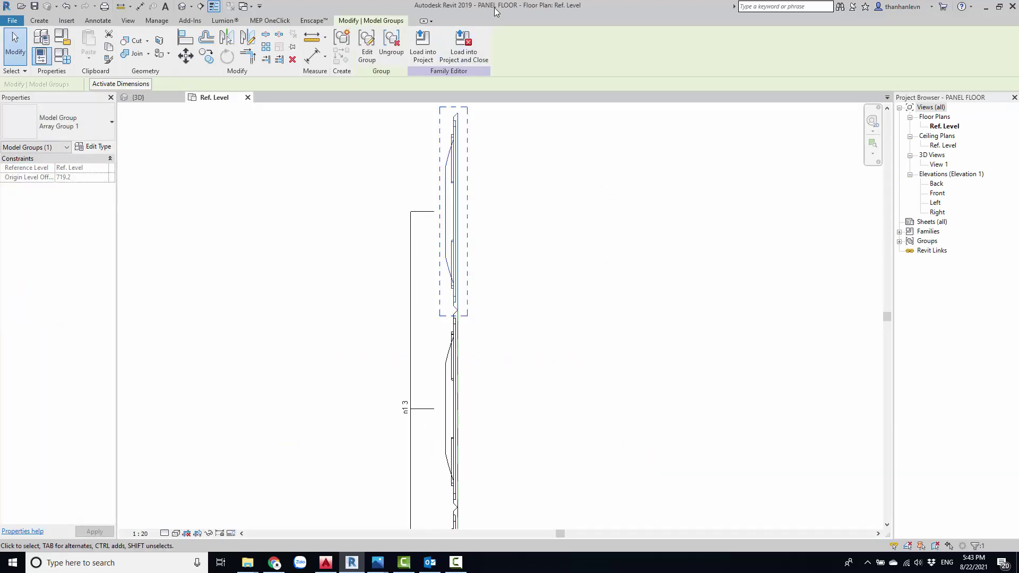
scroll(453, 166, down, 3)
middle_drag(475, 186, 469, 249)
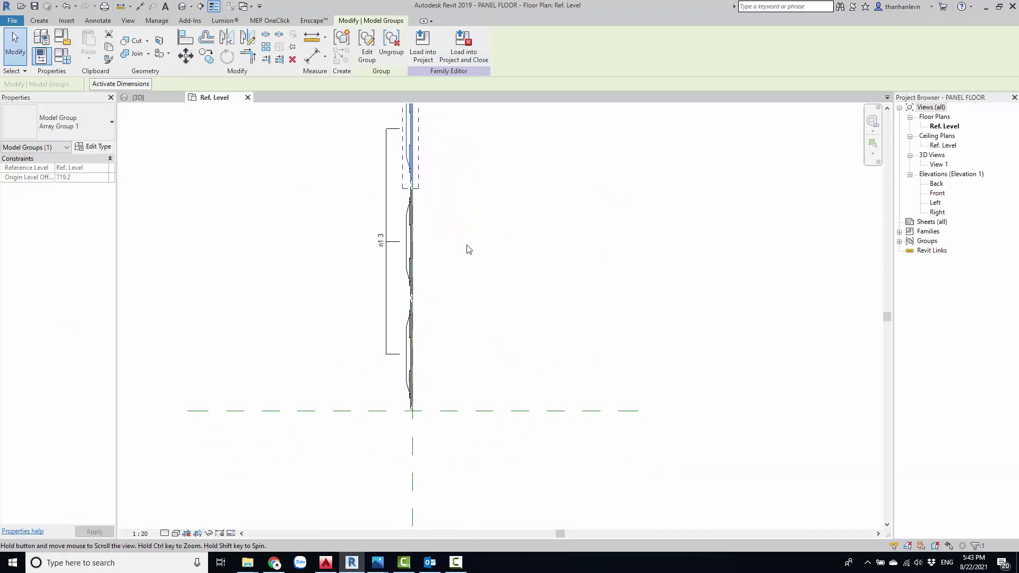
middle_drag(462, 334, 450, 330)
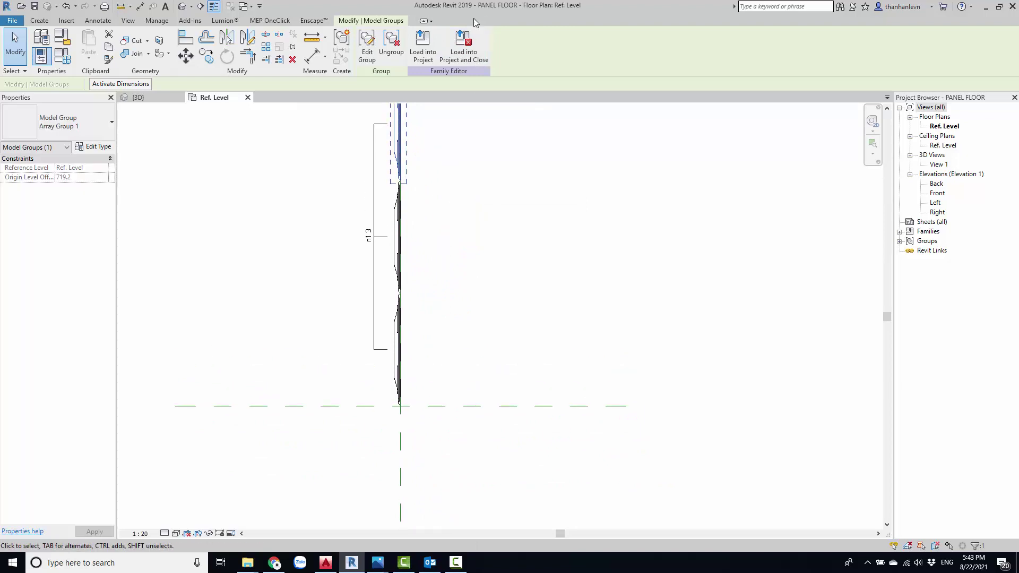
middle_drag(435, 237, 435, 282)
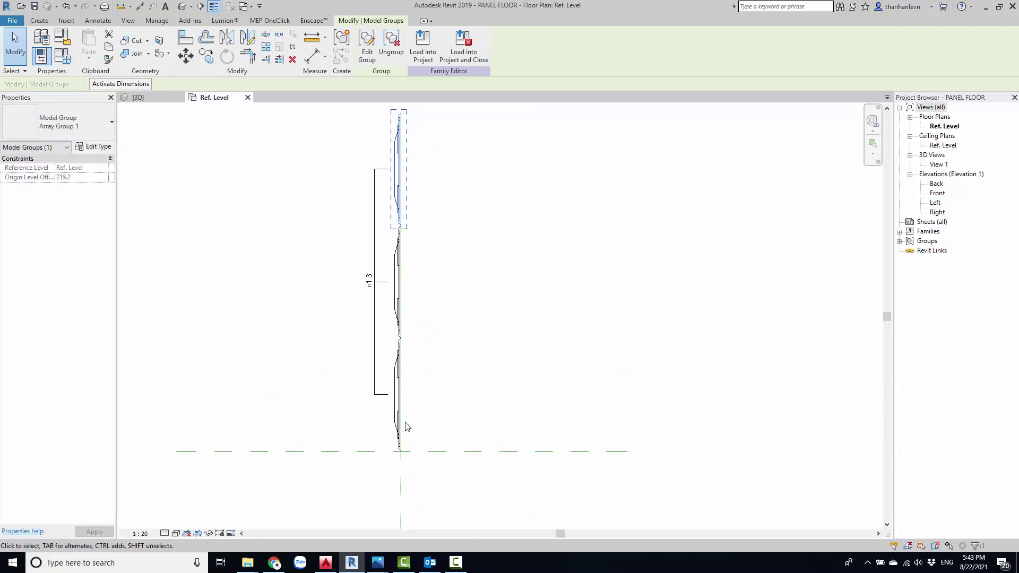
middle_drag(406, 427, 415, 405)
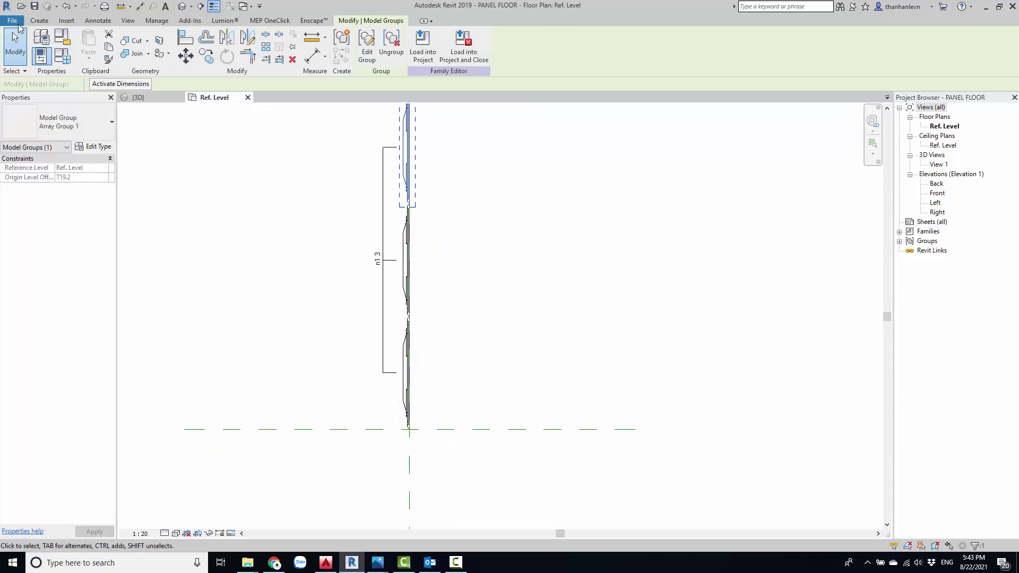
Save a family copy as PANEL WALL.rfa, then reopen PANEL FLOOR.rfa from recent documents.
click(19, 24)
mouse_move(39, 145)
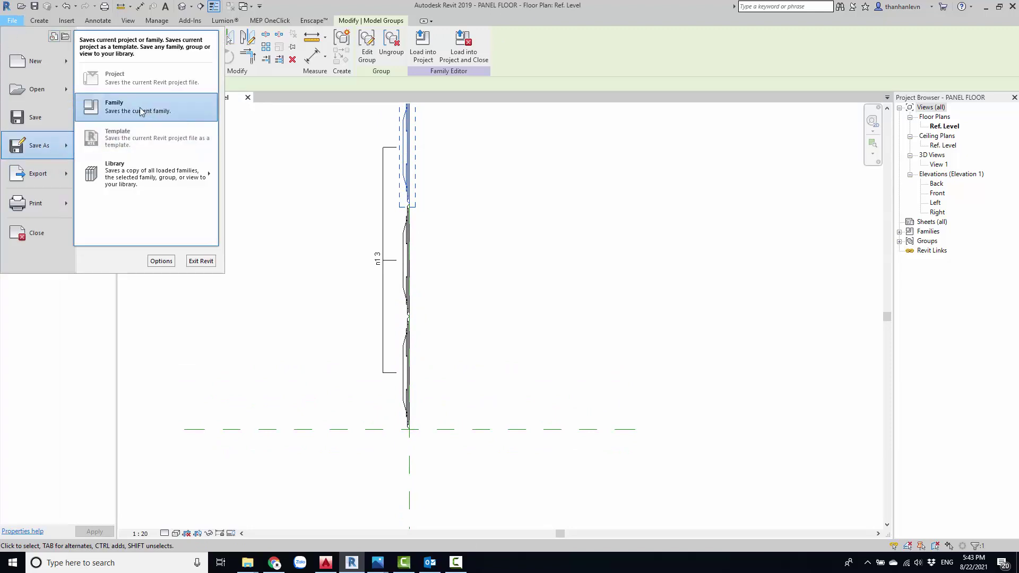
click(138, 111)
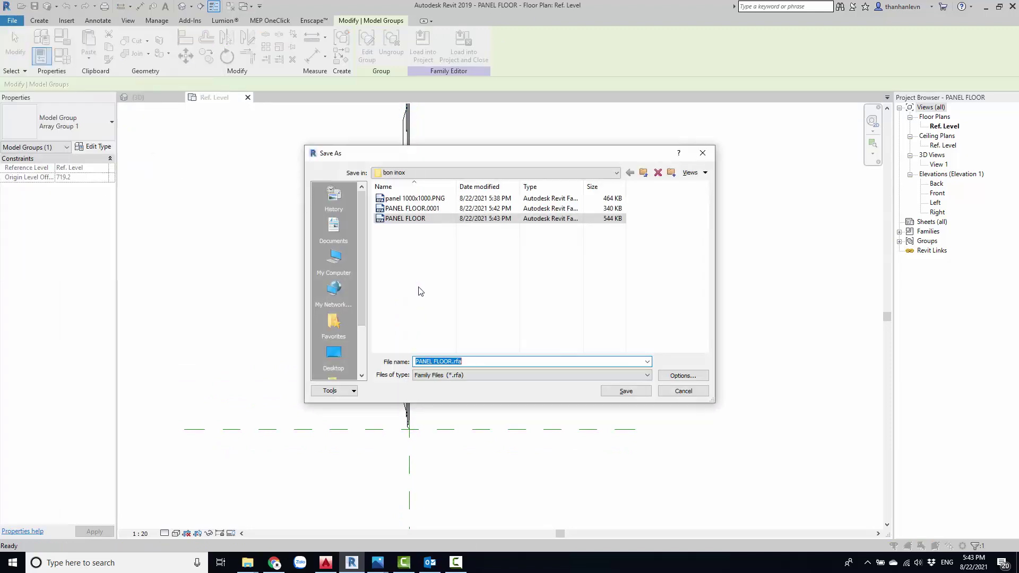
click(459, 361)
text(WALL)
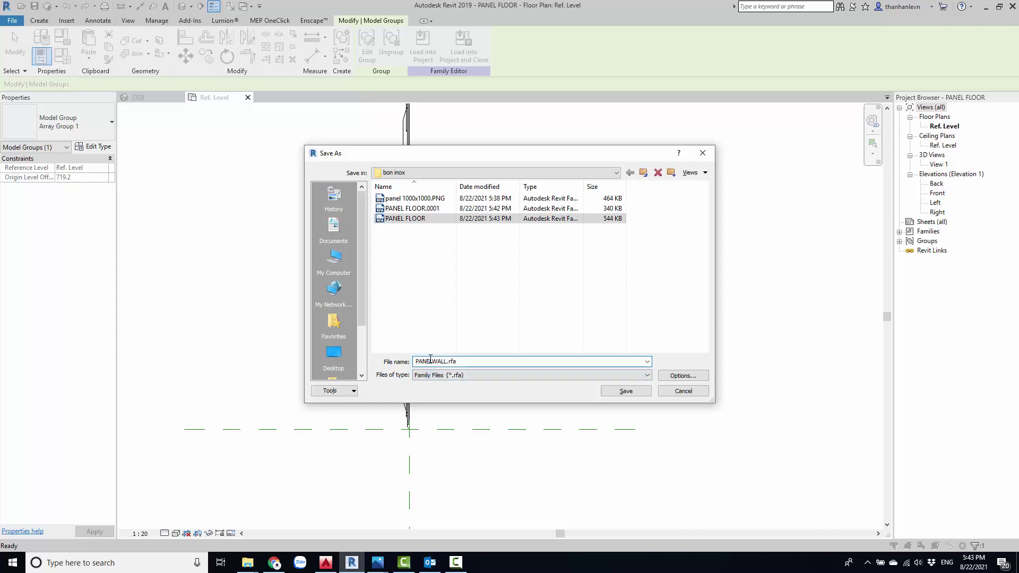
click(626, 391)
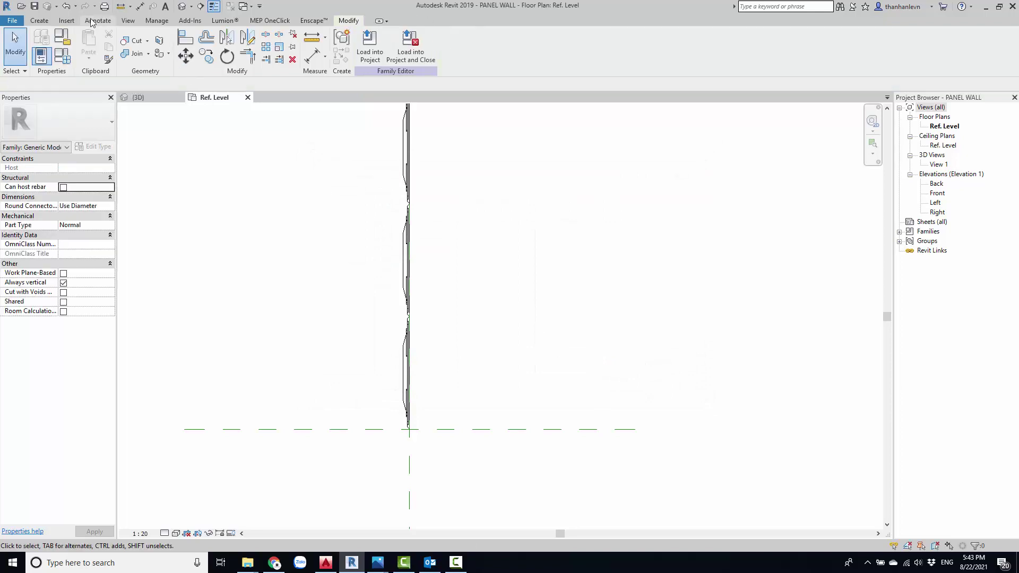
click(21, 22)
click(127, 150)
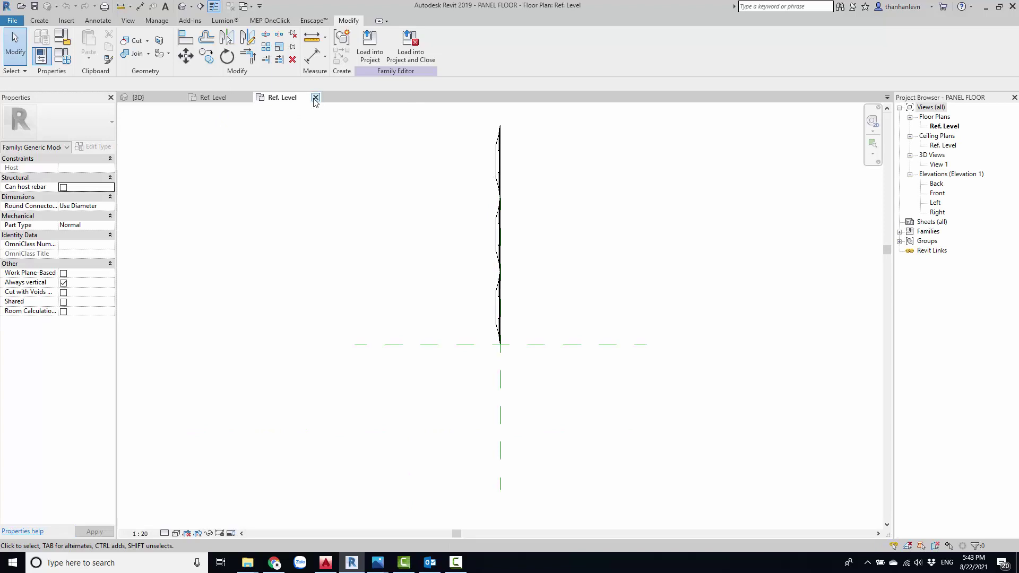
Close the extra PANEL FLOOR plan tab and reopen PANEL FLOOR.rfa from recent files.
click(315, 98)
click(11, 21)
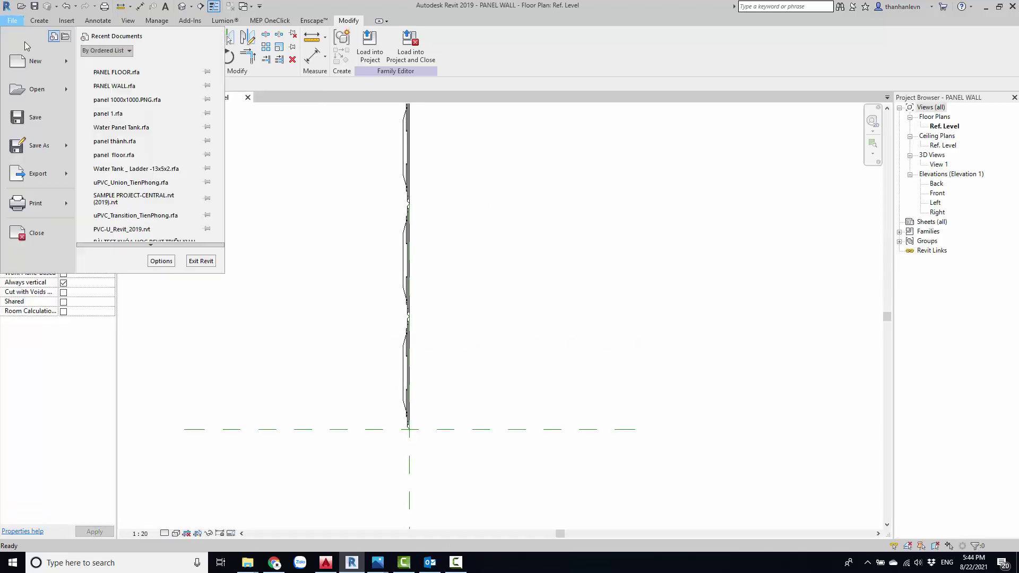
click(121, 78)
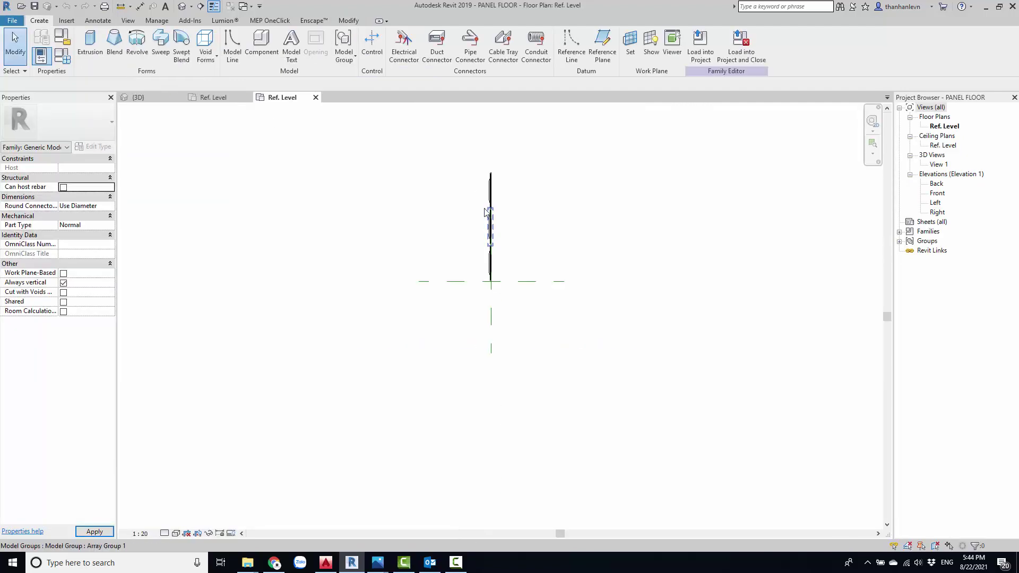
Select Array Group 1 and delete it.
scroll(485, 212, up, 3)
scroll(457, 228, up, 2)
click(447, 236)
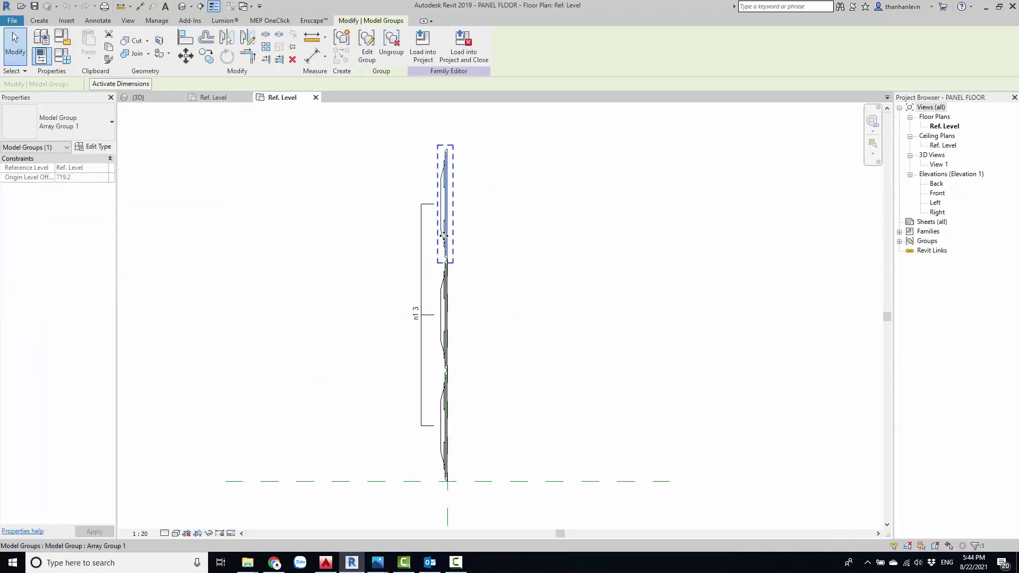
key(Delete)
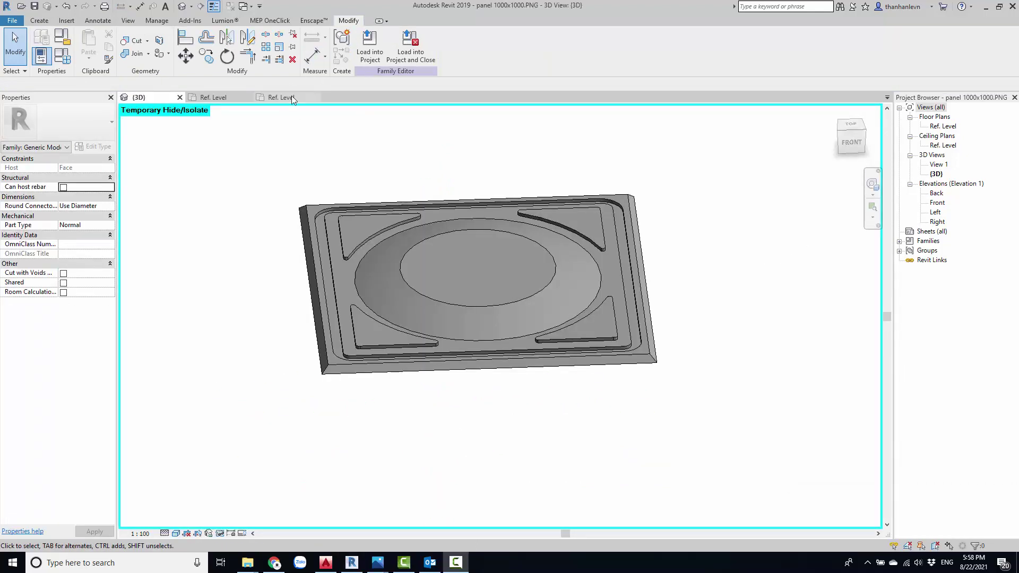
Load the panel into PANEL FLOOR and delete the old panel 1000x1000.PNG under Generic Models.
click(363, 50)
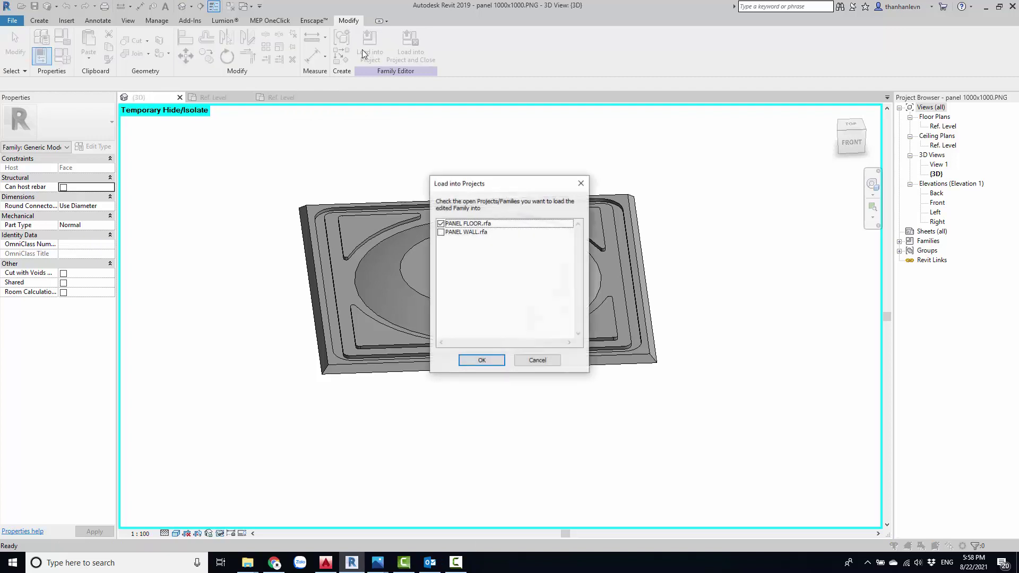
click(468, 362)
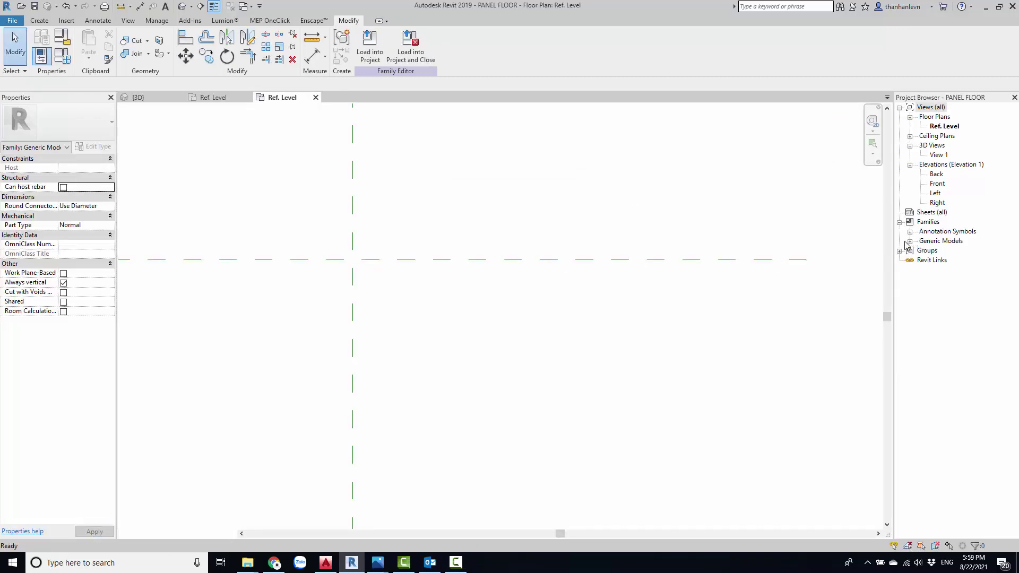
click(910, 242)
click(930, 251)
key(Delete)
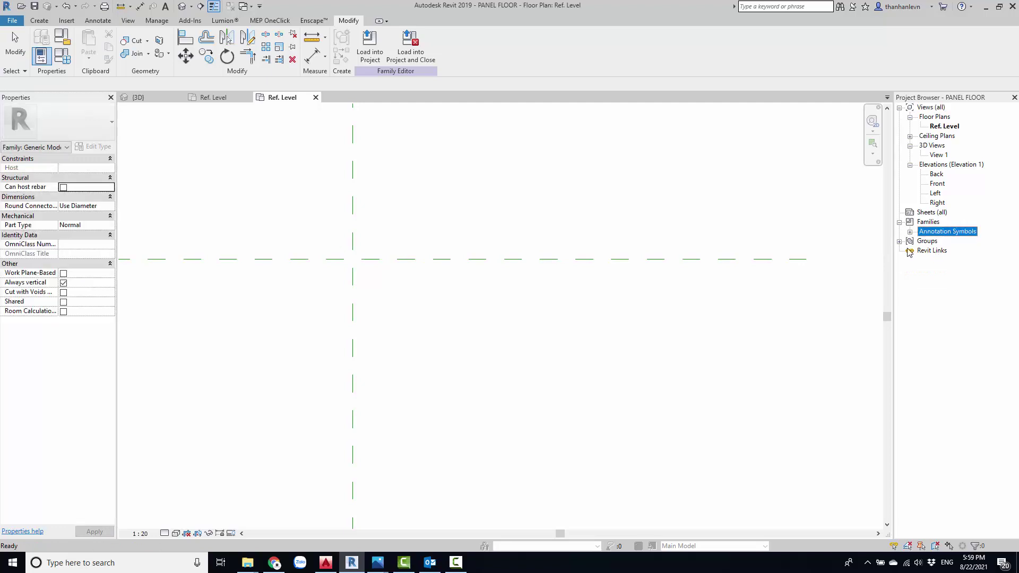
Reload panel 1000x1000.PNG into PANEL FLOOR.
click(138, 97)
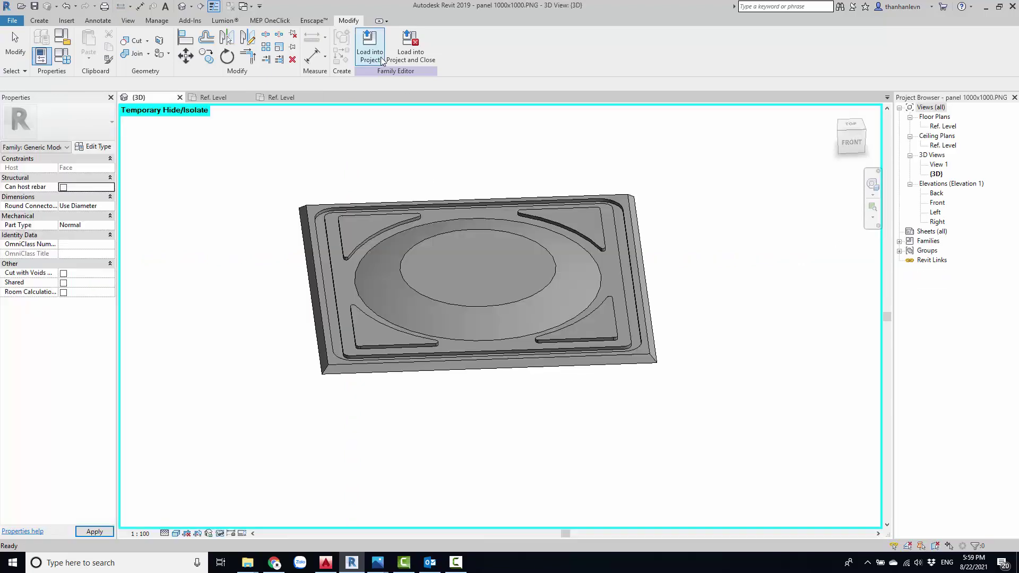
click(370, 51)
click(483, 359)
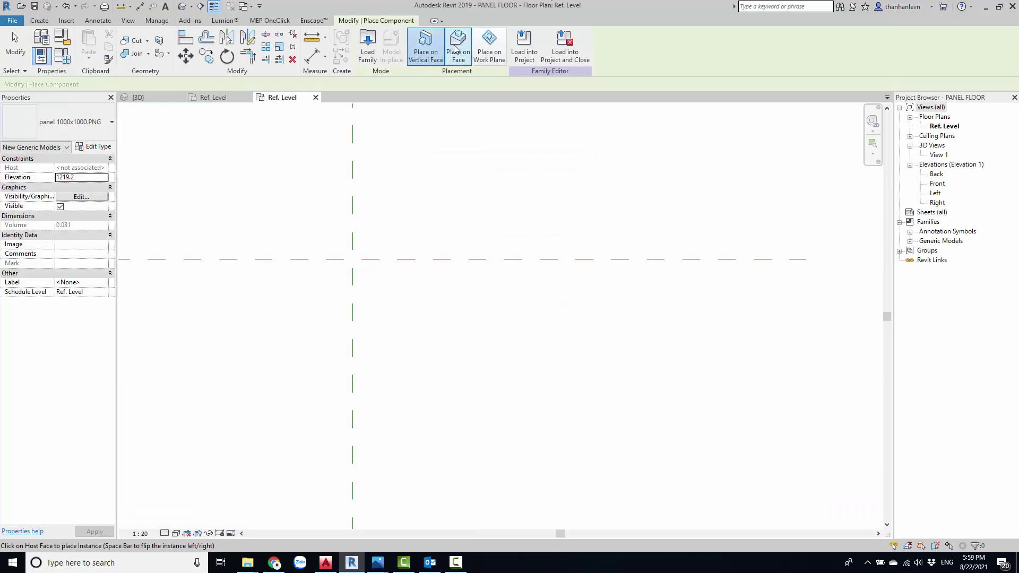
Place the panel on the work plane beside the reference-plane crossing.
click(458, 48)
click(489, 47)
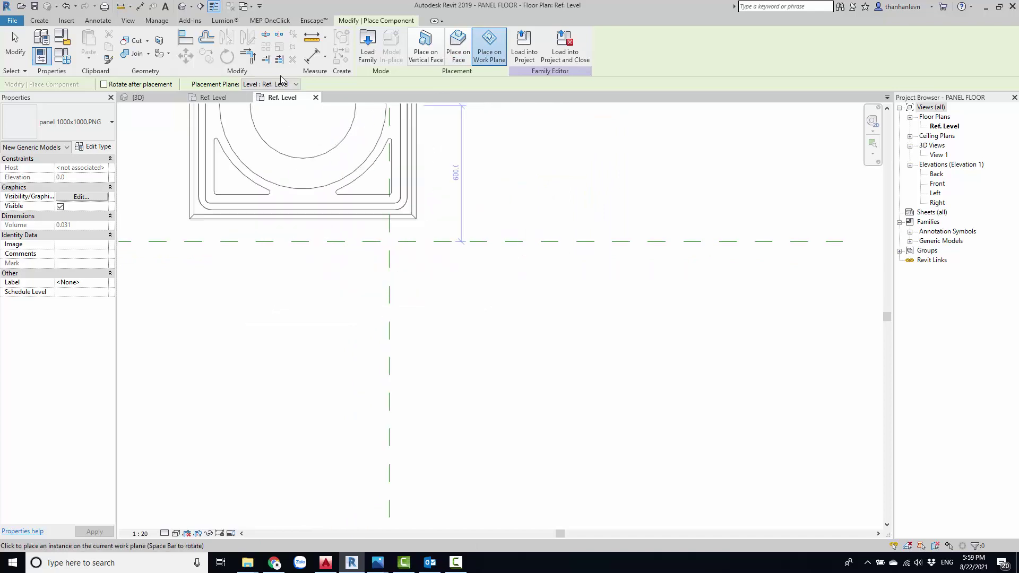
scroll(393, 148, down, 2)
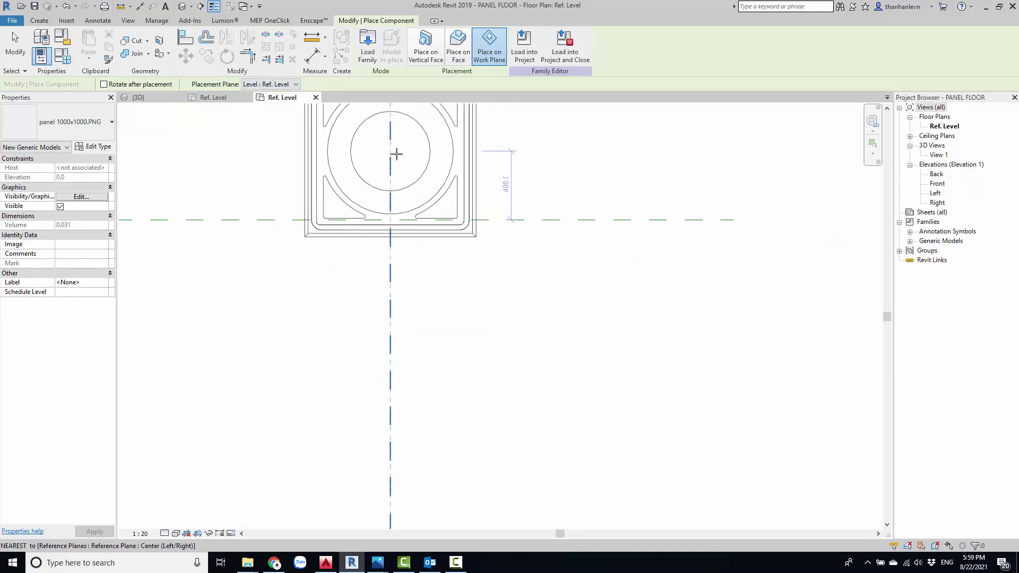
scroll(395, 155, down, 2)
middle_drag(396, 154, 417, 236)
scroll(471, 196, up, 3)
scroll(470, 212, down, 1)
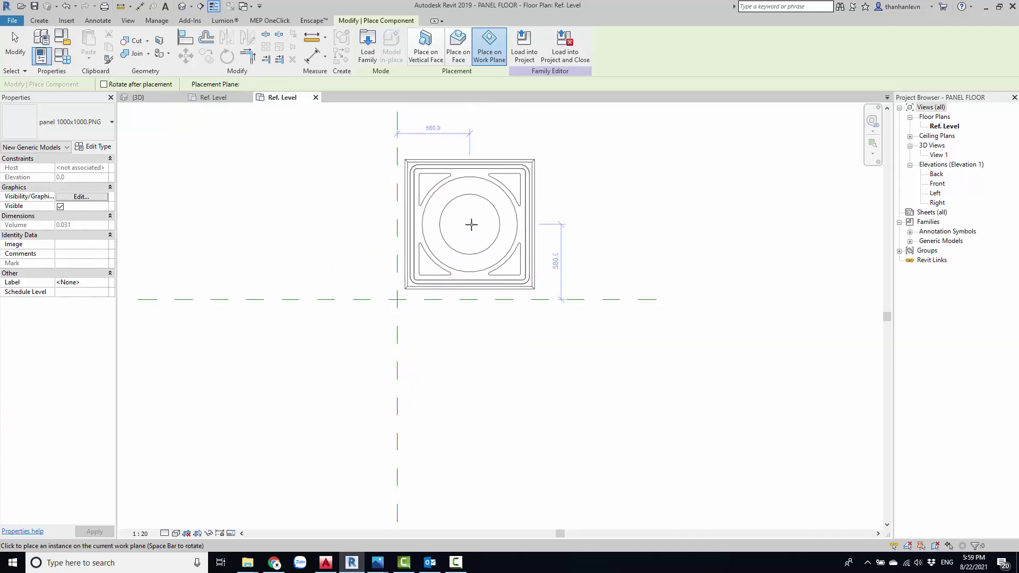
scroll(470, 228, up, 2)
click(470, 228)
key(Escape)
key(Escape)
middle_drag(470, 228, 482, 195)
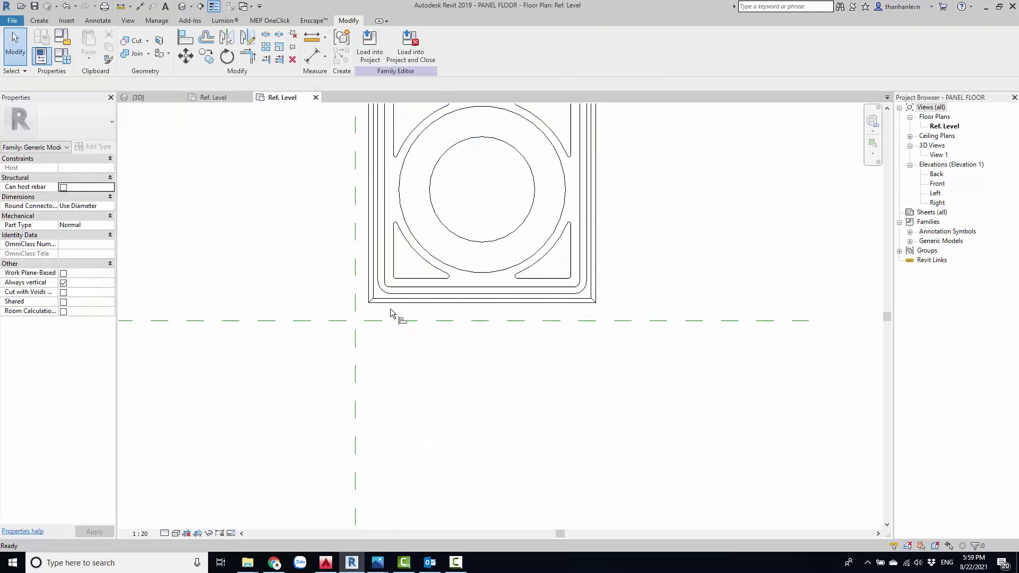
Align the panel's left edge to the vertical plane and its bottom edge to the horizontal plane.
key(a)
key(l)
click(349, 254)
click(370, 257)
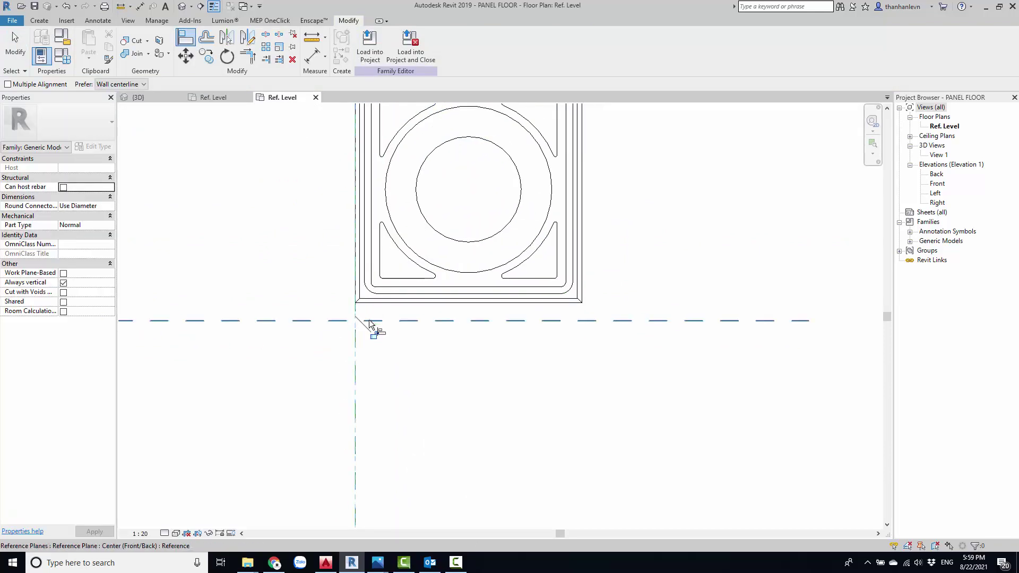
click(486, 321)
click(514, 302)
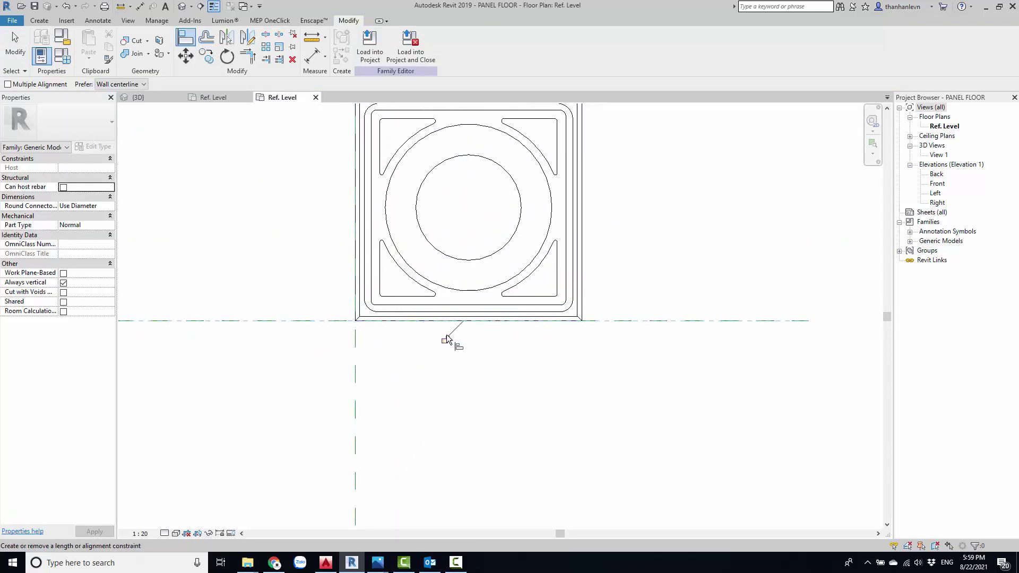
scroll(479, 343, down, 3)
key(Escape)
click(480, 217)
scroll(480, 222, down, 1)
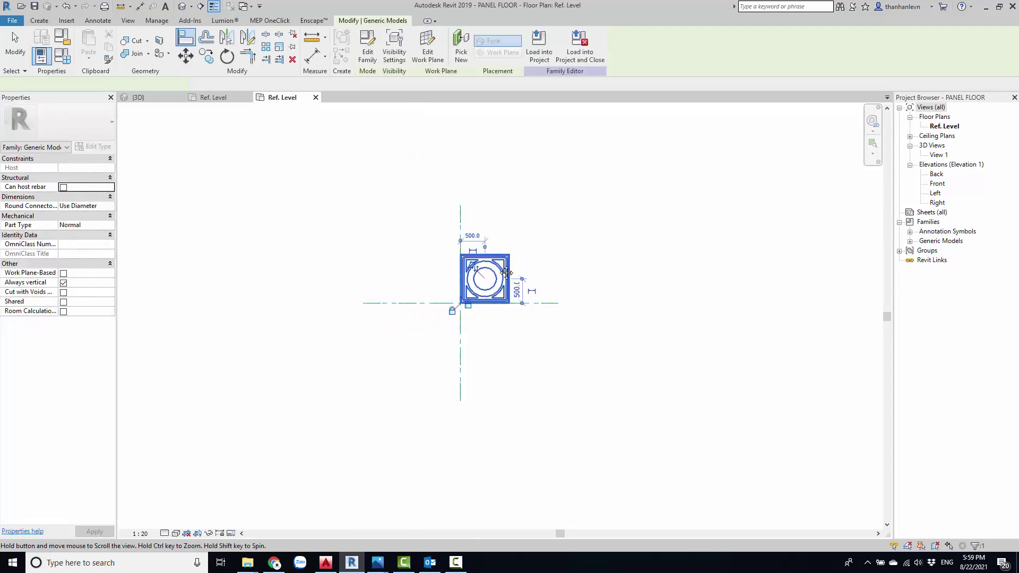
scroll(491, 258, up, 2)
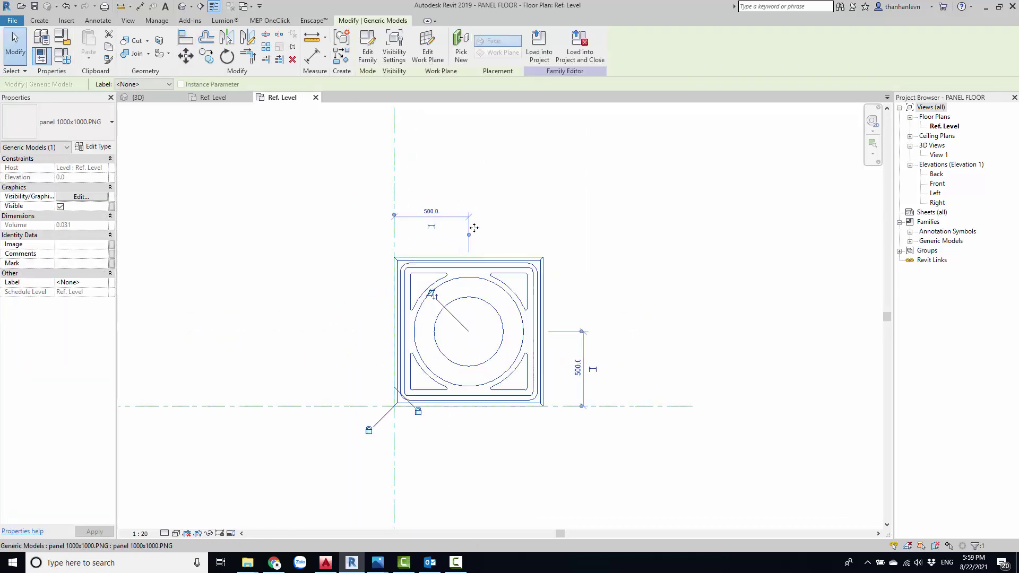
scroll(480, 262, down, 2)
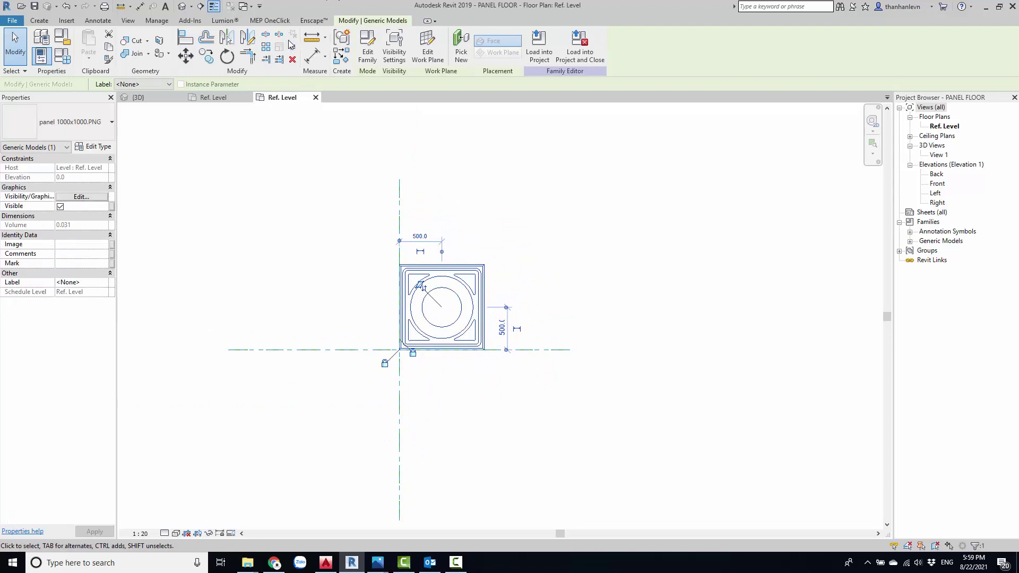
Array the panel upward at 1000 spacing with a count of 3.
click(267, 49)
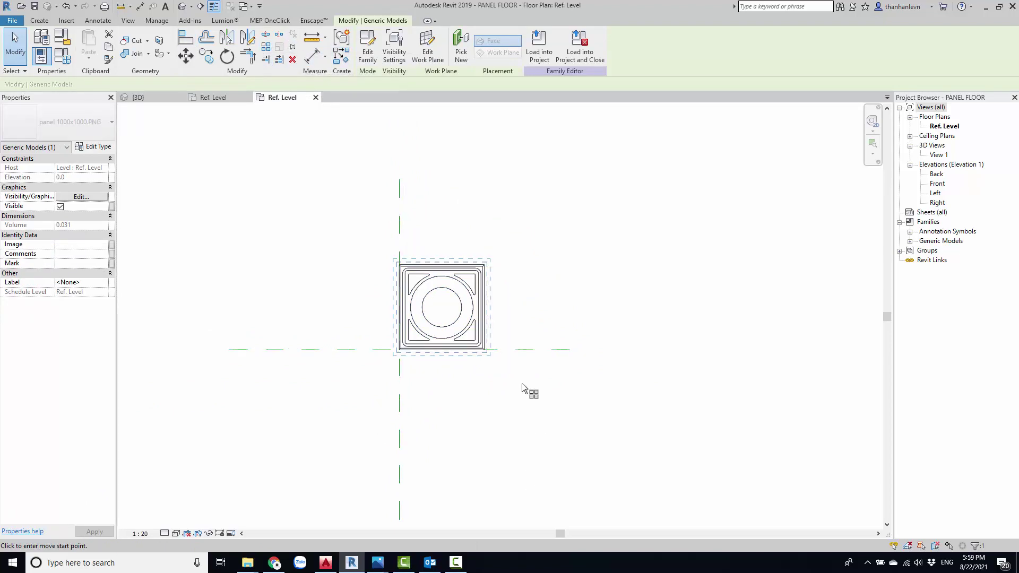
click(527, 350)
text(1000)
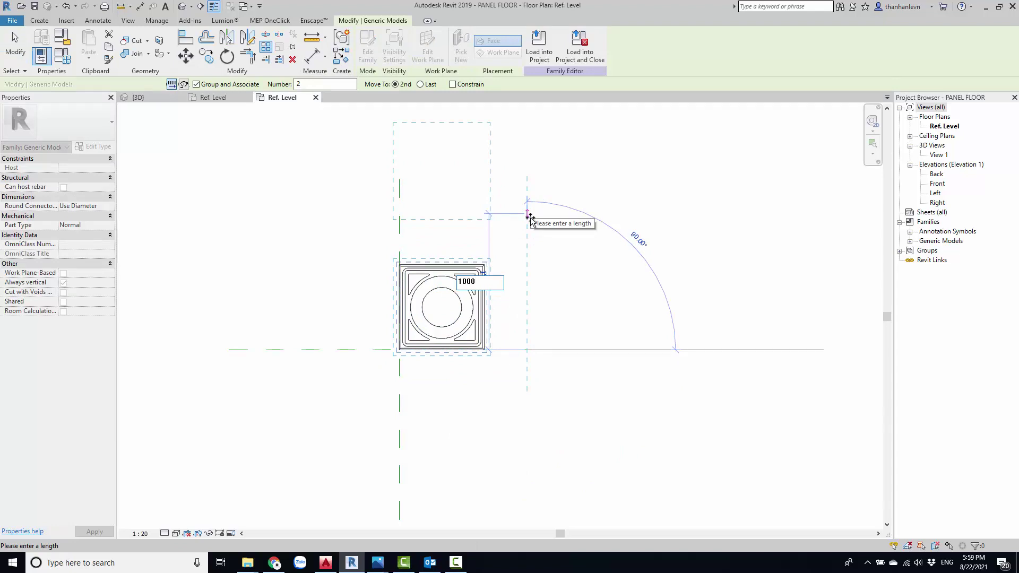
key(Return)
text(3)
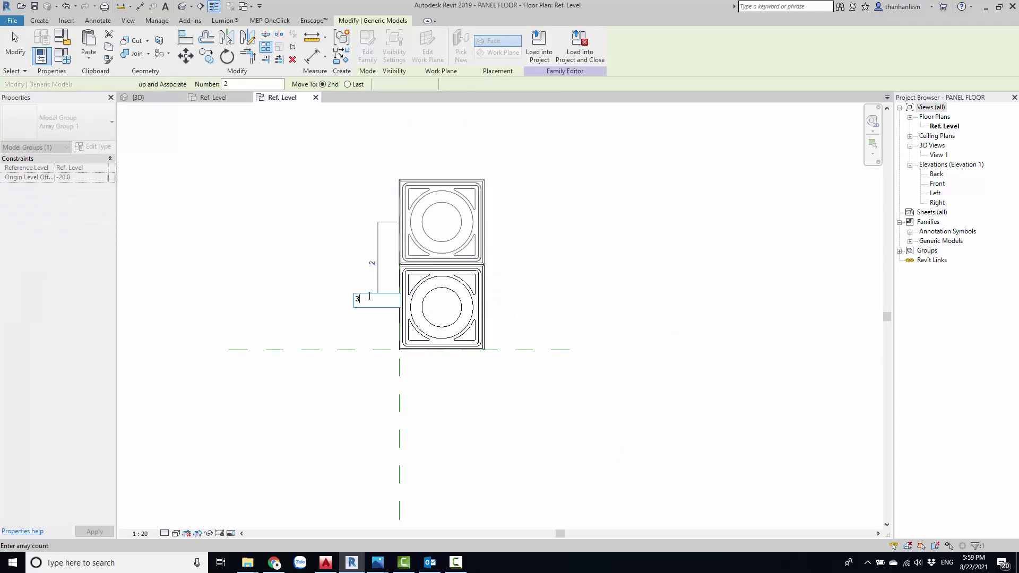
key(Return)
Label the array count dimension with the n1 parameter.
click(378, 190)
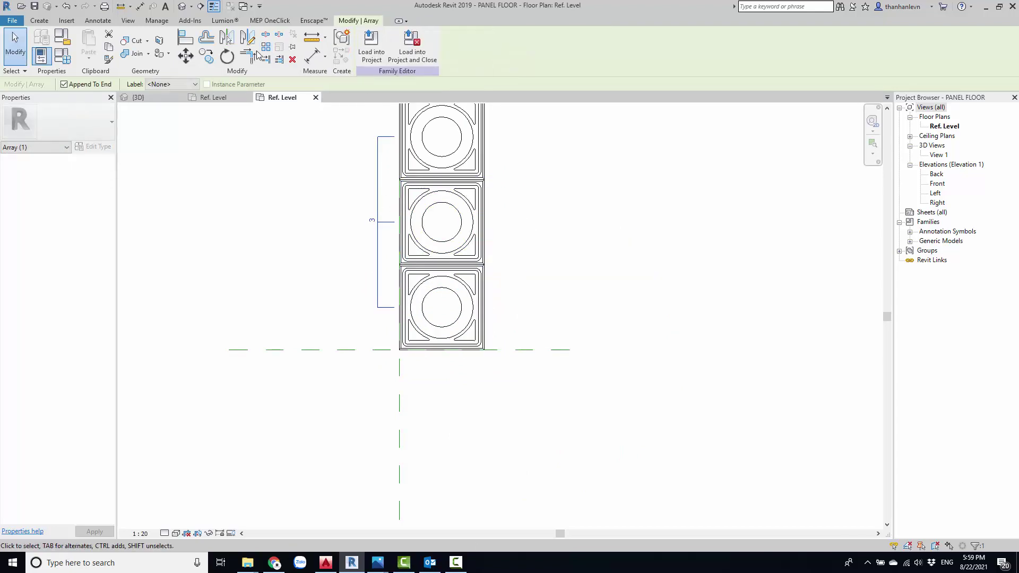
click(195, 83)
click(157, 112)
click(269, 303)
scroll(254, 255, down, 3)
scroll(319, 238, up, 2)
scroll(372, 254, up, 1)
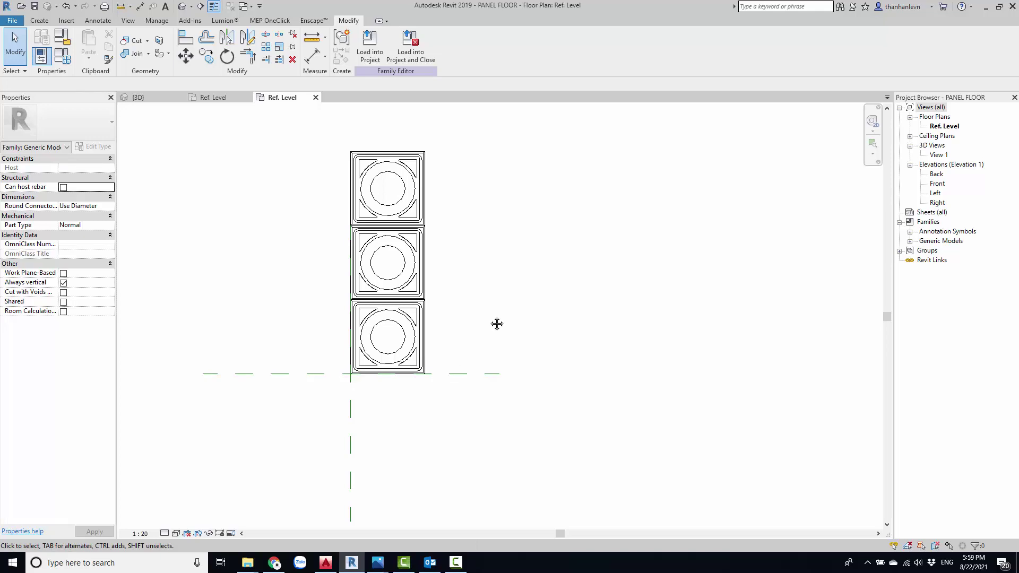
middle_drag(496, 322, 516, 345)
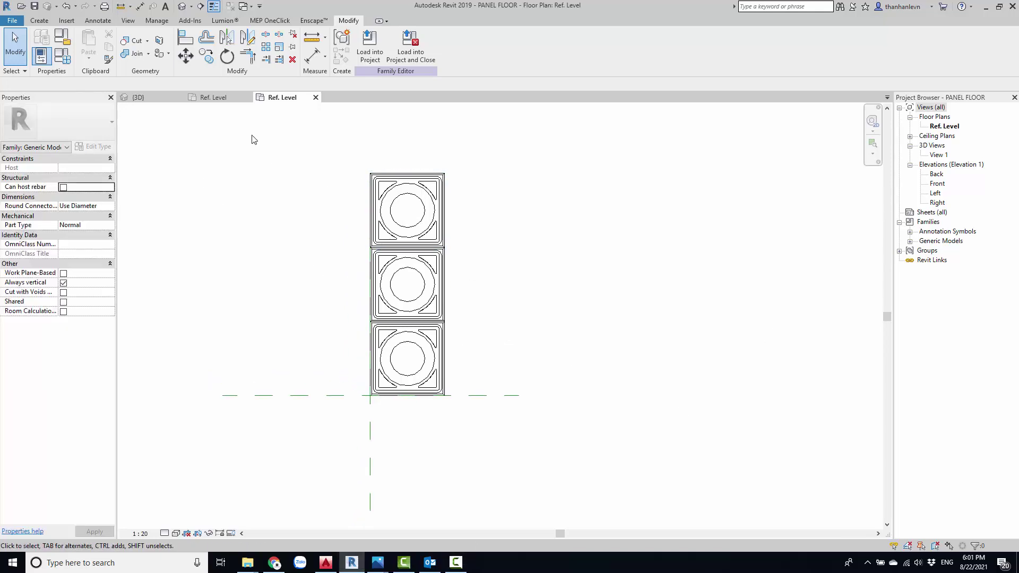
Create a new family from the Metric Generic Model template.
click(19, 24)
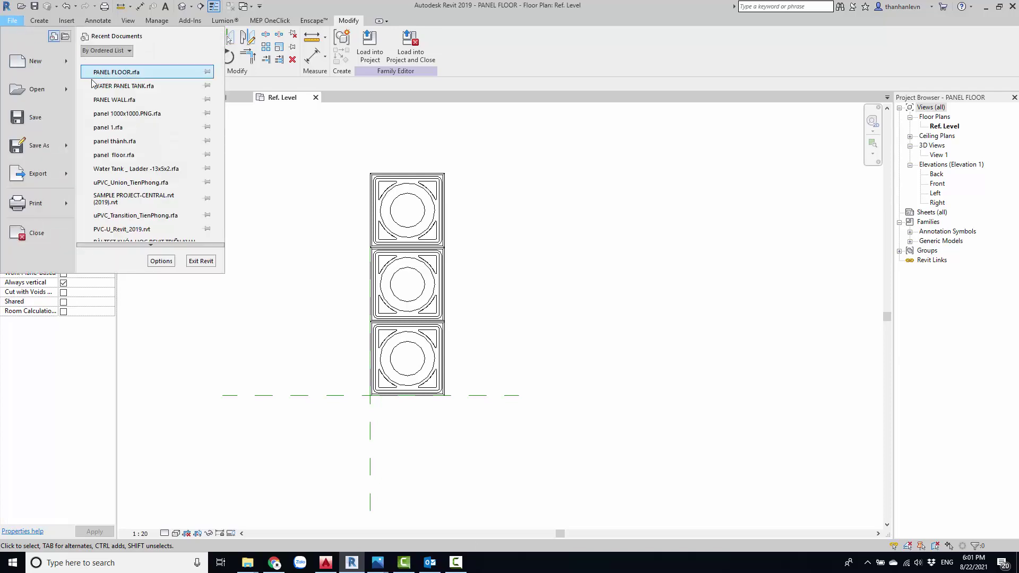
mouse_move(36, 62)
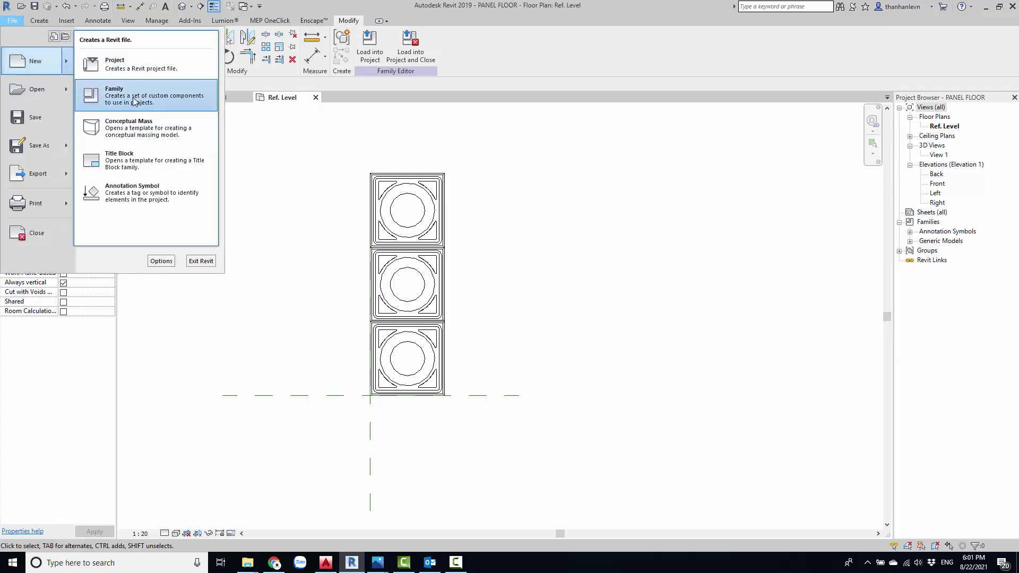
click(133, 100)
scroll(386, 243, down, 2)
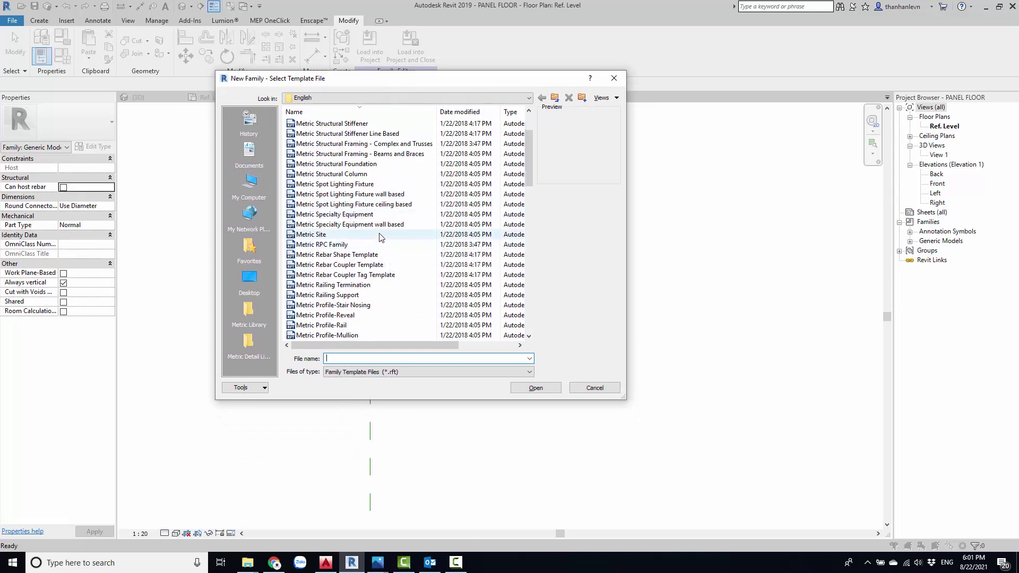
scroll(375, 217, down, 3)
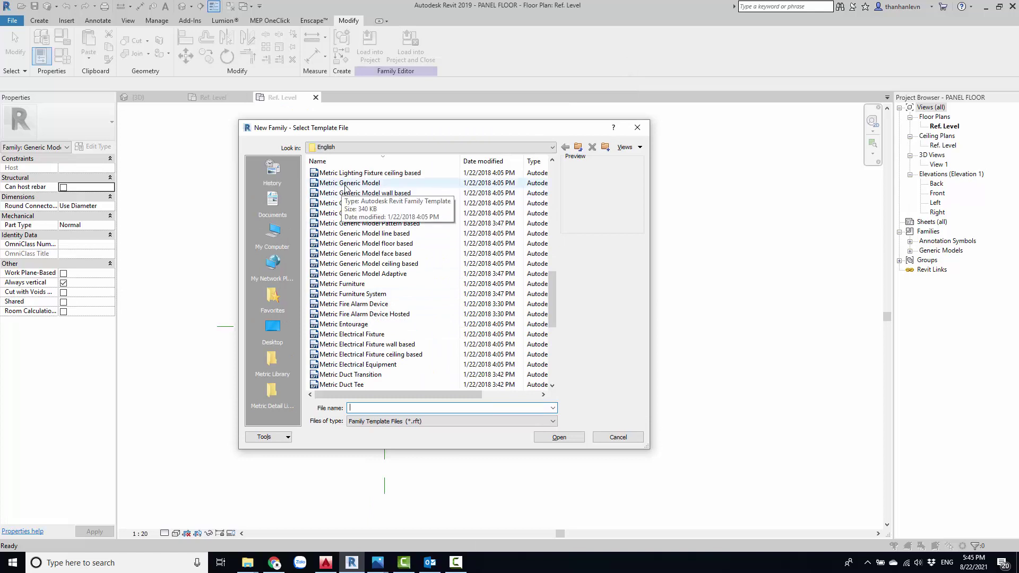
click(350, 183)
click(544, 439)
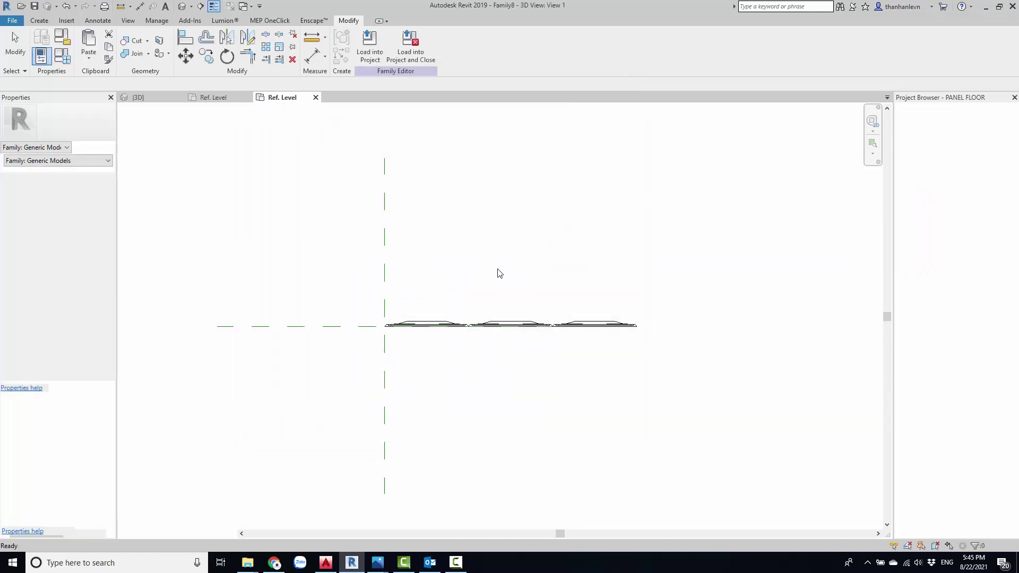
Save the family as WATER PANEL TANK and close inactive views.
key(ctrl+s)
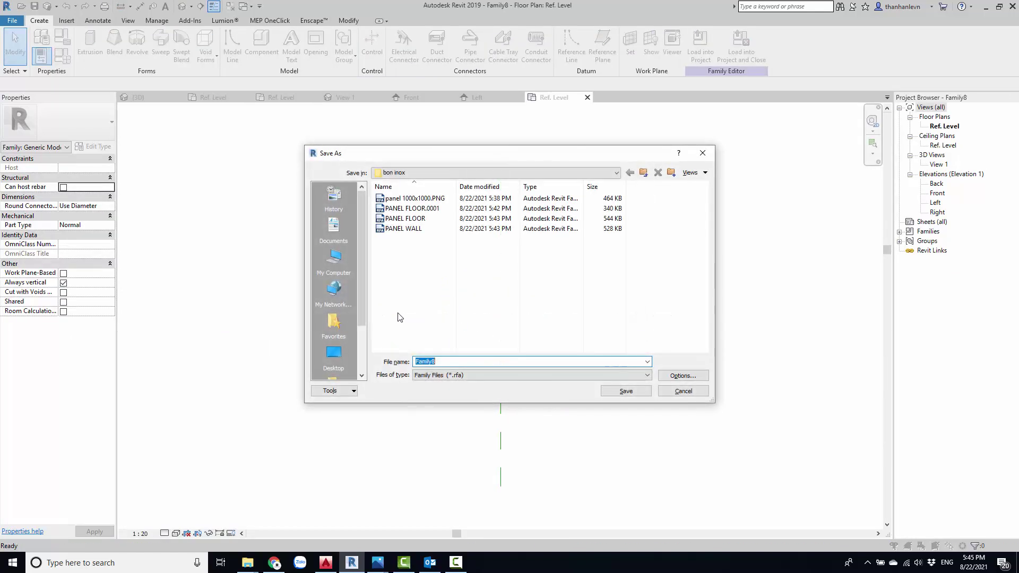
text(W)
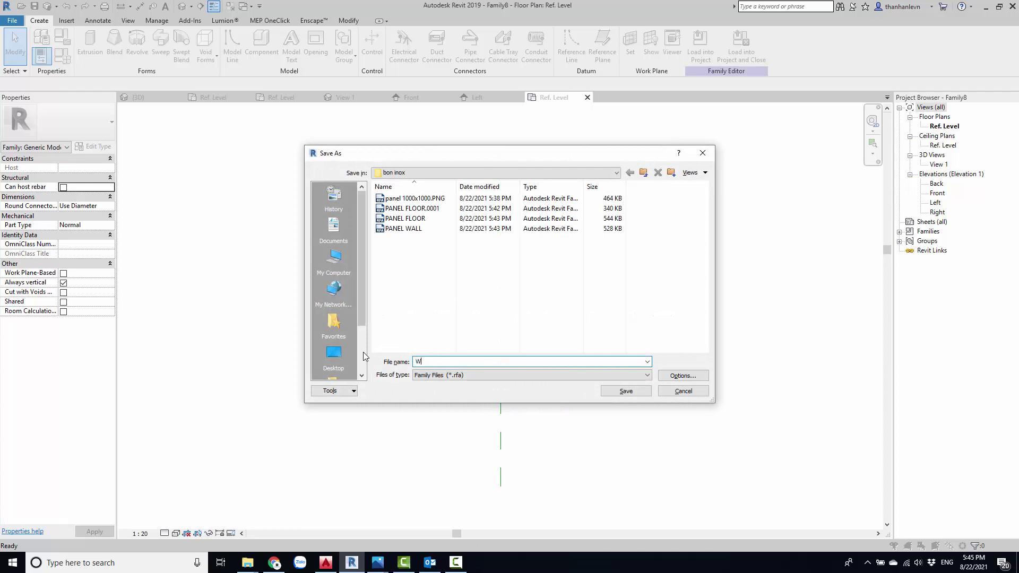
text(AT)
text(ER PANEL)
text( TANK)
click(454, 287)
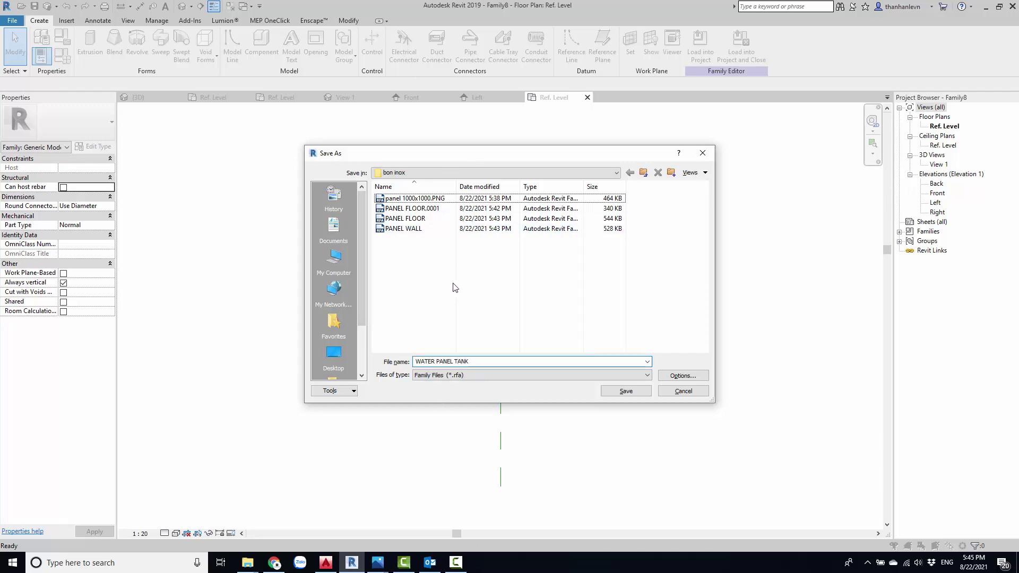
click(627, 392)
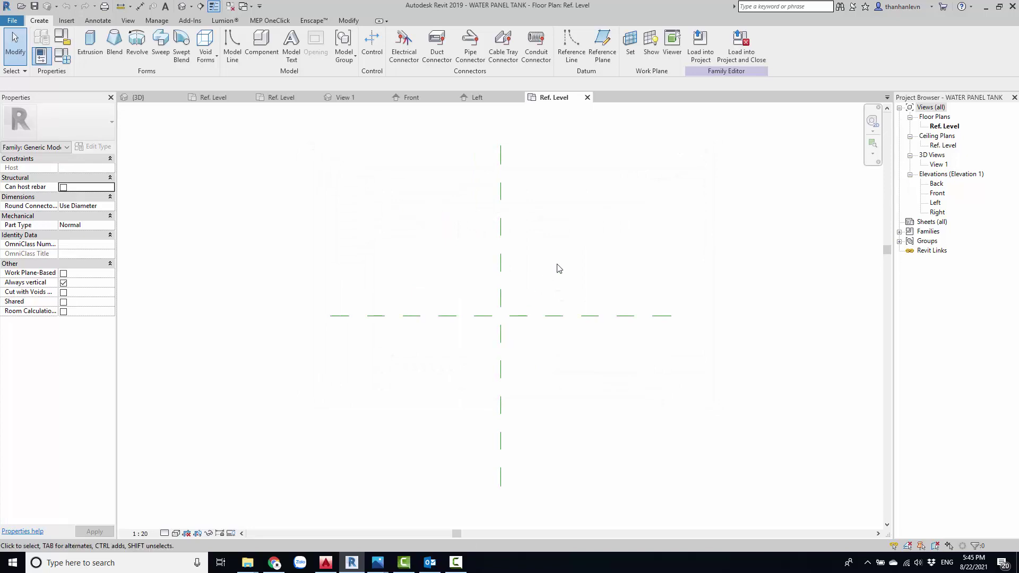
click(237, 8)
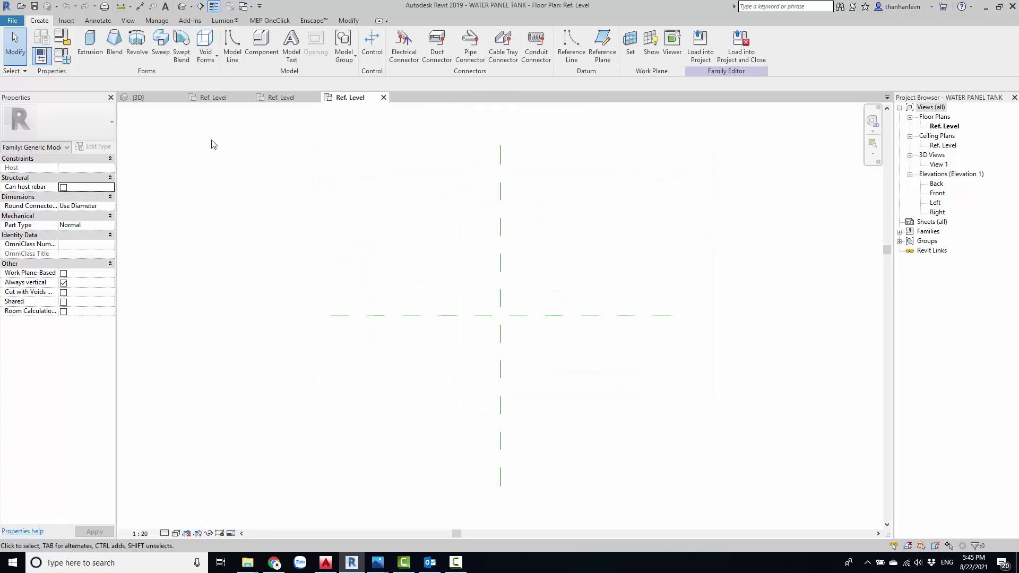
click(280, 99)
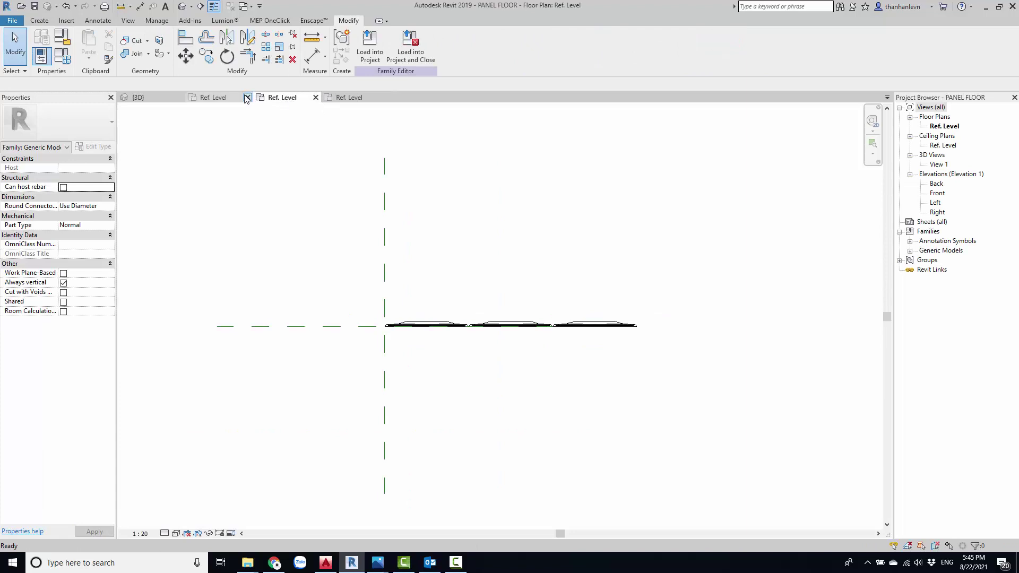
Load the PANEL WALL family into WATER PANEL TANK.
click(229, 98)
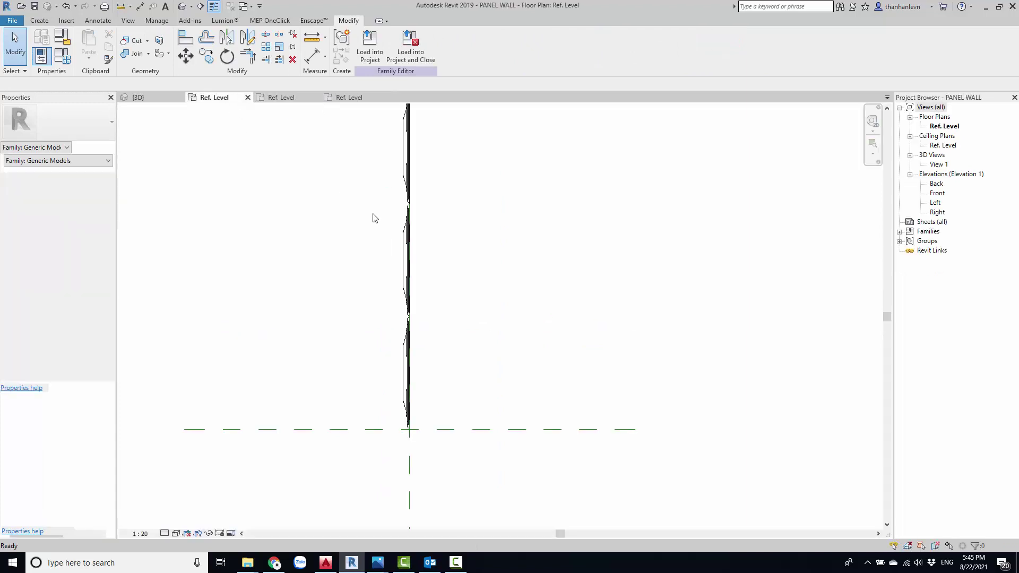
click(370, 58)
click(441, 240)
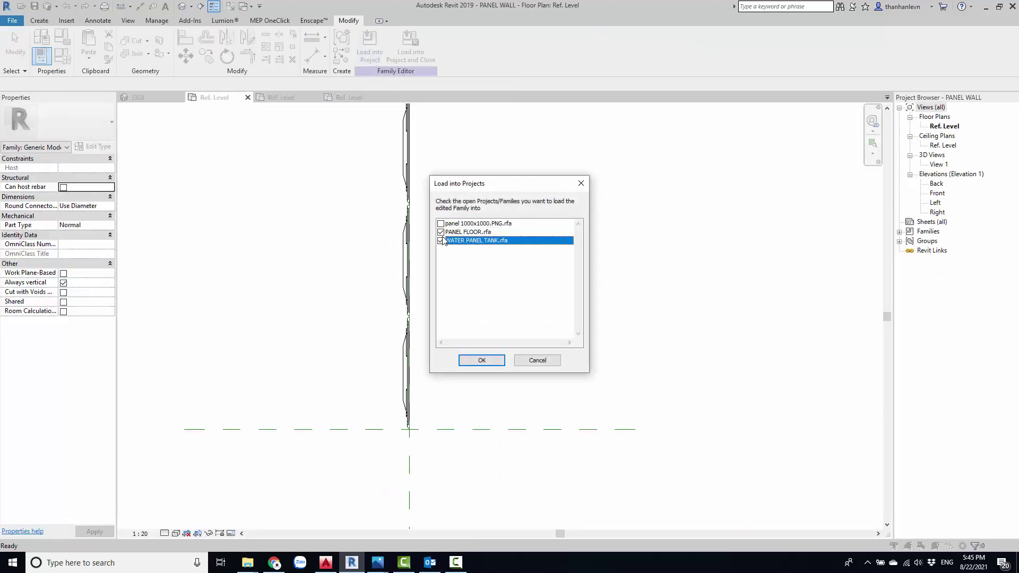
click(472, 360)
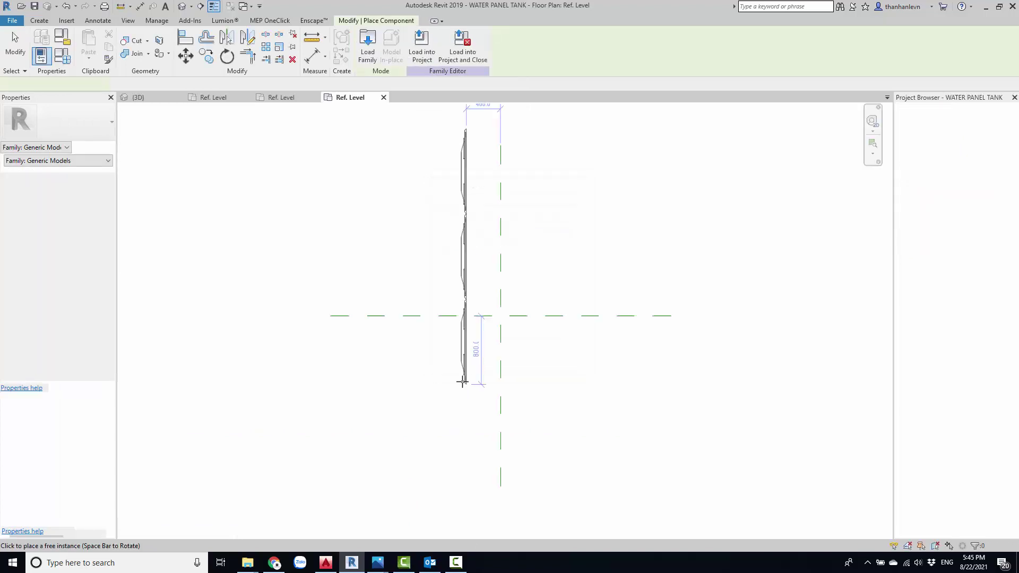
Place PANEL WALL near the origin and align its bottom end to Center (Front/Back).
click(499, 301)
key(Escape)
key(Escape)
middle_drag(530, 337, 480, 323)
key(a)
key(l)
click(489, 326)
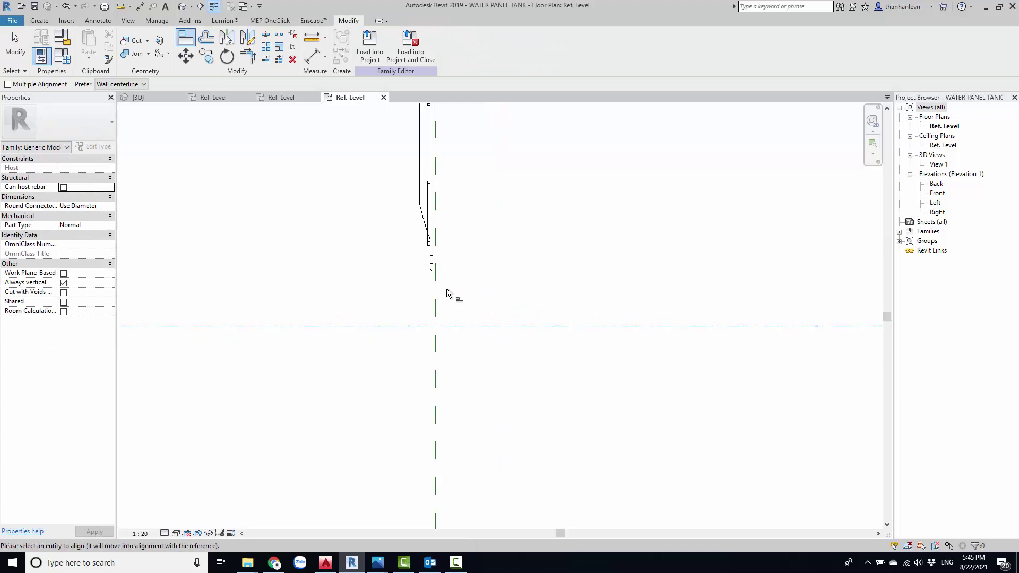
click(434, 273)
scroll(480, 346, down, 2)
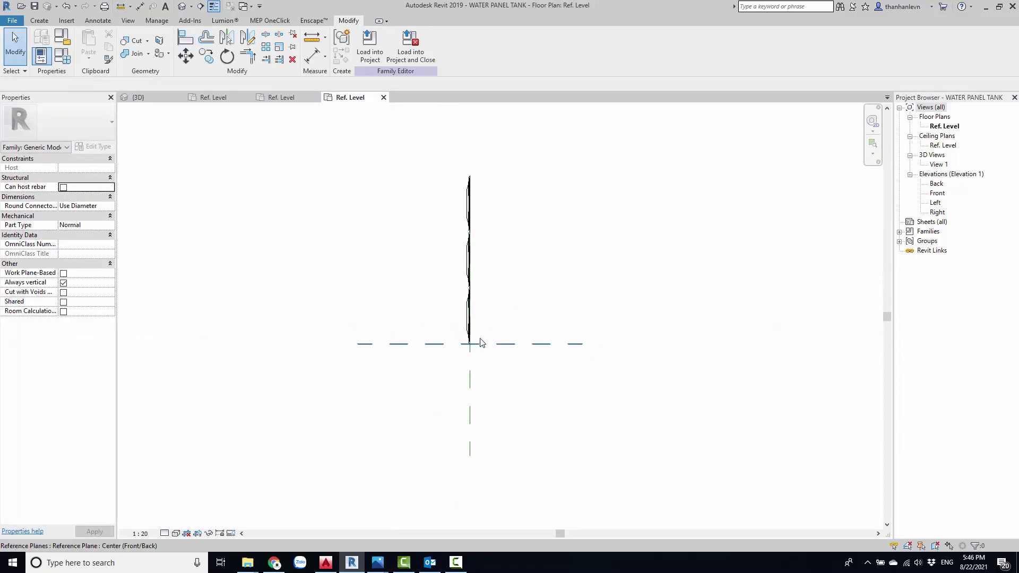
key(Escape)
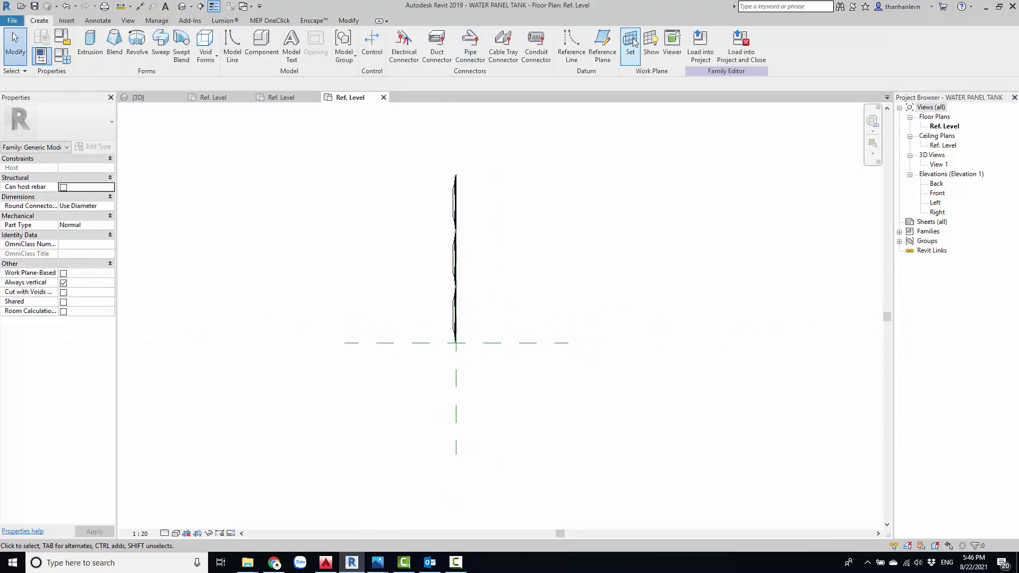
Add a reference plane at the panel top and dimension it to the base plane.
click(602, 48)
click(612, 163)
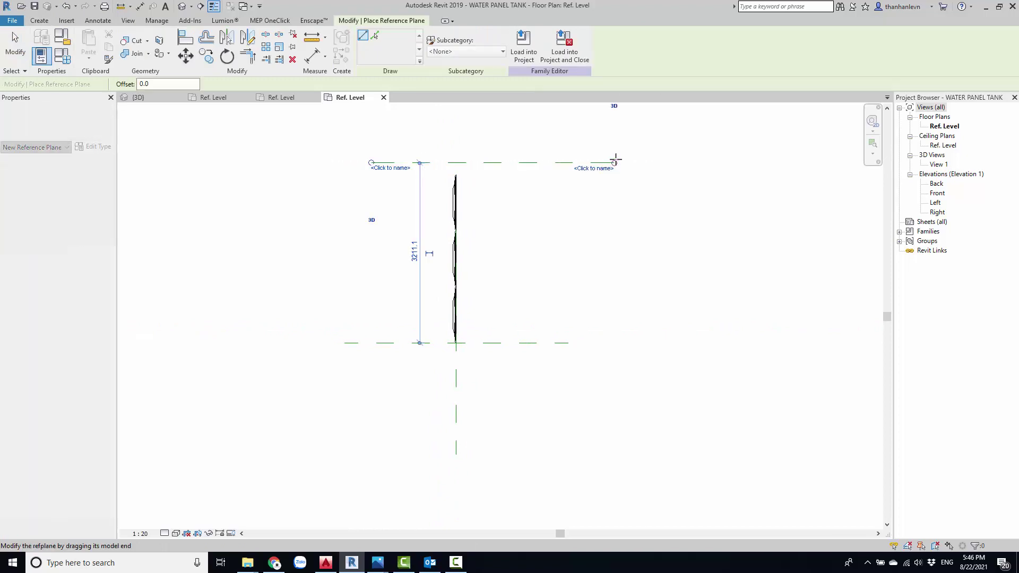
key(d)
key(i)
middle_drag(385, 275, 400, 244)
click(392, 131)
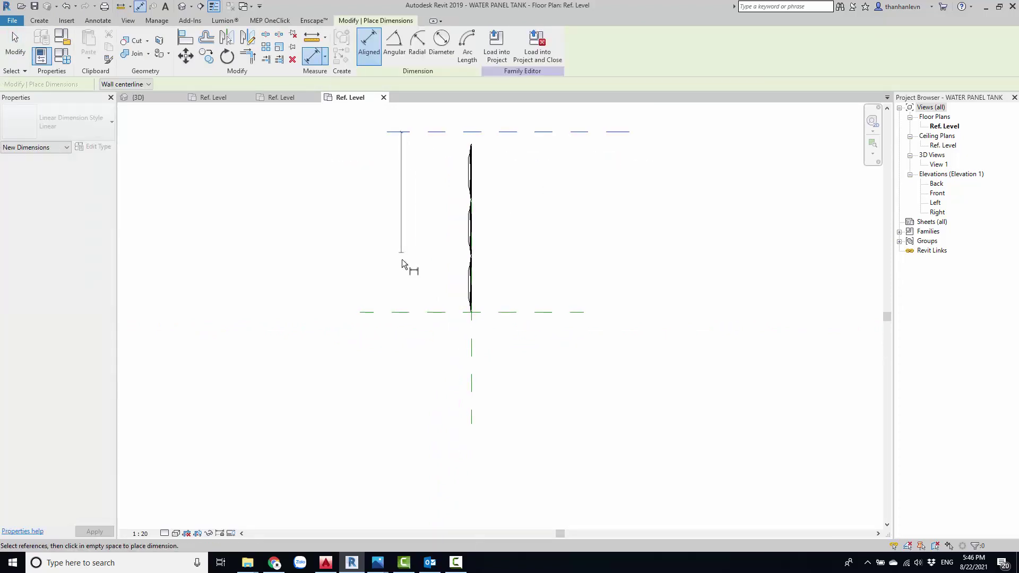
click(405, 312)
click(426, 262)
key(Escape)
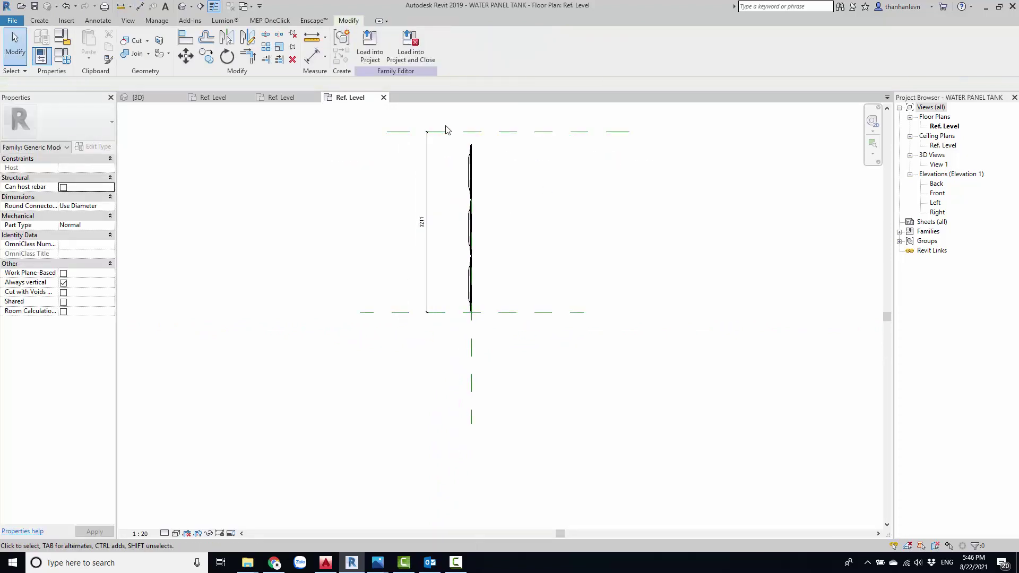
click(440, 132)
Label the 3211 height dimension as new instance parameter A.
click(424, 201)
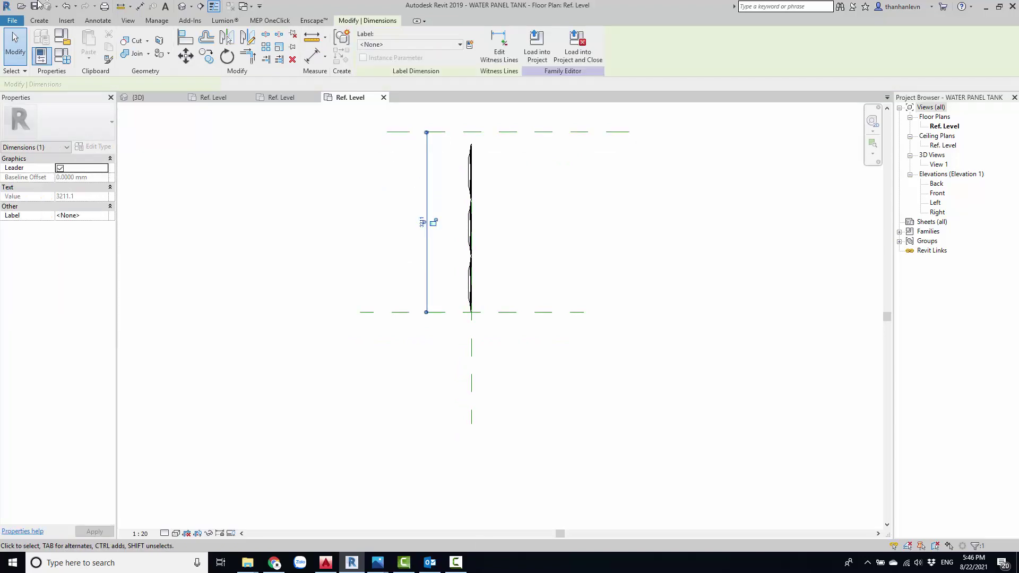
click(470, 44)
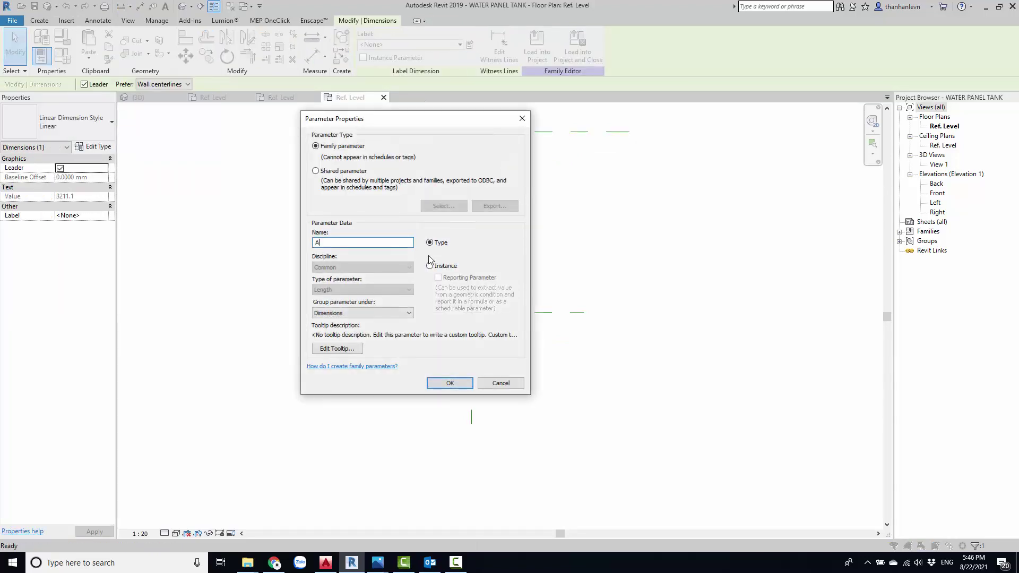
click(430, 264)
click(451, 383)
click(504, 222)
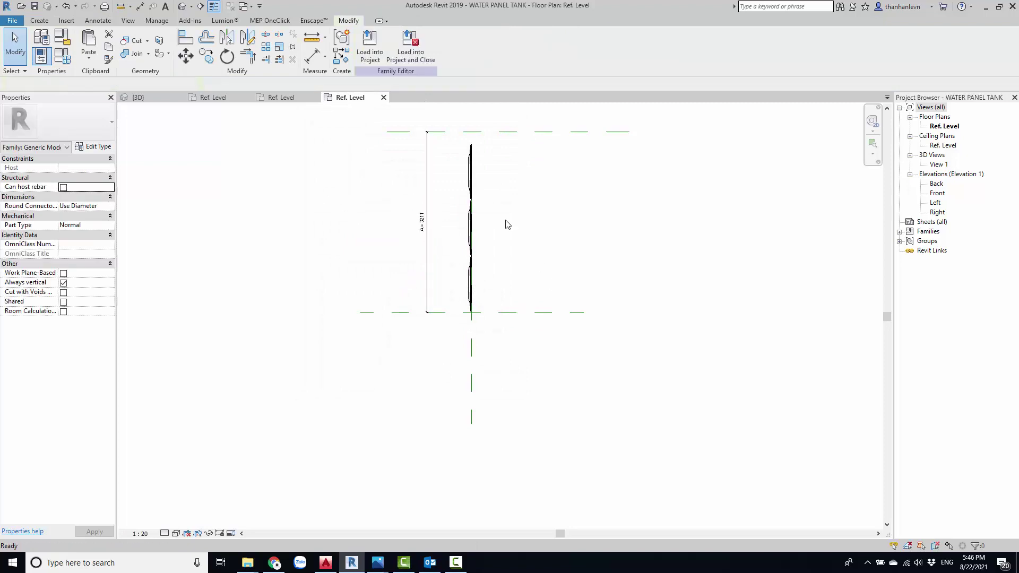
click(446, 131)
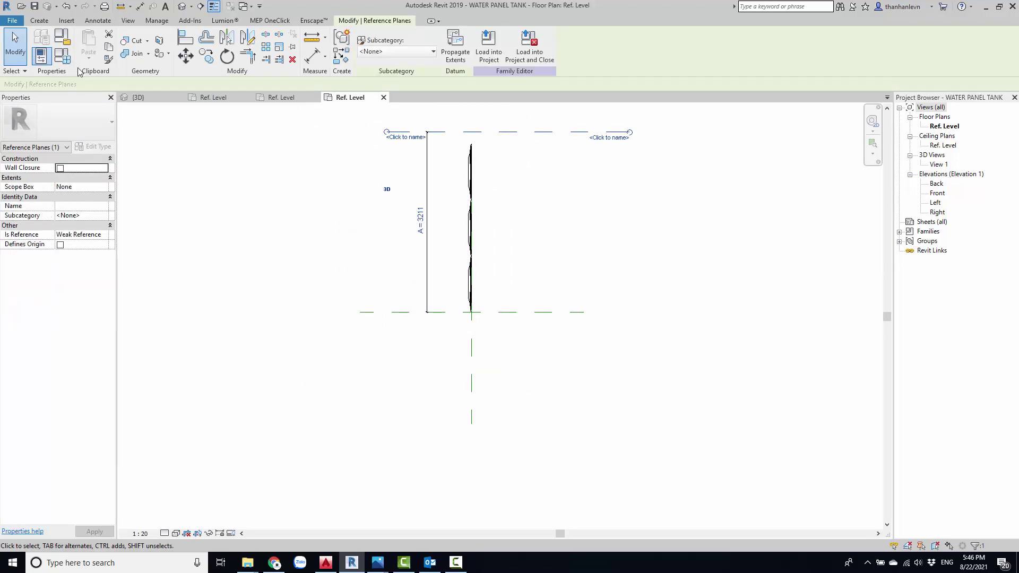
key(Escape)
click(470, 183)
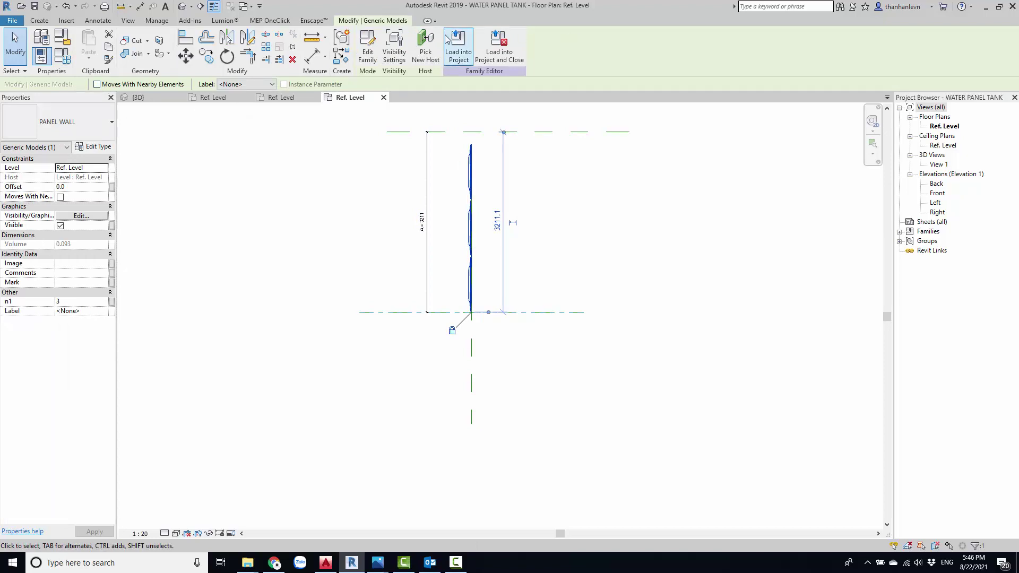
Place a second panel wall rotated horizontal on the front/back centre plane.
click(342, 53)
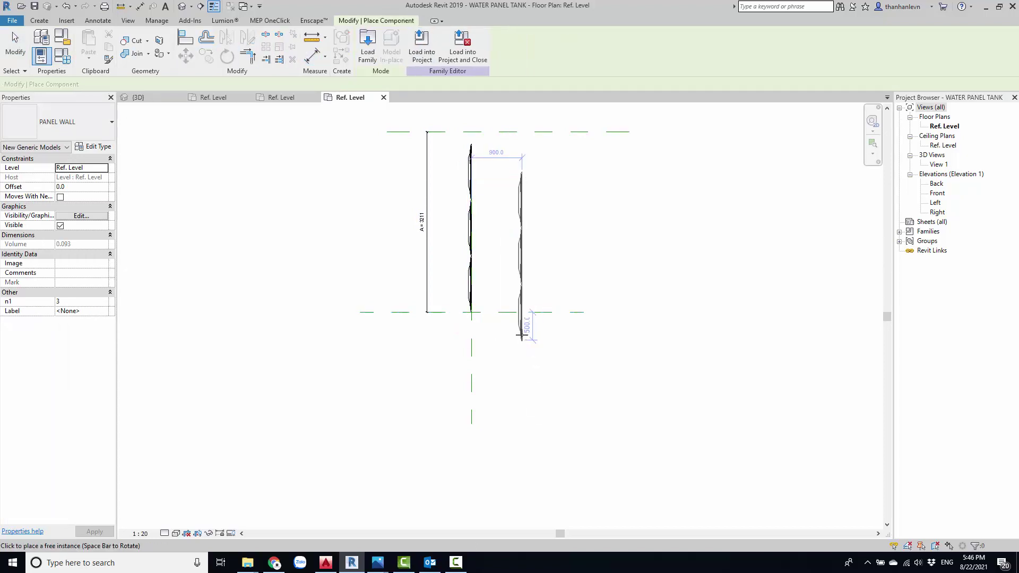
key(space)
scroll(519, 335, up, 3)
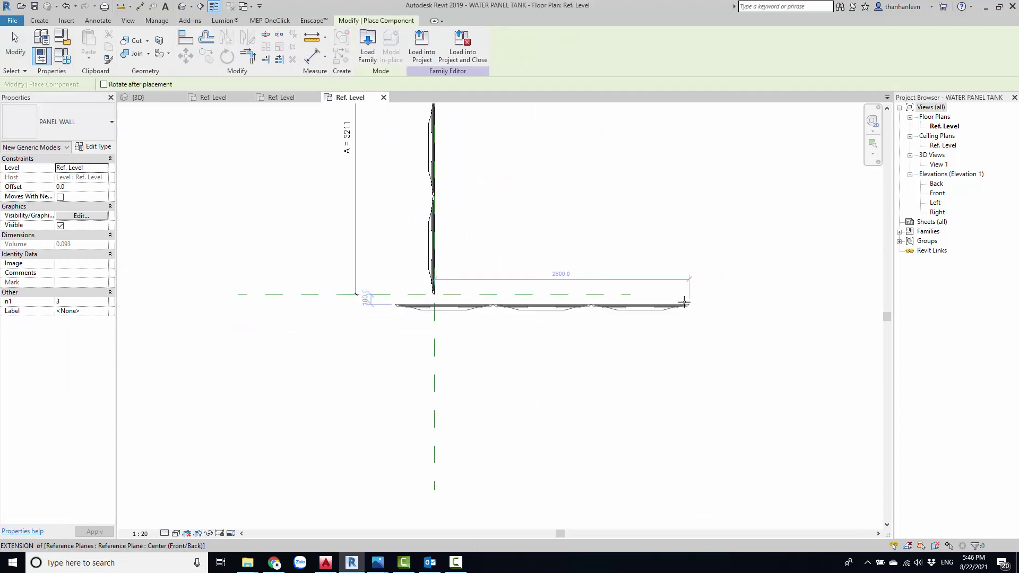
scroll(631, 296, up, 2)
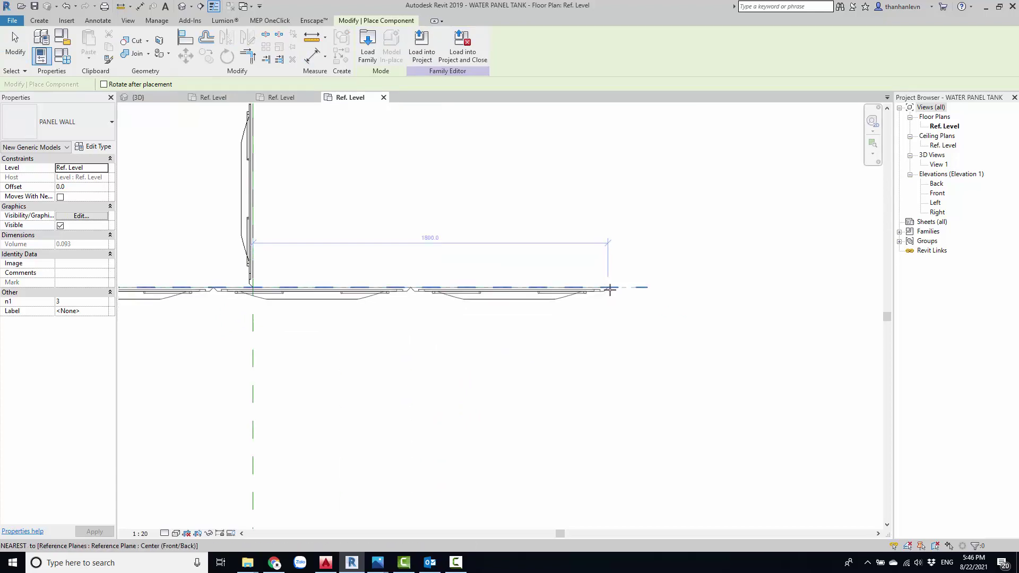
click(610, 287)
key(Escape)
scroll(546, 302, down, 2)
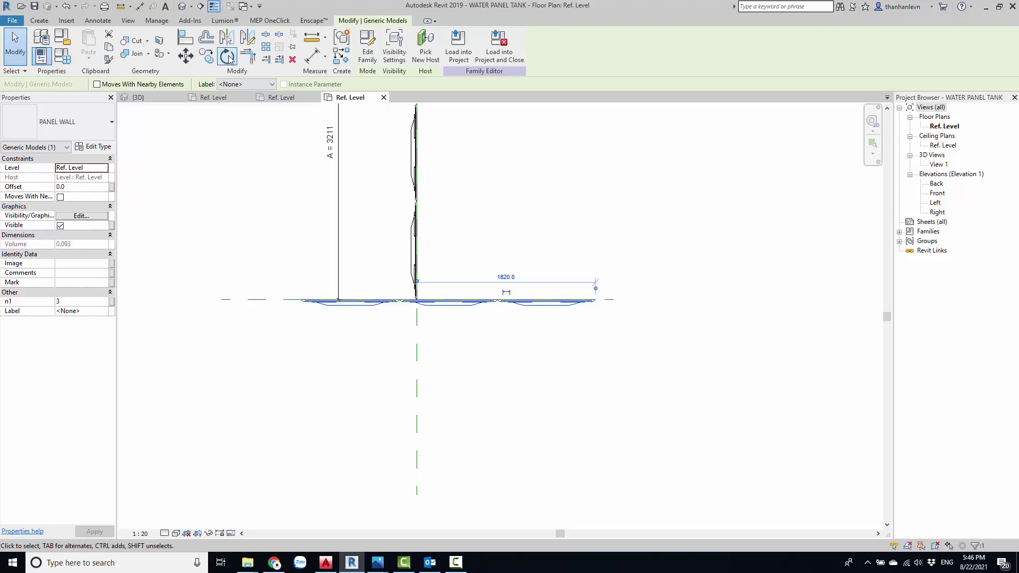
Mirror a copy of the panel wall across a drawn vertical axis.
click(247, 37)
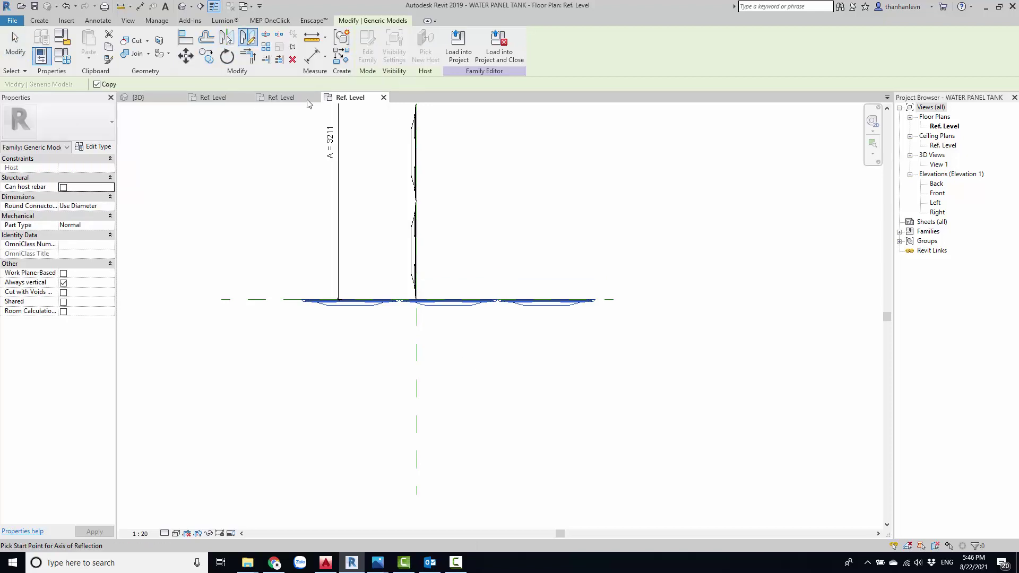
click(507, 249)
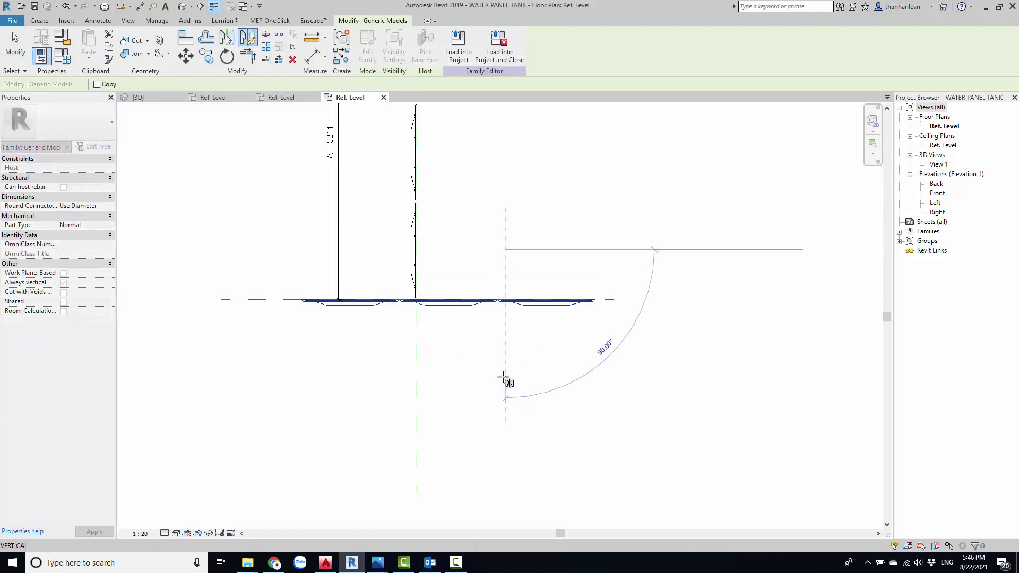
click(503, 375)
scroll(478, 318, up, 2)
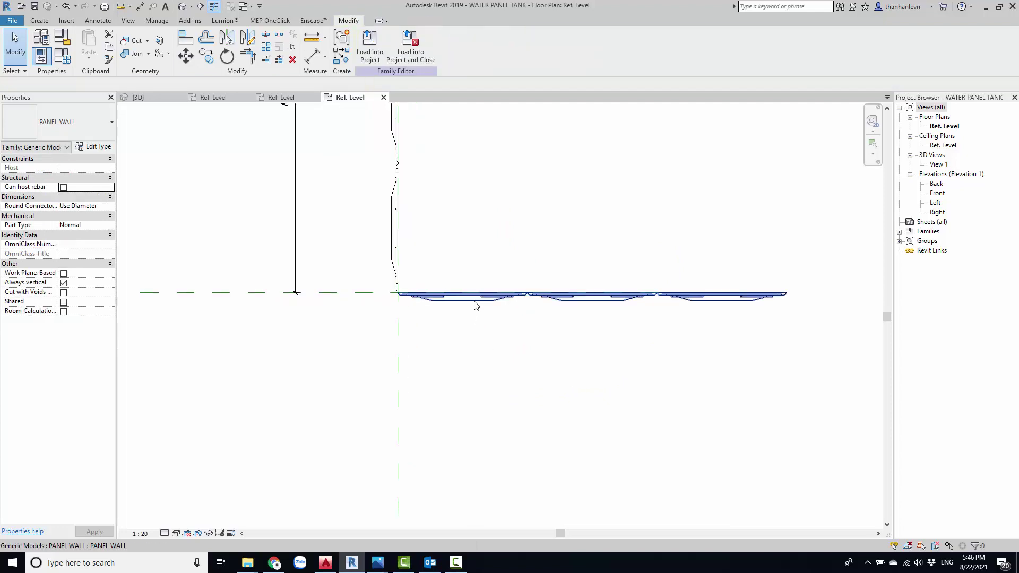
drag(453, 299, 467, 299)
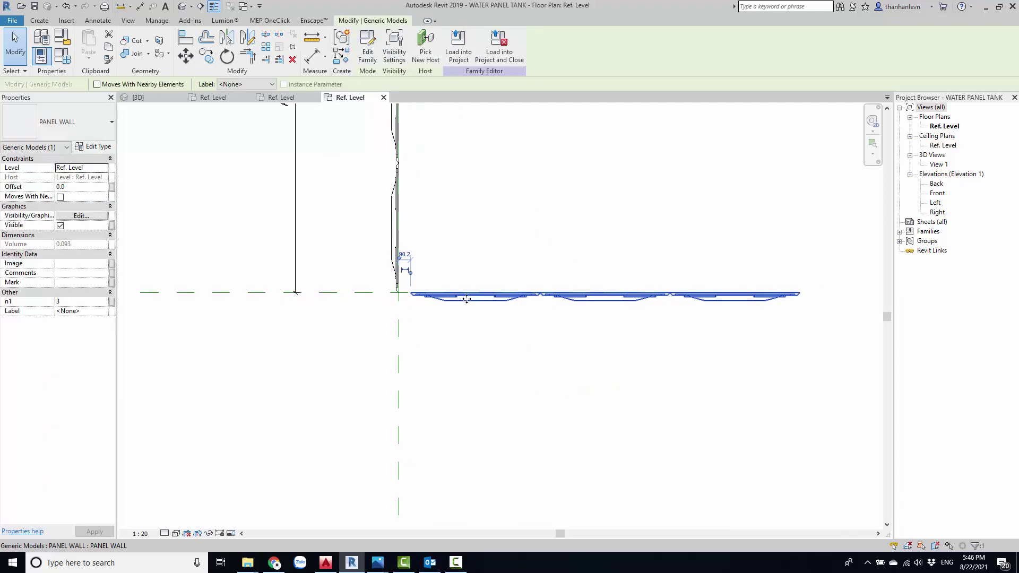
Align the bottom panel wall's end to the vertical reference plane, forming the corner.
key(a)
key(l)
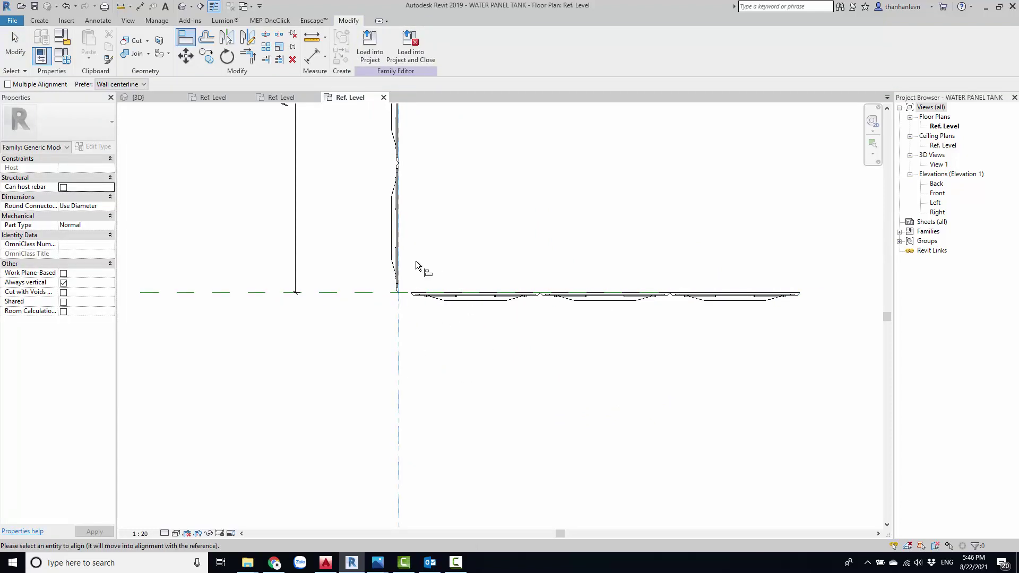
scroll(419, 265, up, 2)
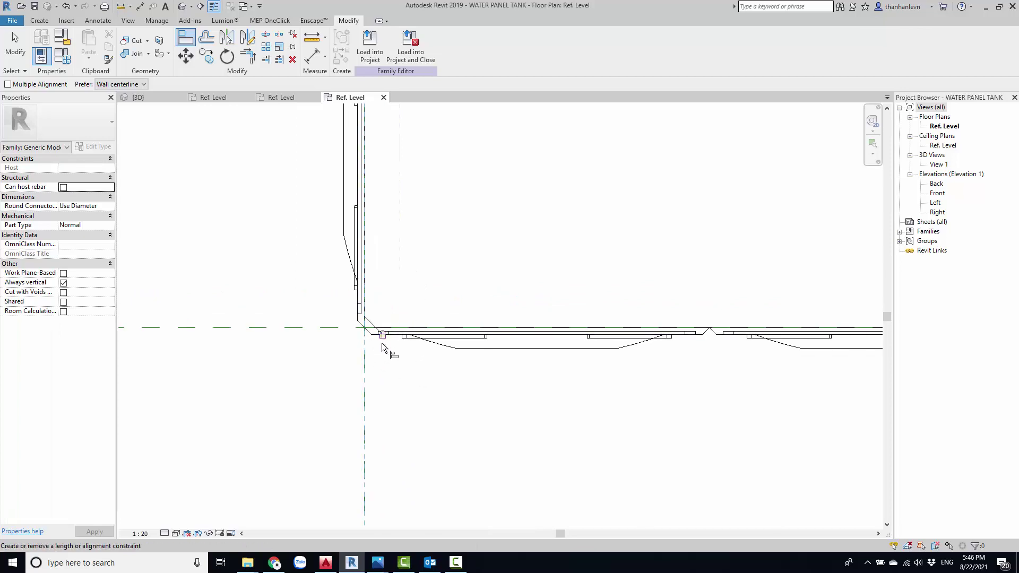
click(384, 345)
scroll(504, 389, down, 3)
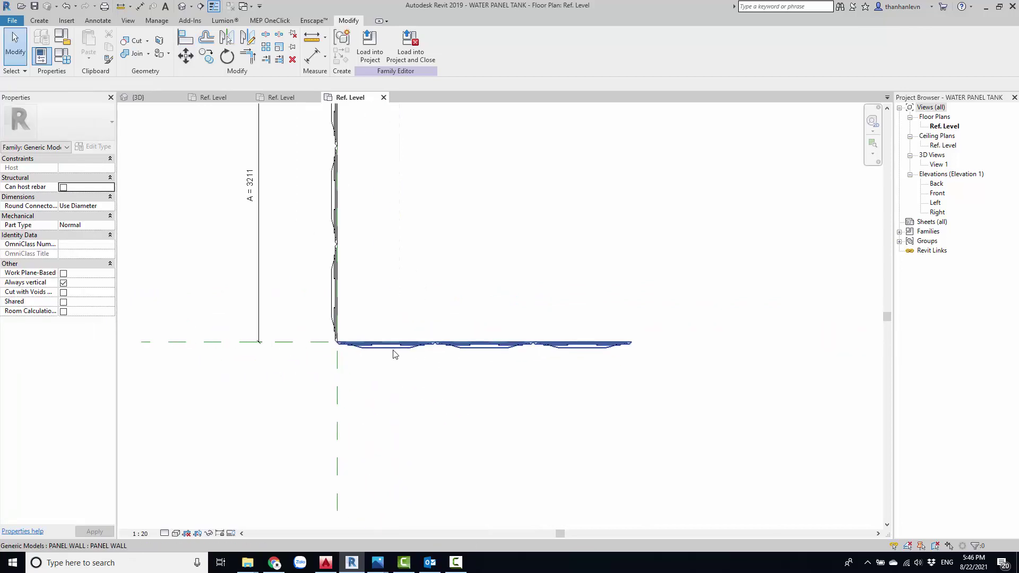
click(396, 352)
scroll(396, 353, down, 2)
key(Escape)
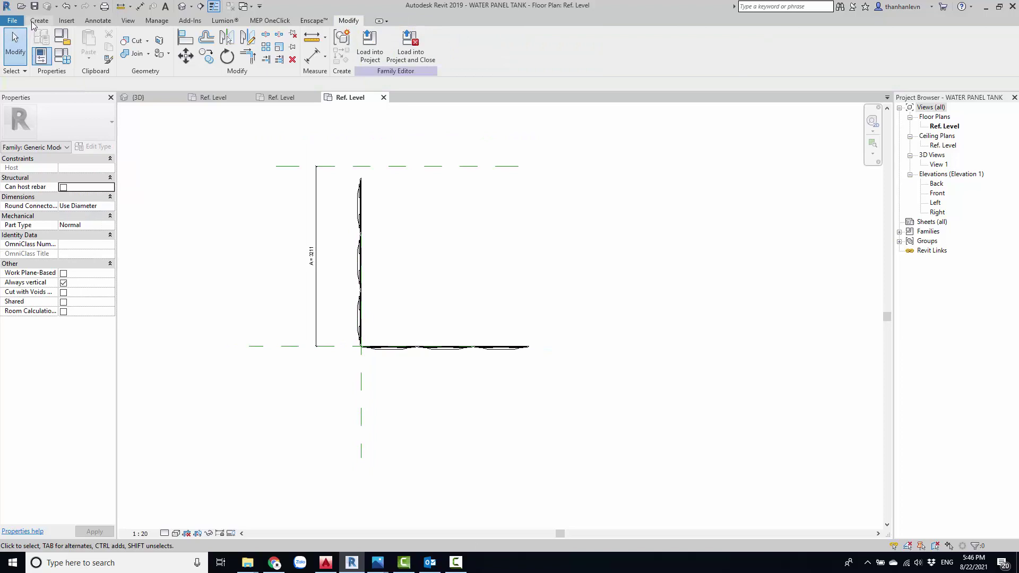
Draw a vertical reference plane at the bottom wall's right end.
click(39, 20)
click(602, 47)
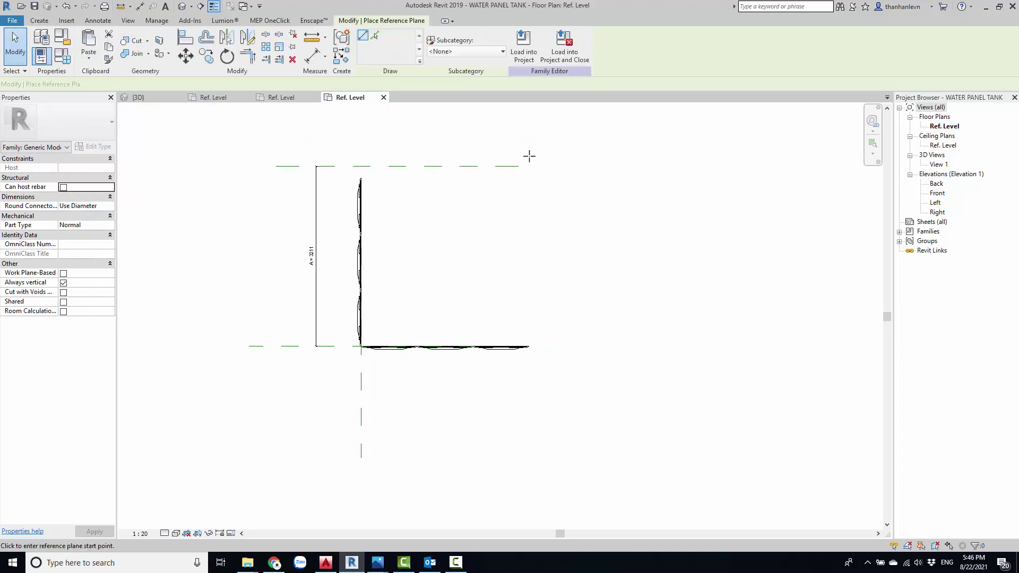
click(529, 156)
click(529, 430)
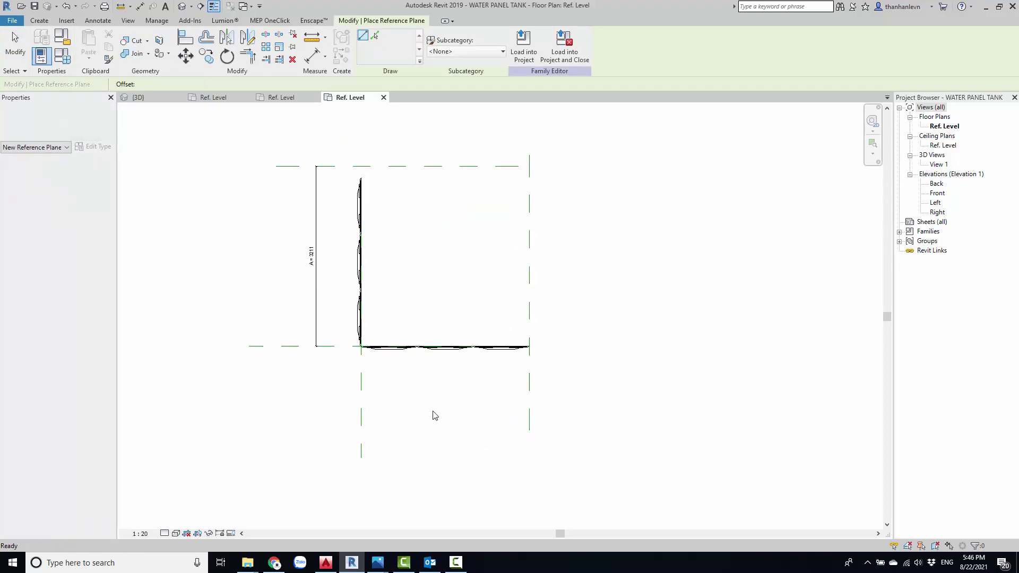
key(Escape)
key(Escape)
middle_drag(435, 415, 440, 382)
Dimension the width between the left and new right vertical reference planes.
key(d)
key(i)
click(366, 354)
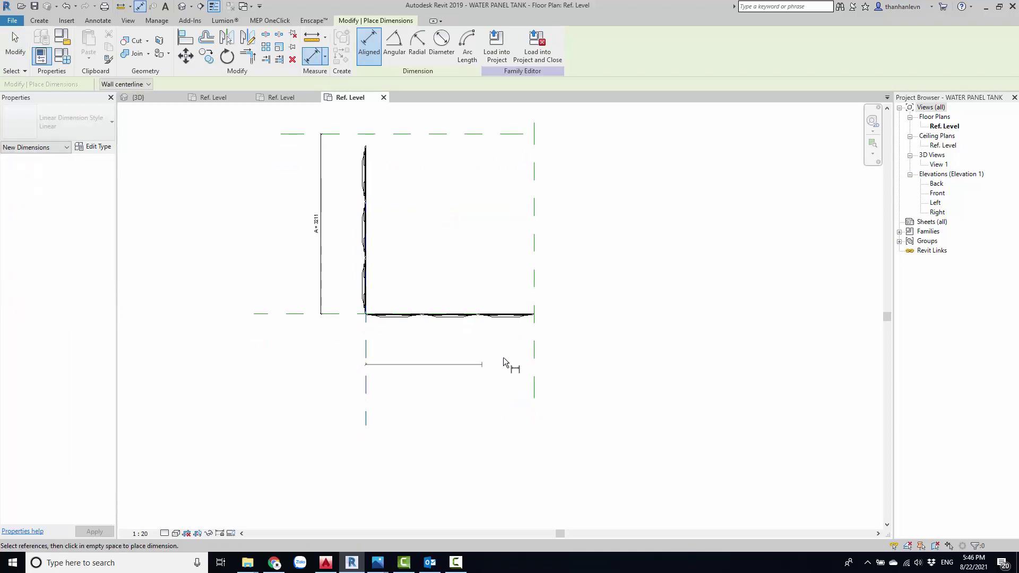
click(533, 348)
click(479, 380)
key(Escape)
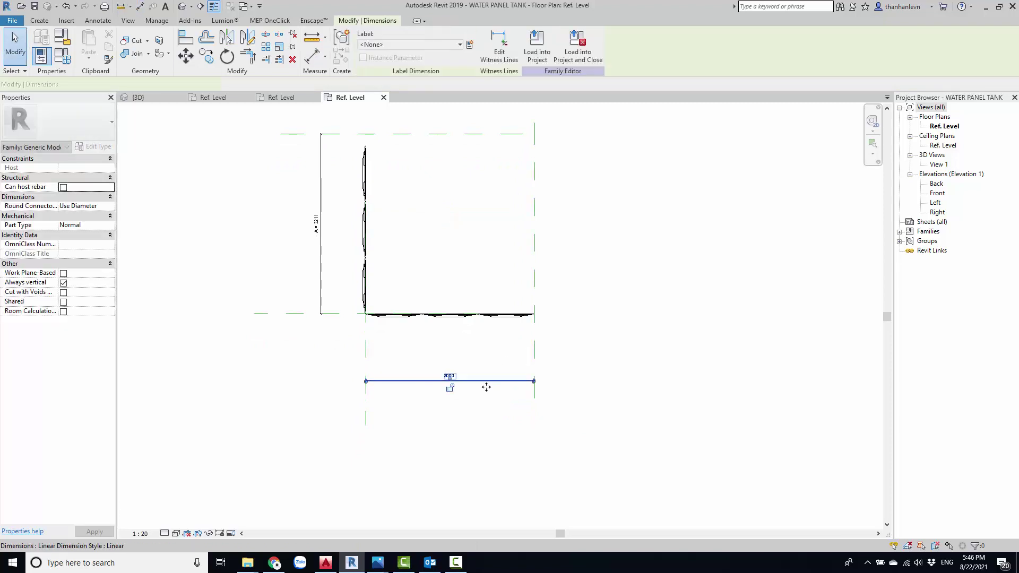
Label the 3000 width dimension as instance parameter B.
click(469, 45)
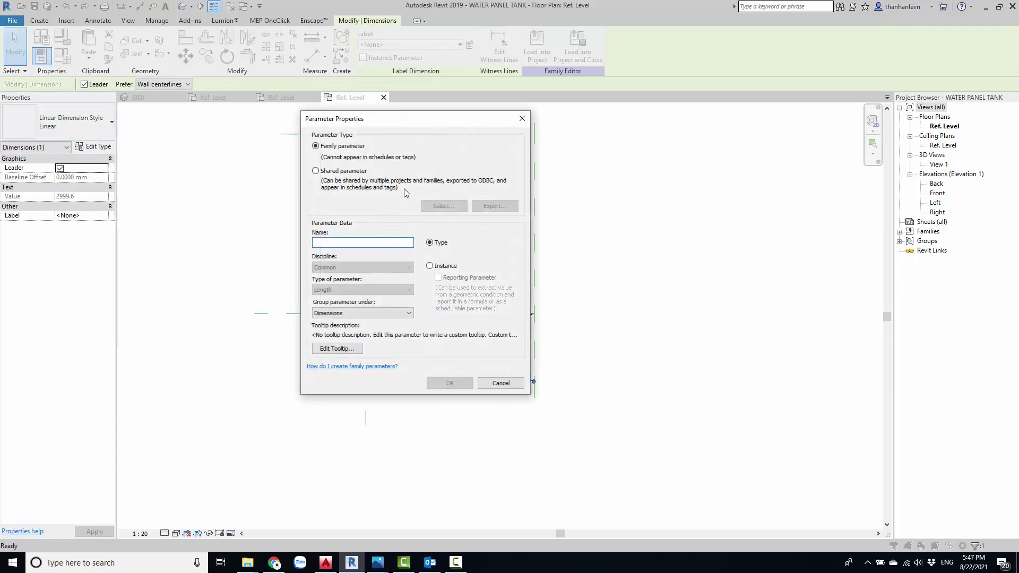
text(B)
click(430, 265)
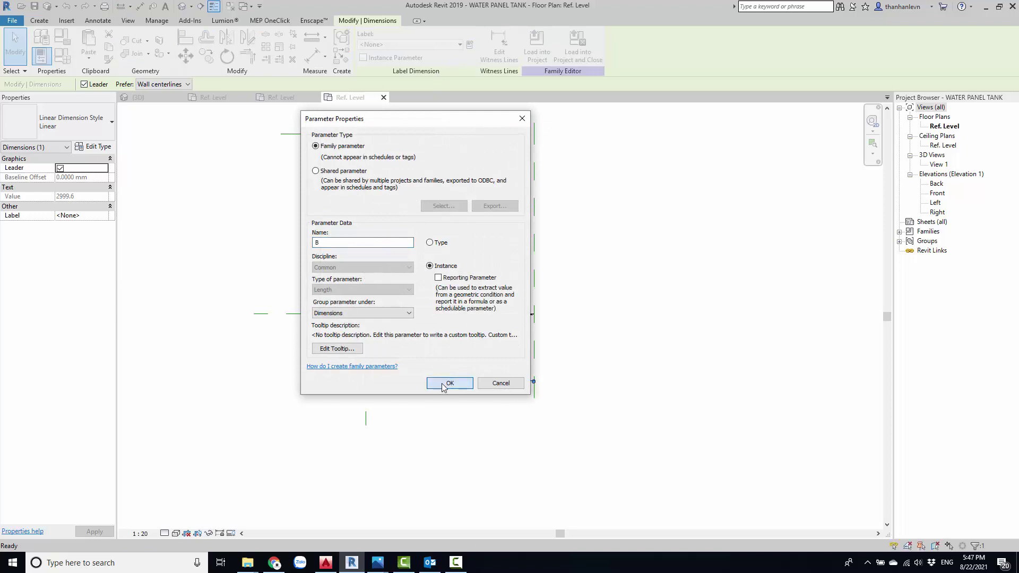
click(444, 383)
key(Escape)
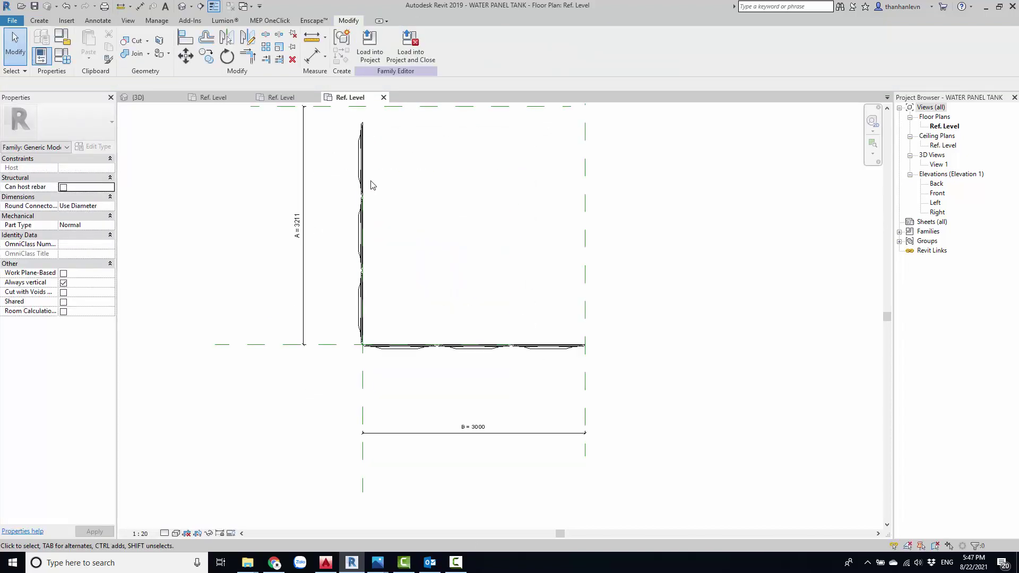
Link the vertical panel wall's n1 count to a new family parameter N1.
click(363, 186)
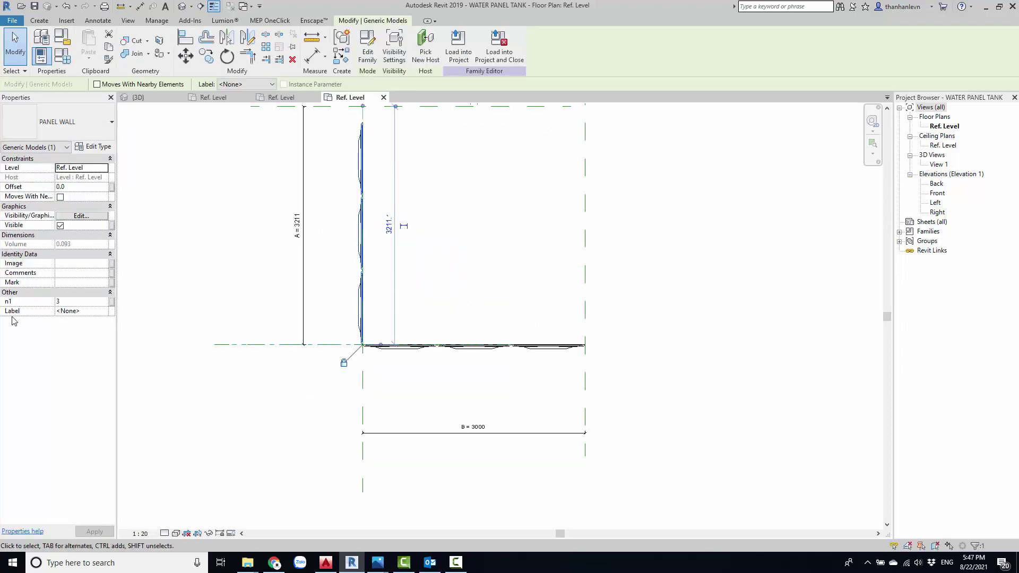
click(112, 302)
click(431, 345)
text(N1)
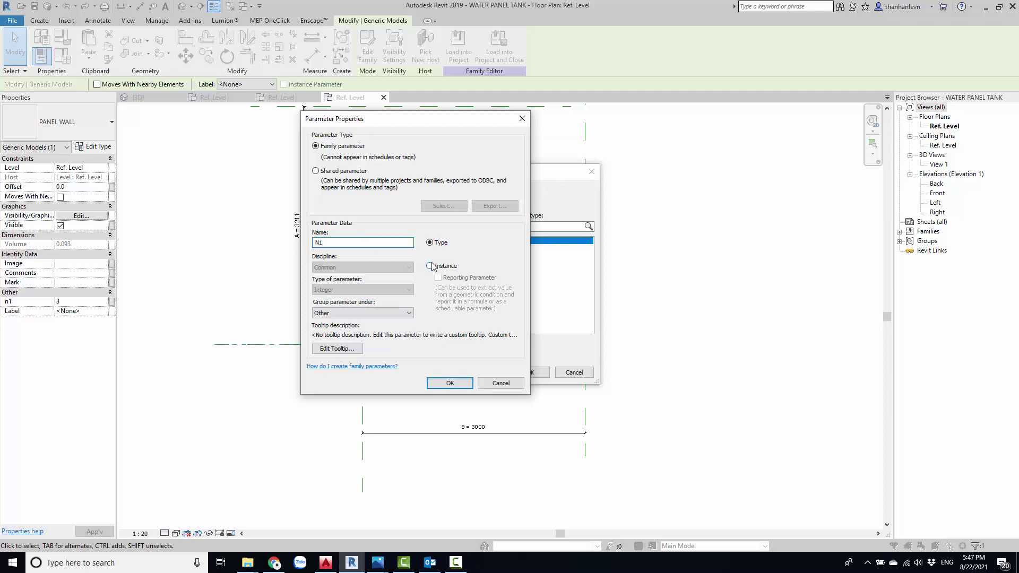
click(433, 388)
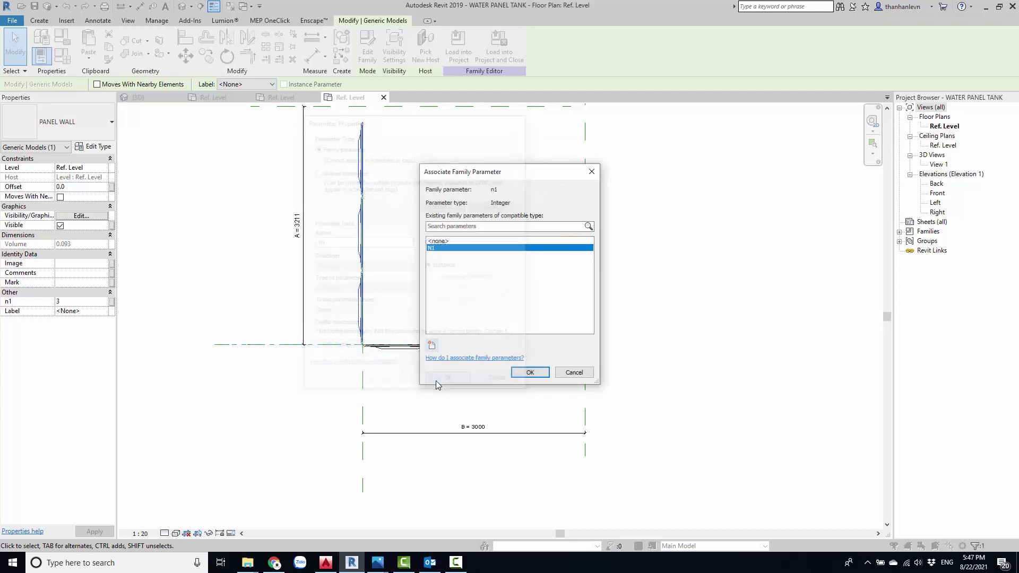
click(521, 372)
Link the bottom panel wall's n1 count to a new family parameter N2.
click(585, 403)
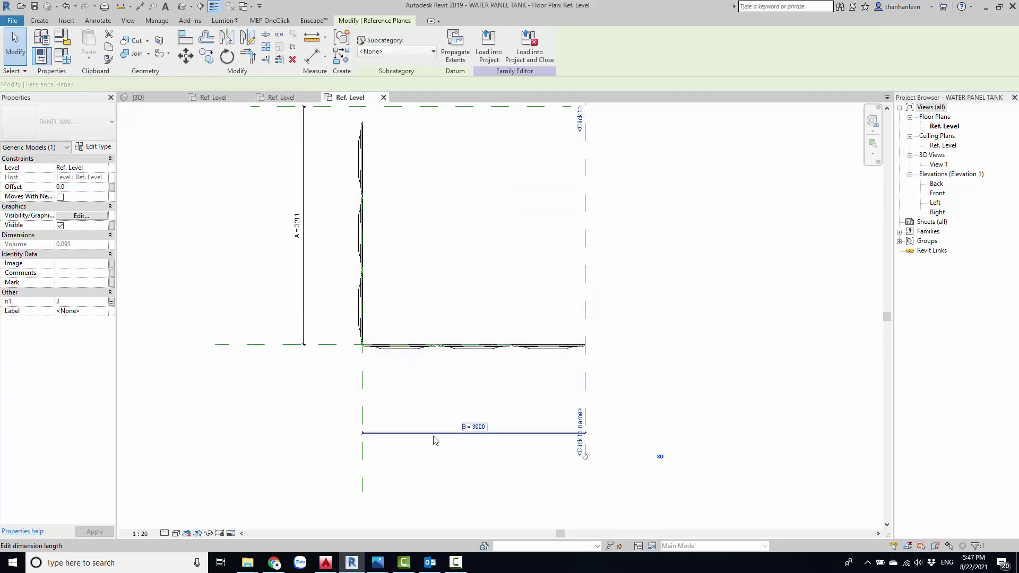
click(473, 349)
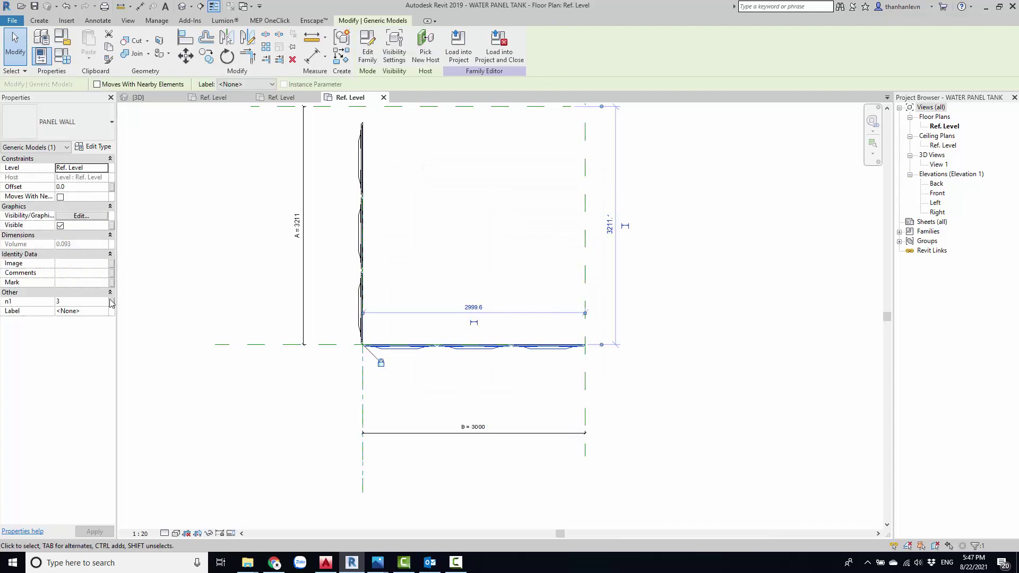
click(112, 302)
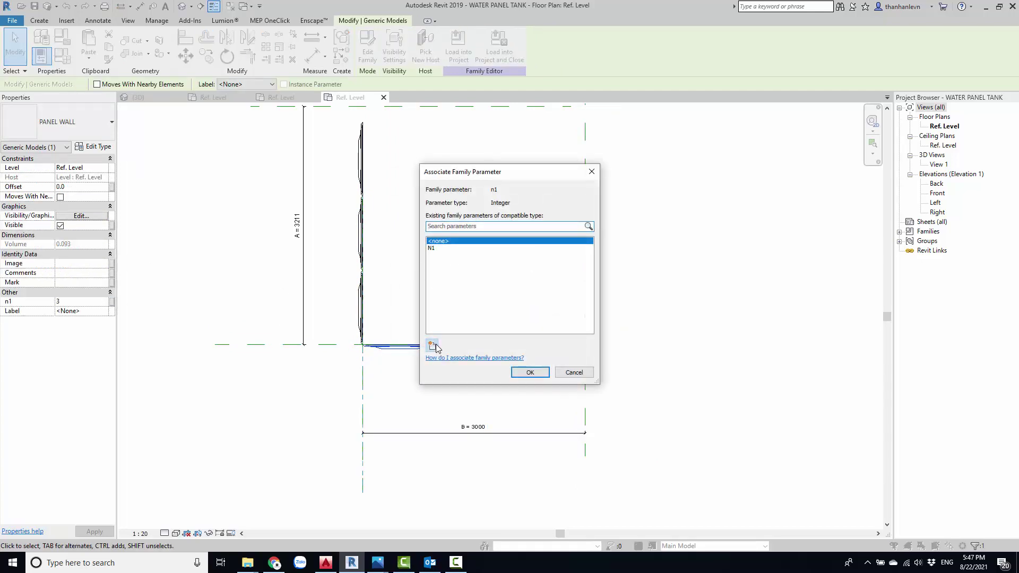
click(432, 346)
text(N2)
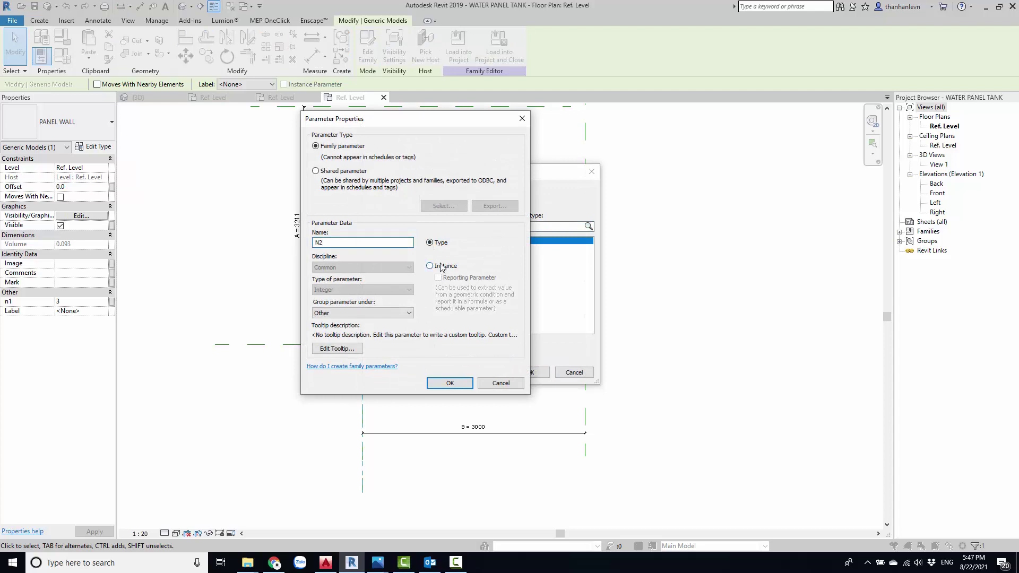
click(449, 383)
click(530, 372)
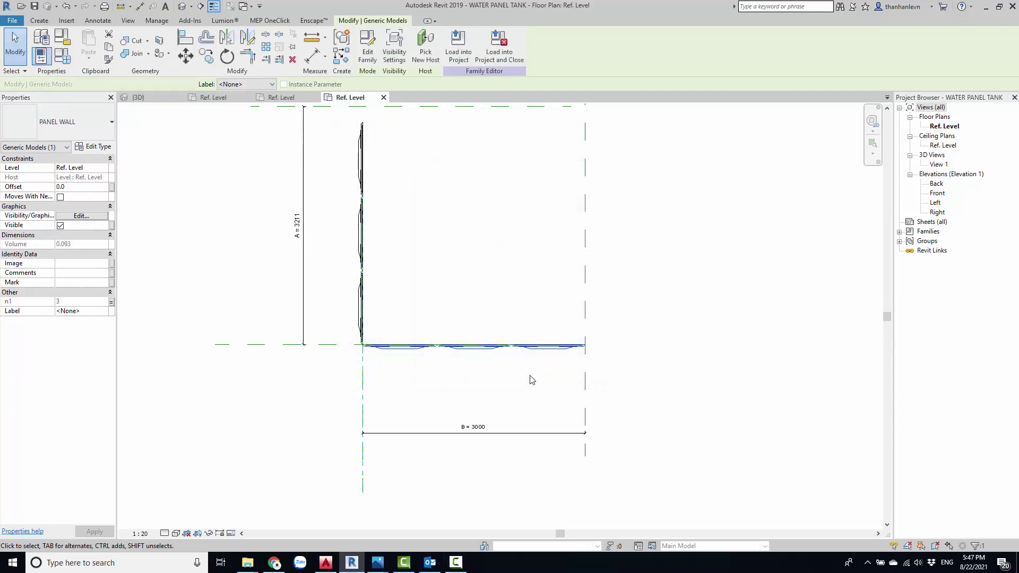
Deselect the walls and pan the plan view back to the tank geometry.
click(688, 302)
scroll(688, 303, down, 2)
middle_drag(468, 293, 297, 297)
scroll(530, 266, up, 2)
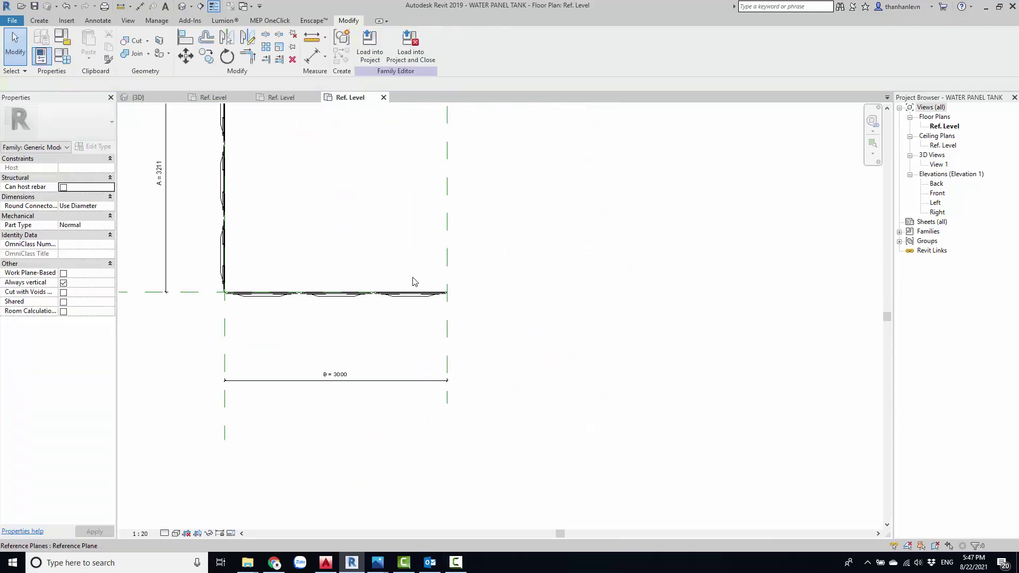
click(330, 293)
click(513, 294)
scroll(485, 336, down, 1)
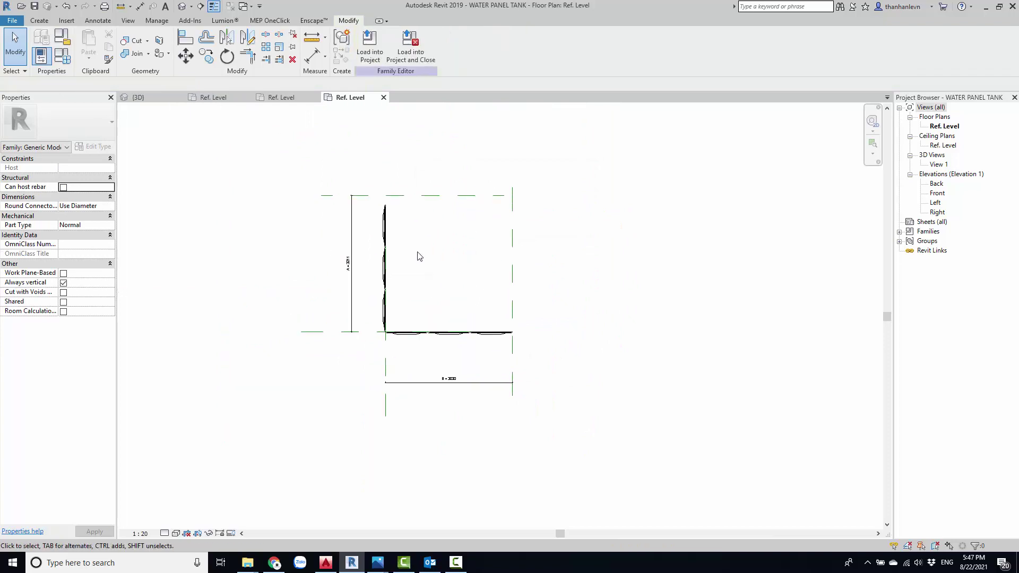
click(72, 60)
text(N1*1000)
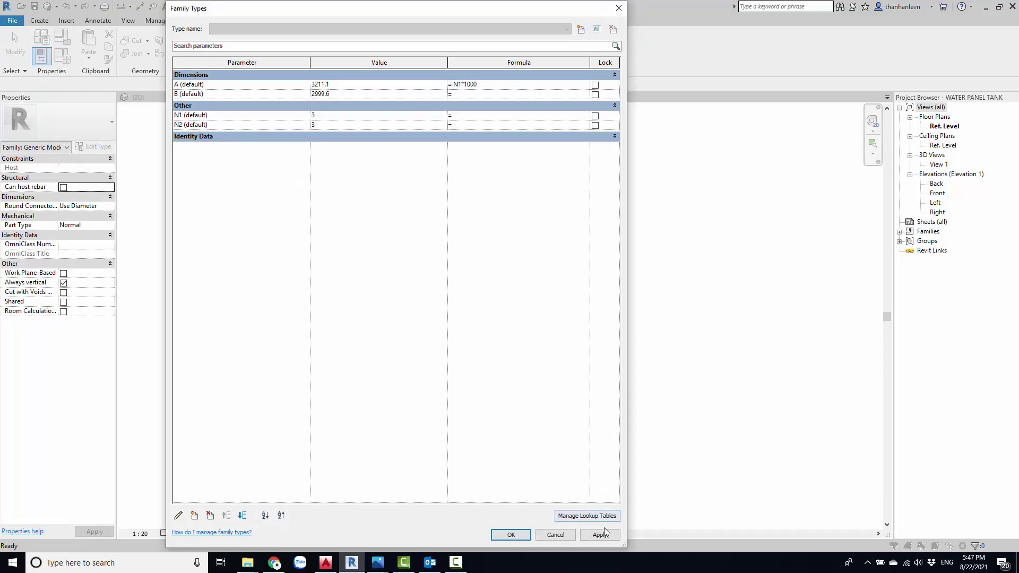
Set formulas A = N1*1000 and B = N2*1000 so both widths read 3000.
click(602, 535)
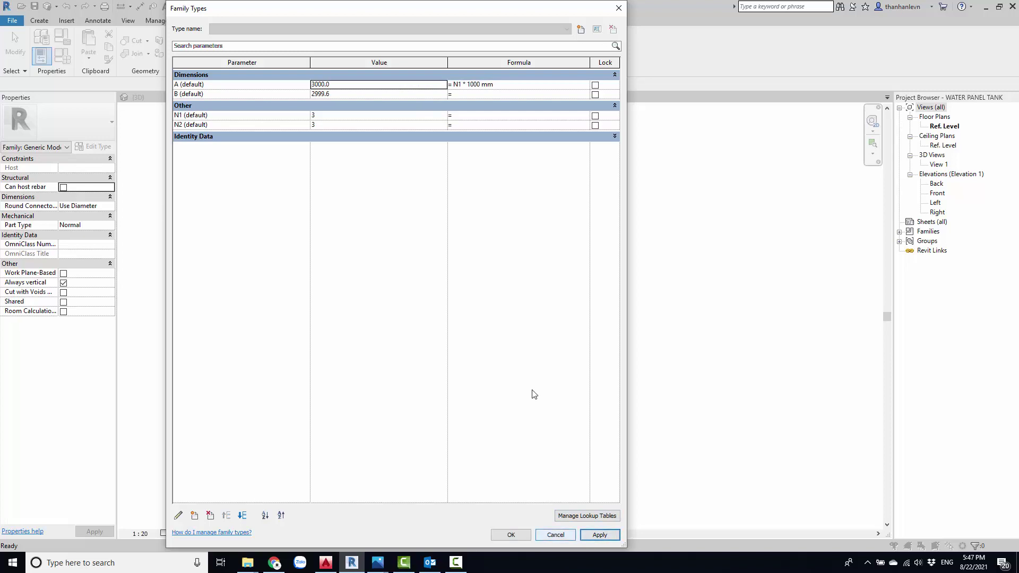
click(474, 95)
text(2*1000)
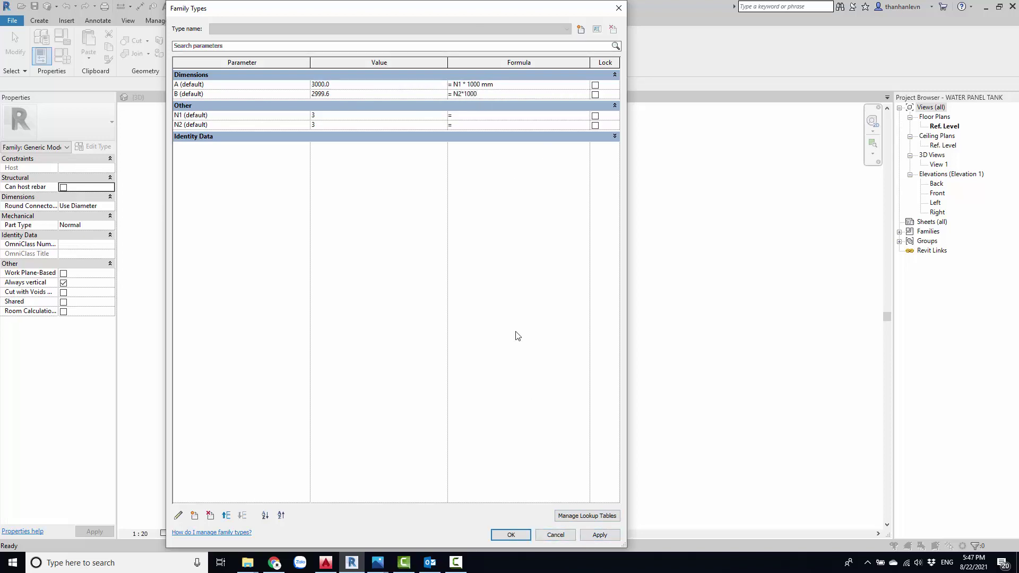
click(595, 535)
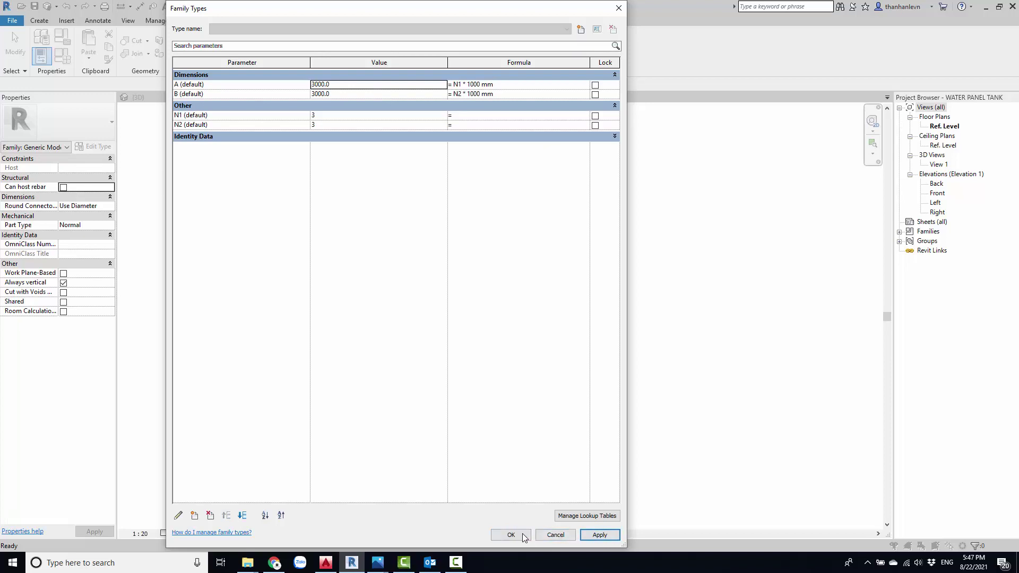
click(522, 534)
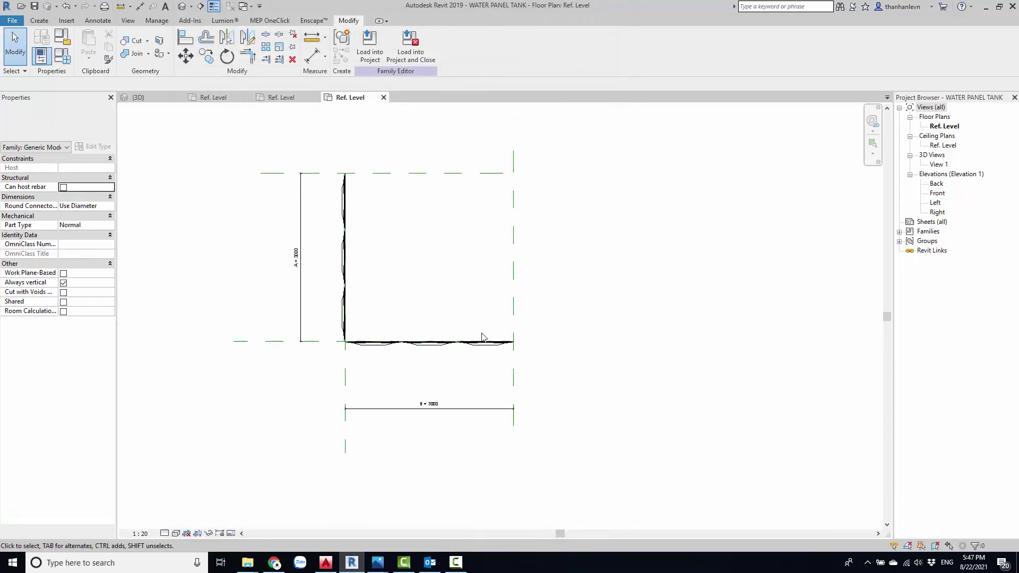
Mirror the left panel wall about a vertical axis at the bottom wall's midpoint.
scroll(482, 337, up, 1)
click(294, 210)
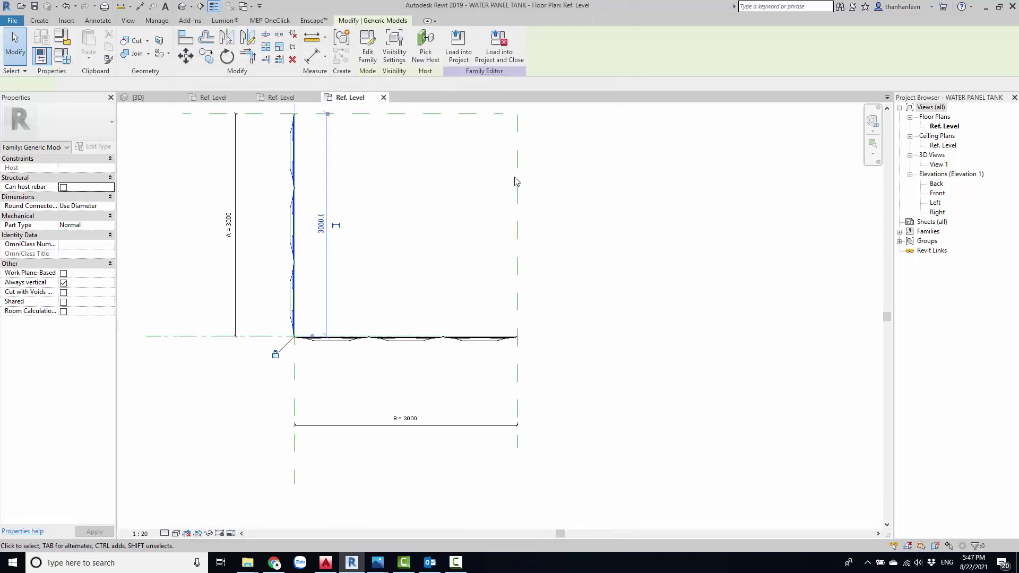
middle_drag(415, 142, 432, 226)
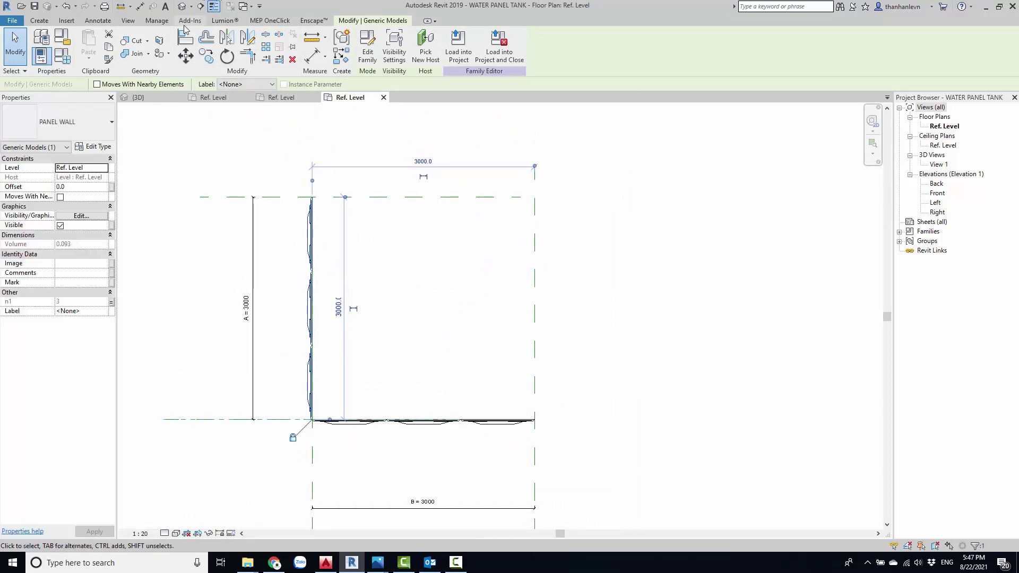
click(247, 37)
click(414, 205)
click(416, 375)
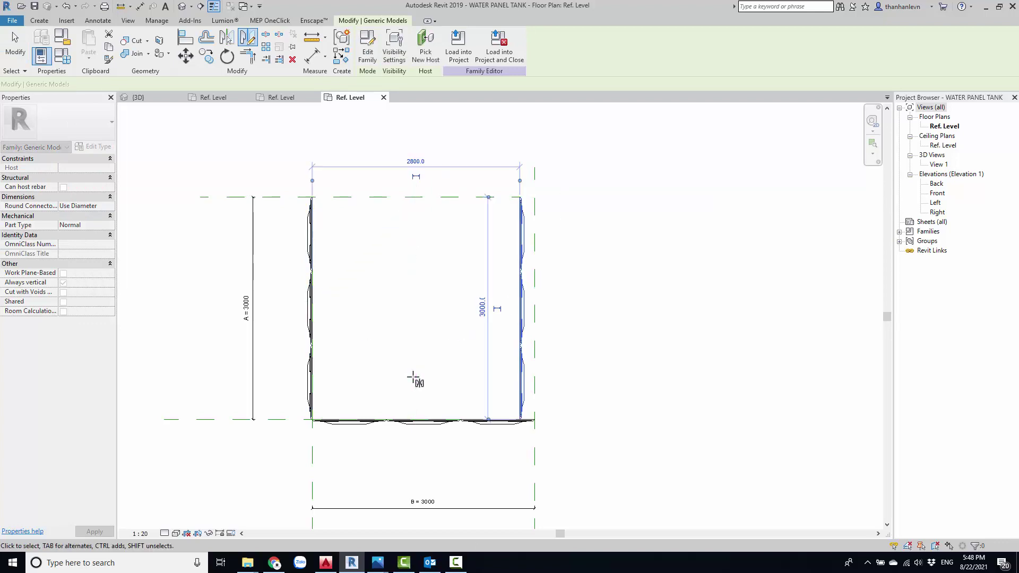
click(503, 401)
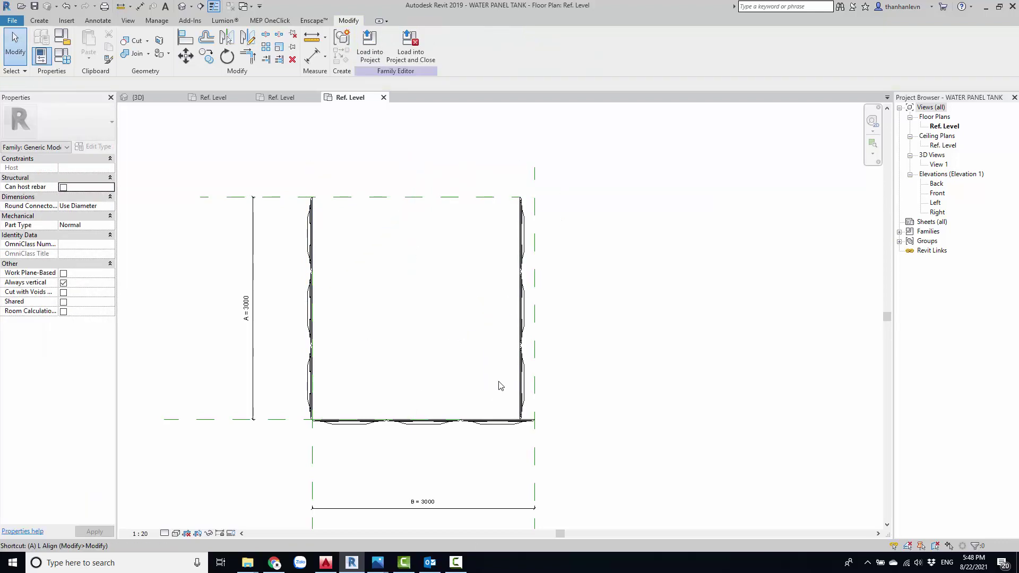
Align the right and bottom panel walls onto their reference planes.
key(l)
scroll(526, 286, up, 5)
scroll(520, 271, up, 2)
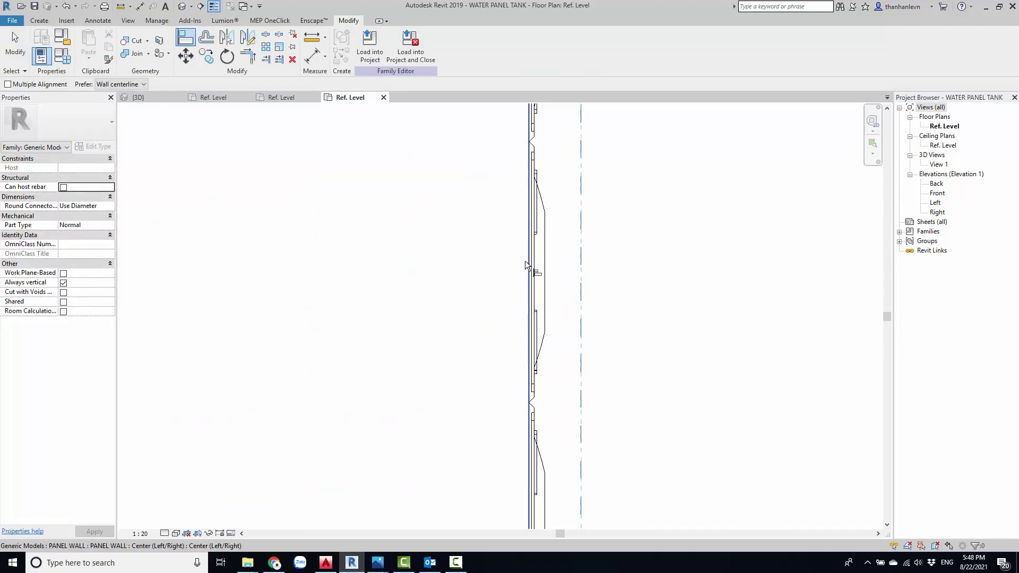
click(525, 264)
scroll(605, 345, down, 4)
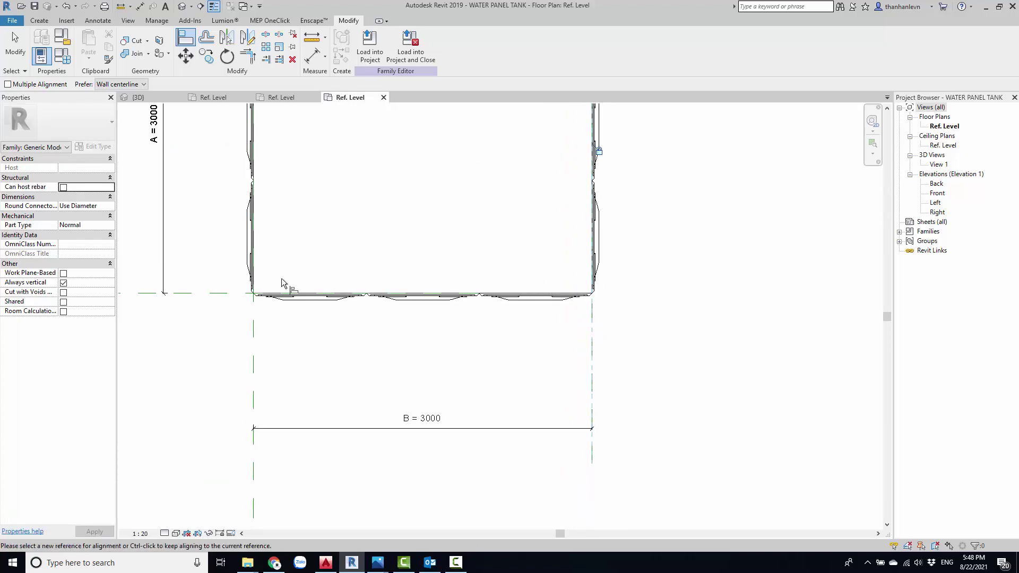
scroll(590, 293, up, 3)
scroll(569, 289, up, 2)
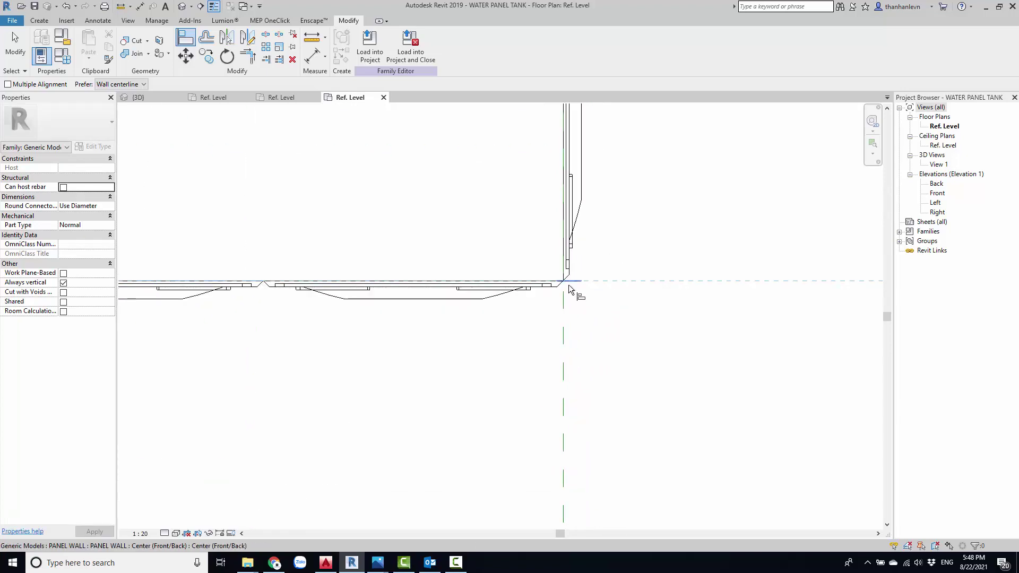
click(569, 288)
scroll(557, 379, down, 3)
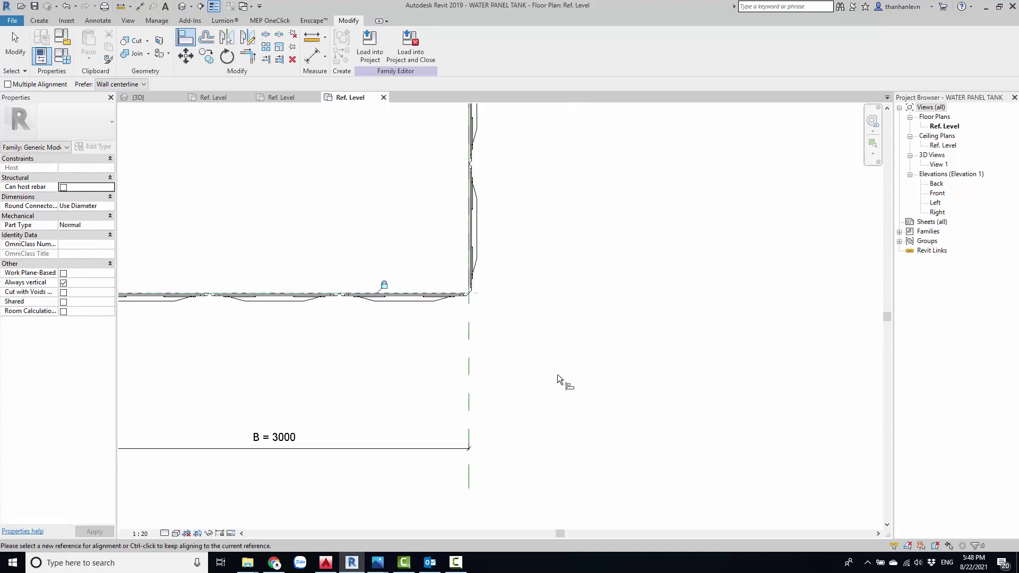
scroll(475, 391, down, 2)
scroll(420, 366, up, 3)
key(Escape)
Mirror the bottom panel wall through the left wall's midpoint to create the top wall.
click(420, 361)
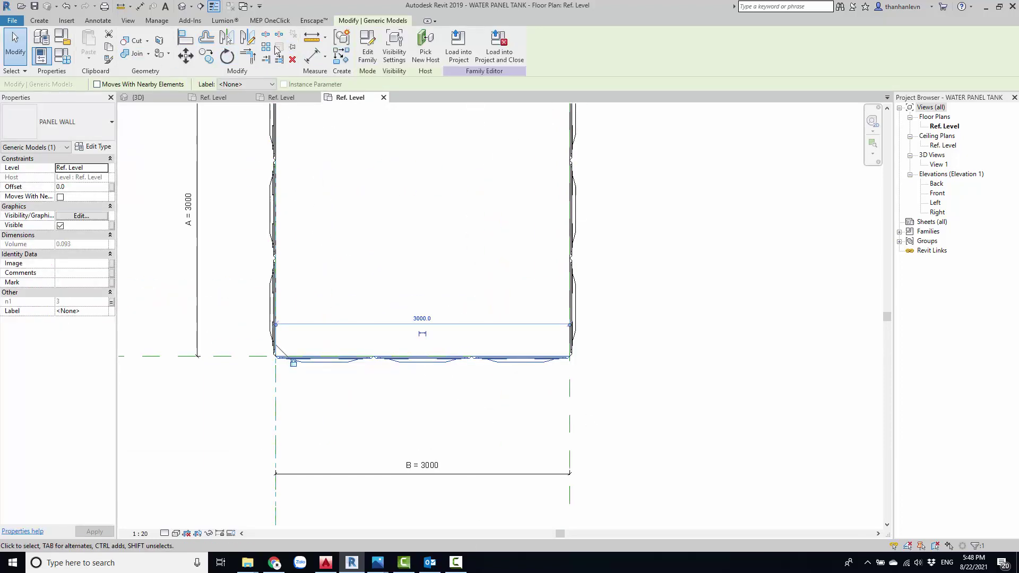
scroll(300, 212, down, 3)
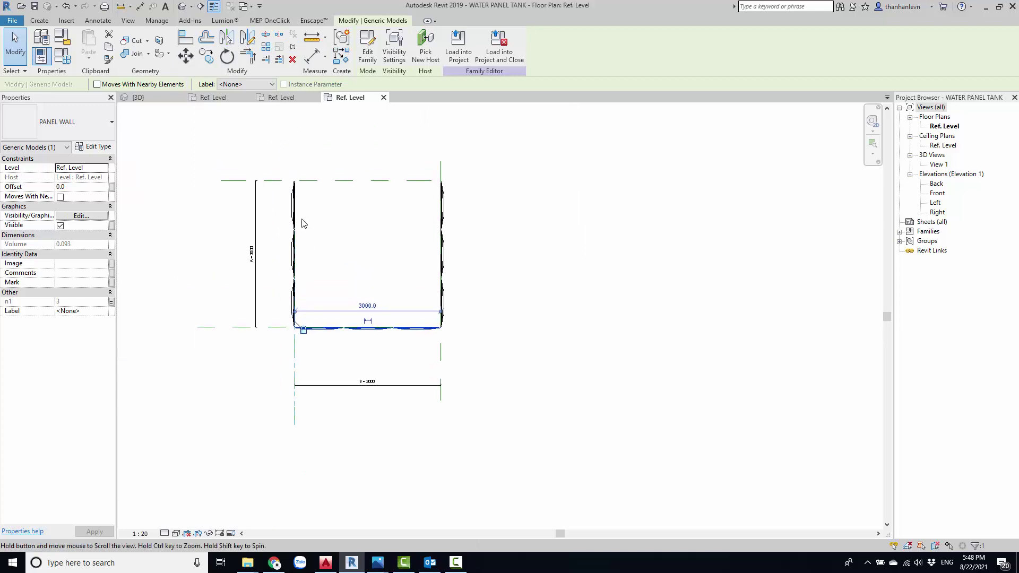
click(252, 42)
scroll(295, 239, up, 2)
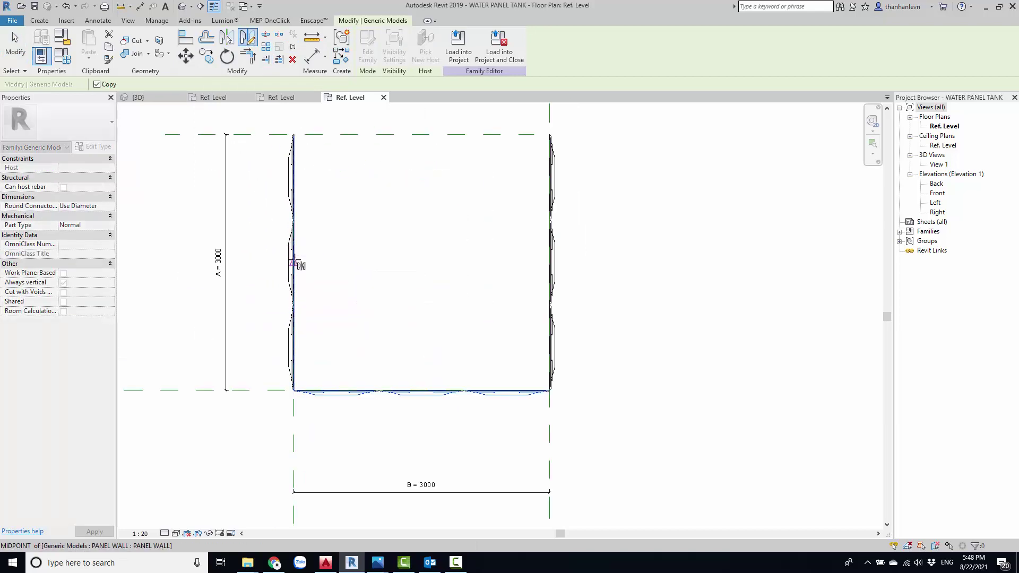
click(294, 262)
click(669, 277)
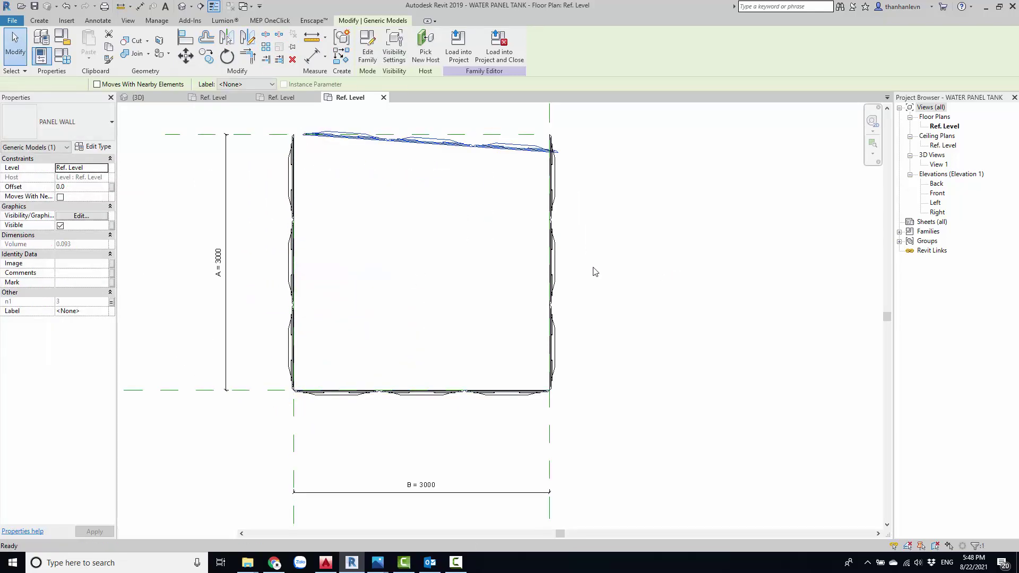
key(Escape)
click(419, 392)
click(247, 37)
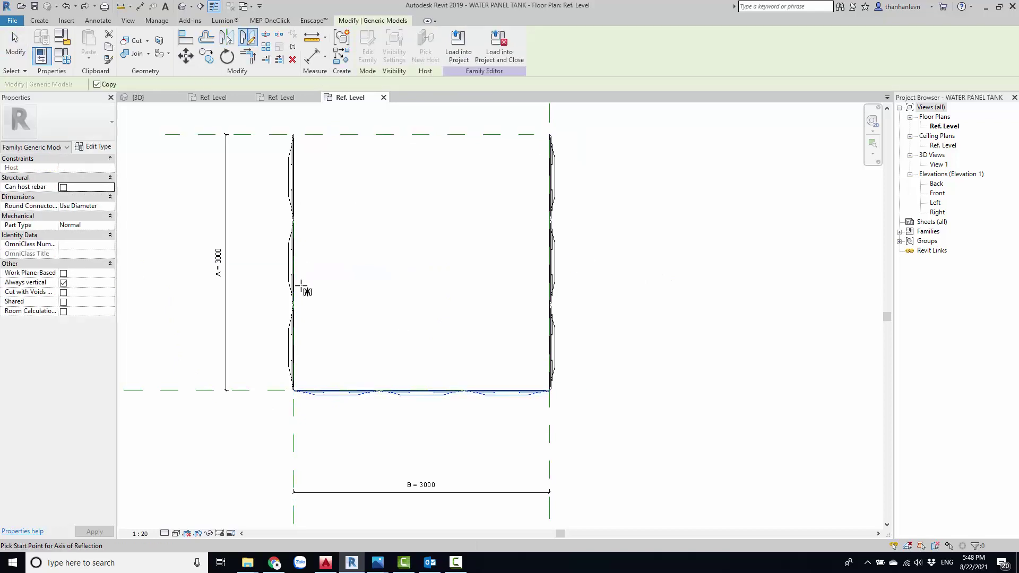
click(433, 262)
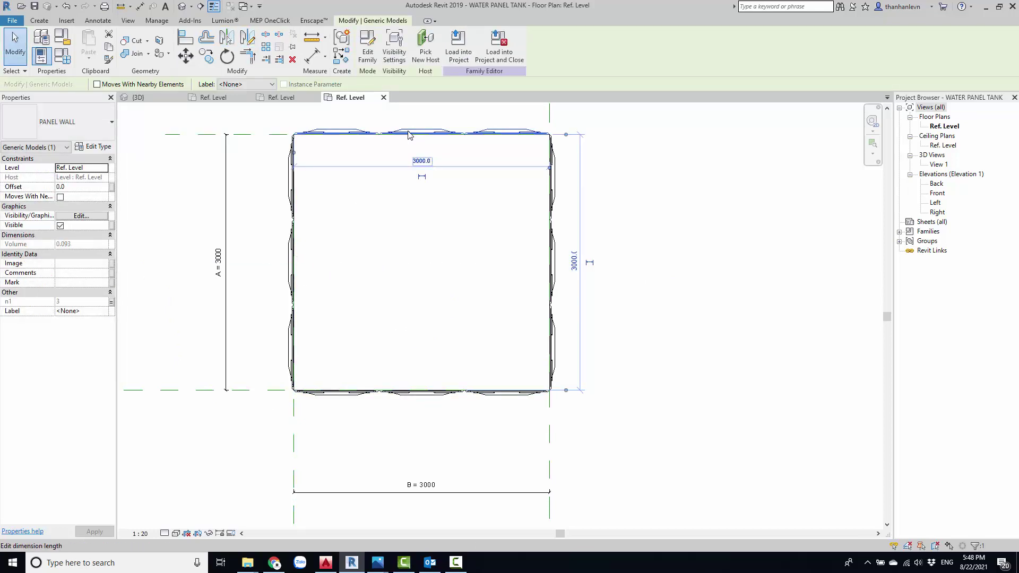
Align the top and left panel walls onto their reference planes.
scroll(359, 173, up, 2)
key(Escape)
scroll(329, 204, up, 2)
key(a)
key(l)
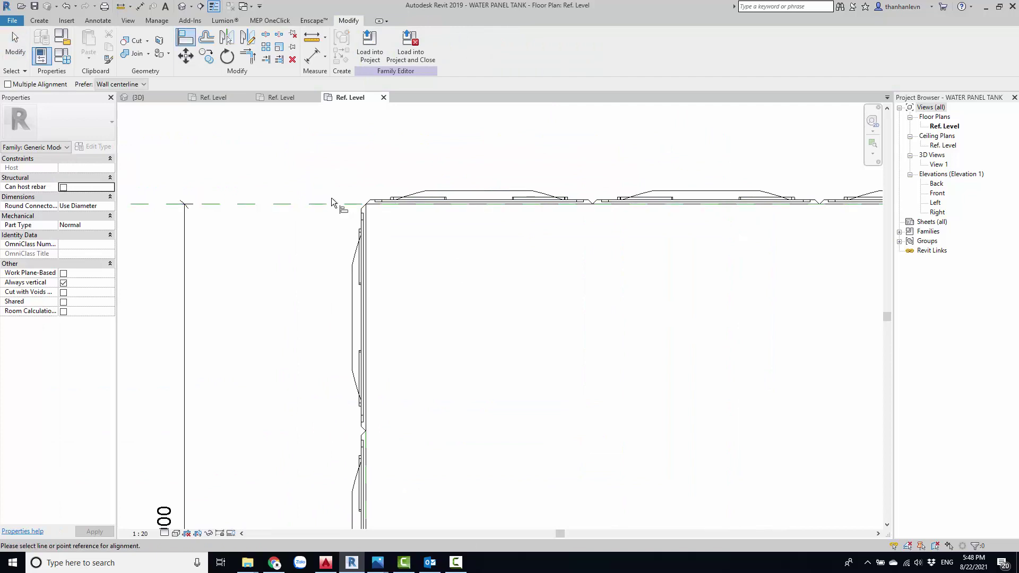
click(330, 203)
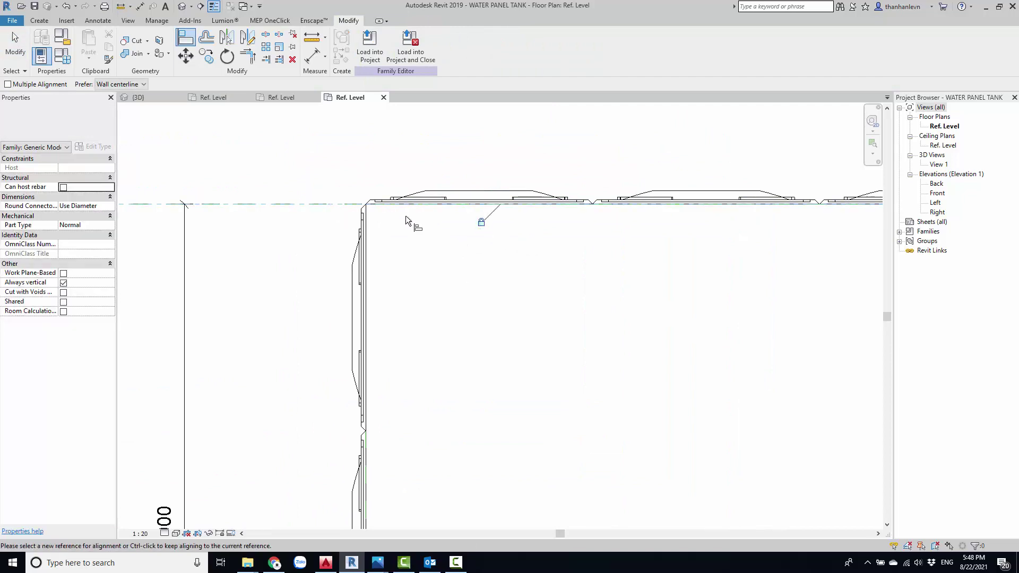
scroll(372, 232, down, 2)
scroll(380, 276, down, 2)
scroll(389, 320, up, 1)
click(365, 320)
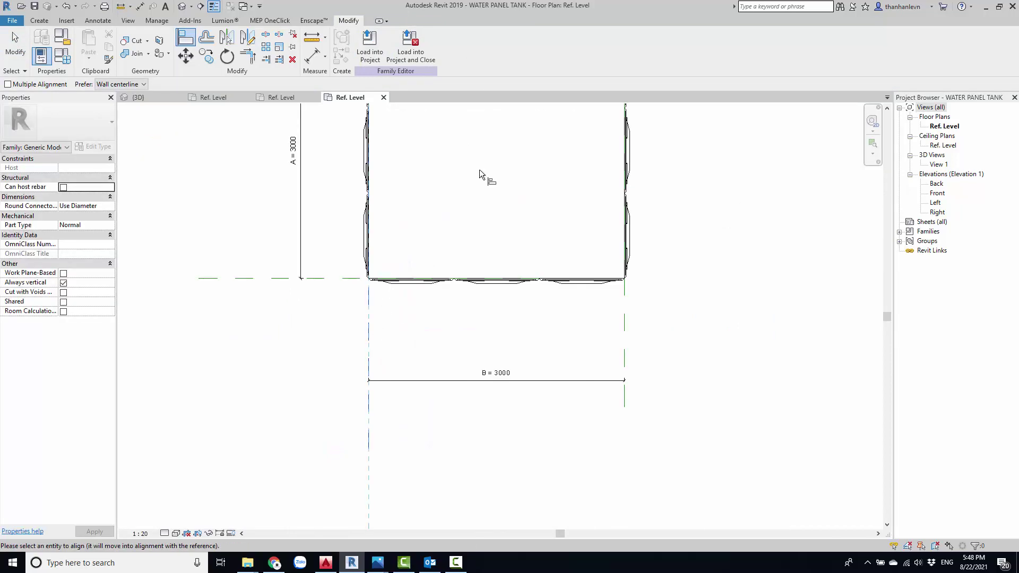
scroll(479, 170, up, 1)
scroll(421, 302, up, 1)
click(385, 327)
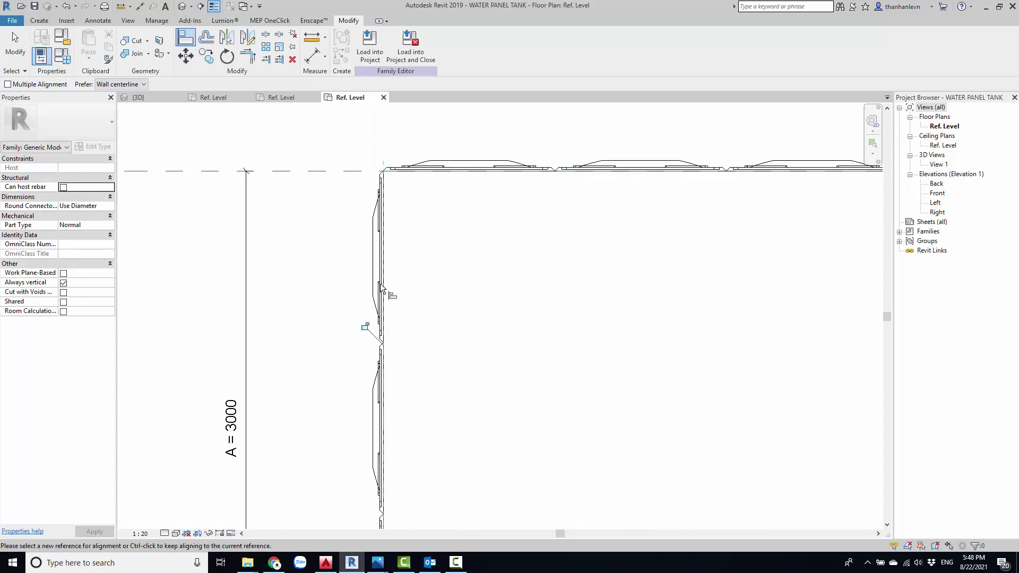
scroll(488, 322, down, 2)
key(Escape)
scroll(474, 376, down, 2)
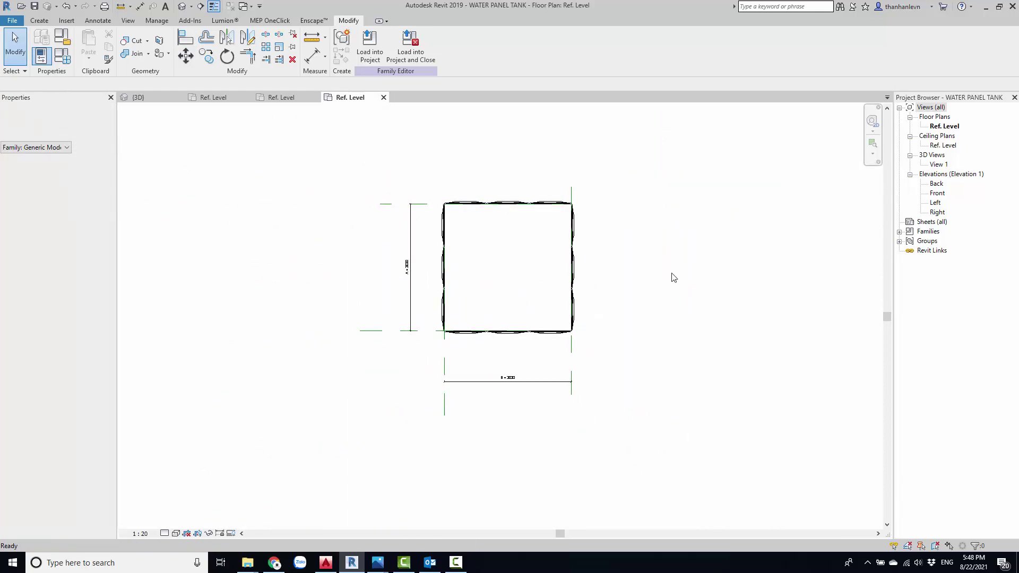
scroll(602, 290, up, 2)
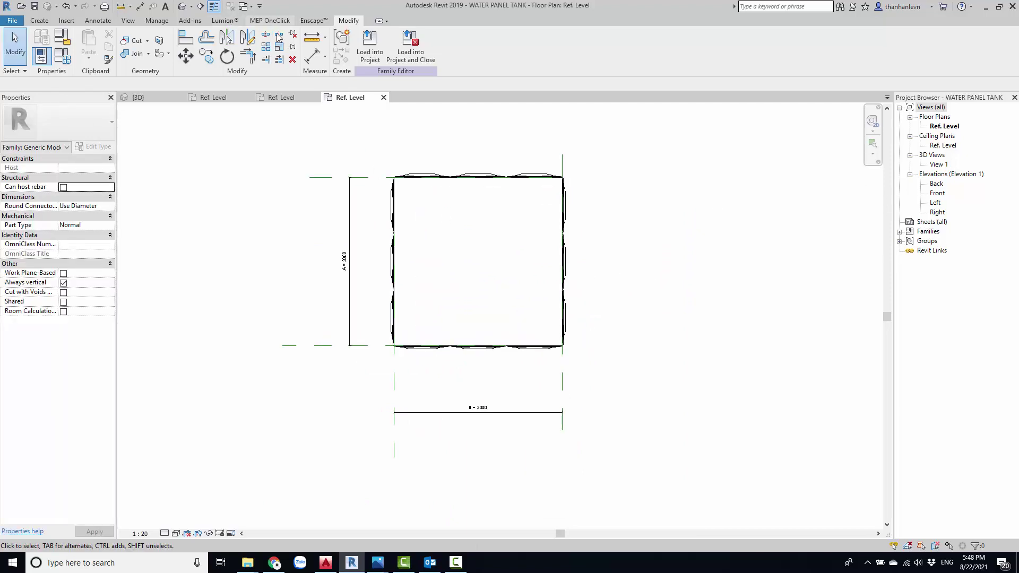
Set the plan's visual style to Shaded and open the Back elevation.
click(176, 534)
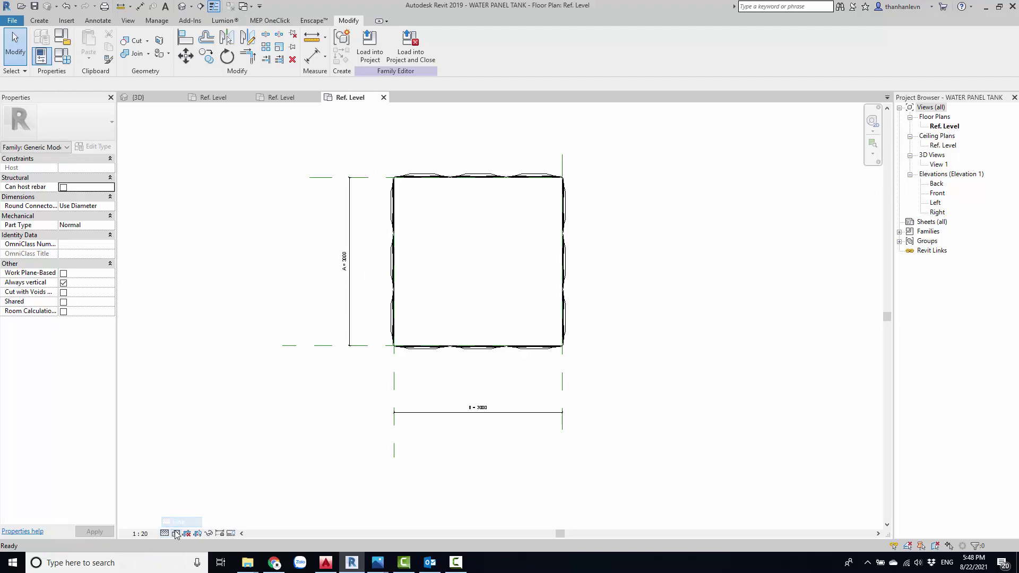
click(164, 533)
click(212, 490)
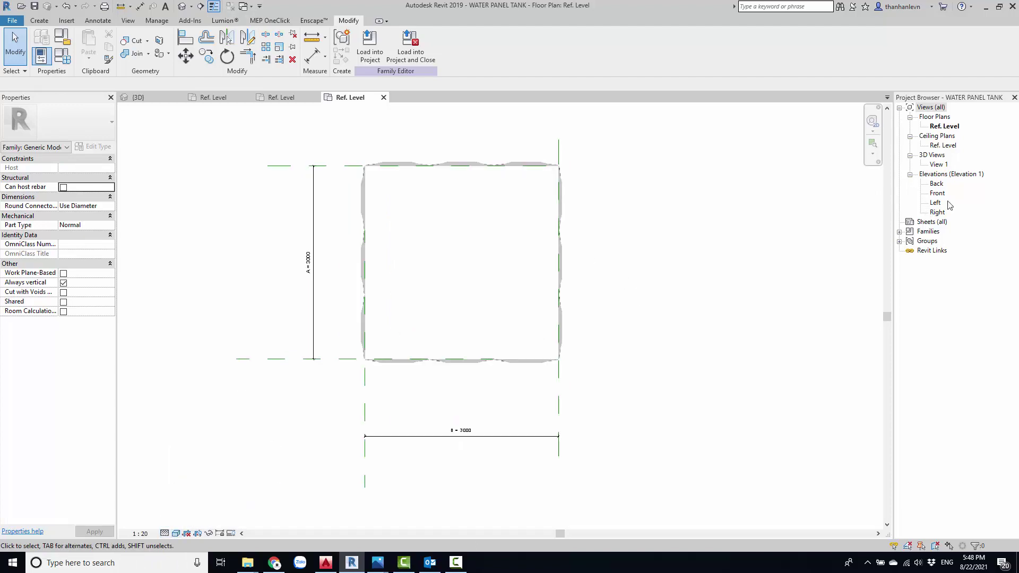
double_click(937, 184)
Align the Back elevation panels' bottom edge onto Ref. Level.
scroll(526, 318, down, 2)
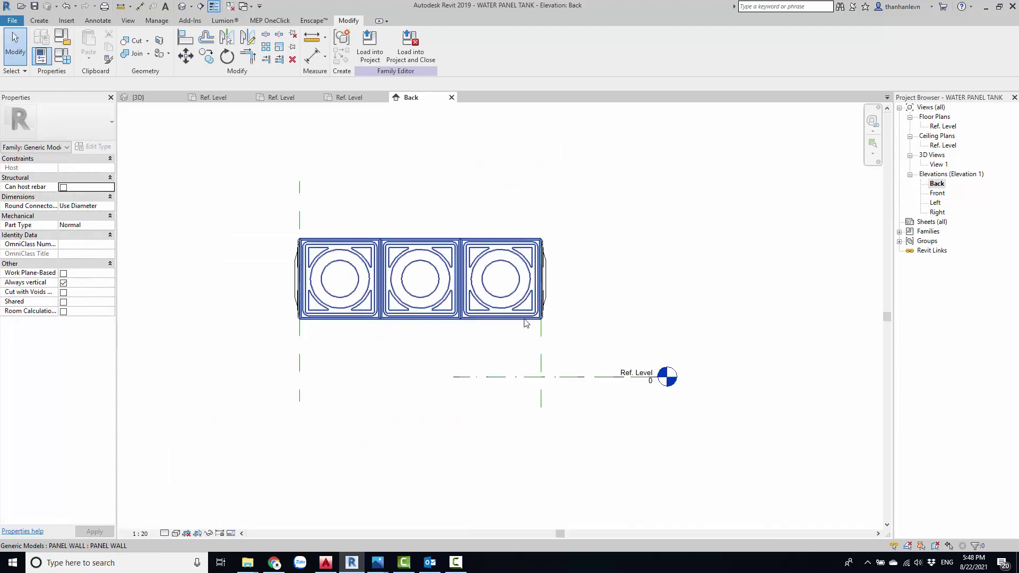
mouse_move(501, 346)
middle_down()
mouse_move(564, 299)
mouse_move(675, 298)
middle_up()
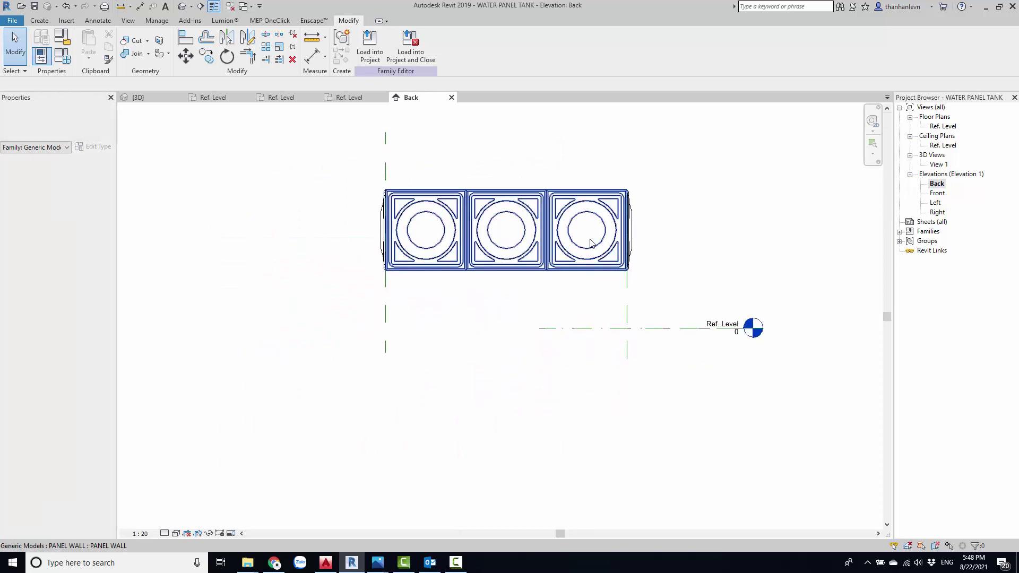
scroll(676, 298, up, 2)
scroll(676, 298, down, 2)
scroll(675, 299, up, 2)
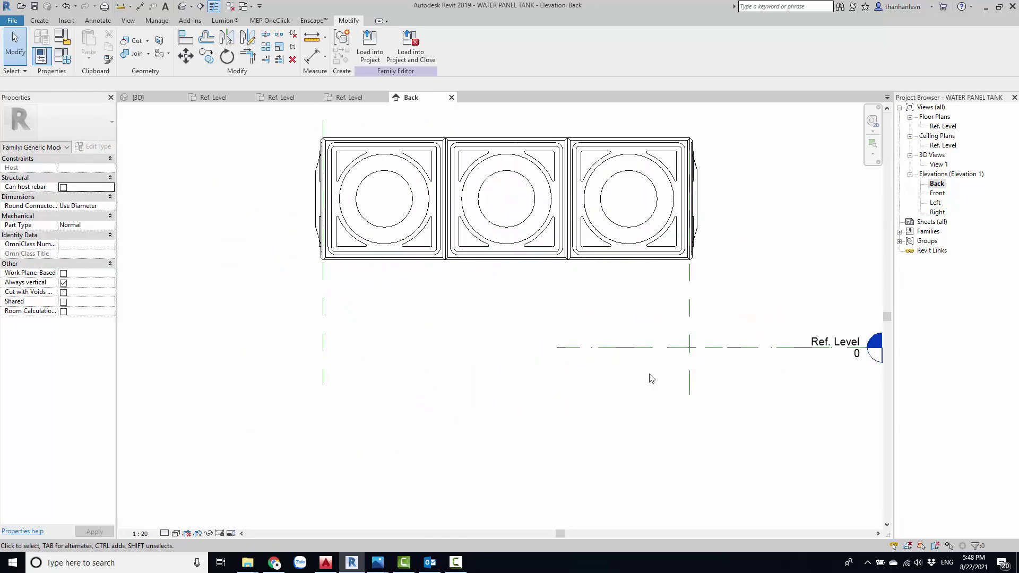
middle_drag(651, 377, 640, 329)
click(640, 304)
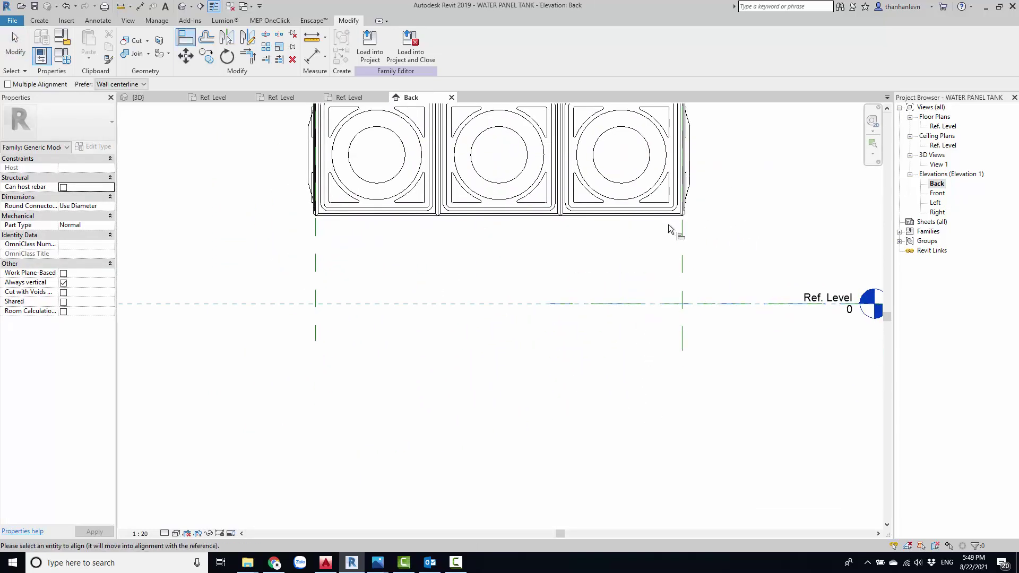
scroll(644, 218, up, 2)
click(524, 218)
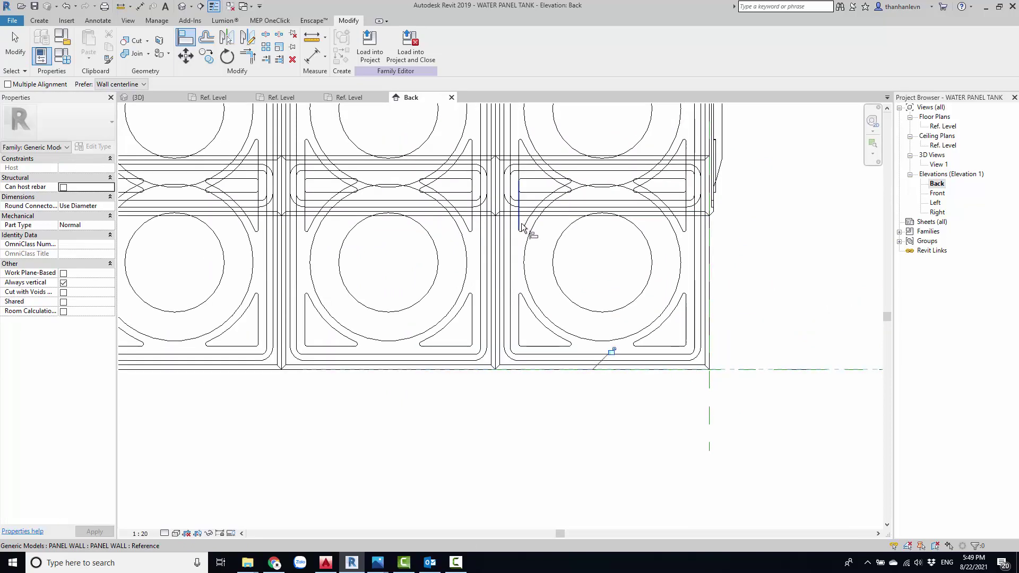
scroll(607, 340, down, 3)
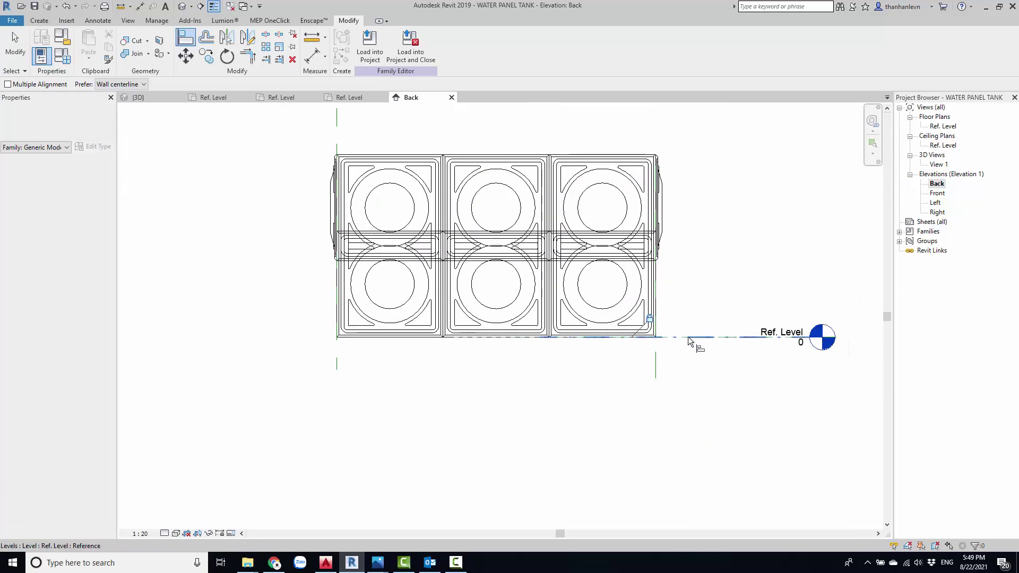
key(Escape)
key(Escape)
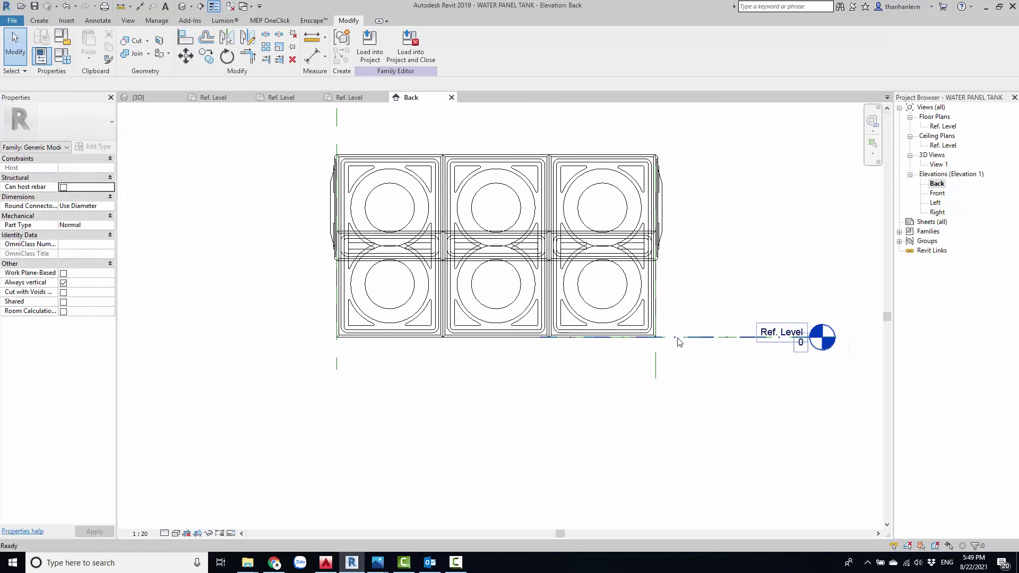
Restart Align, cancel it, and recenter the tank in the Back elevation.
key(a)
key(l)
scroll(674, 339, up, 3)
scroll(668, 337, up, 3)
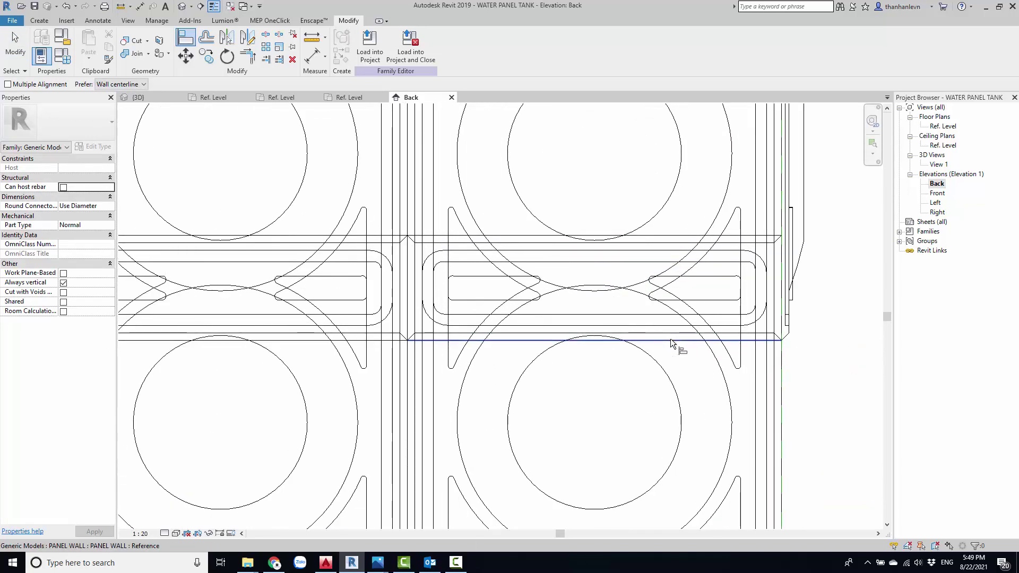
scroll(671, 339, down, 3)
scroll(682, 345, down, 1)
scroll(730, 421, up, 3)
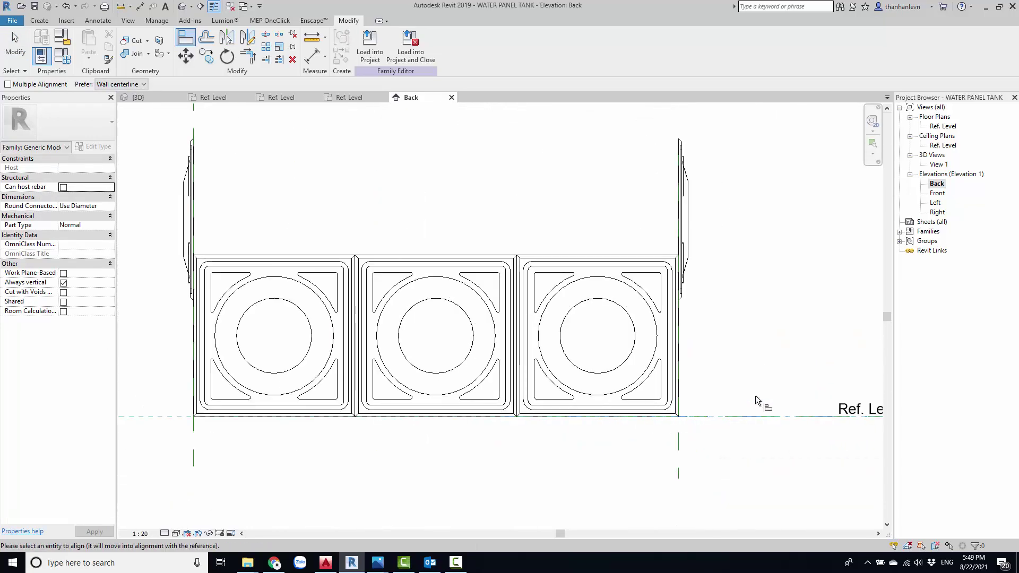
scroll(681, 294, up, 2)
scroll(679, 288, up, 3)
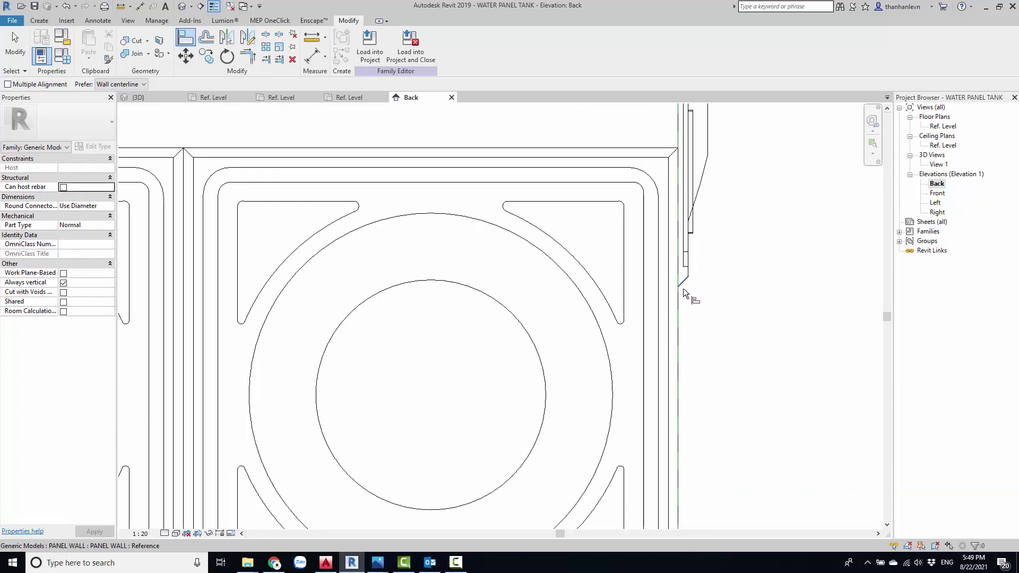
scroll(683, 291, down, 4)
key(Escape)
scroll(707, 320, down, 2)
middle_drag(707, 320, 670, 318)
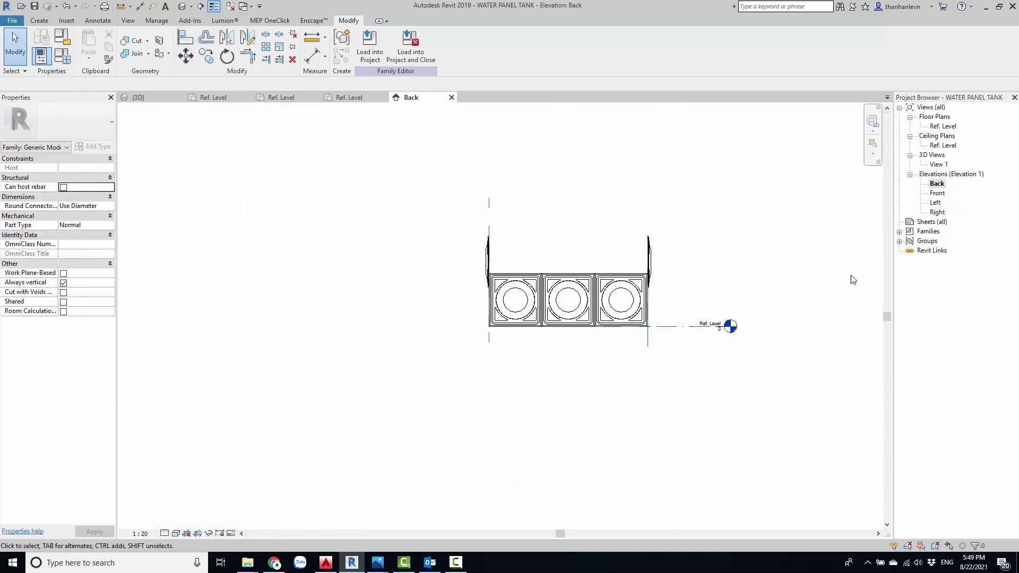
Open the Left elevation and align the panel row onto the reference line.
double_click(936, 202)
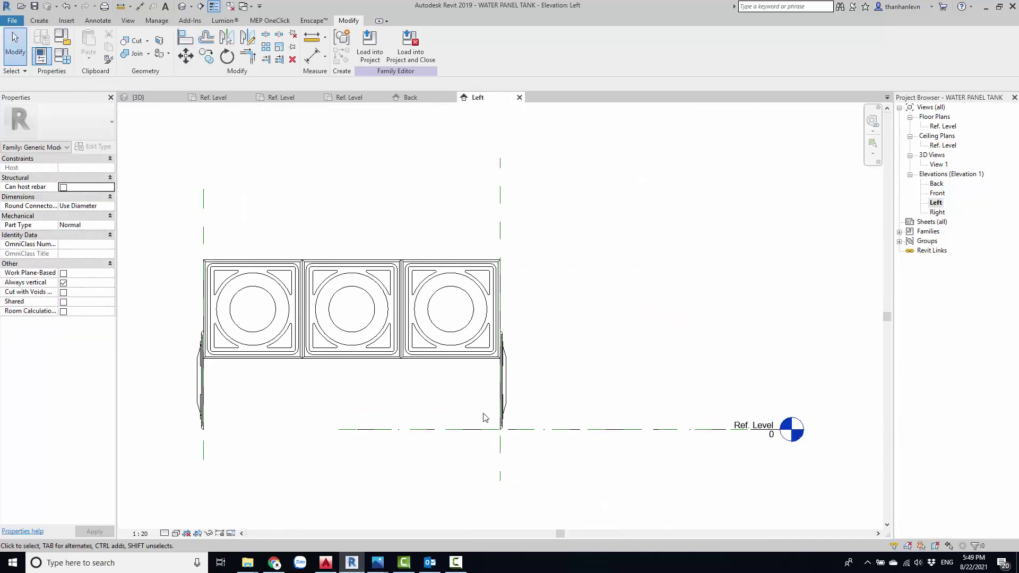
scroll(484, 418, up, 1)
key(a)
key(l)
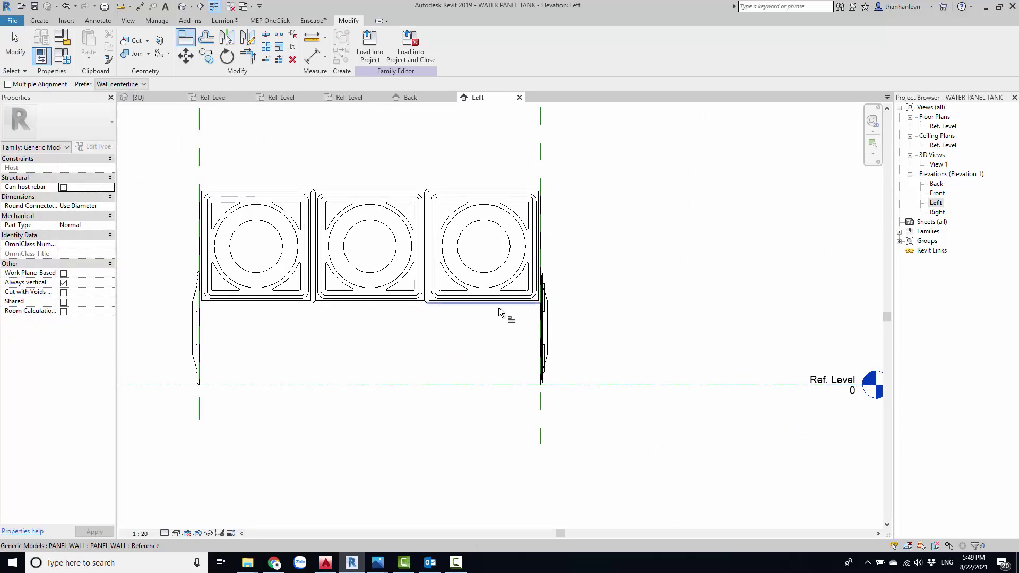
click(498, 307)
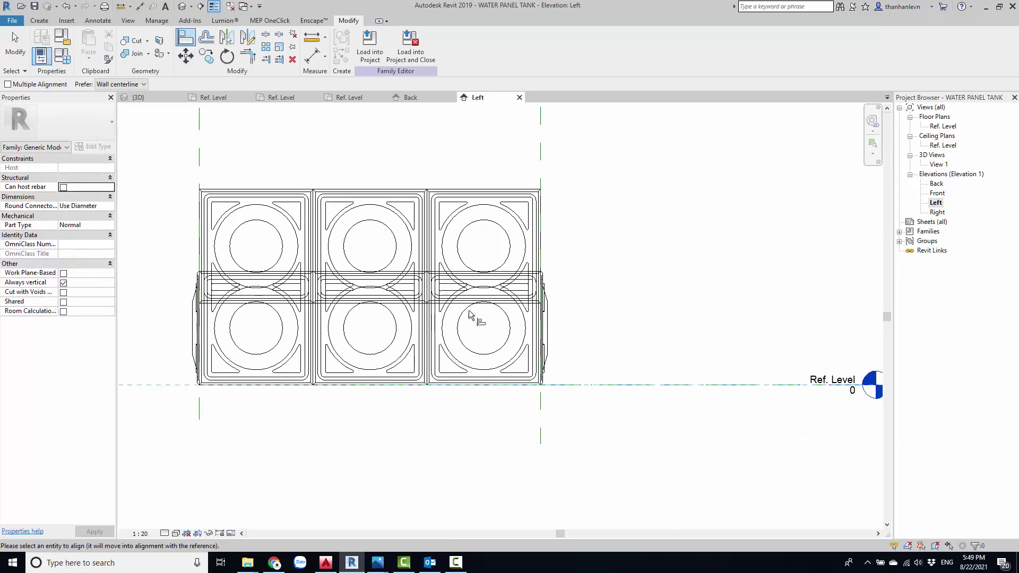
click(504, 310)
key(Escape)
key(Escape)
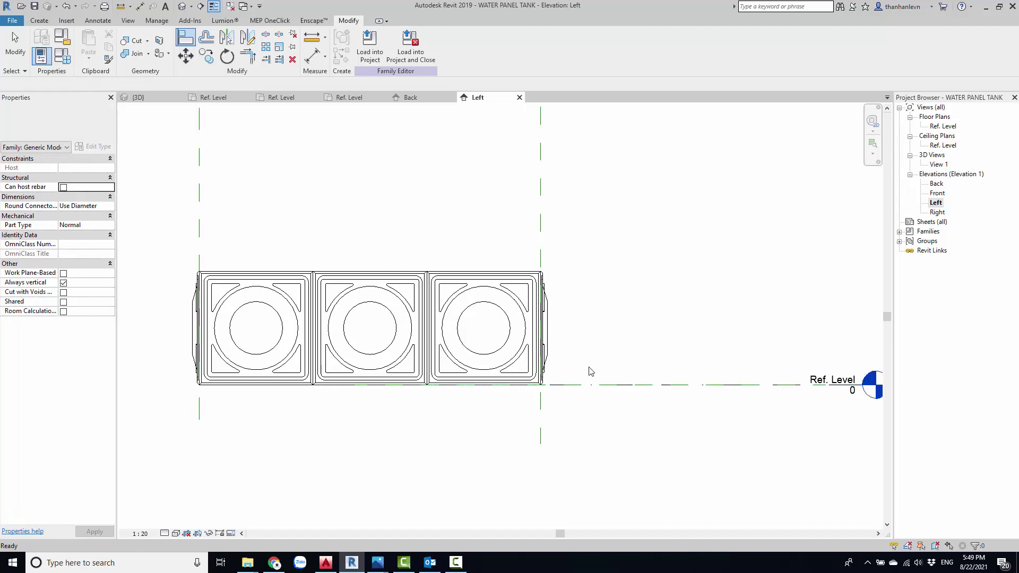
Reselect the panel wall row in the Left elevation.
scroll(605, 345, down, 2)
click(620, 334)
scroll(582, 332, up, 2)
click(581, 324)
scroll(576, 319, down, 3)
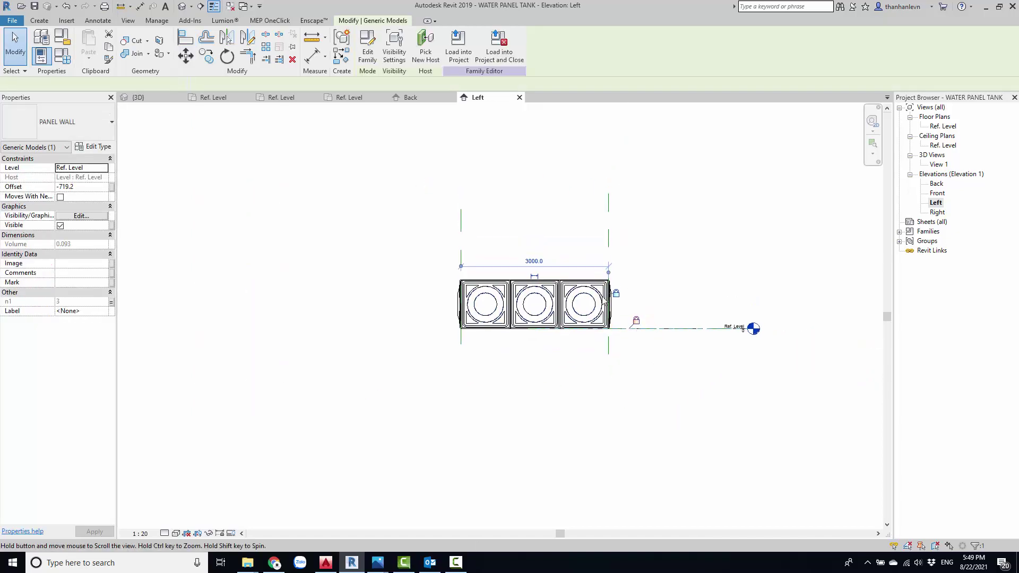
click(446, 152)
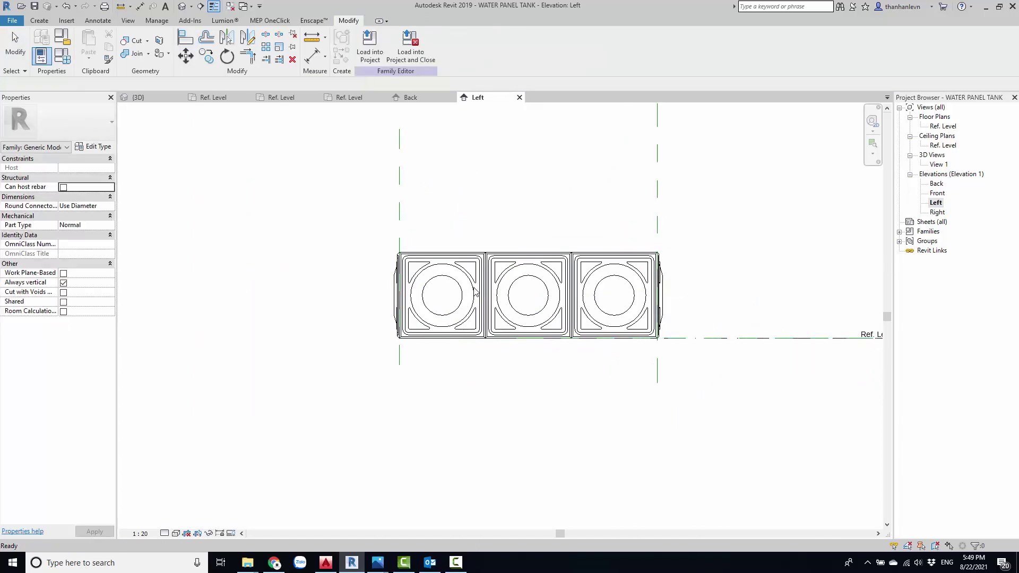
scroll(602, 197, up, 2)
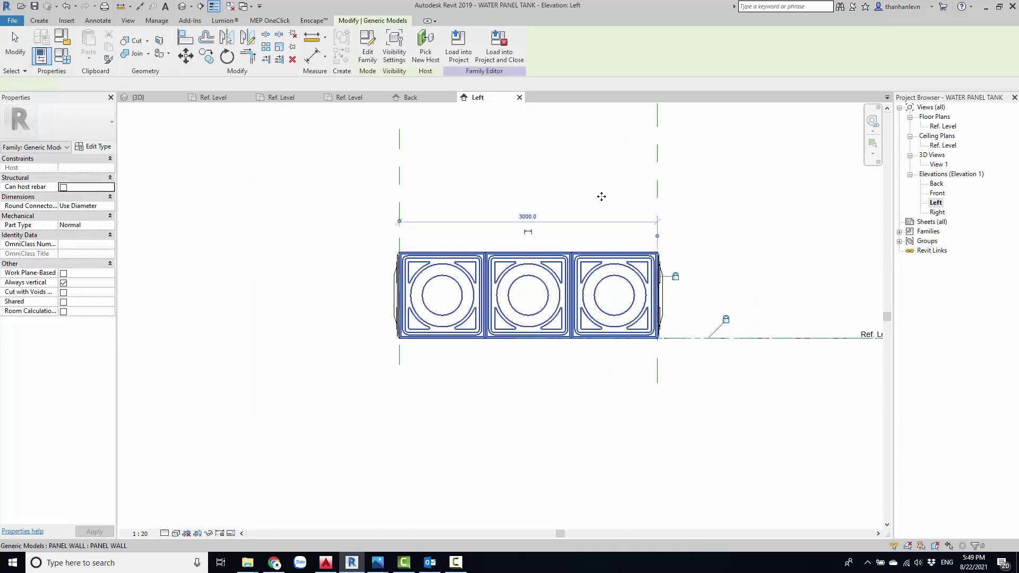
key(Escape)
click(541, 276)
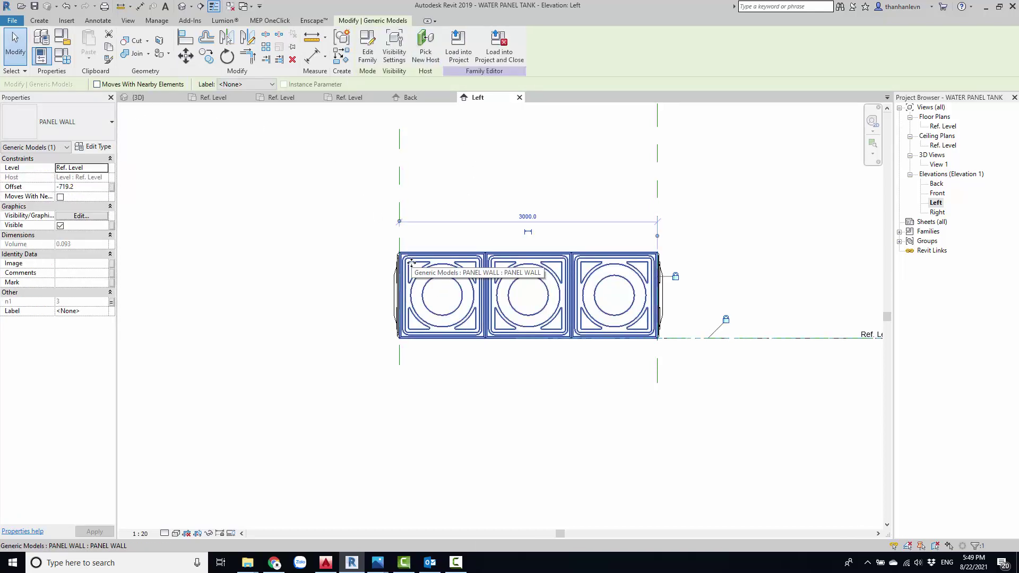
Array the Left panel row upward into 3 rows spaced 1000 apart.
click(267, 49)
click(683, 338)
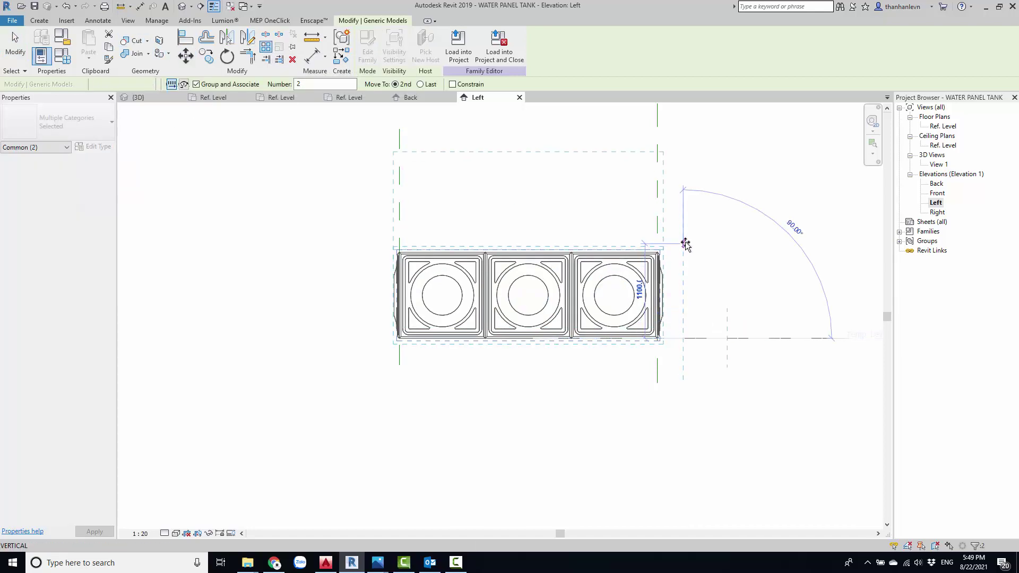
click(685, 239)
text(1000)
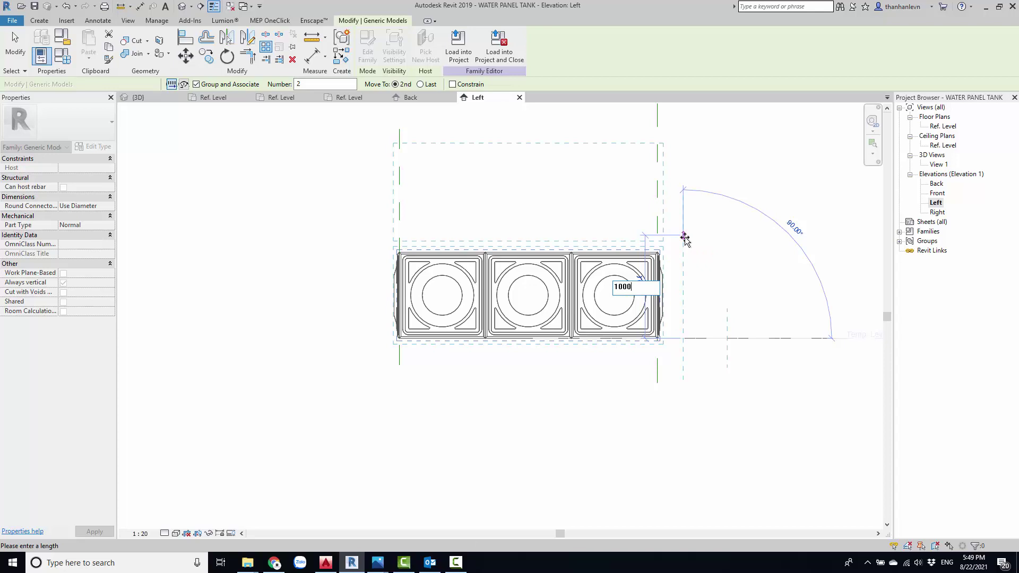
key(Return)
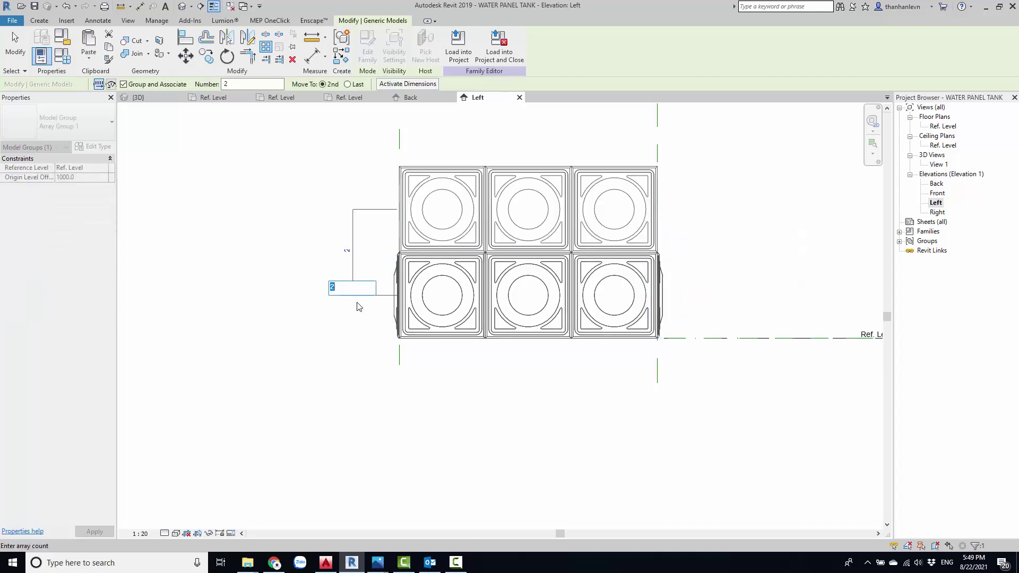
key(Return)
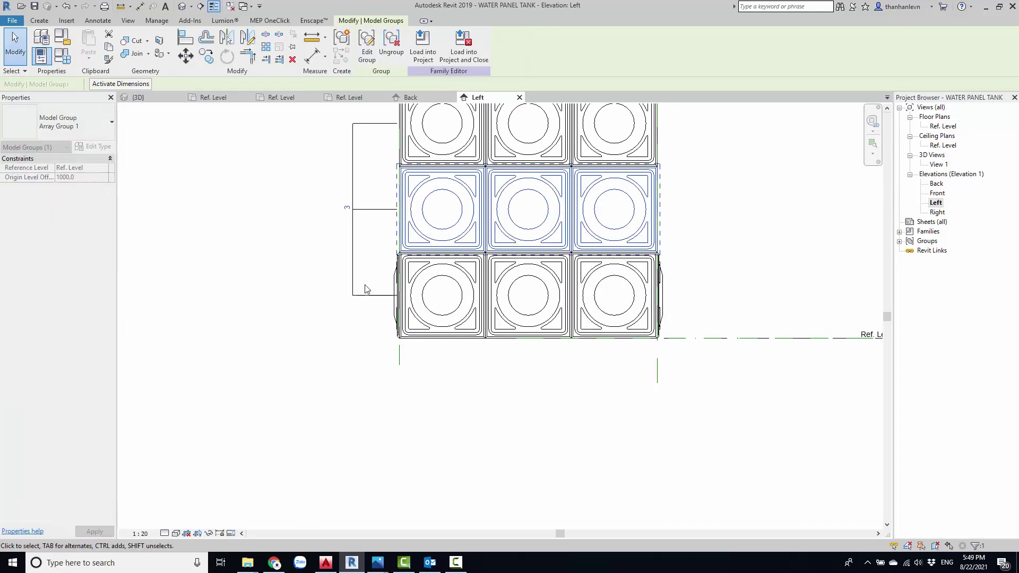
scroll(398, 239, down, 3)
scroll(385, 201, up, 3)
Label the array's row count with a new parameter N3.
click(290, 227)
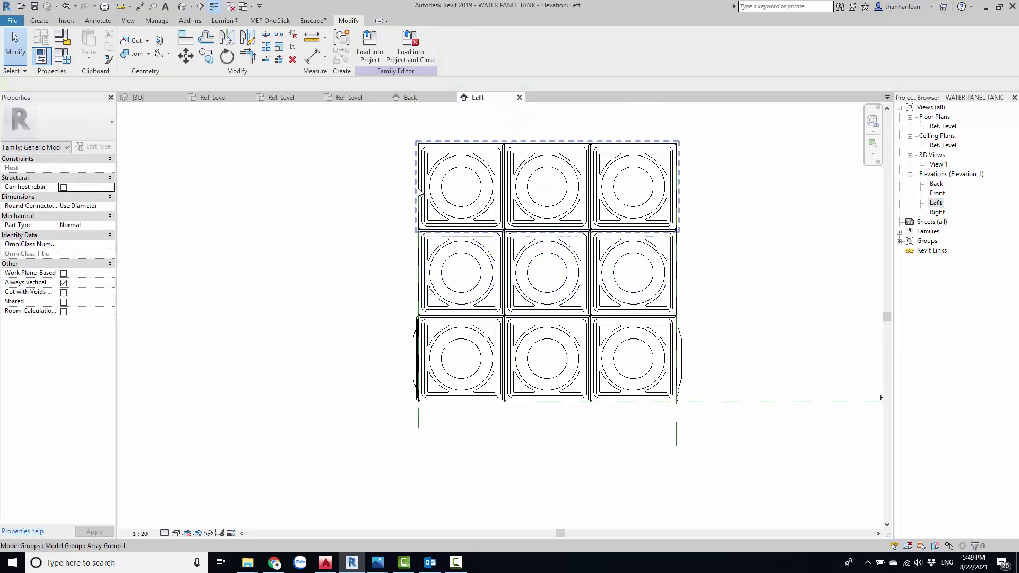
click(371, 209)
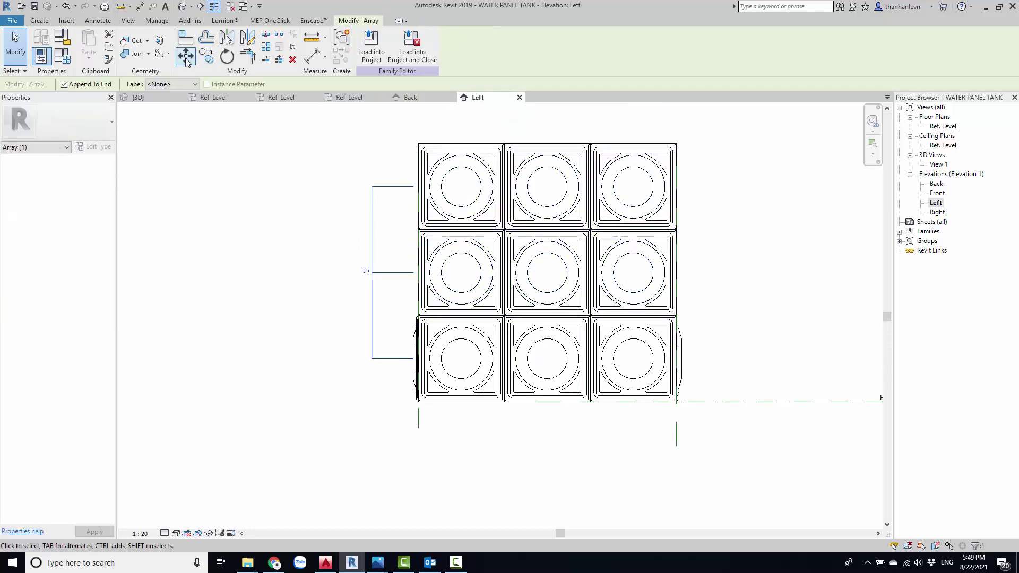
click(195, 85)
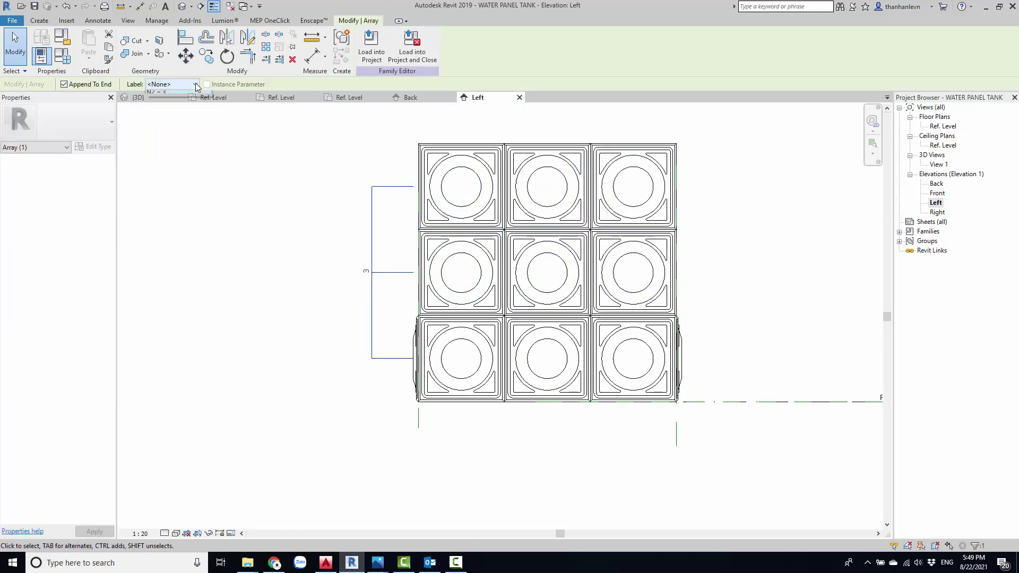
click(195, 84)
text(N3)
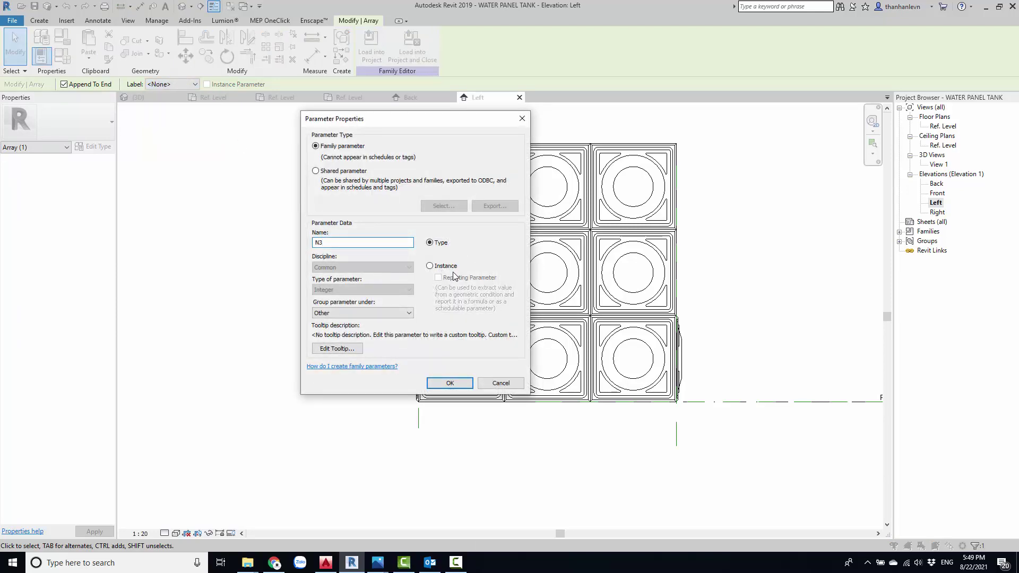
click(468, 383)
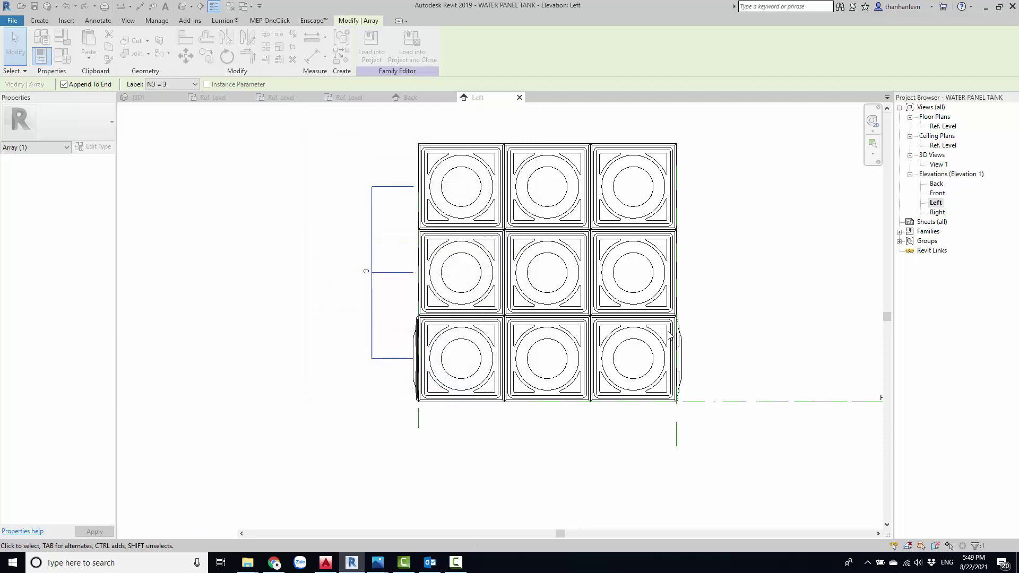
click(690, 279)
scroll(689, 276, down, 3)
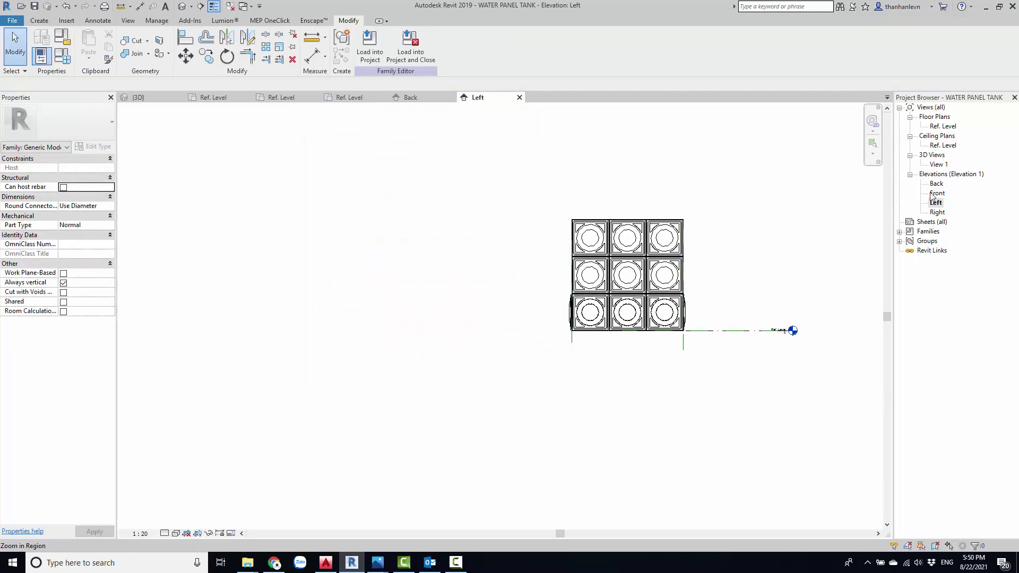
Open the Right elevation, set it to Shaded, and select its panel wall row.
click(670, 236)
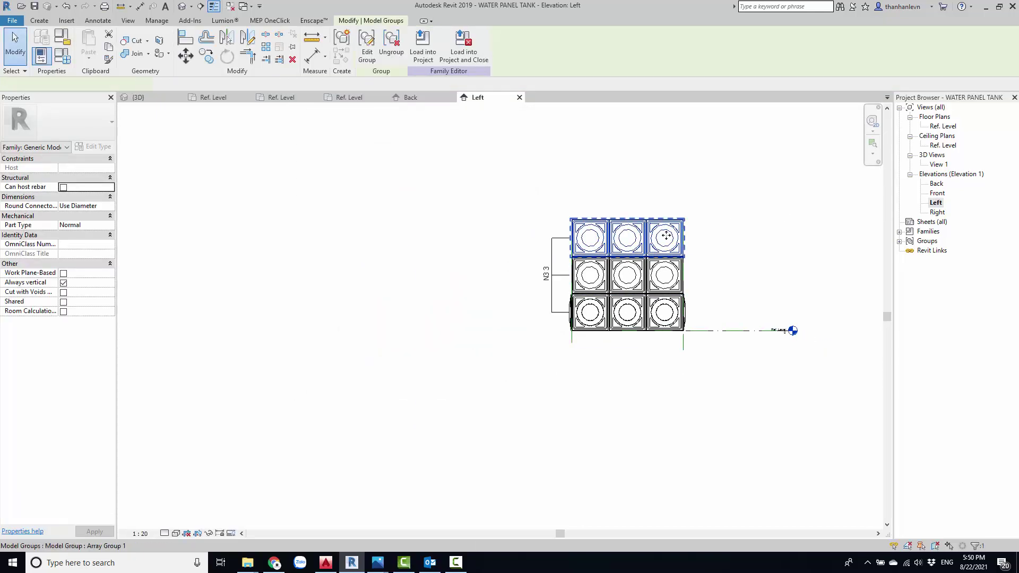
click(769, 228)
double_click(934, 212)
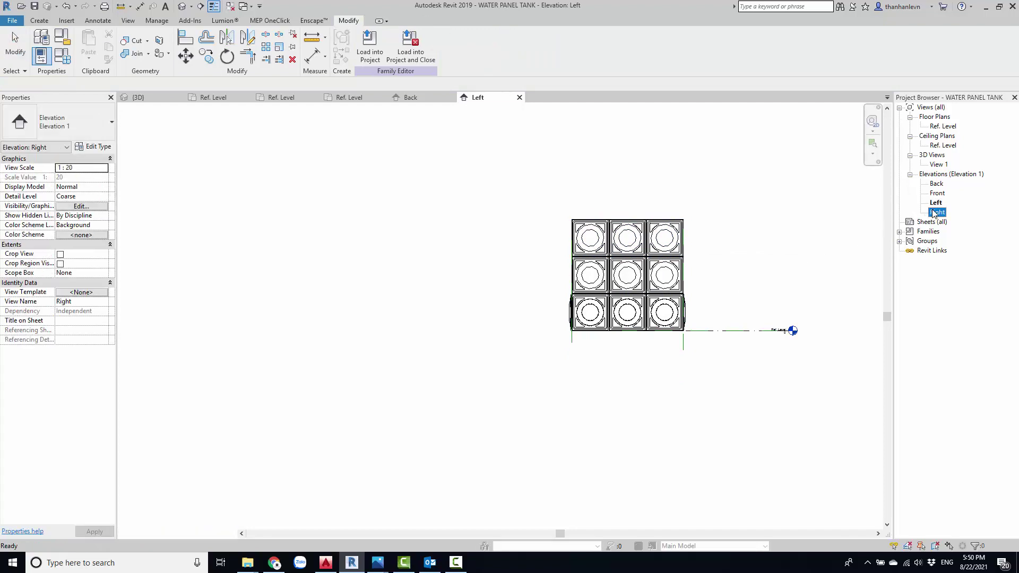
click(163, 533)
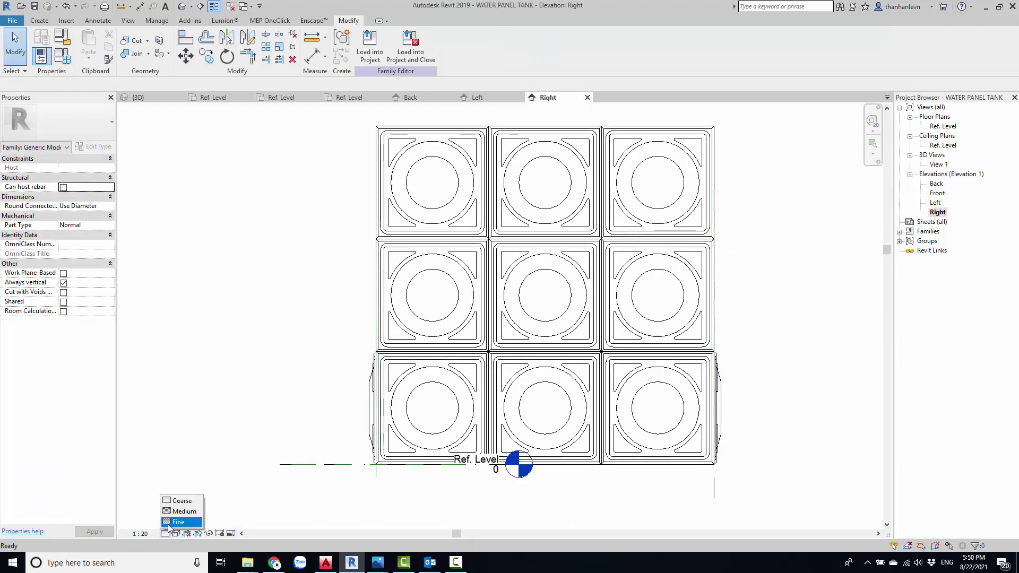
click(175, 533)
click(200, 490)
scroll(353, 404, down, 2)
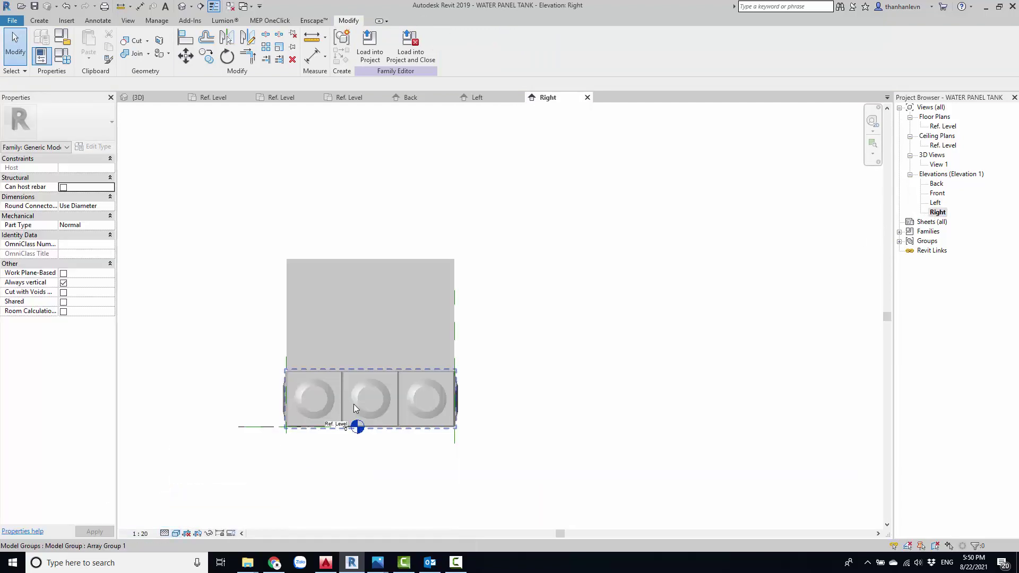
click(371, 339)
scroll(417, 331, up, 2)
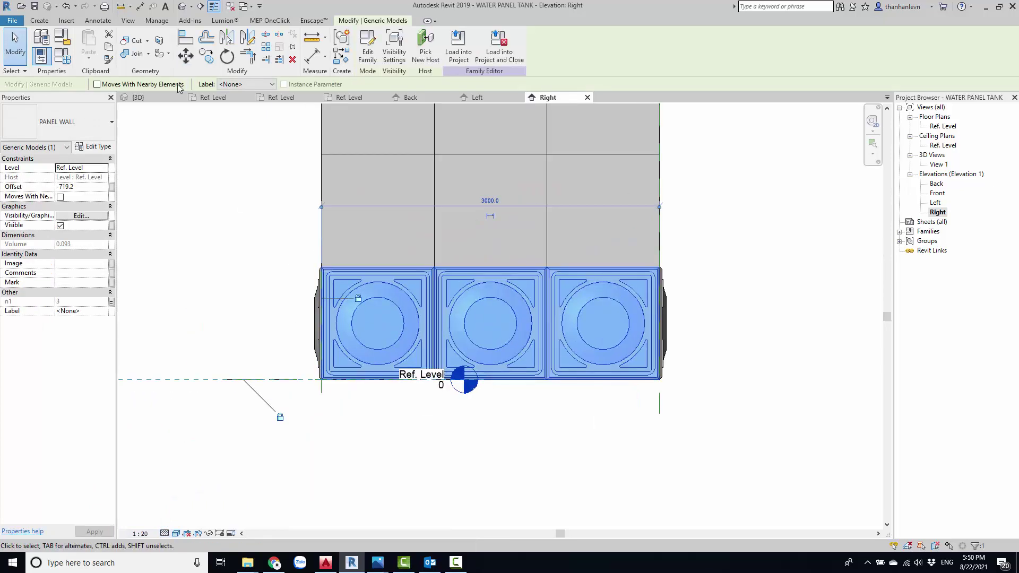
Array the Right elevation panel row upward into 3 rows spaced 1000 apart.
click(266, 47)
click(237, 380)
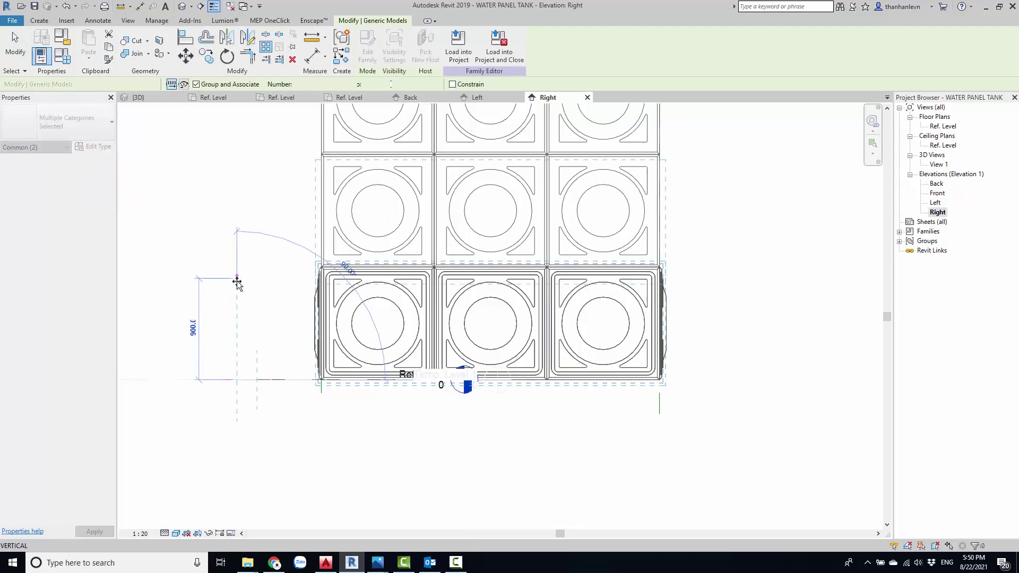
text(1000)
key(Return)
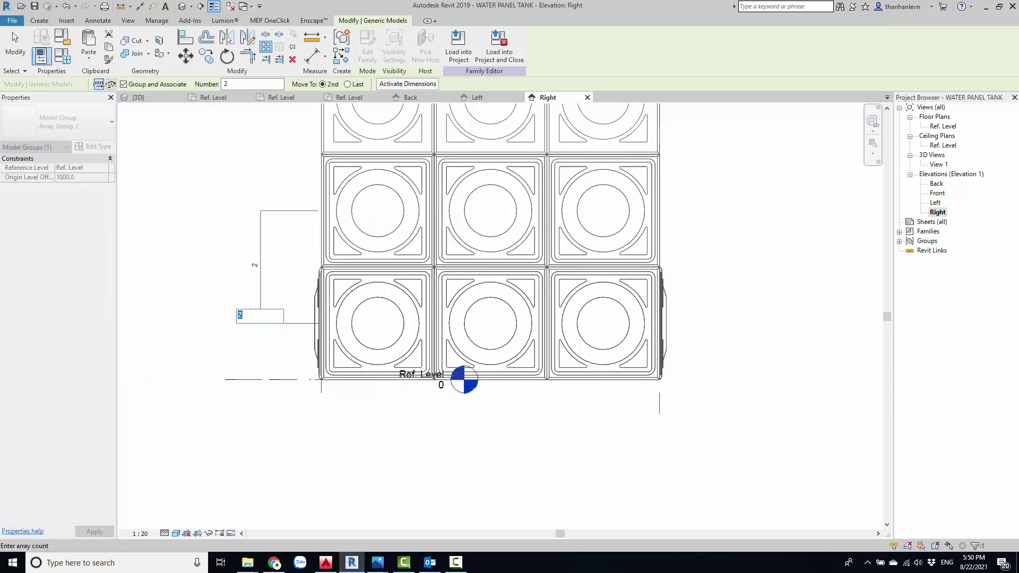
text(3)
key(Return)
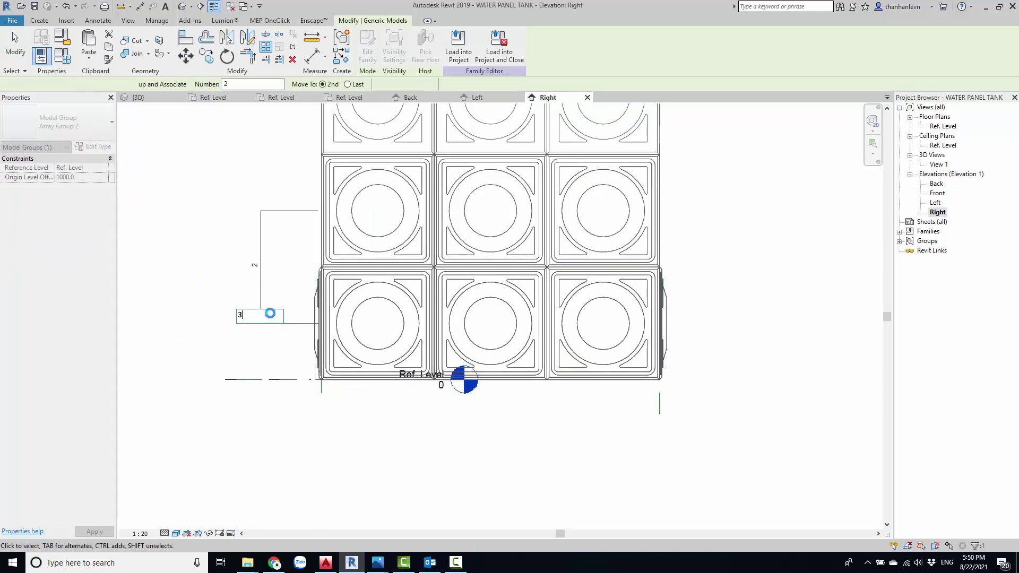
scroll(281, 329, down, 3)
key(Escape)
Label the Right array's row count with the existing count parameter.
click(309, 230)
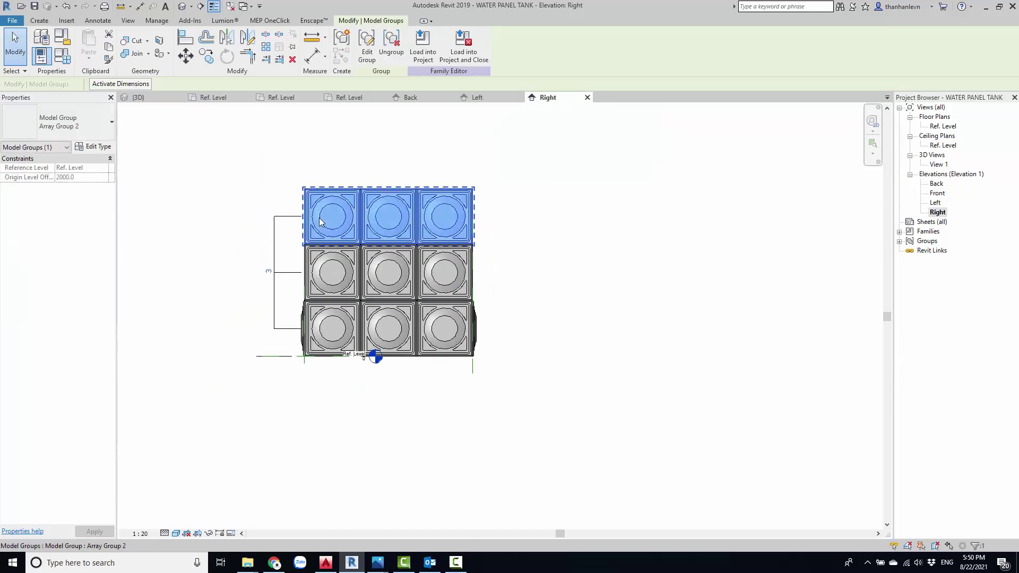
click(274, 233)
click(196, 84)
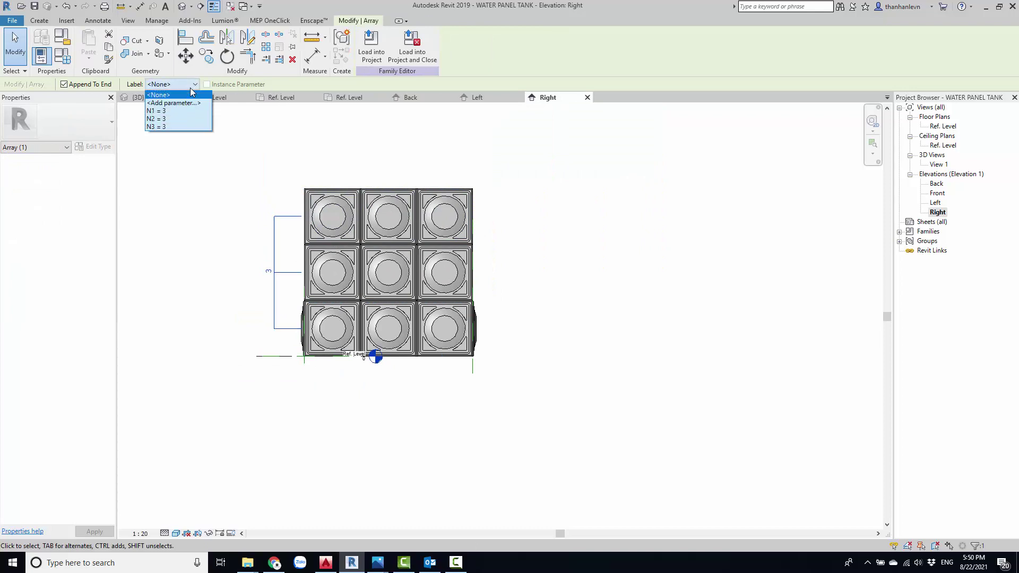
click(164, 124)
click(226, 297)
scroll(323, 306, down, 2)
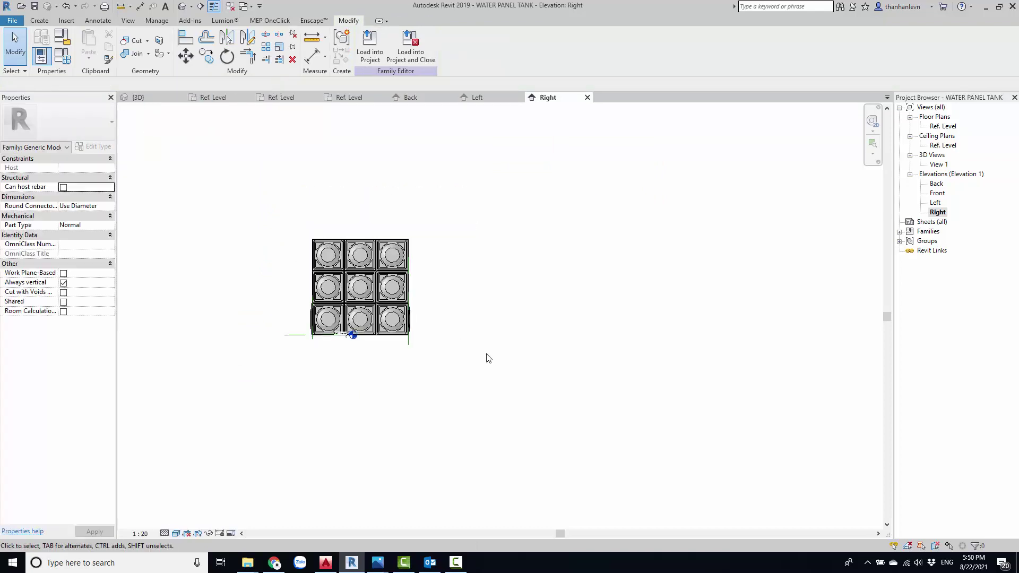
double_click(935, 193)
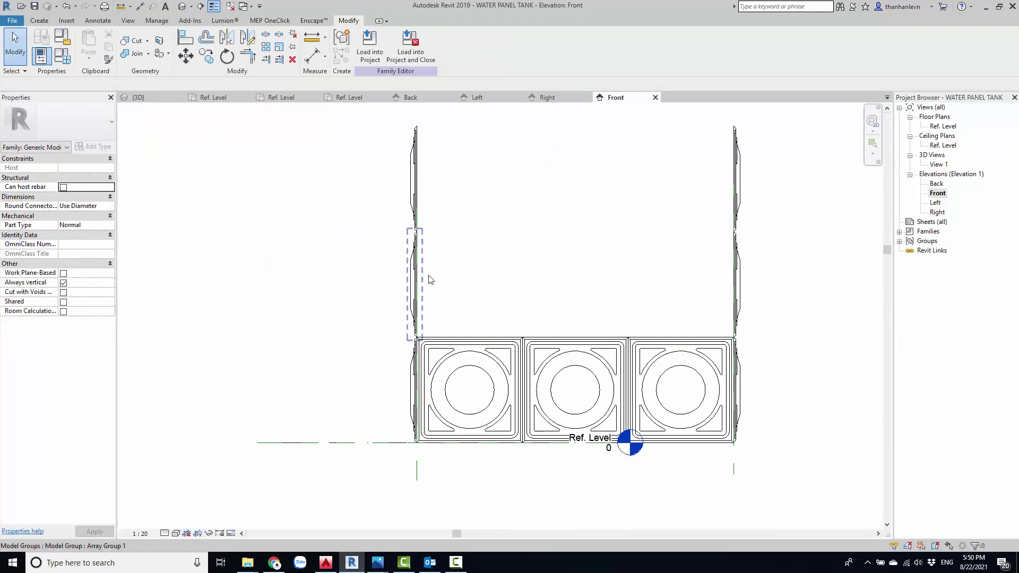
Array the Front elevation's bottom panel wall upward into 3 rows spaced 1000.
click(230, 6)
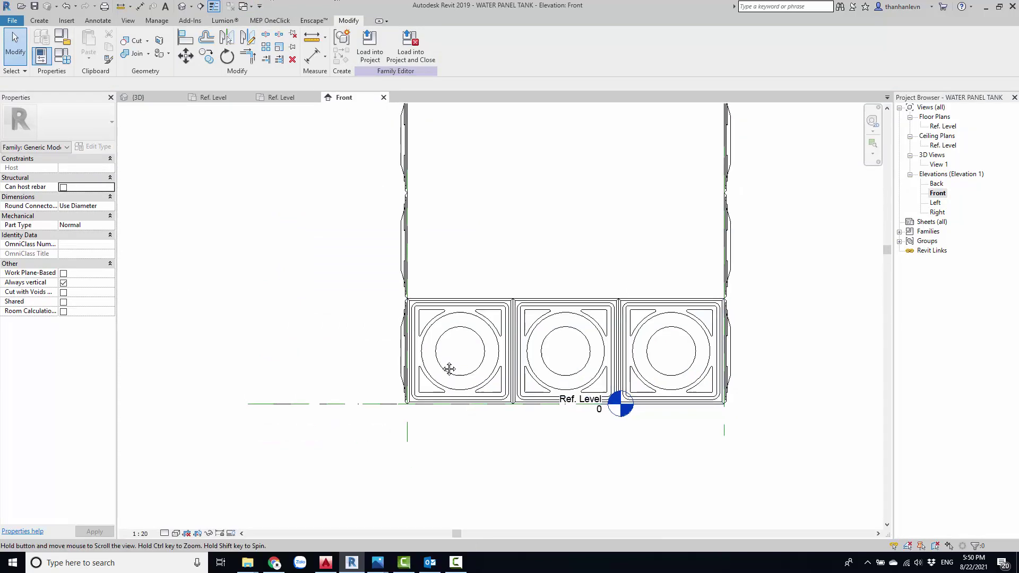
click(448, 366)
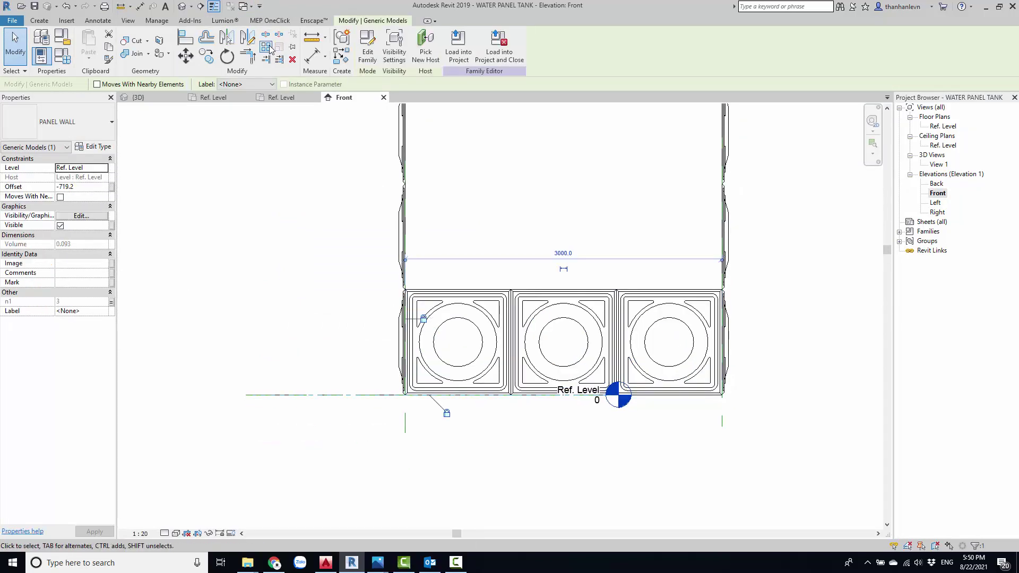
click(265, 47)
click(310, 395)
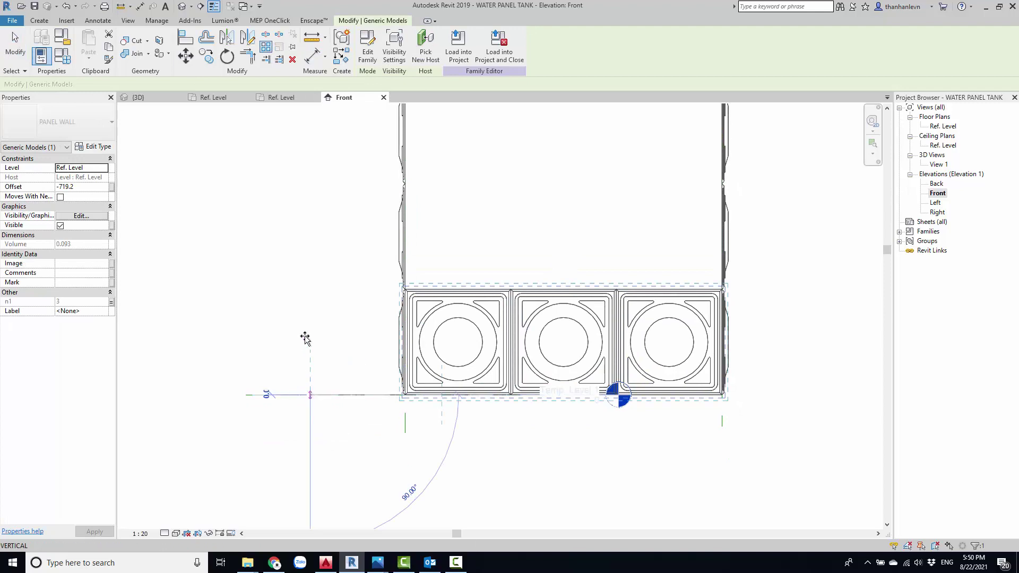
text(1000)
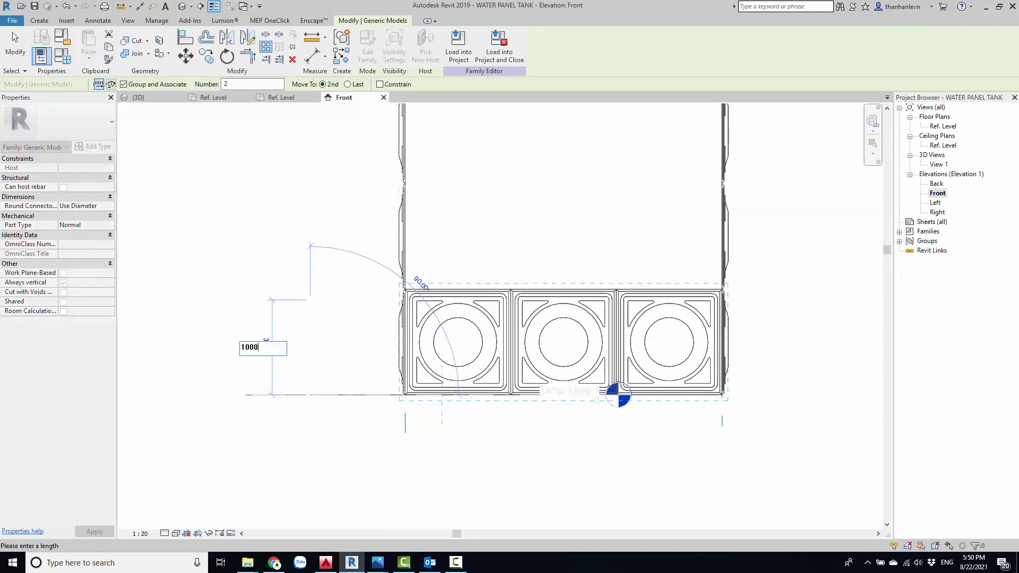
key(Return)
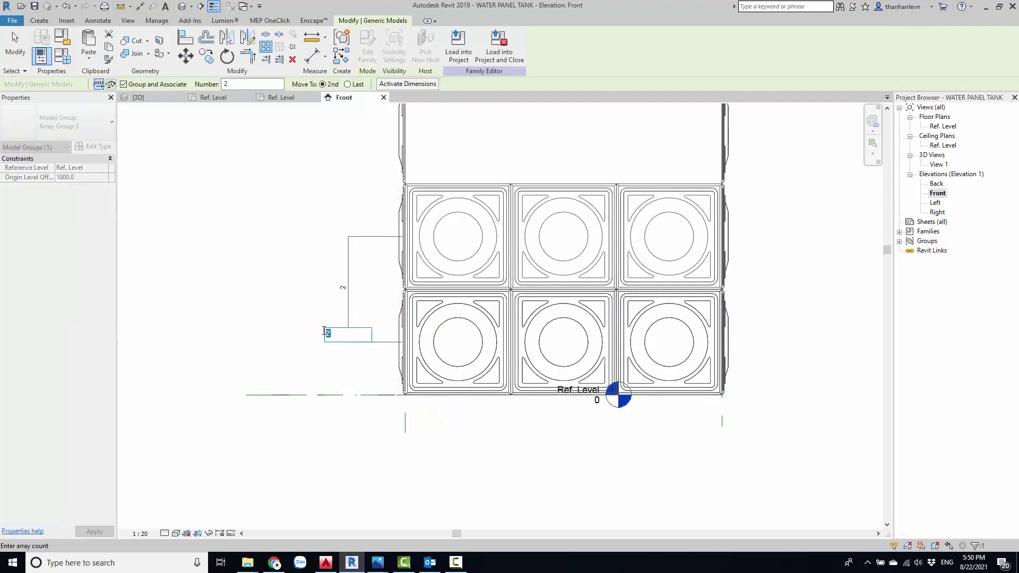
text(3)
key(Return)
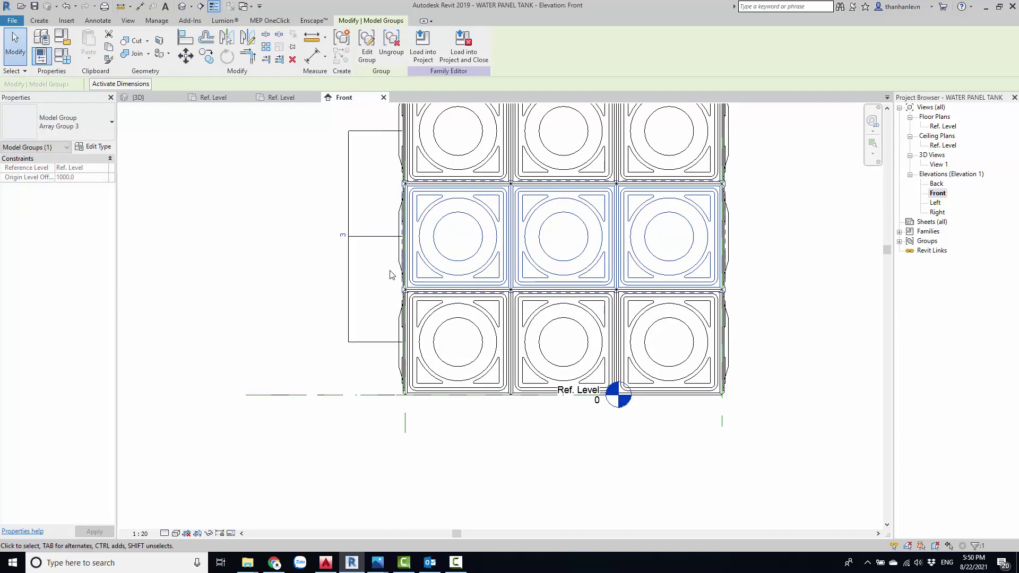
Label the Front array's row count with the N3 count parameter.
click(349, 224)
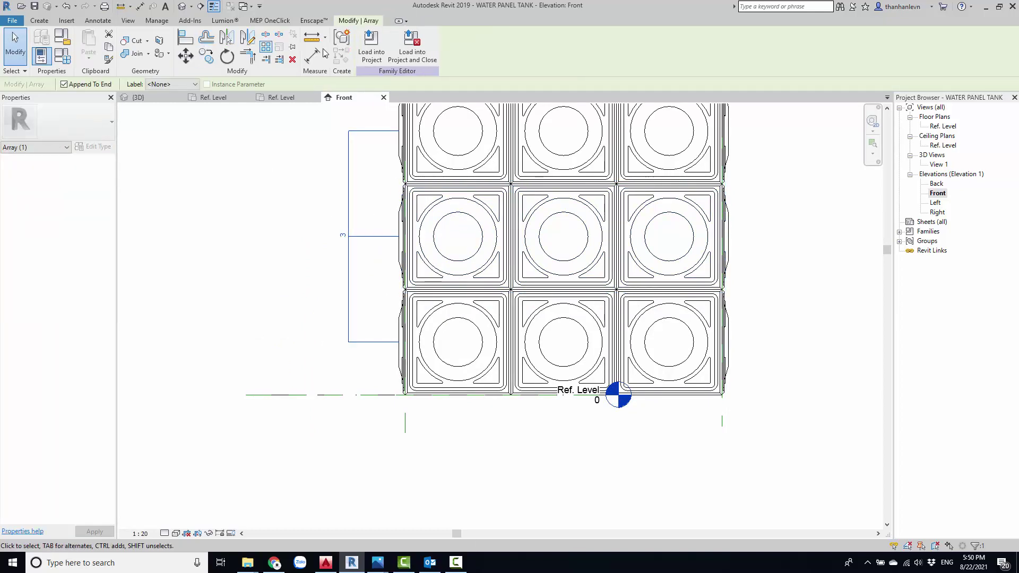
click(186, 84)
click(167, 127)
click(265, 323)
scroll(265, 323, down, 3)
scroll(296, 212, up, 1)
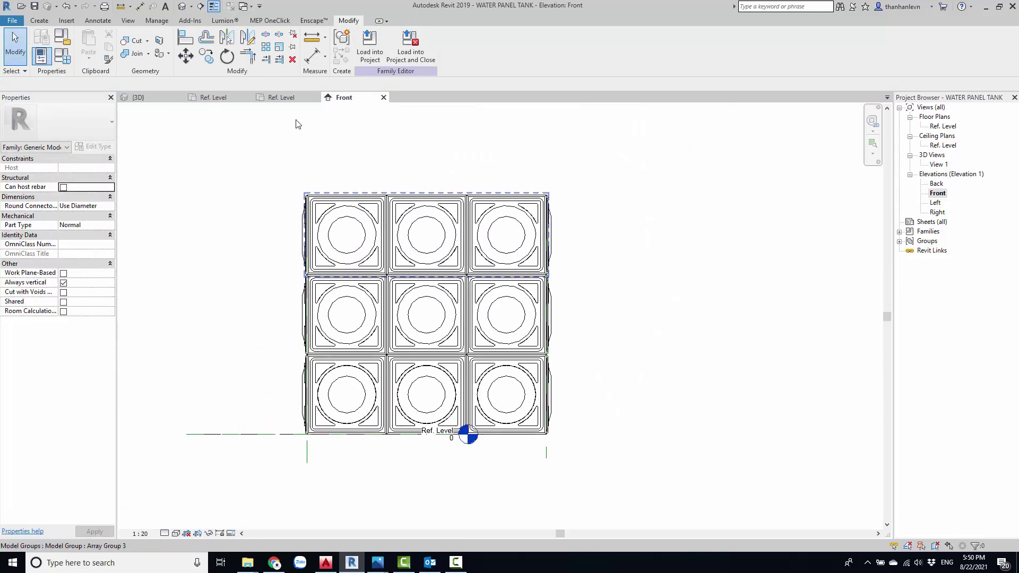
click(936, 185)
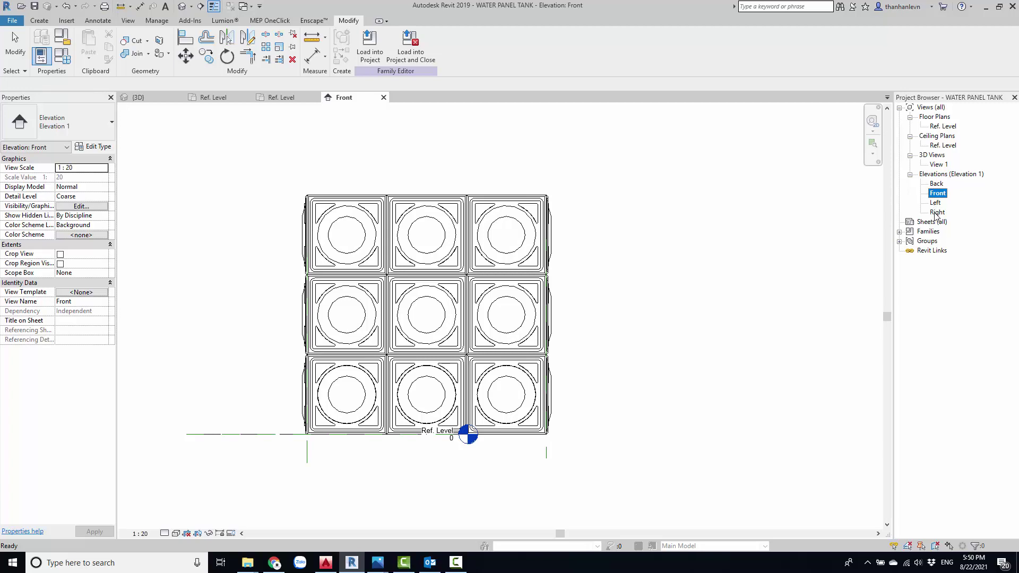
Open the Back elevation in Shaded visual style.
double_click(936, 184)
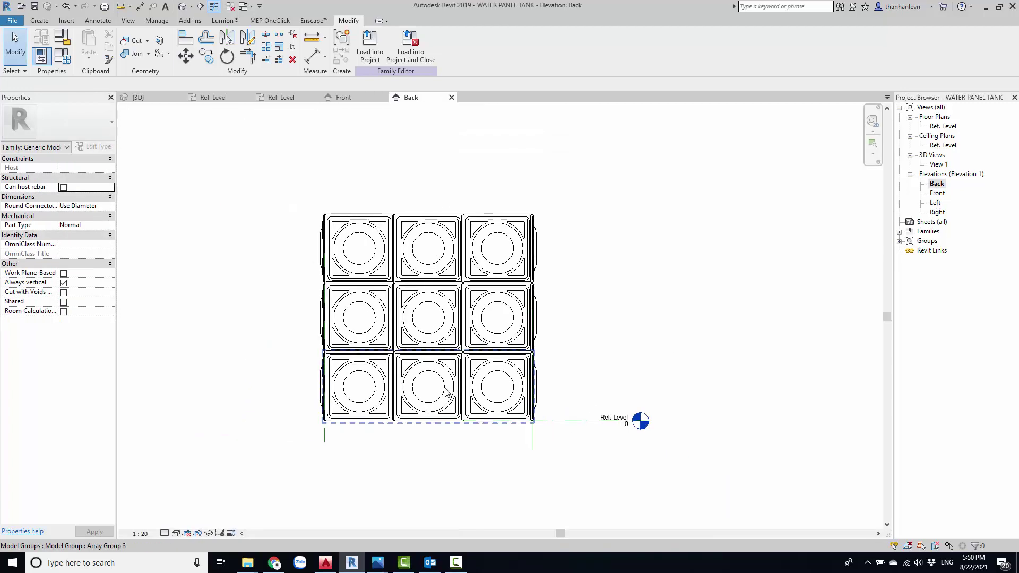
click(176, 533)
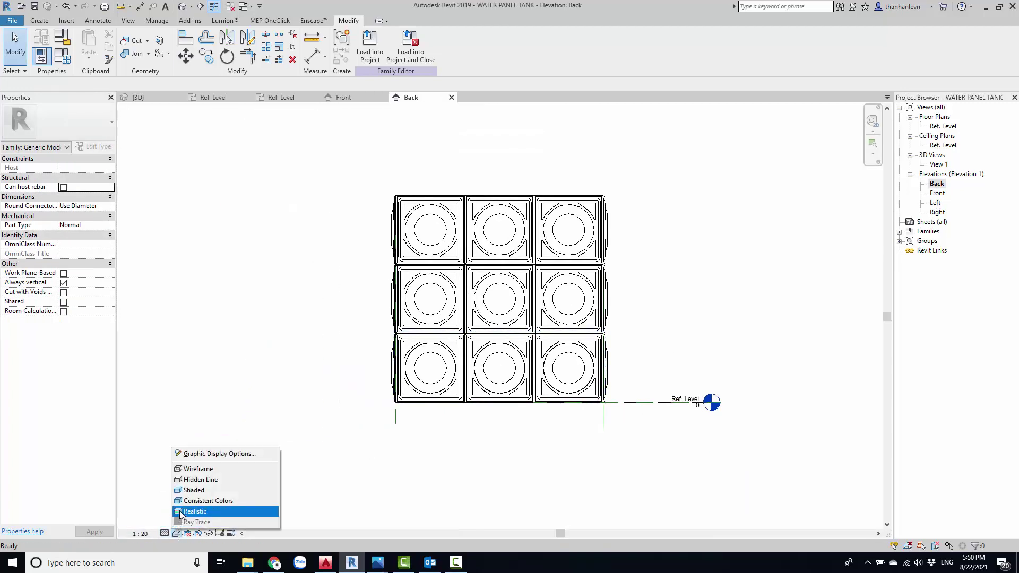
click(191, 490)
Array the Back elevation's bottom panel wall upward into 3 rows spaced 1000.
click(420, 372)
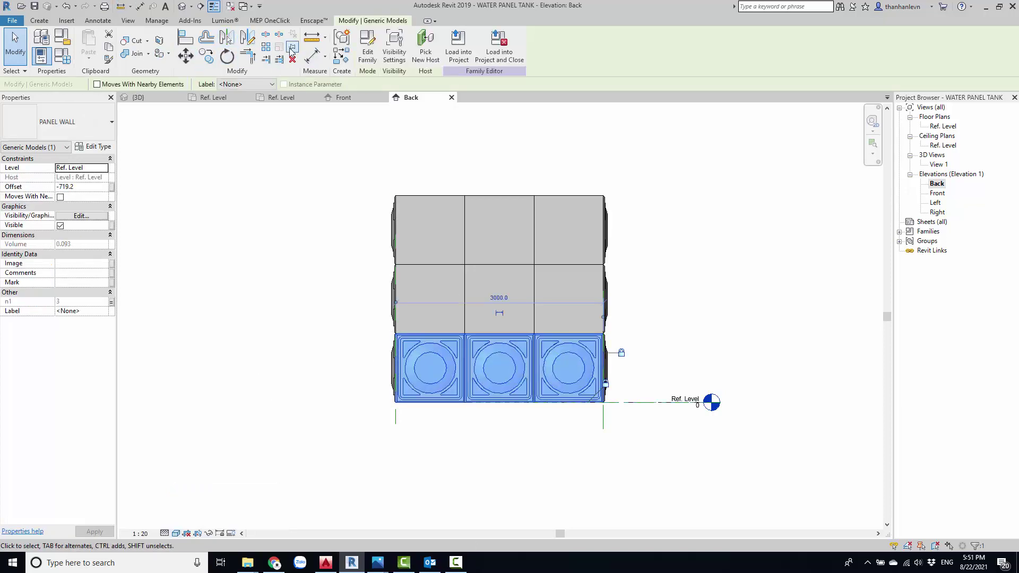
click(266, 46)
click(345, 414)
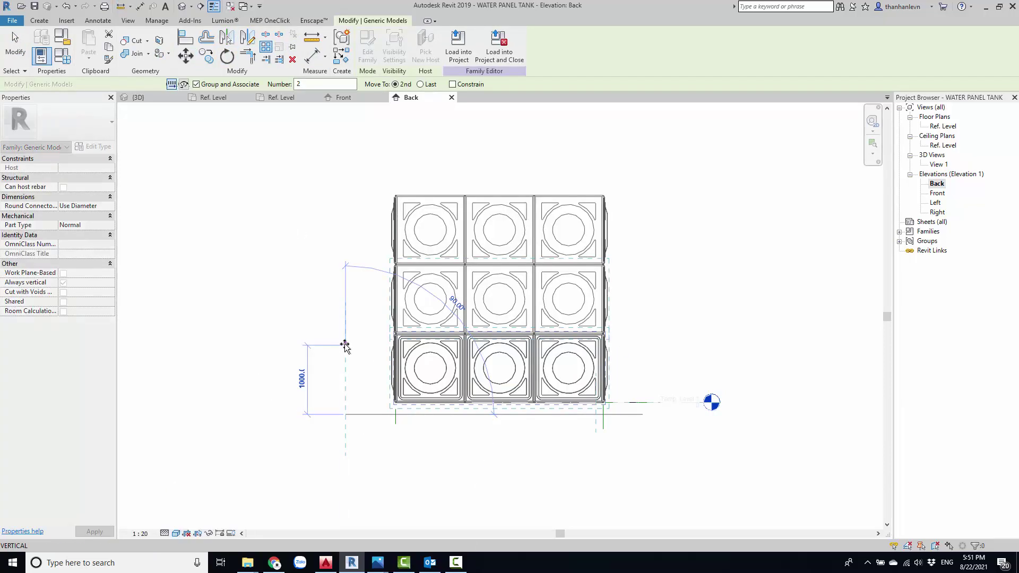
text(1000)
key(Return)
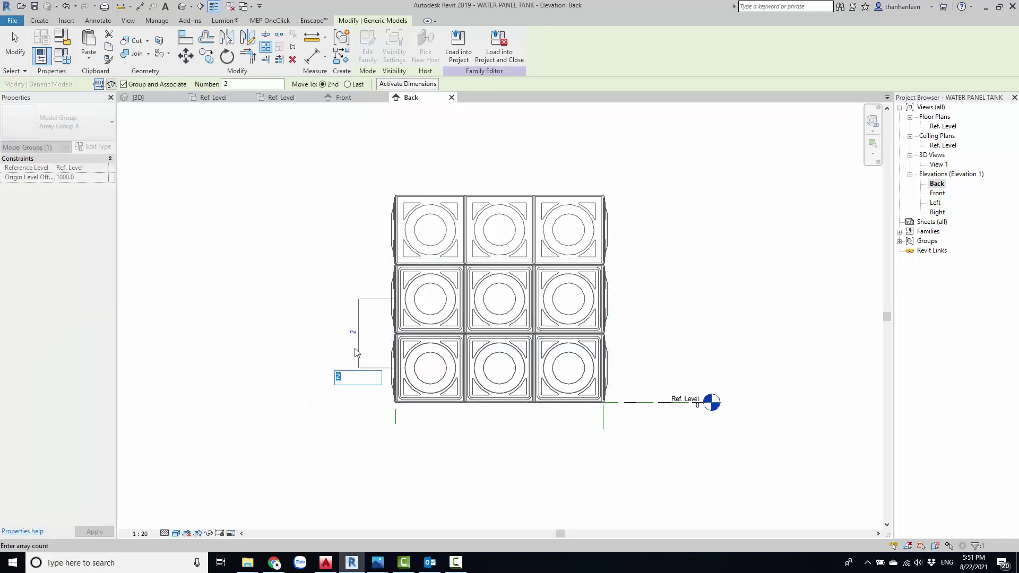
text(3)
key(Return)
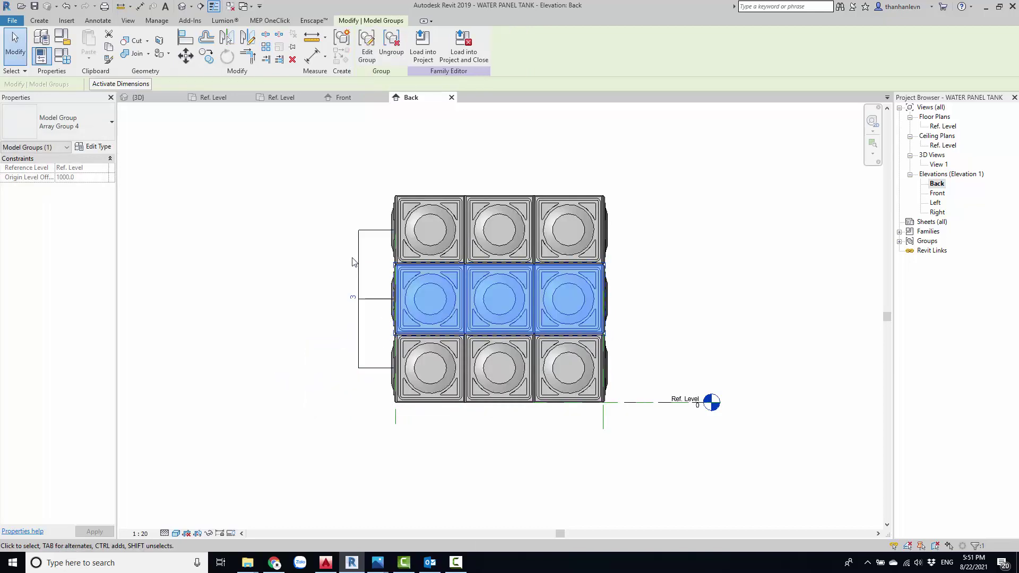
Tie the Back array's row count to the count parameter and verify the stack in 3D.
click(170, 87)
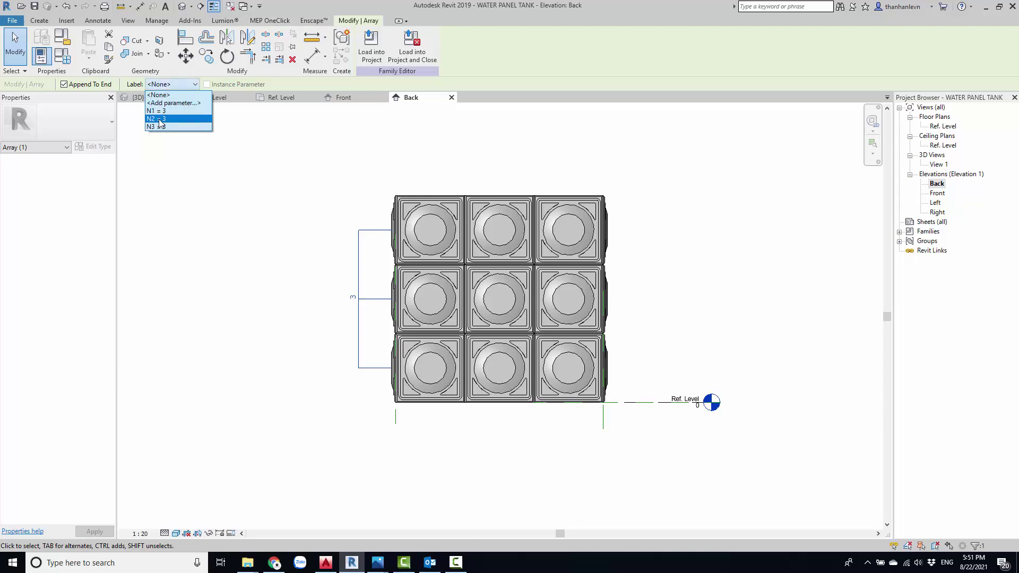
click(259, 326)
scroll(258, 326, down, 3)
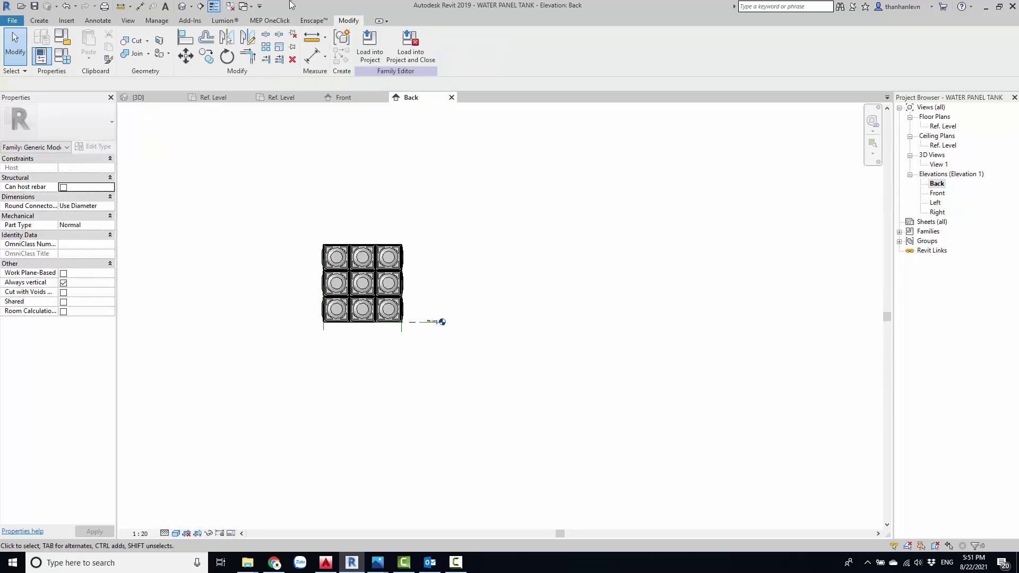
click(184, 7)
shift+middle_drag(485, 402, 469, 413)
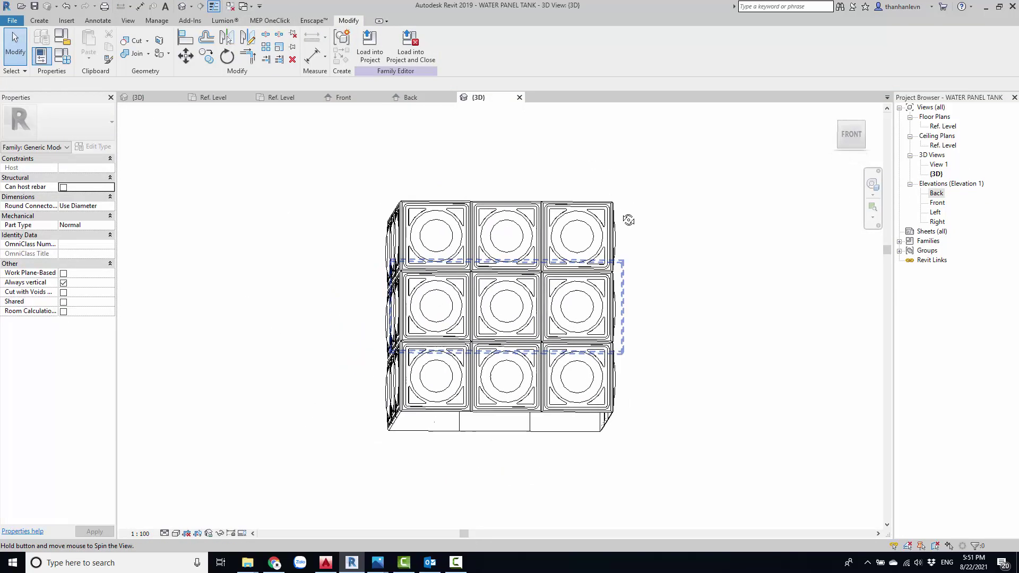
click(411, 97)
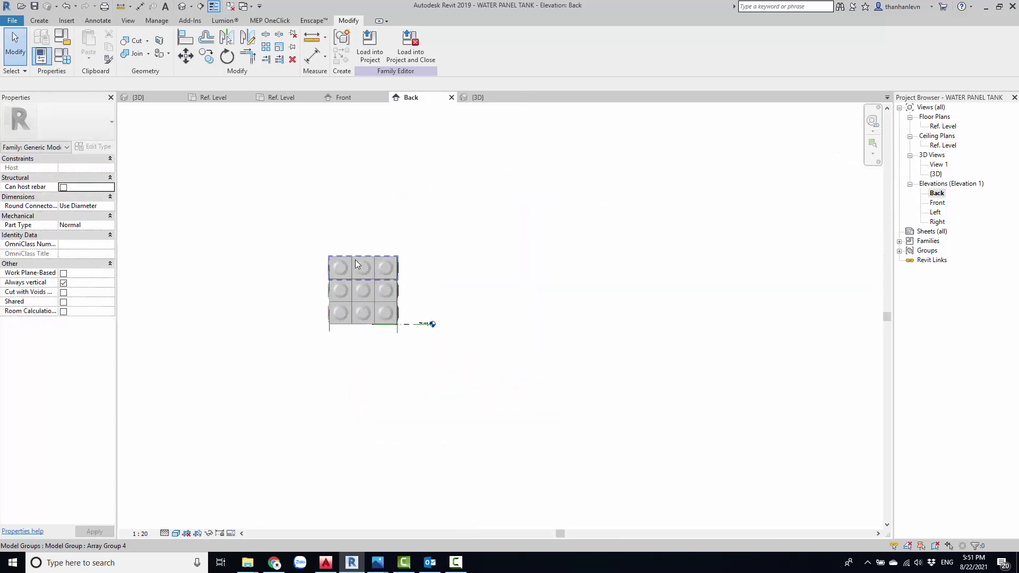
click(39, 20)
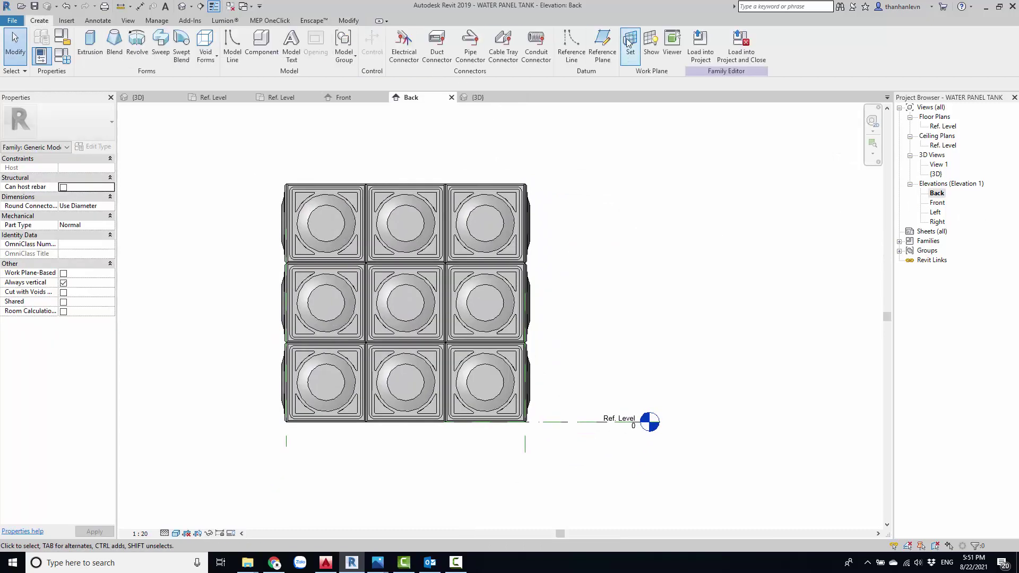
Draw a reference plane (RP) across the tops of the panel stack.
key(r)
key(p)
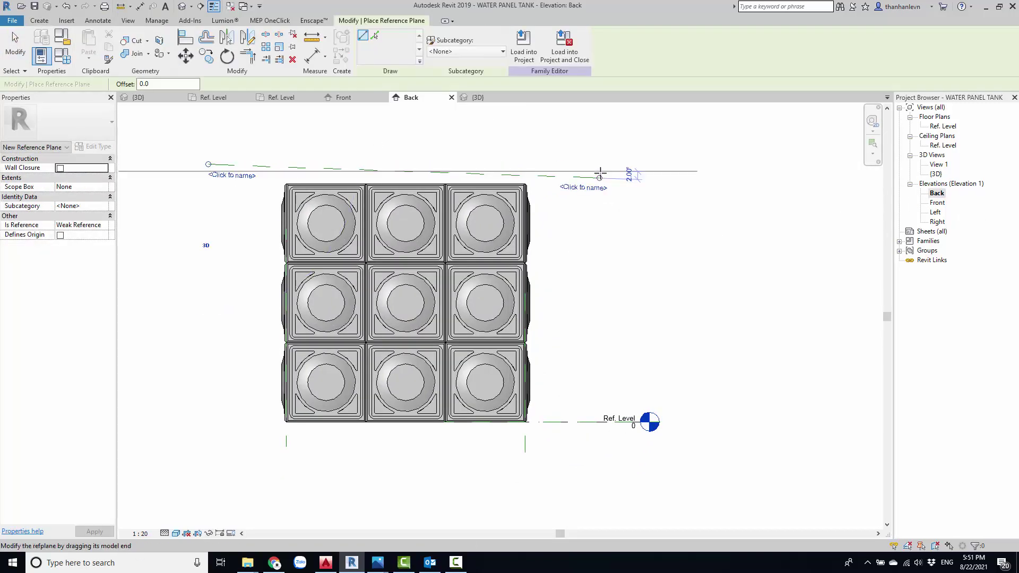
click(242, 170)
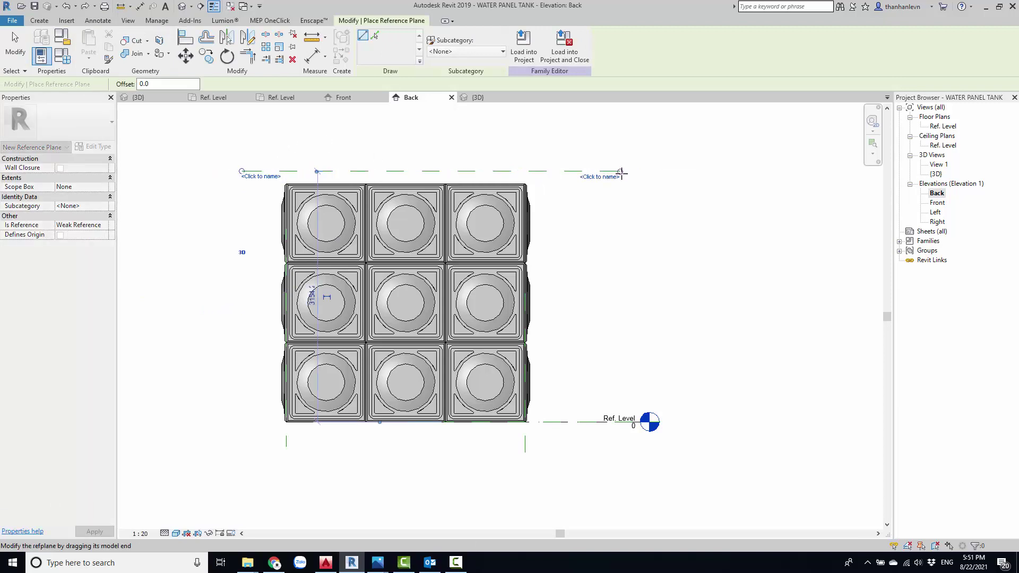
click(620, 170)
key(Escape)
key(Escape)
middle_drag(577, 333, 606, 289)
Dimension the top reference plane 3154 from the Ref. Level and start a new parameter for it.
key(d)
key(i)
click(590, 378)
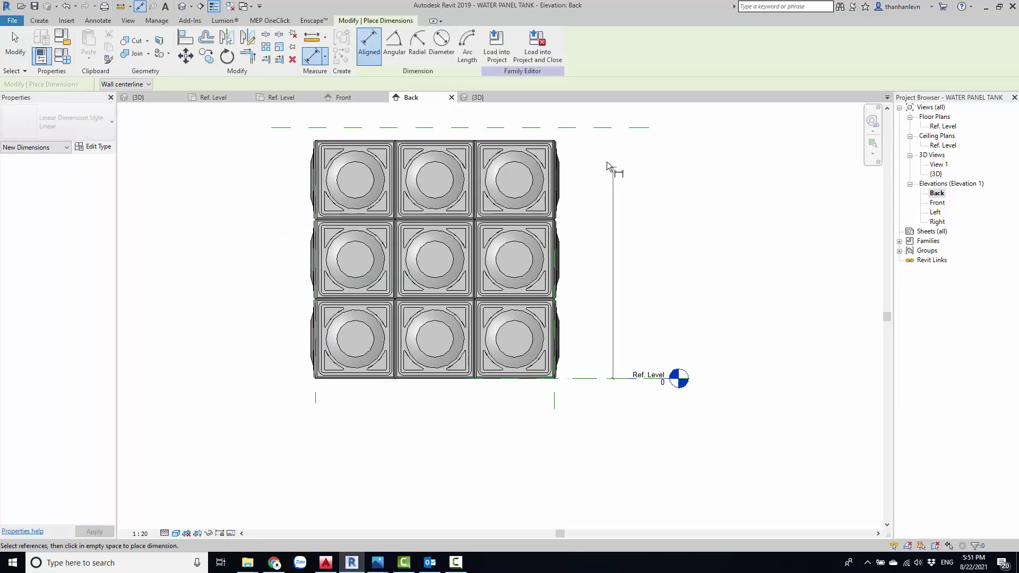
click(593, 130)
click(638, 212)
key(Escape)
key(Escape)
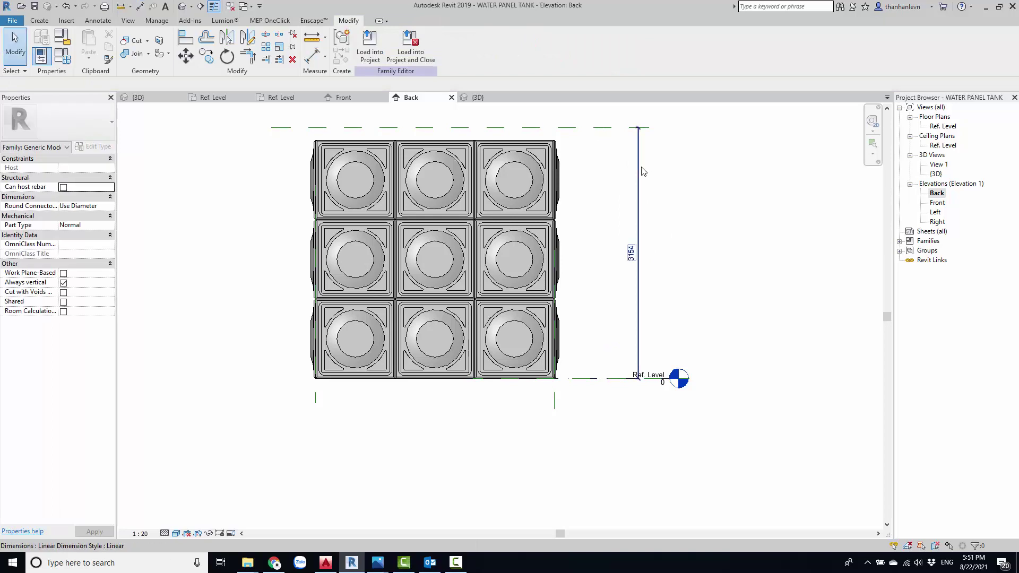
click(469, 45)
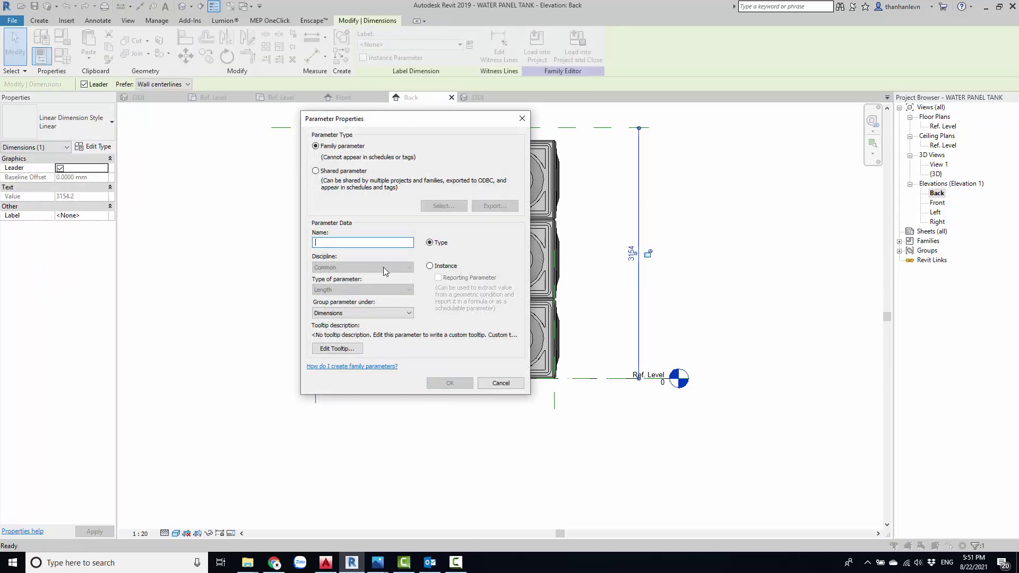
Create the height dimension's parameter as instance parameter H.
text(H)
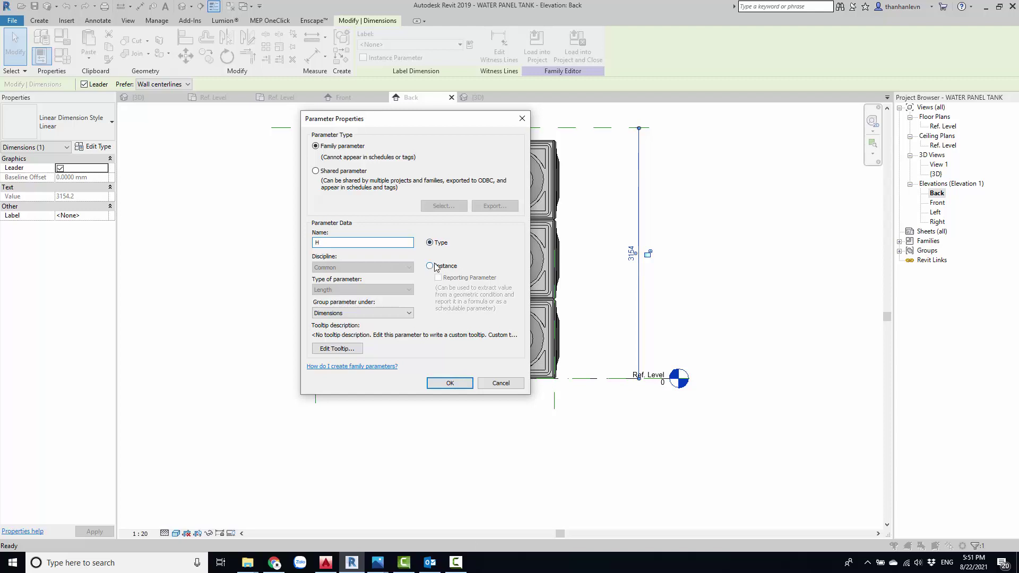
click(440, 268)
click(455, 383)
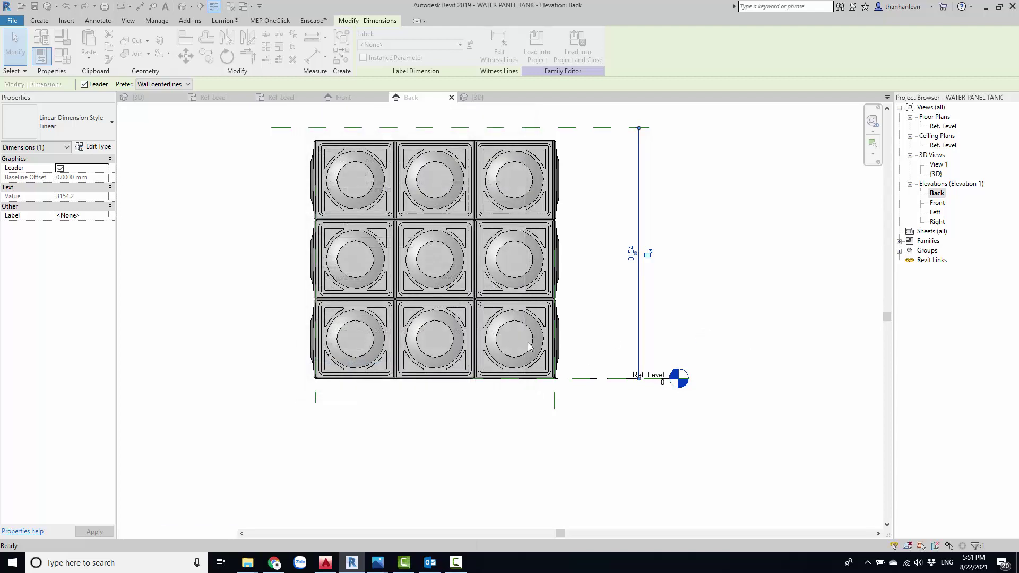
click(710, 289)
scroll(632, 319, down, 2)
scroll(534, 238, up, 2)
Begin entering a formula for H, based on N3, in Family Types.
click(525, 236)
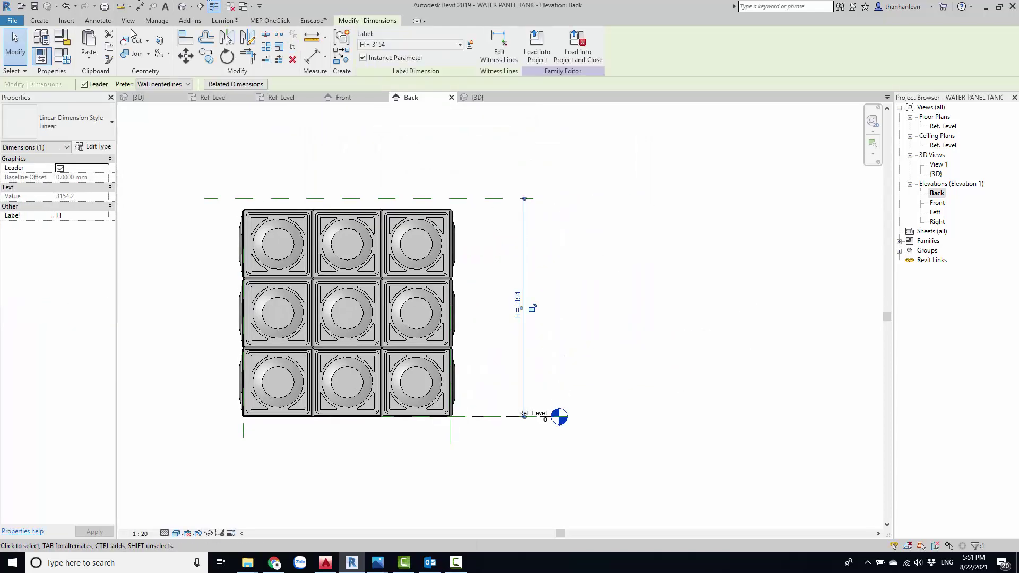
click(64, 55)
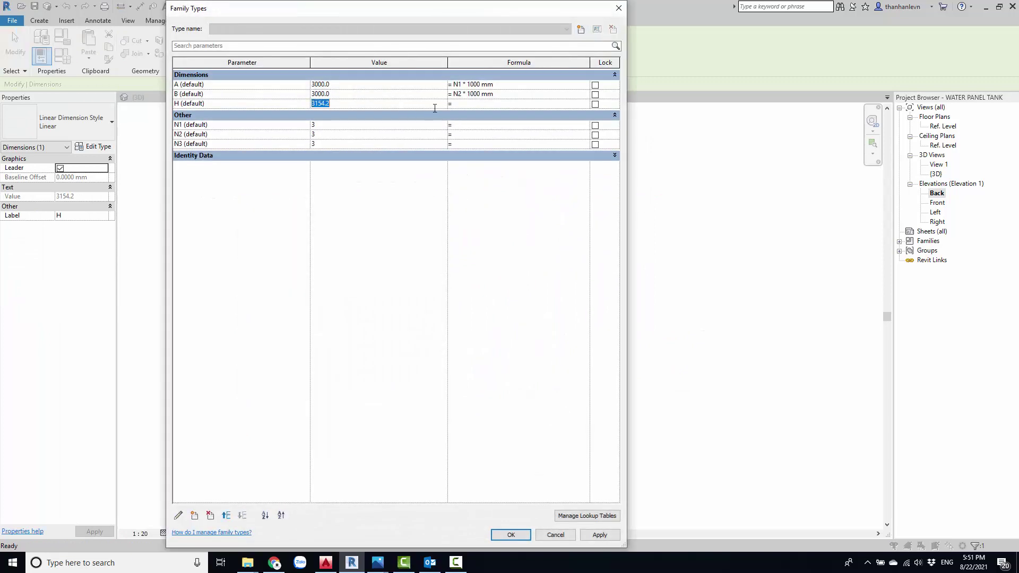
click(470, 105)
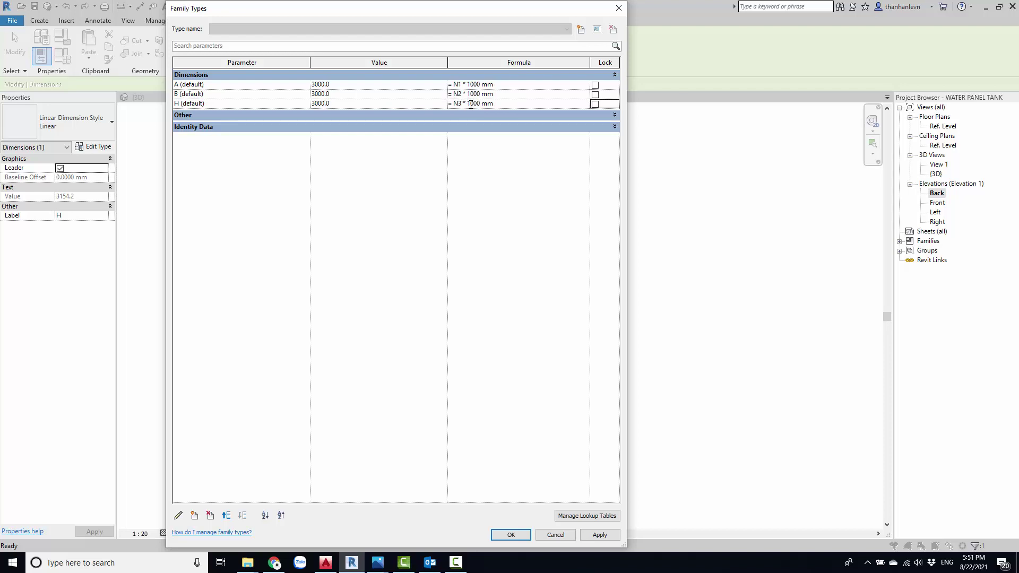
Apply the N1, N2 and N3 panel counts and close Family Types.
click(471, 115)
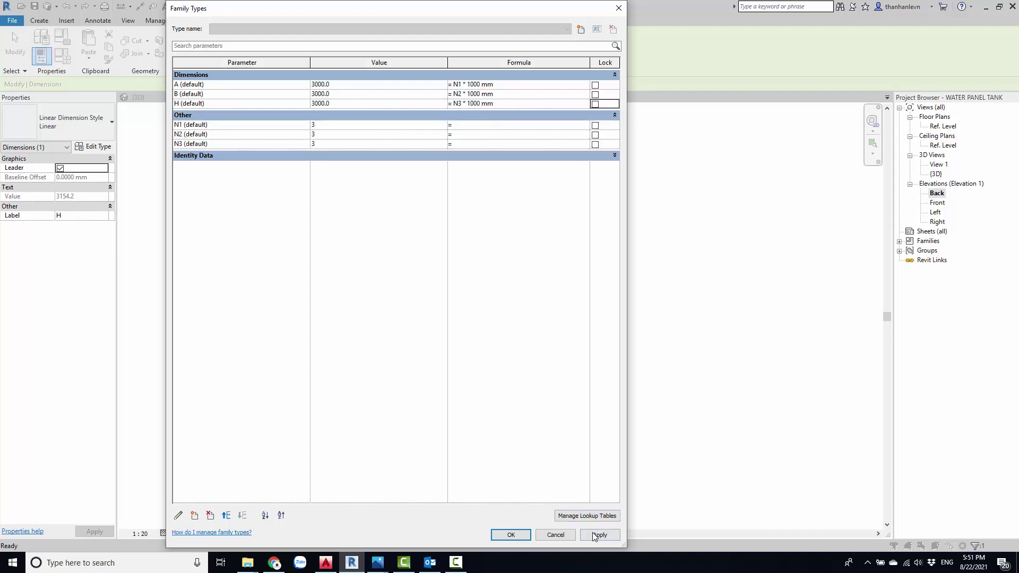
click(511, 535)
click(677, 325)
Show the 3×3-panel tank in the {3D} view and orbit it.
scroll(687, 389, down, 3)
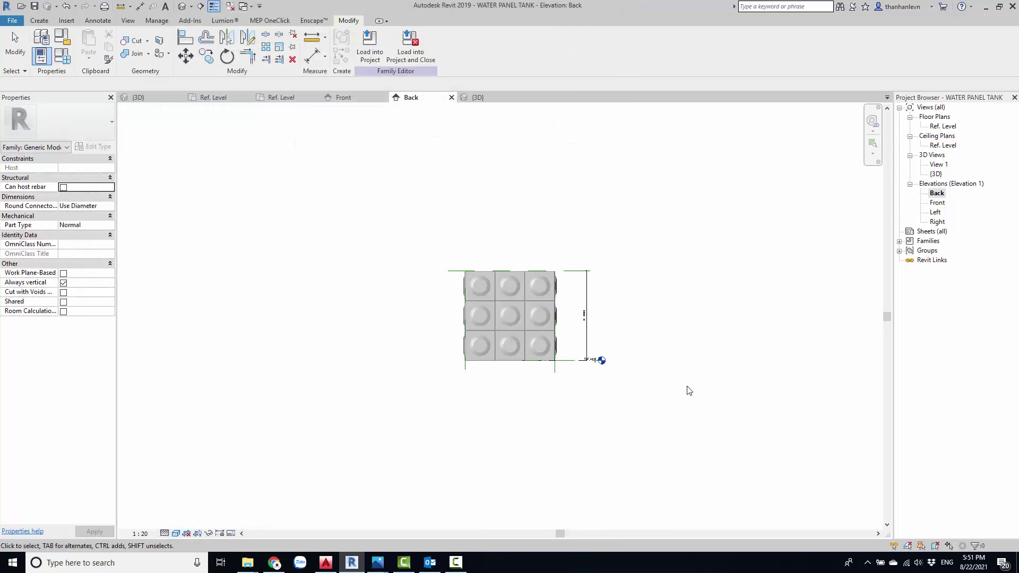
scroll(555, 329, up, 3)
scroll(578, 292, down, 1)
scroll(648, 357, up, 3)
scroll(648, 357, down, 3)
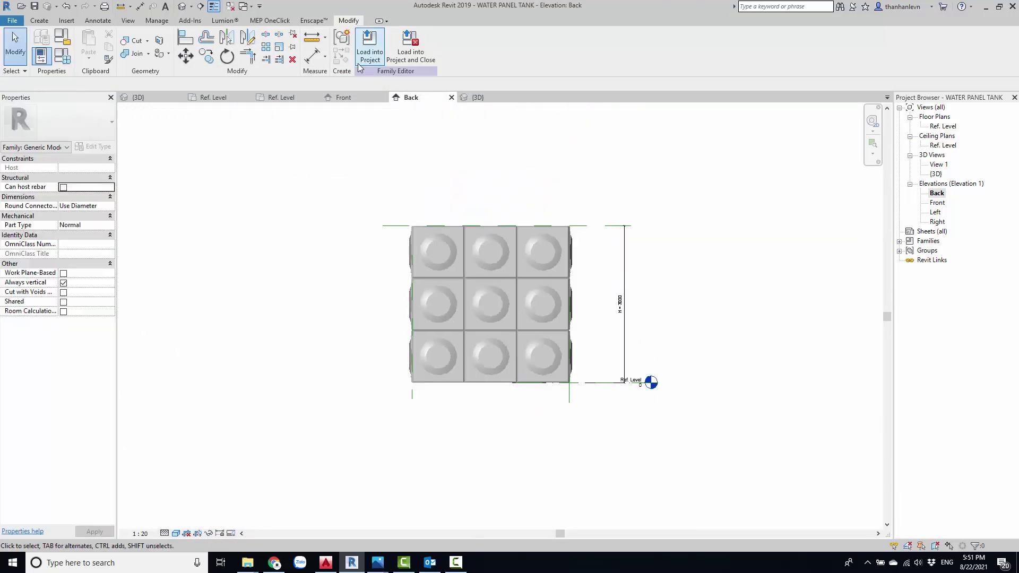
key(h)
key(l)
click(183, 6)
mouse_move(610, 371)
shift+middle_down()
mouse_move(665, 457)
mouse_move(179, 95)
shift+middle_up()
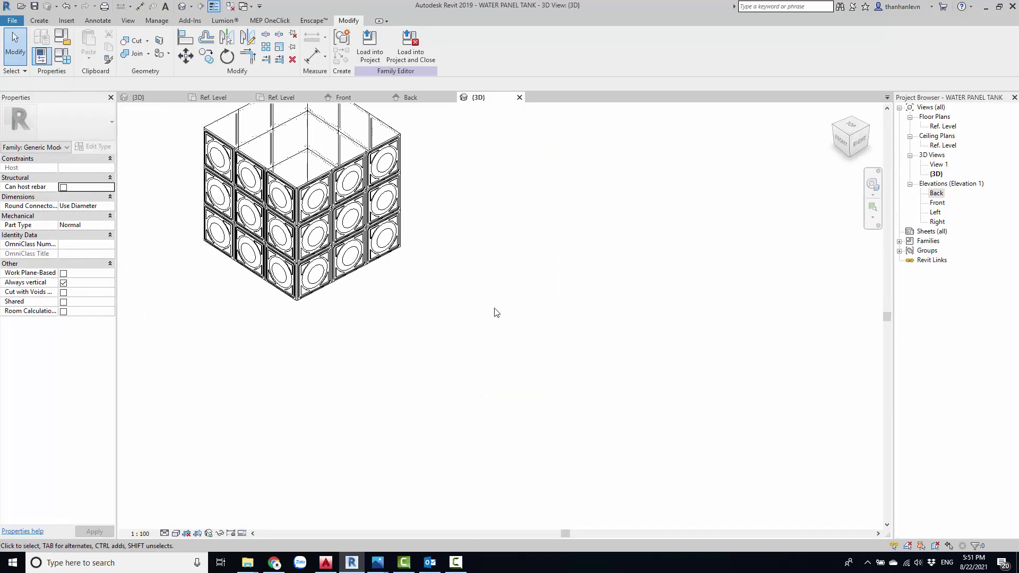
In Family Types, enter new values for the N1, N2 and N3 panel counts.
click(68, 58)
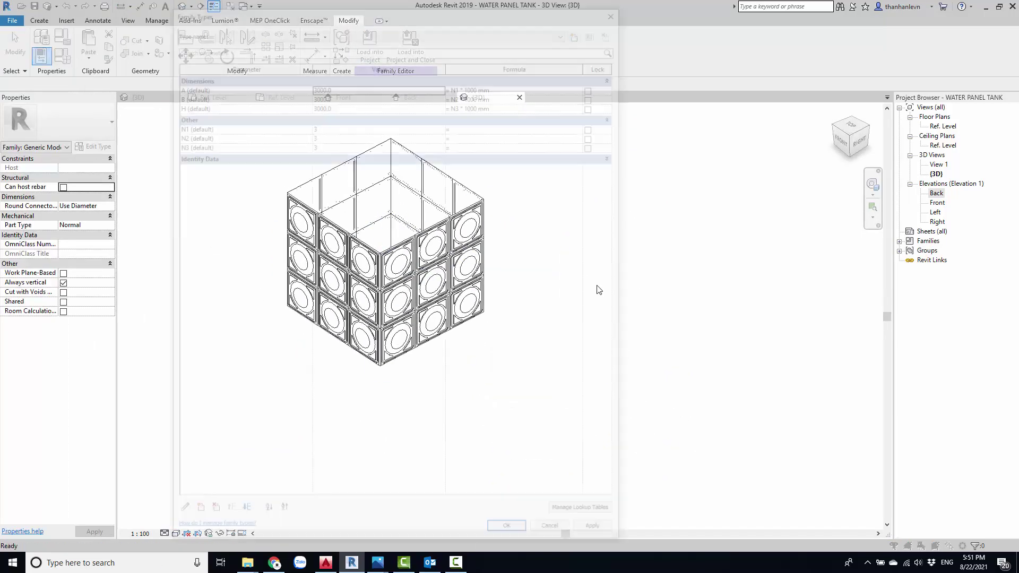
mouse_move(414, 16)
mouse_down()
mouse_move(752, 34)
mouse_move(750, 19)
mouse_up()
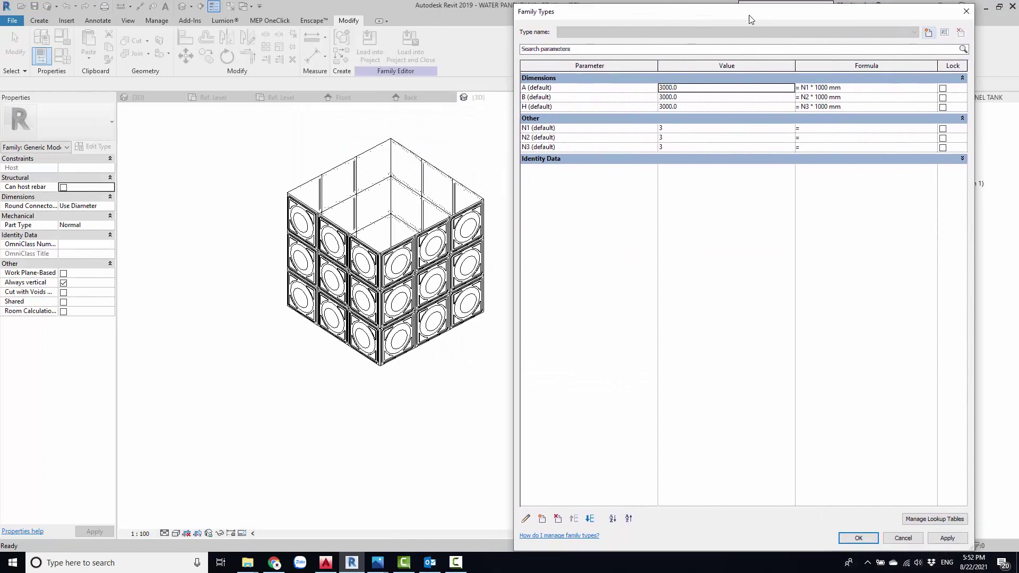
click(688, 118)
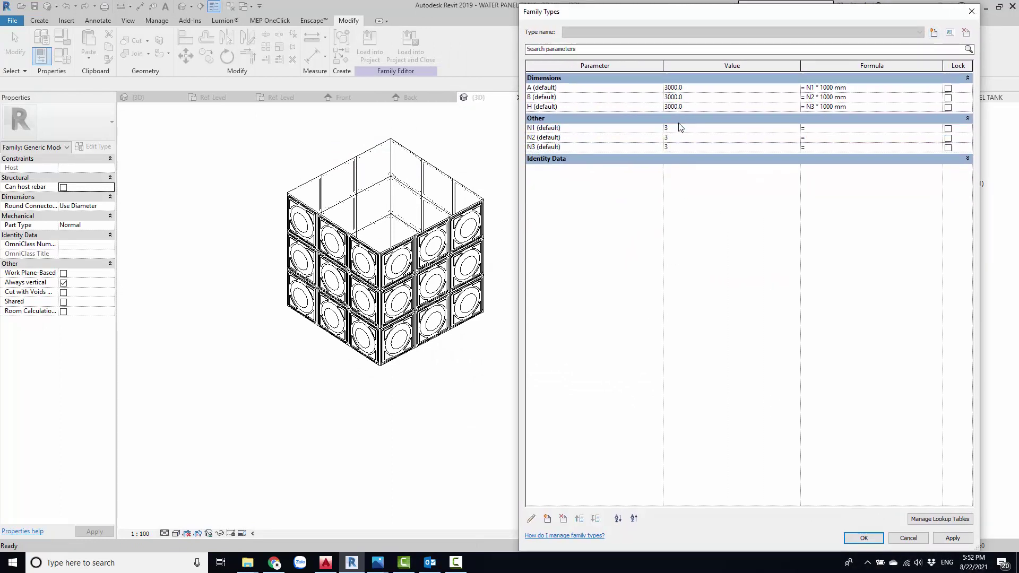
click(705, 89)
click(621, 130)
key(BackSpace)
text(2)
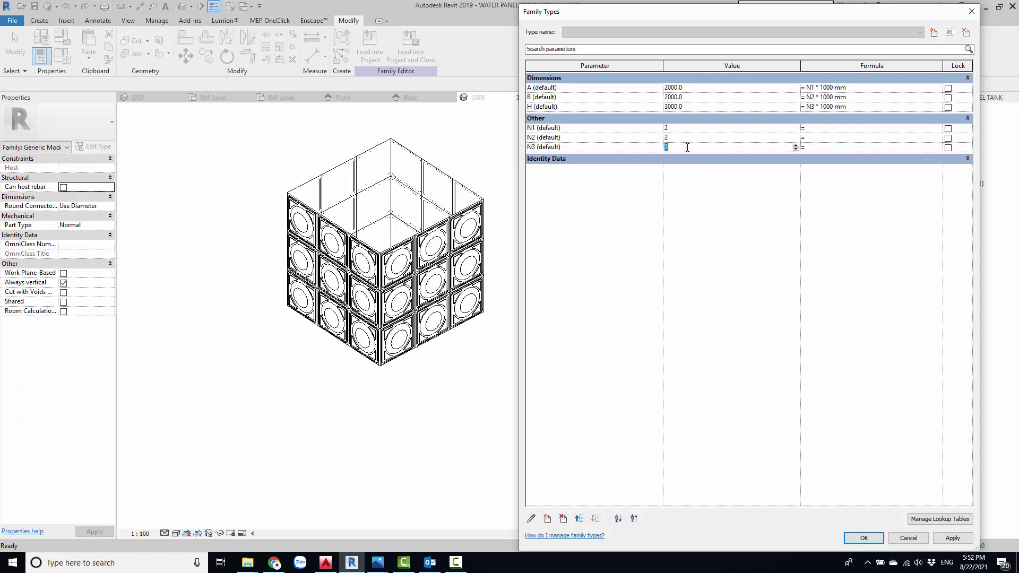
text(1)
Apply the counts of 2, clear the invalid N3 error, and confirm.
click(938, 540)
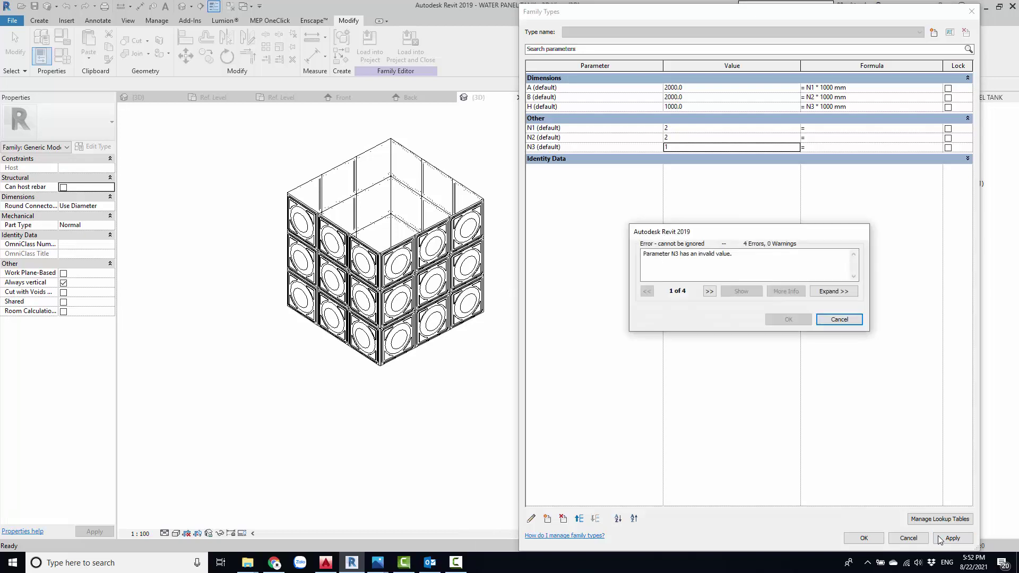
click(840, 320)
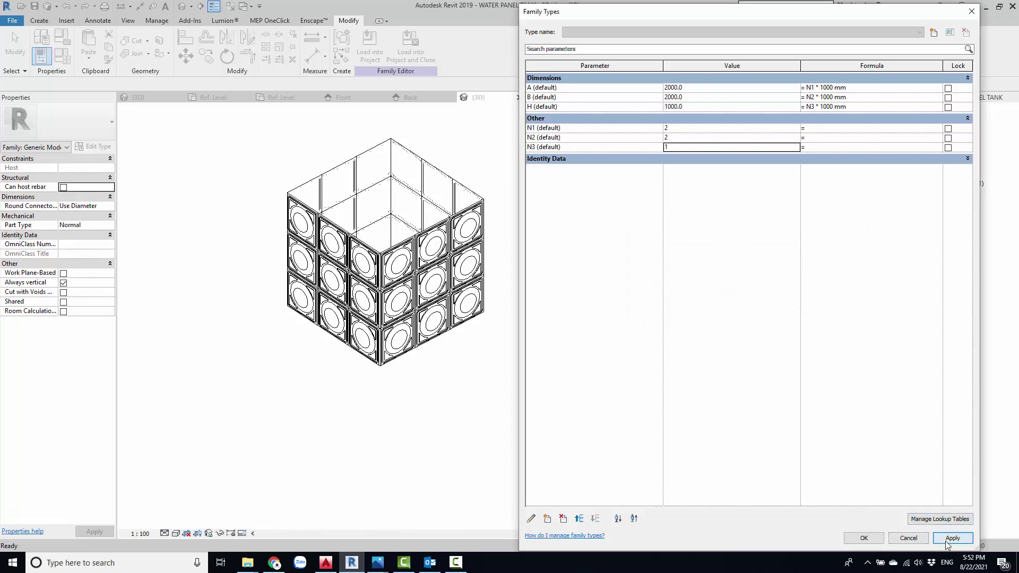
click(946, 539)
click(840, 320)
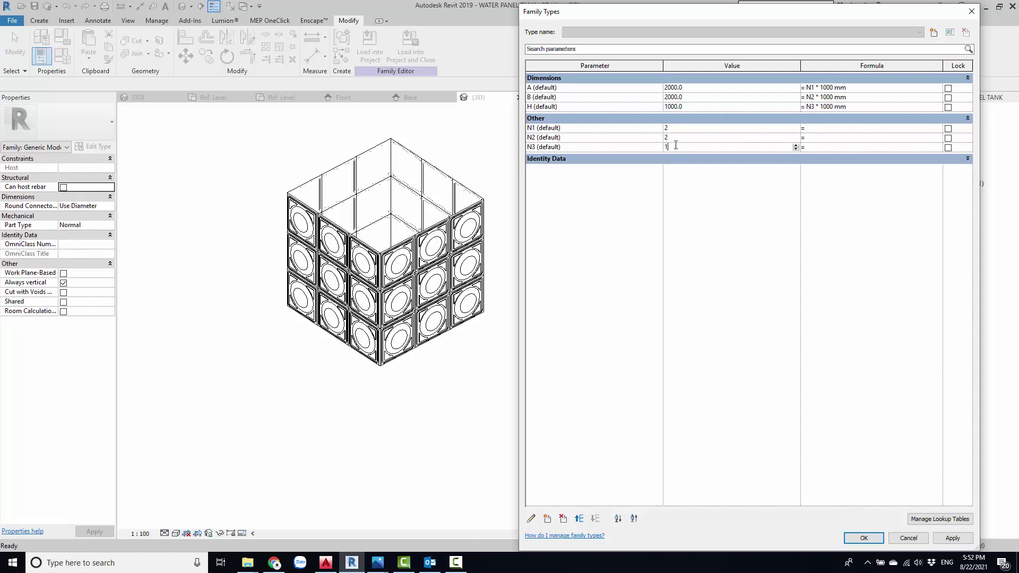
text(2)
click(939, 540)
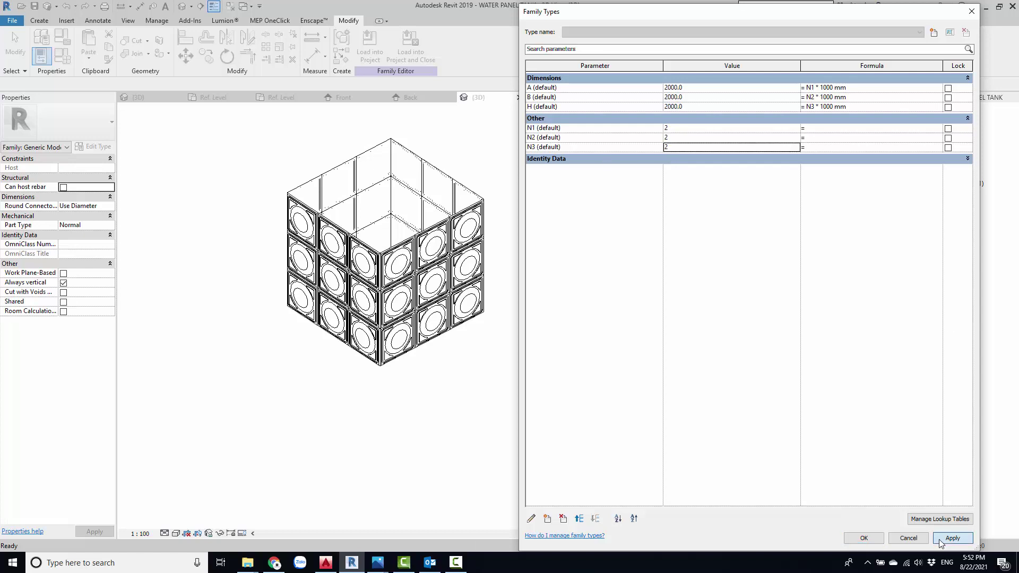
click(881, 538)
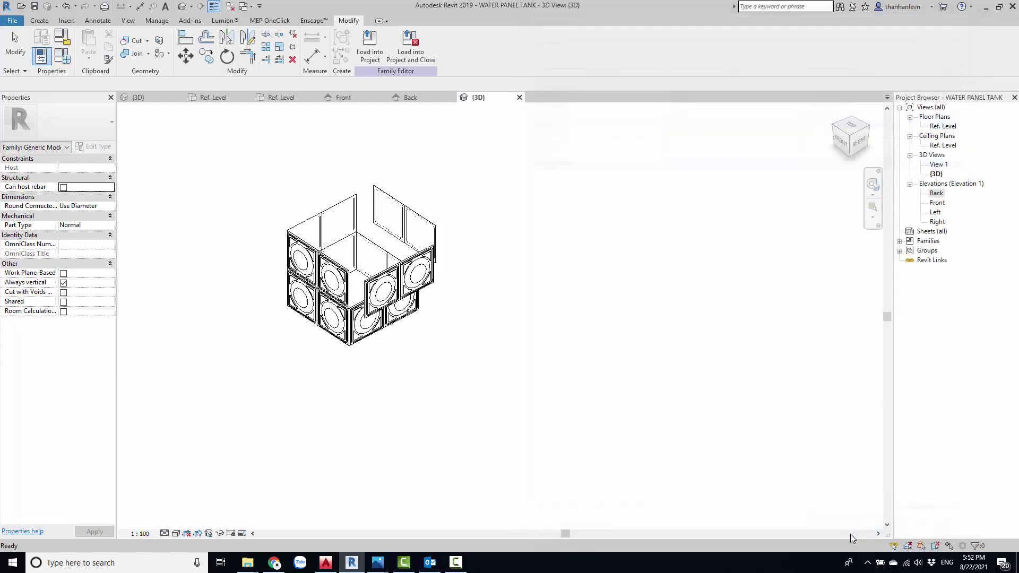
In the Back elevation, align the panel group to the tank's left edge.
double_click(936, 194)
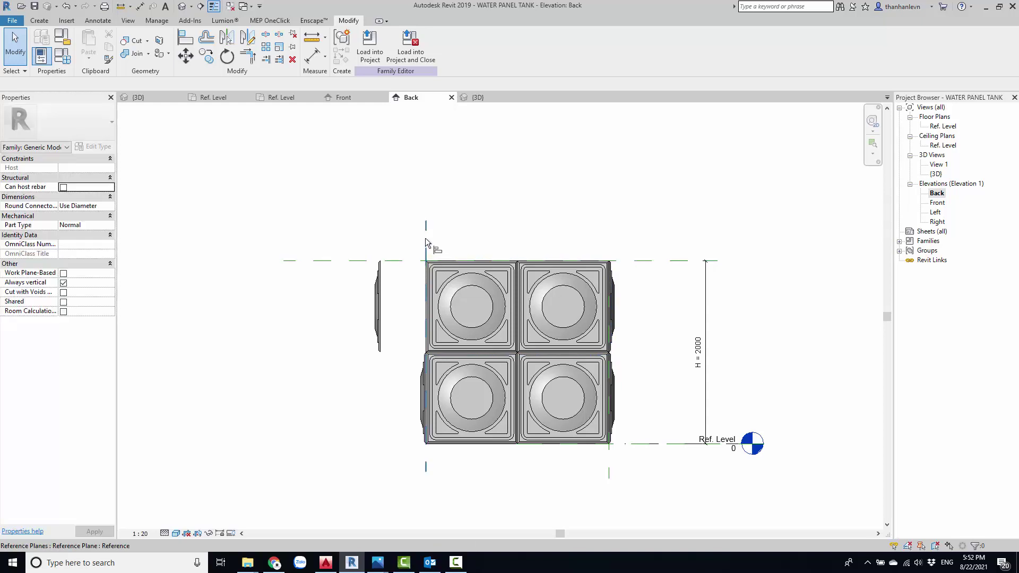
key(a)
key(l)
click(408, 325)
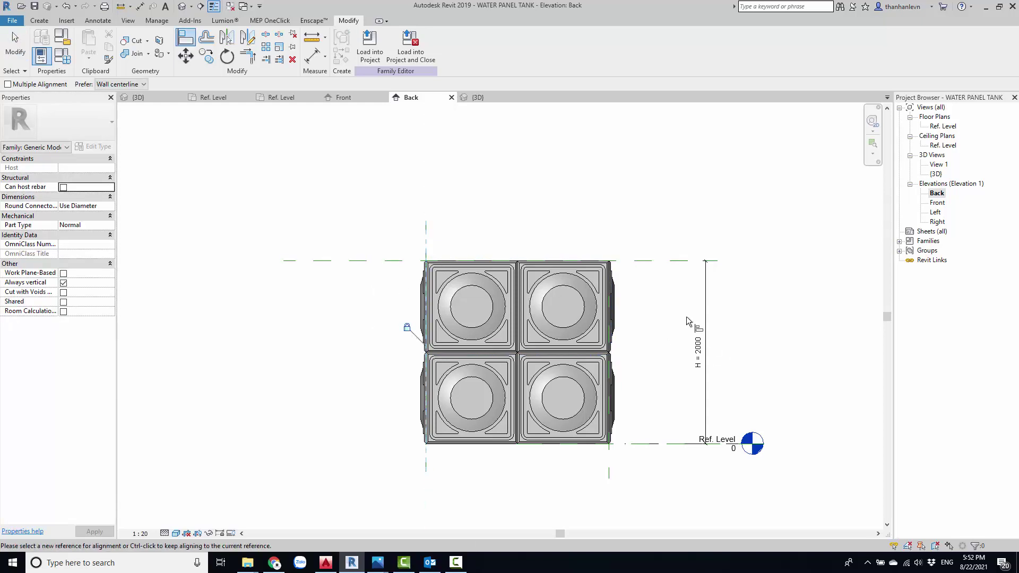
In the Left elevation, align the stray side panel with the tank edge.
double_click(935, 204)
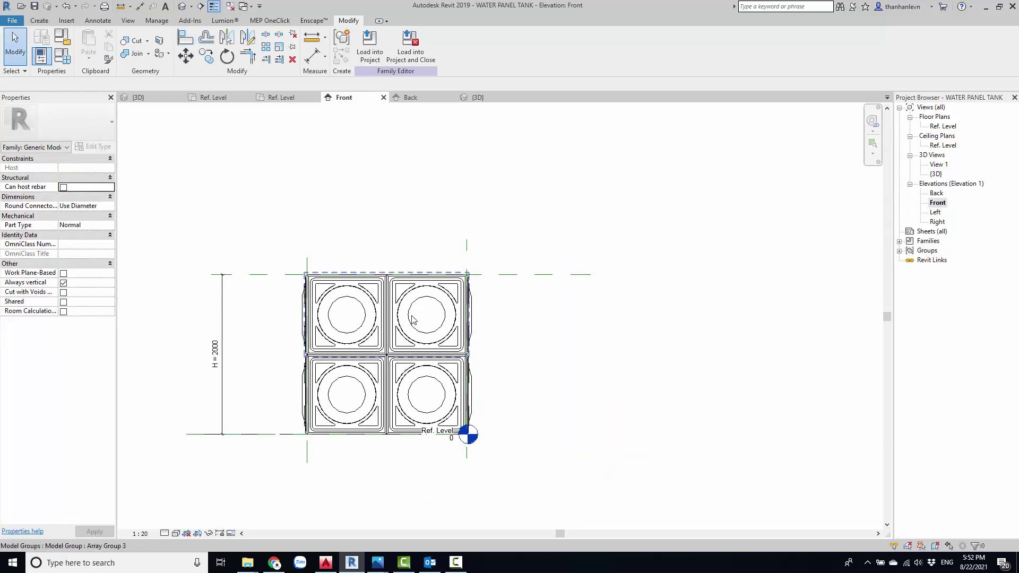
double_click(935, 213)
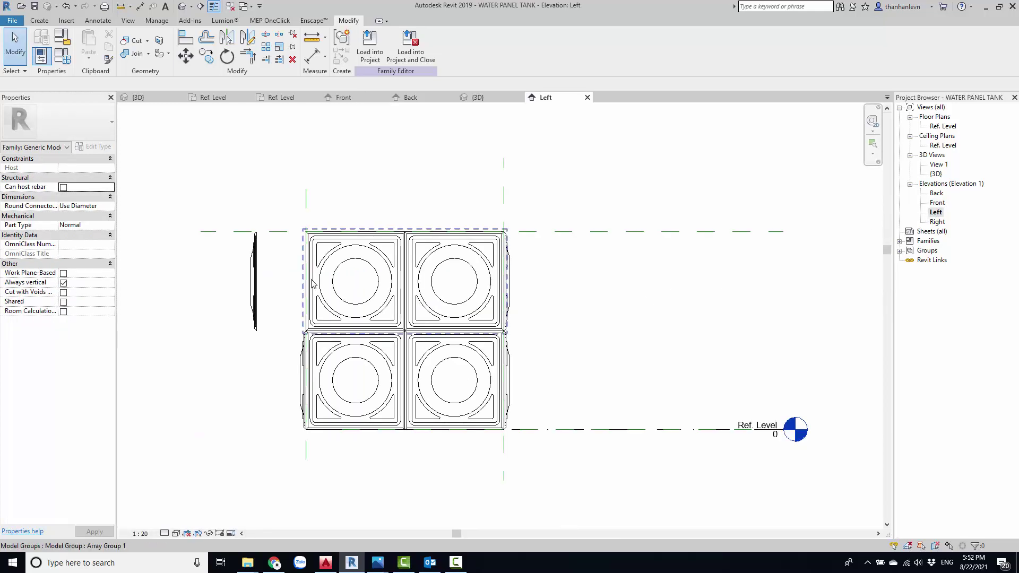
key(a)
key(l)
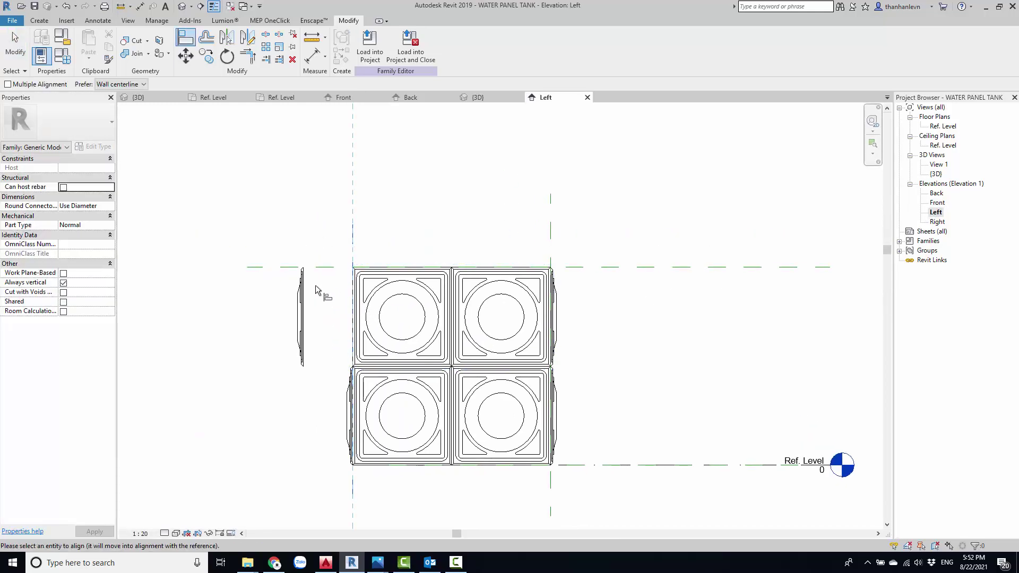
click(308, 299)
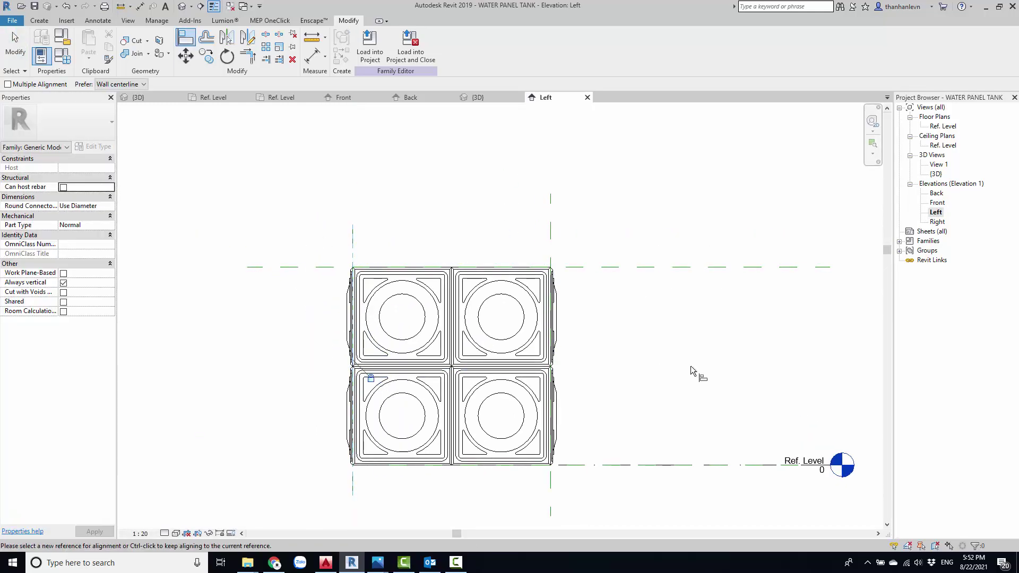
key(Escape)
key(Escape)
Orbit the 3D view to inspect the realigned 2×2 panels.
scroll(393, 250, down, 2)
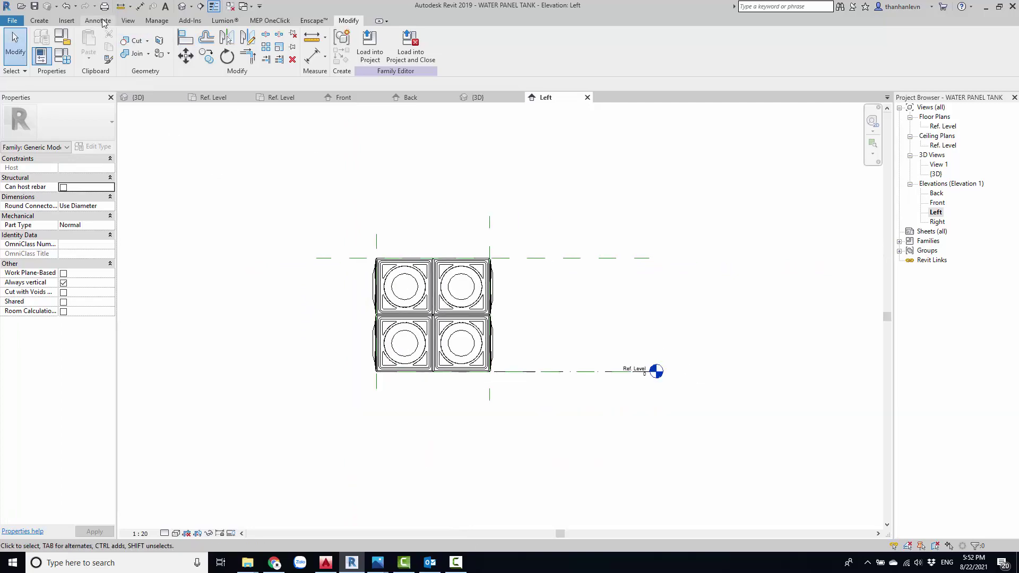
click(176, 10)
mouse_move(319, 276)
shift+middle_down()
mouse_move(272, 318)
mouse_move(241, 236)
mouse_move(77, 63)
shift+middle_up()
scroll(273, 318, up, 2)
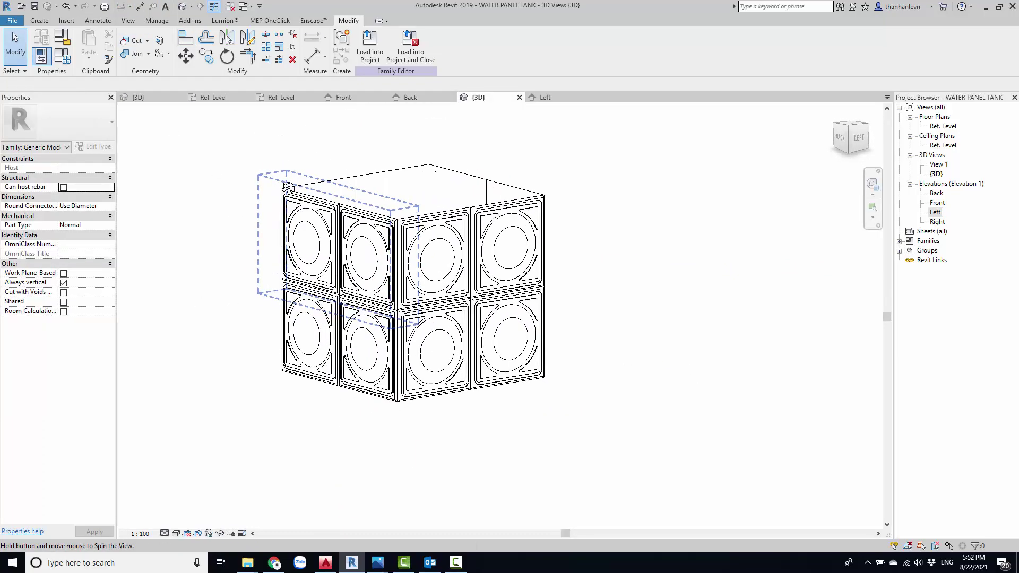
Set N3 to 3 so the tank is three panels high (H 3000).
click(62, 56)
click(700, 144)
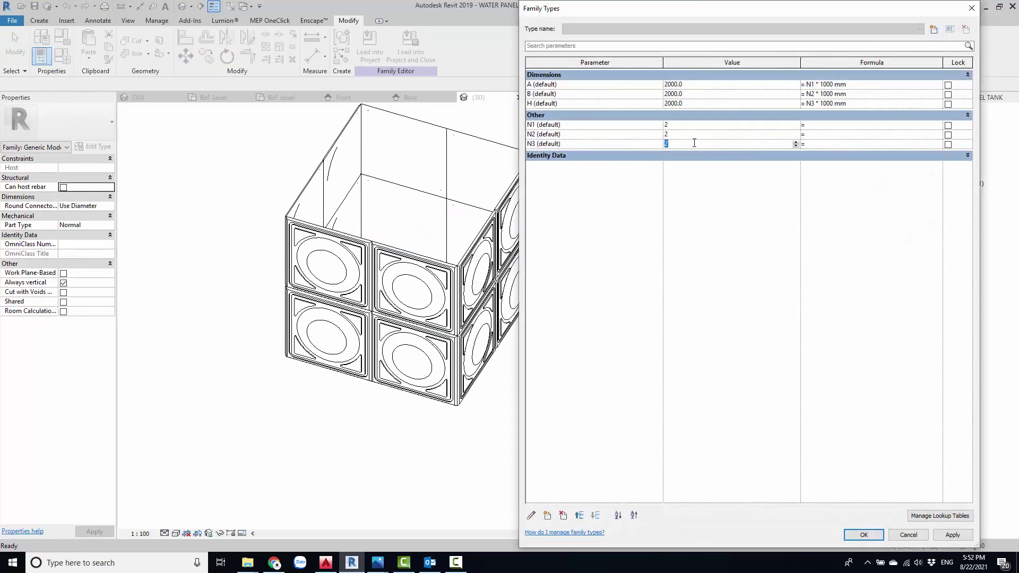
click(951, 535)
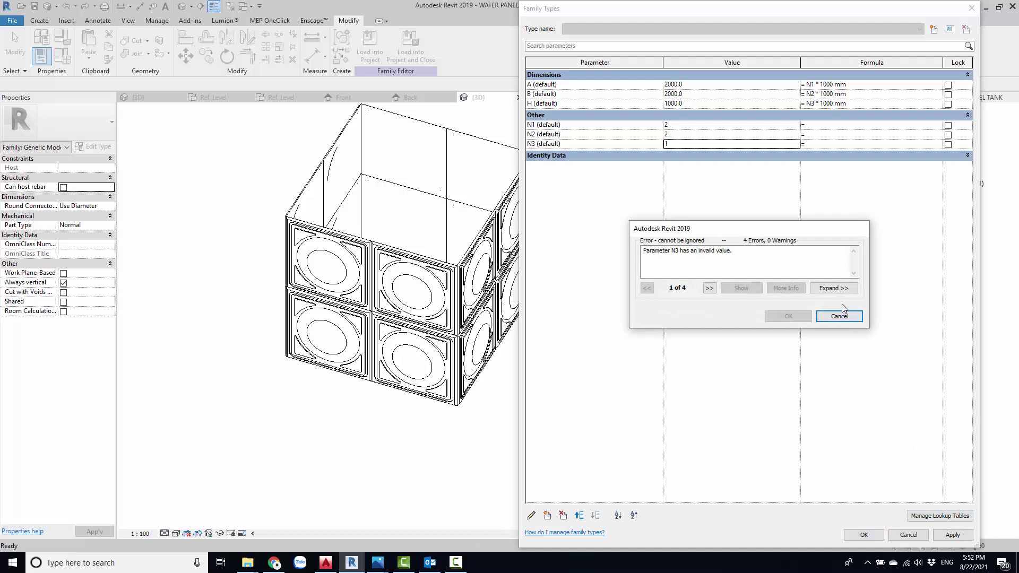
click(837, 317)
text(3)
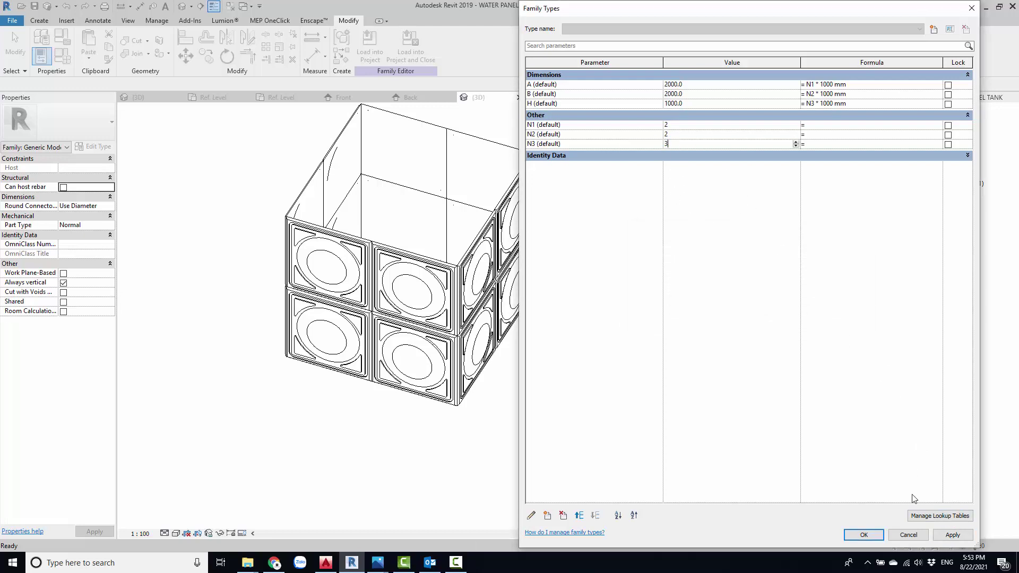
click(941, 537)
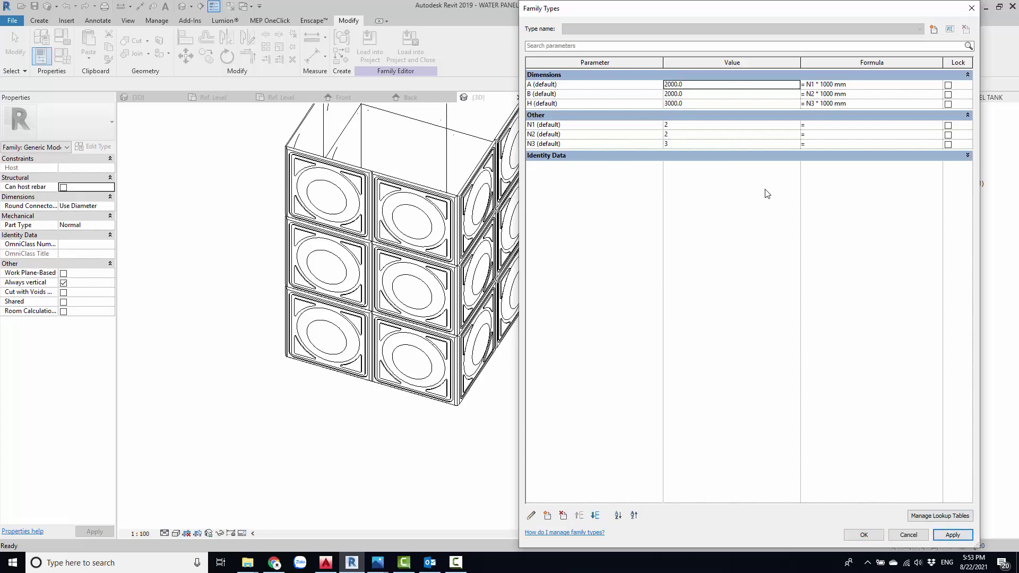
Set N2 to 4 for a 4000 mm length and confirm Family Types.
click(691, 135)
text(4)
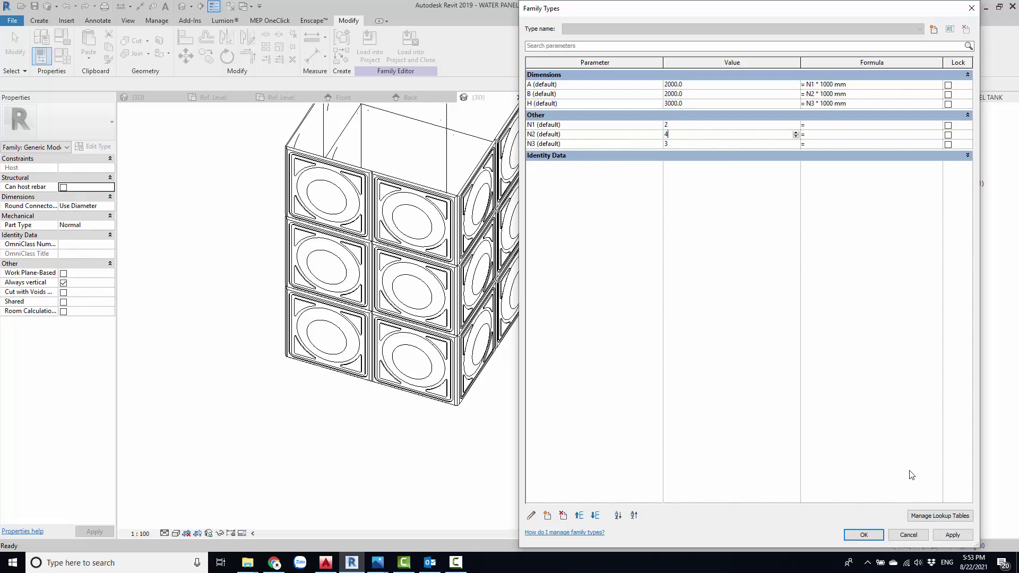
click(939, 538)
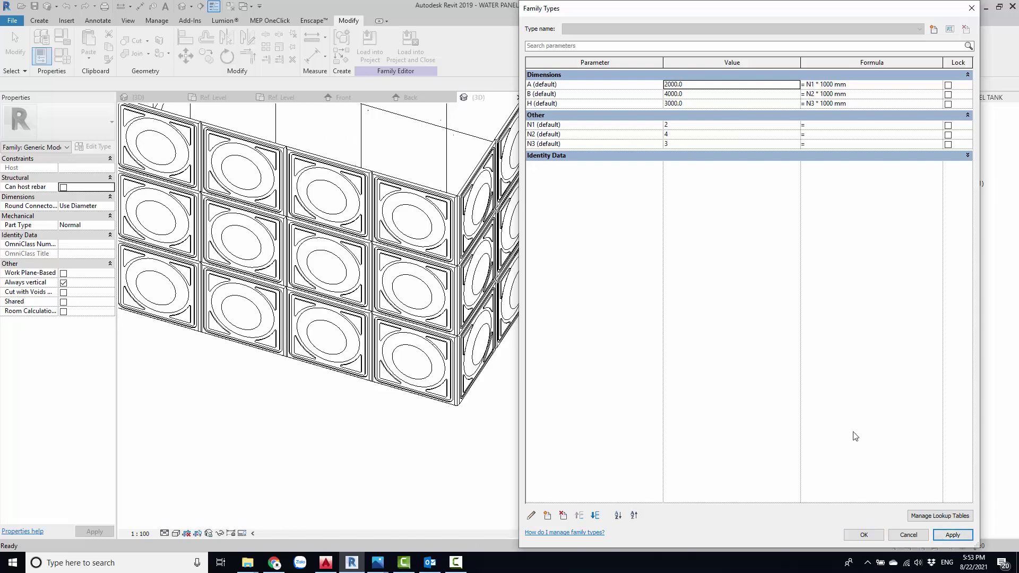
click(855, 537)
scroll(580, 368, down, 5)
scroll(650, 368, down, 2)
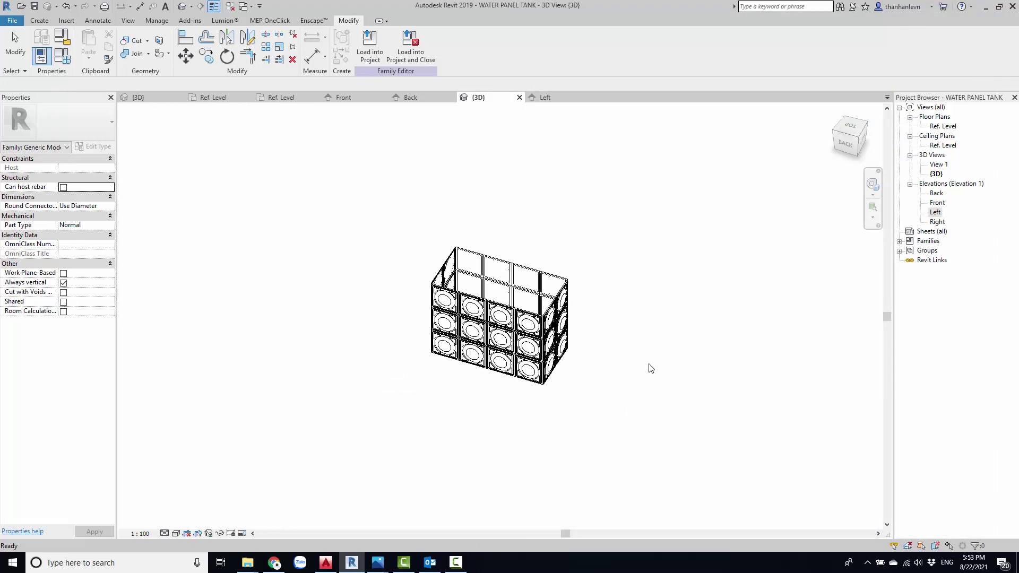
mouse_move(650, 369)
shift+middle_down()
mouse_move(530, 345)
mouse_move(517, 153)
mouse_move(686, 357)
shift+middle_up()
scroll(497, 390, up, 3)
scroll(496, 390, up, 2)
scroll(555, 357, up, 1)
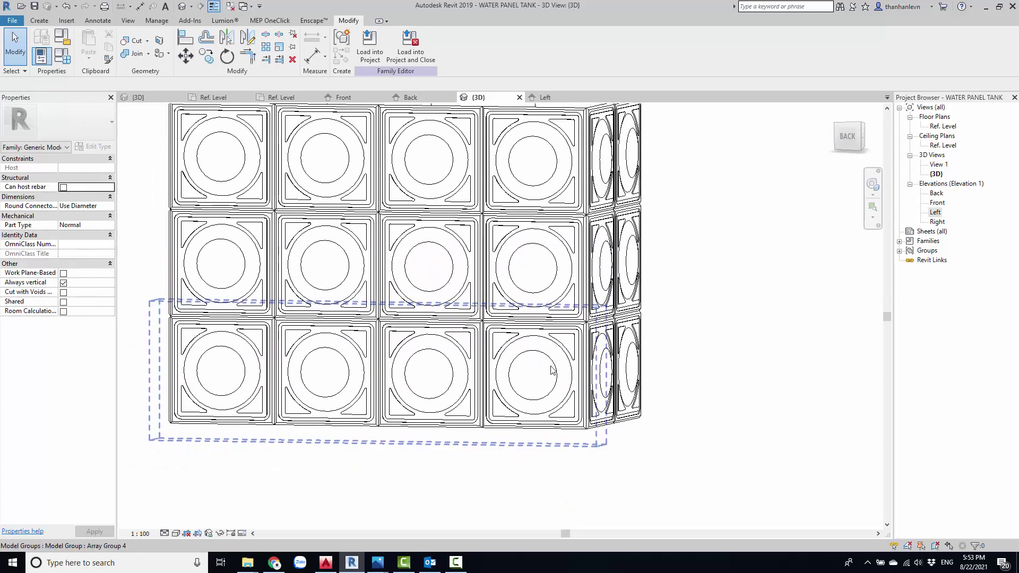
click(550, 366)
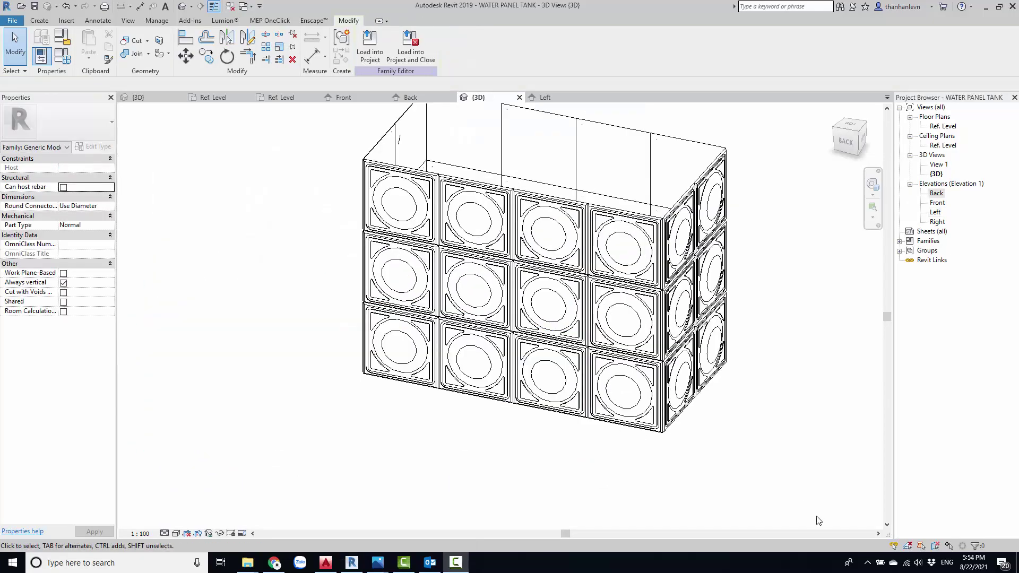
mouse_move(350, 276)
shift+middle_down()
mouse_move(421, 348)
mouse_move(647, 353)
shift+middle_up()
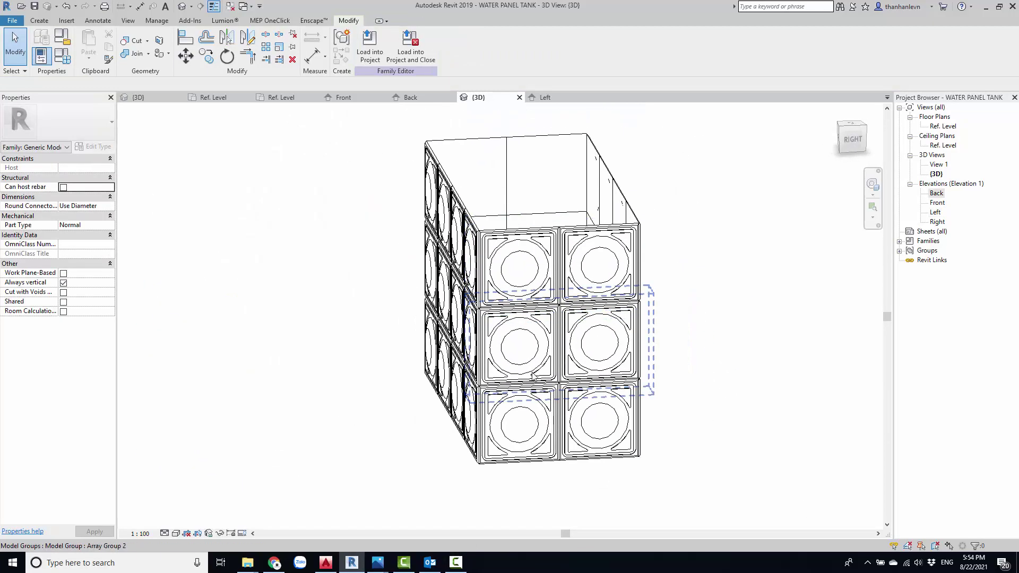
scroll(557, 403, up, 2)
shift+middle_drag(535, 361, 680, 391)
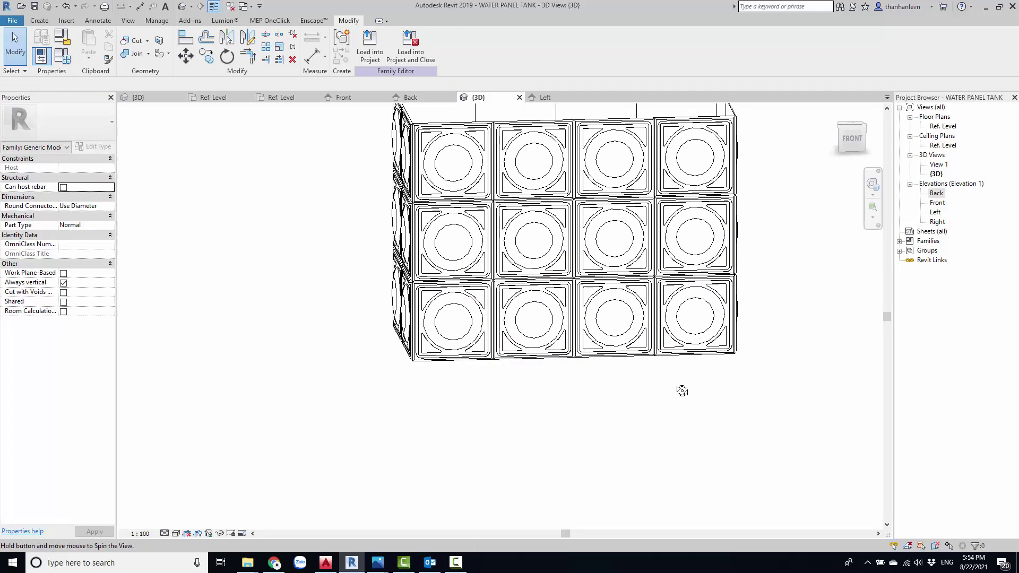
mouse_move(618, 332)
shift+middle_down()
mouse_move(699, 330)
mouse_move(635, 334)
mouse_move(746, 371)
mouse_move(705, 341)
shift+middle_up()
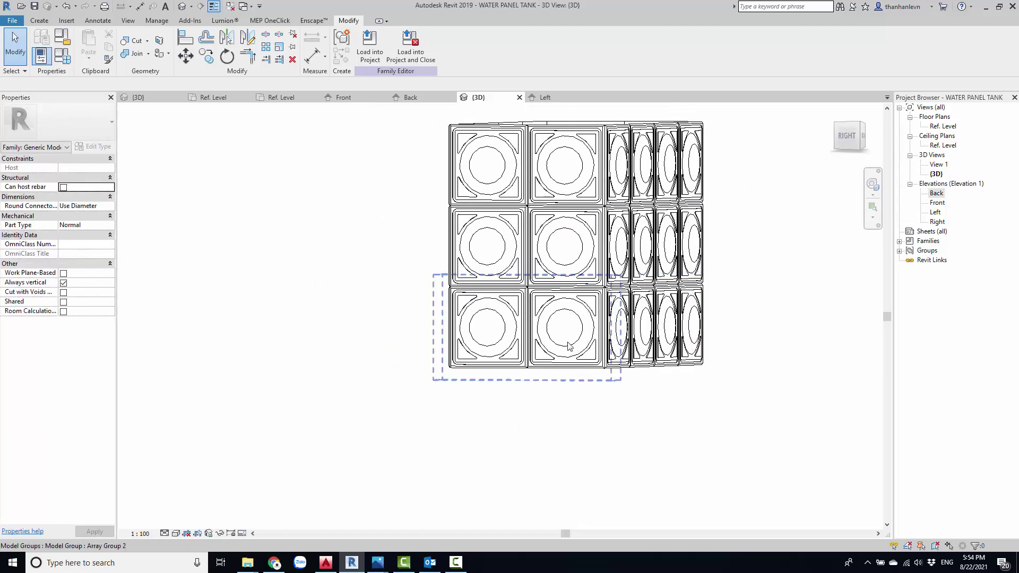
mouse_move(569, 346)
shift+middle_down()
mouse_move(616, 366)
mouse_move(595, 372)
shift+middle_up()
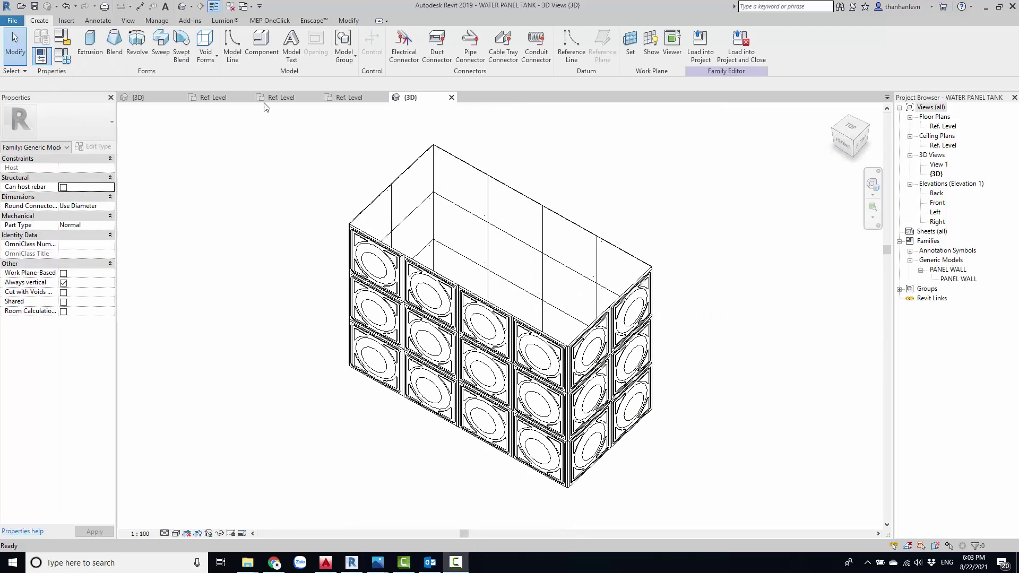
Load the PANEL FLOOR family into the WATER PANEL TANK project.
click(266, 99)
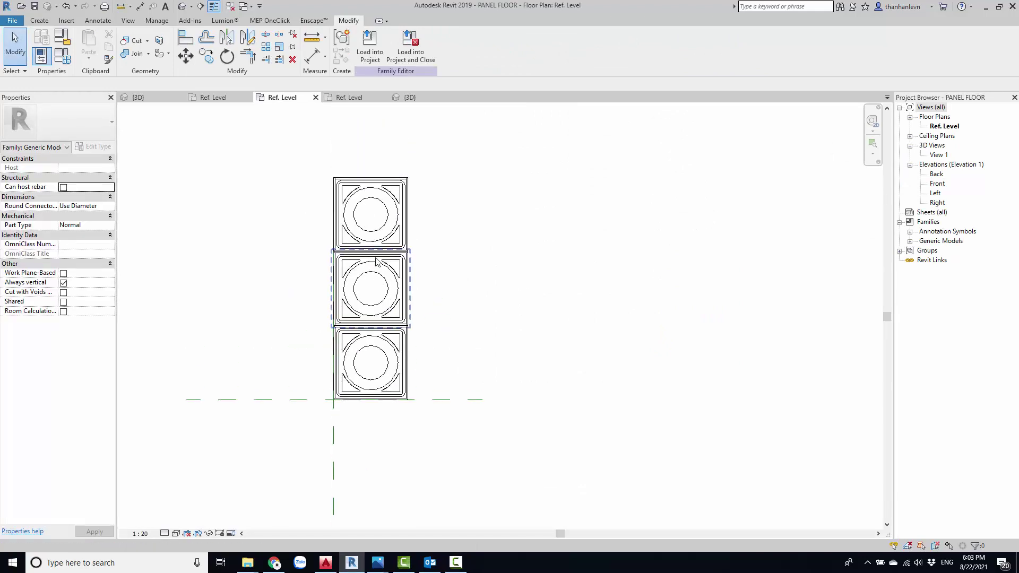
middle_drag(376, 261, 397, 220)
click(370, 51)
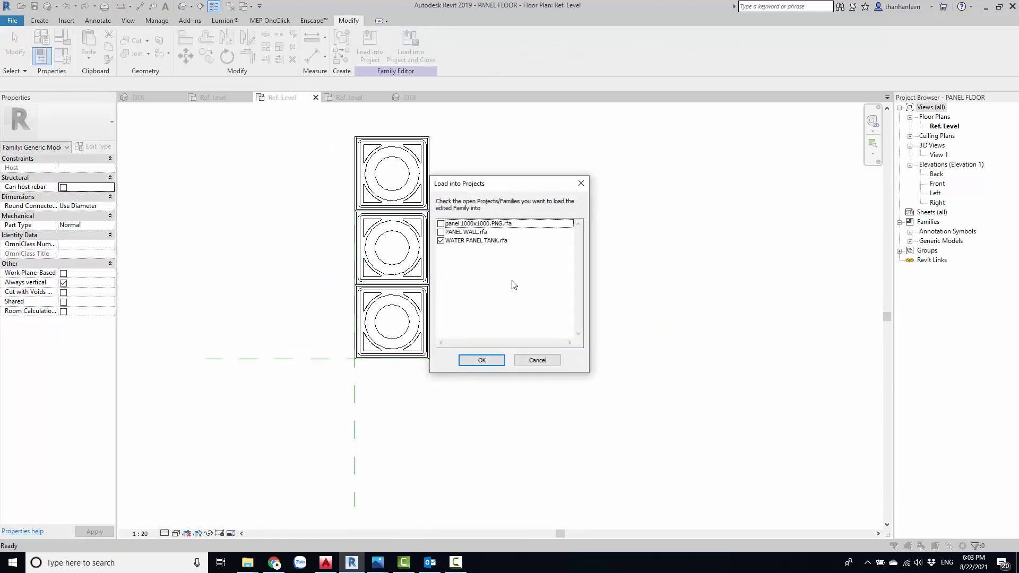
click(474, 360)
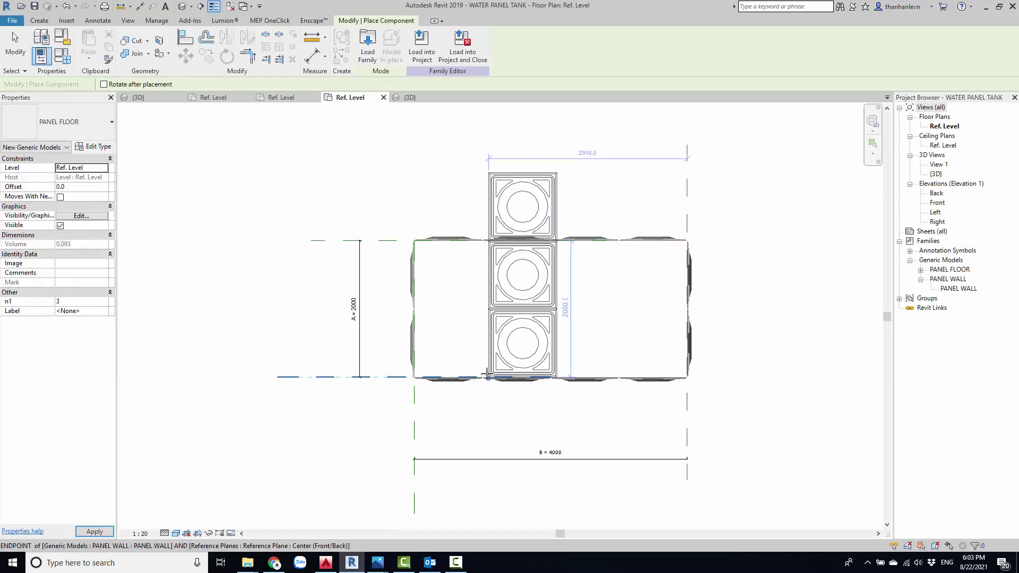
Rotate the floor panels horizontal and place the three-panel row inside the tank.
scroll(486, 373, down, 1)
key(space)
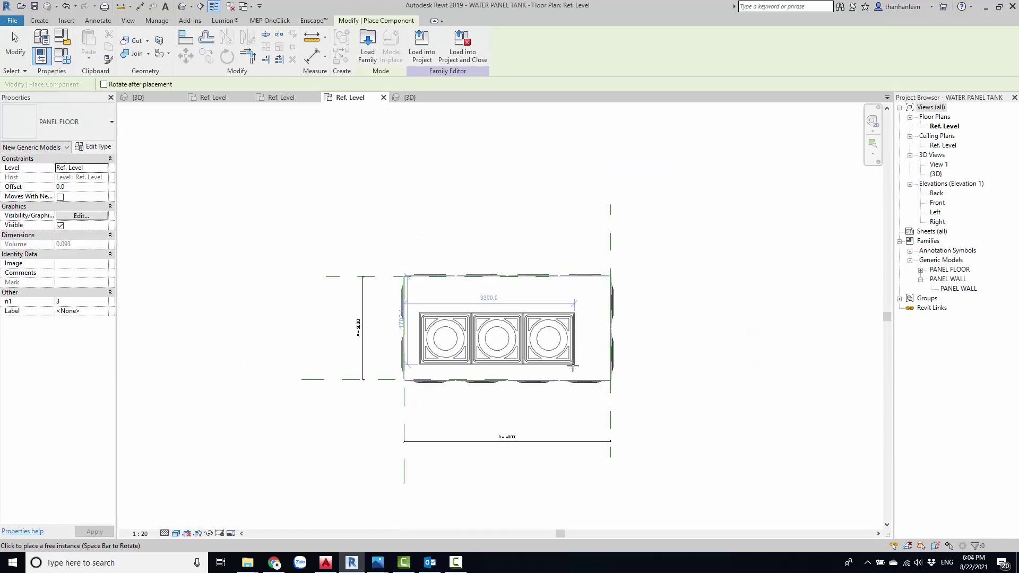
scroll(586, 371, up, 1)
scroll(592, 339, up, 1)
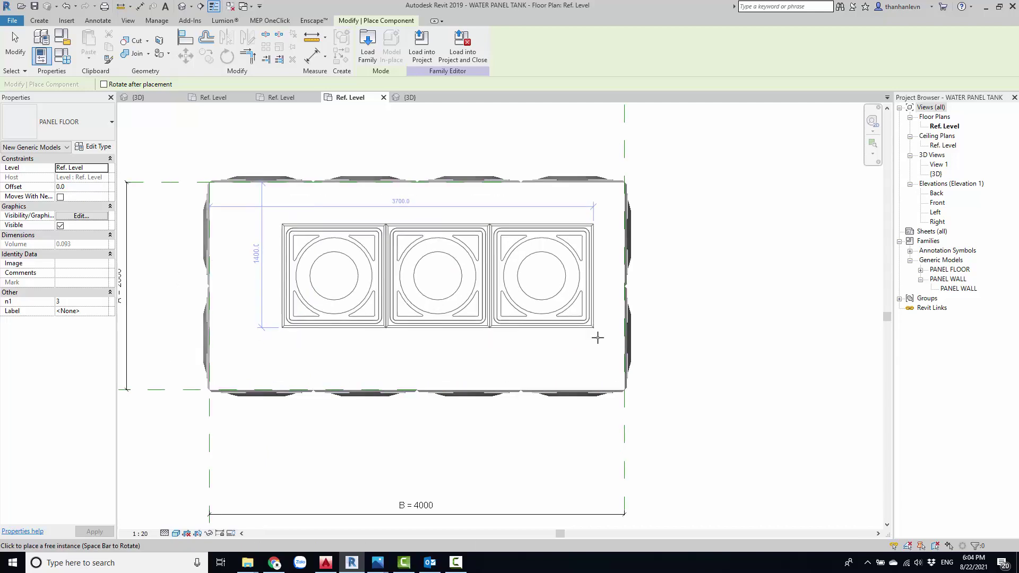
click(534, 367)
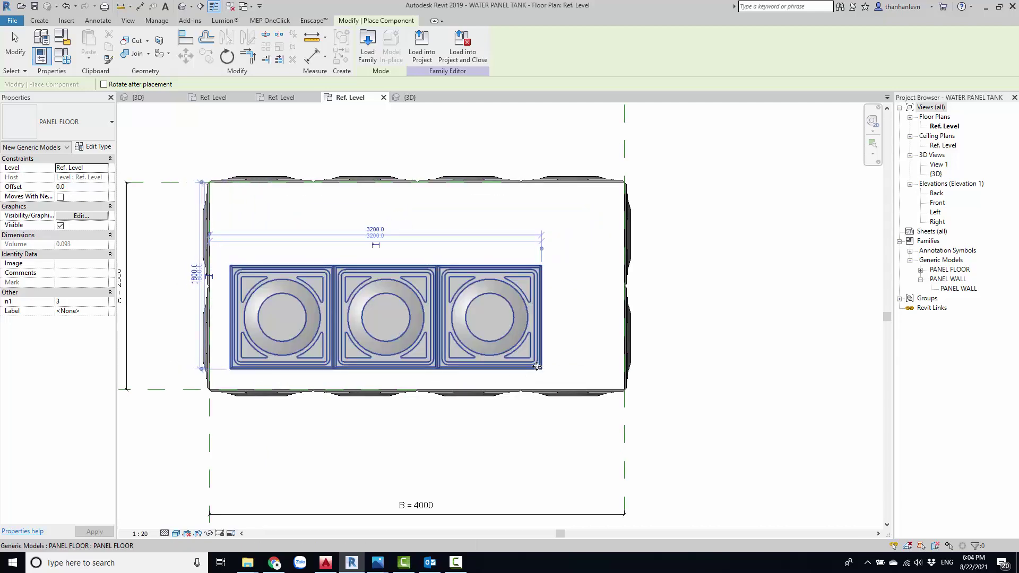
key(Escape)
middle_drag(331, 397, 528, 350)
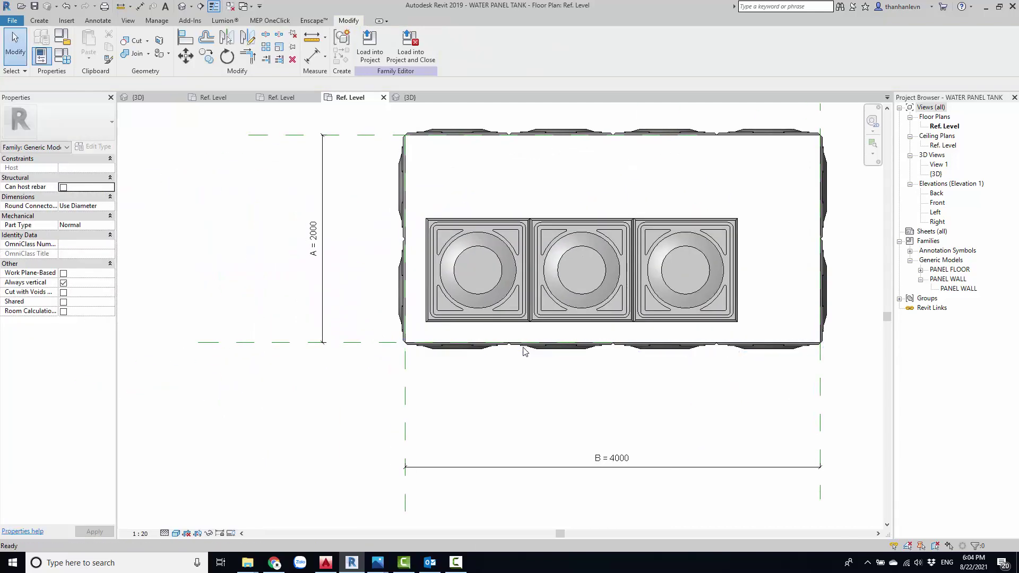
Align the floor row's edges to the tank's vertical and bottom reference planes.
key(a)
key(l)
click(406, 389)
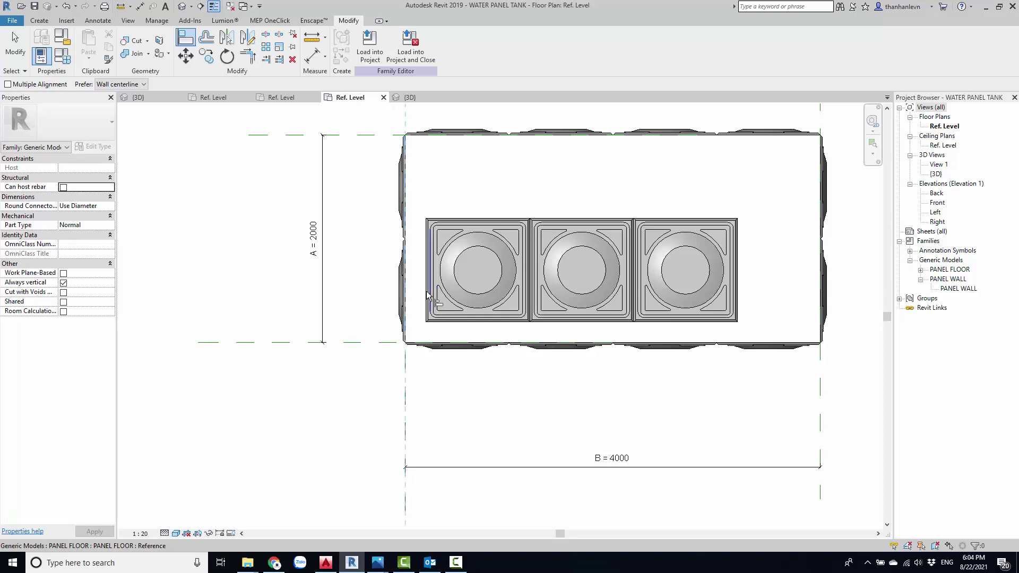
scroll(424, 281, up, 2)
scroll(422, 270, up, 1)
scroll(422, 269, up, 1)
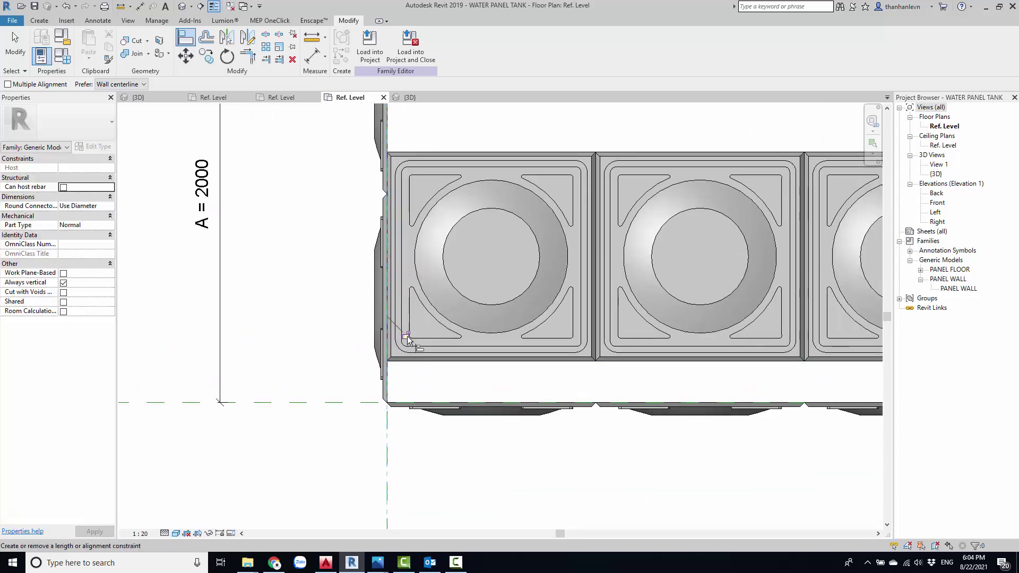
click(329, 403)
click(411, 363)
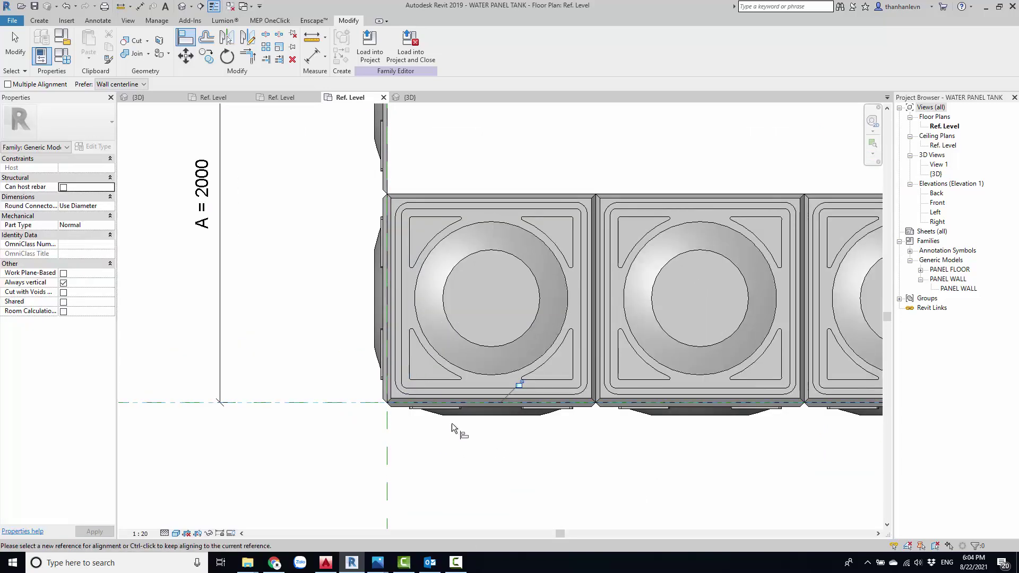
scroll(513, 396, down, 4)
key(Escape)
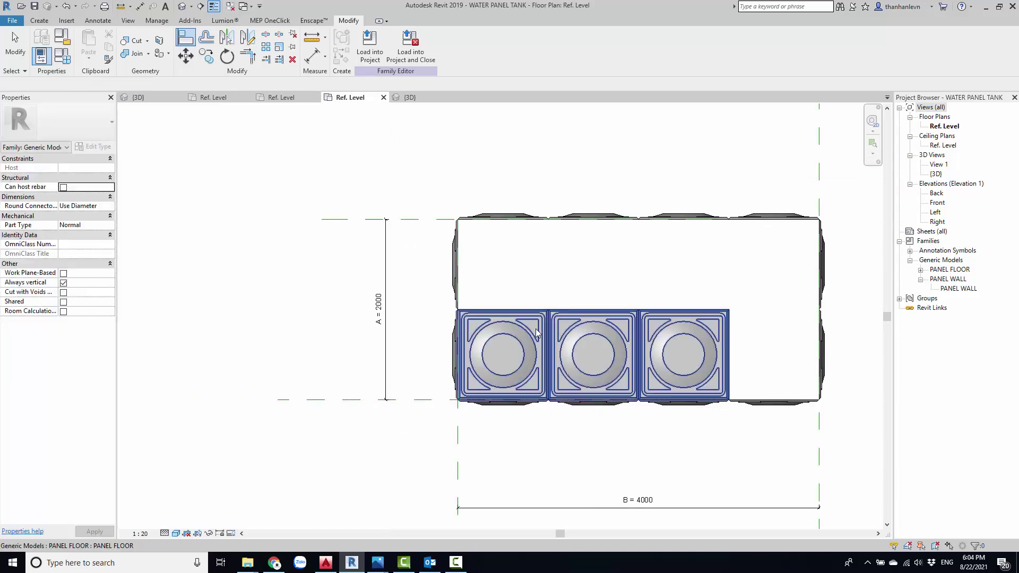
click(578, 368)
middle_drag(631, 344, 614, 301)
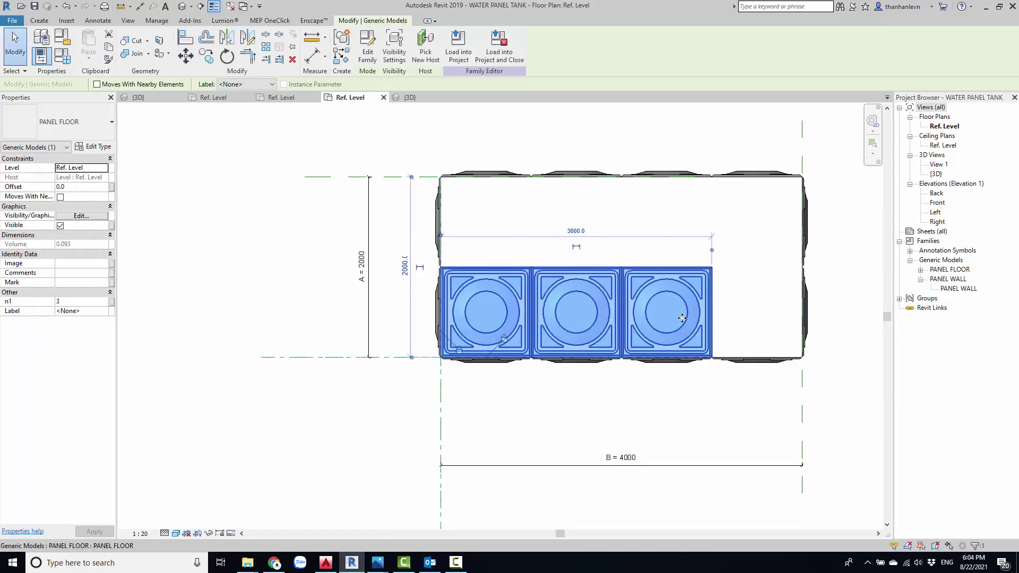
Associate the floor row's n1 count with N2, giving four panels across 4000 mm.
middle_drag(682, 318, 656, 293)
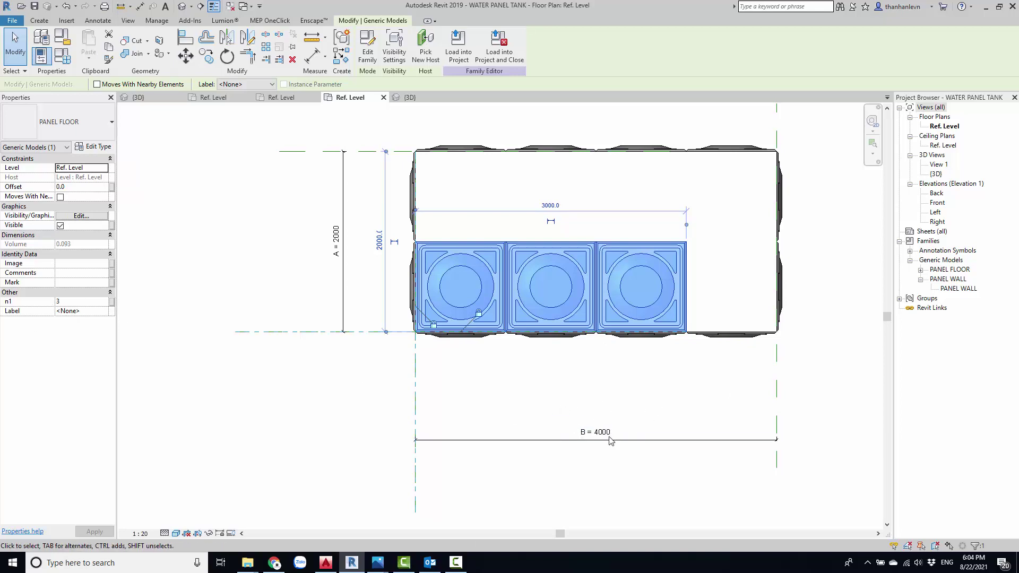
click(109, 303)
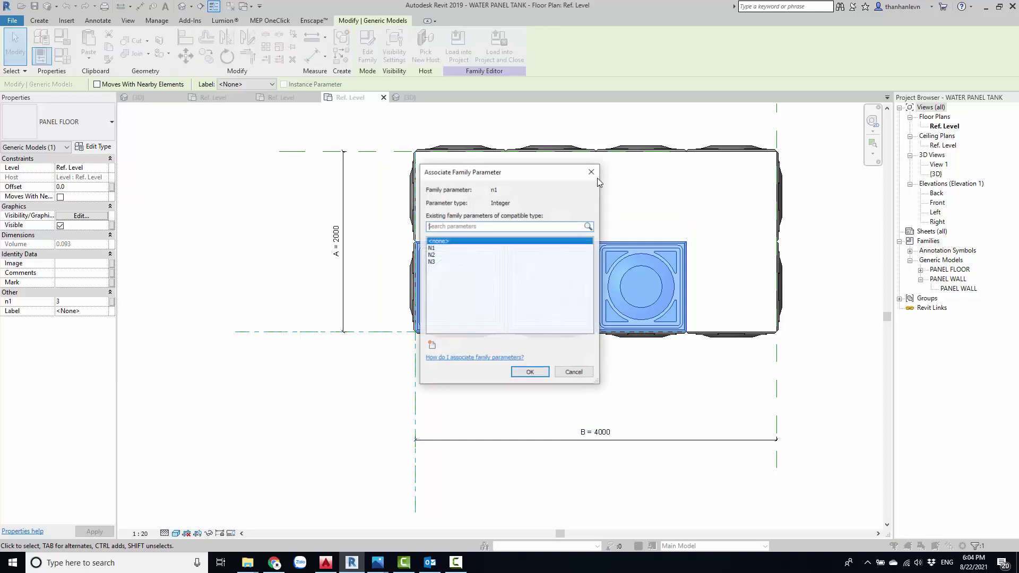
click(433, 255)
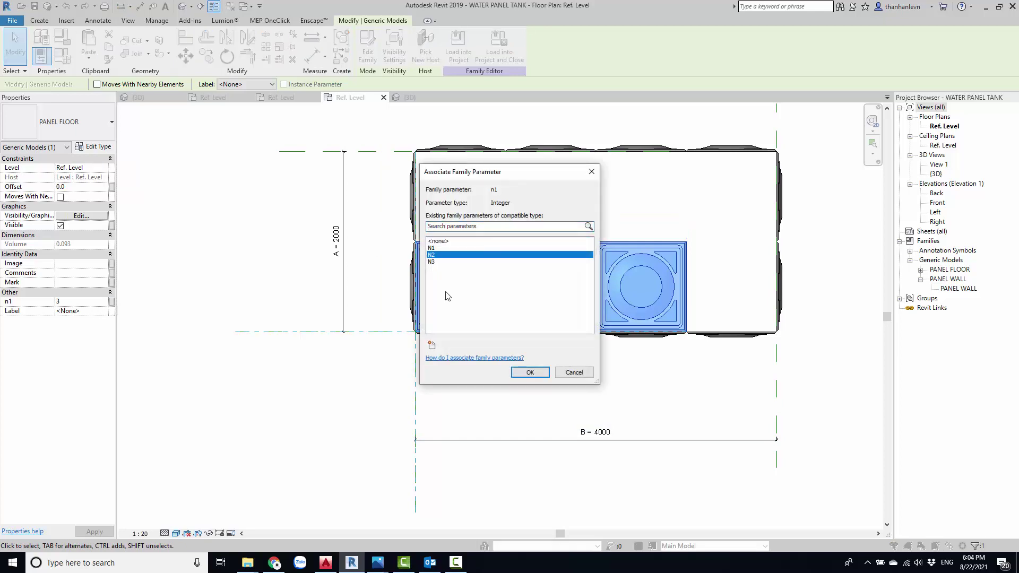
click(530, 373)
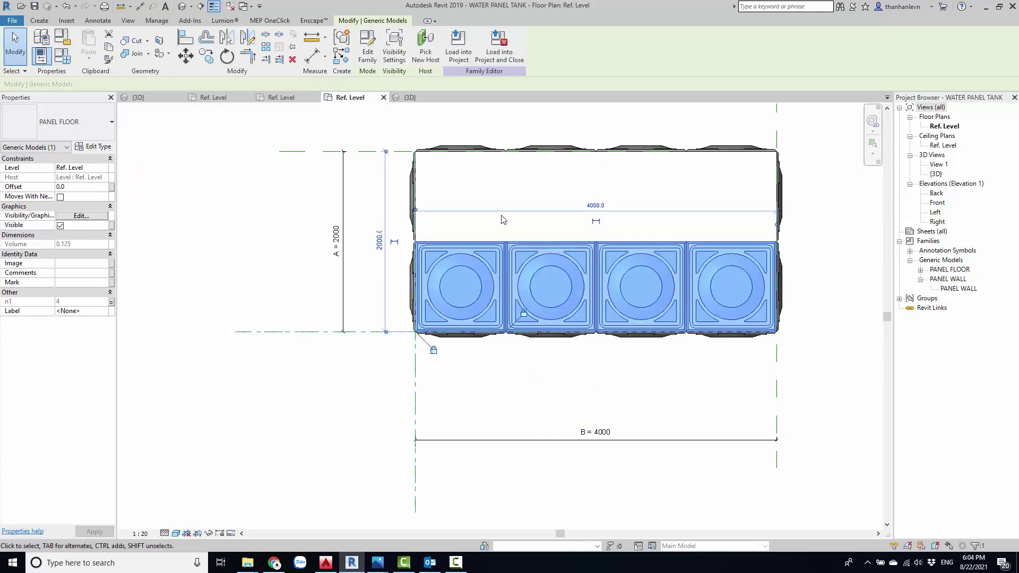
scroll(460, 237, up, 1)
scroll(457, 255, down, 3)
scroll(450, 277, up, 2)
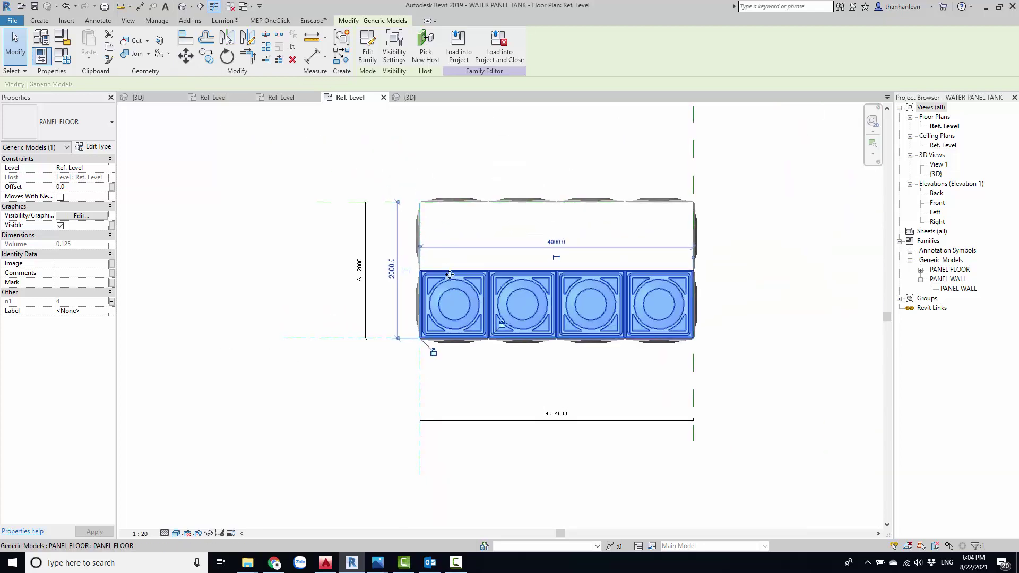
scroll(451, 276, up, 2)
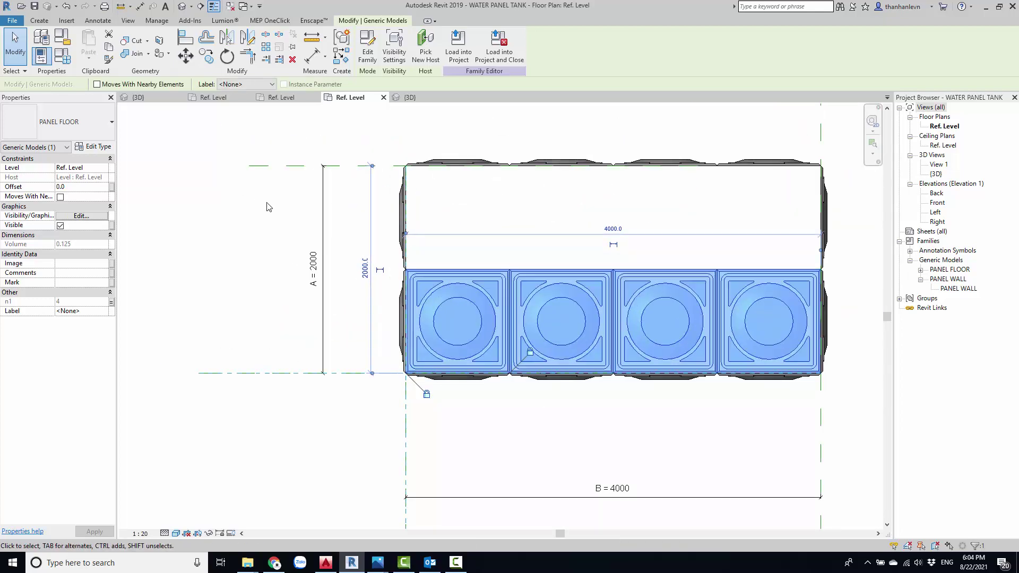
click(229, 213)
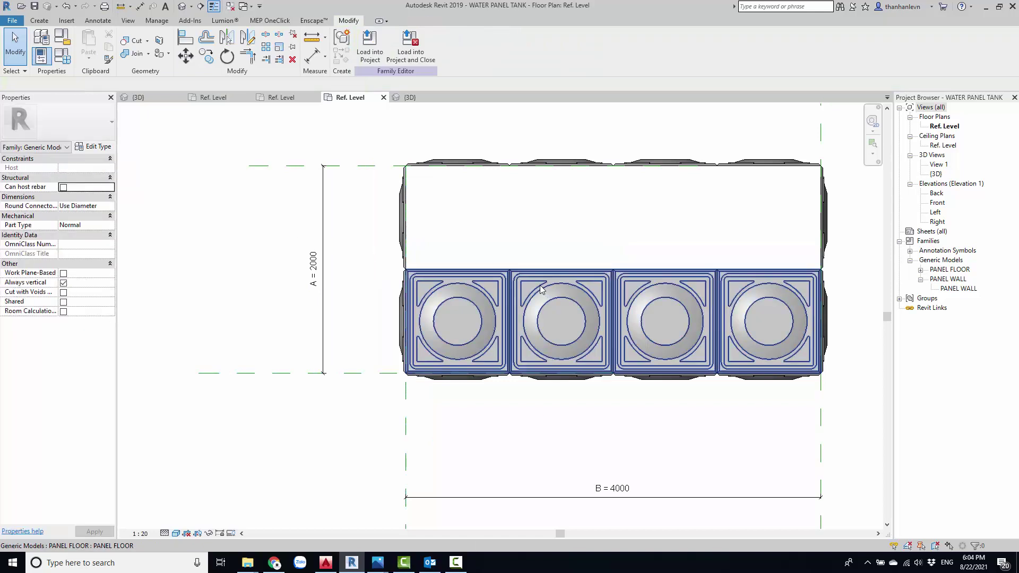
click(448, 275)
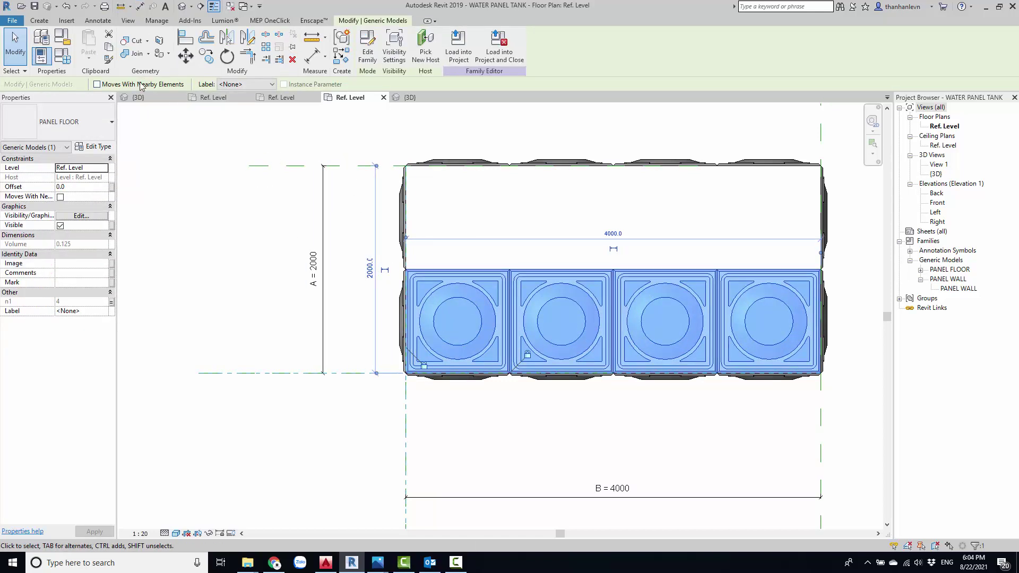
Array the floor row into two rows 1000 apart and label the row count N1.
click(266, 48)
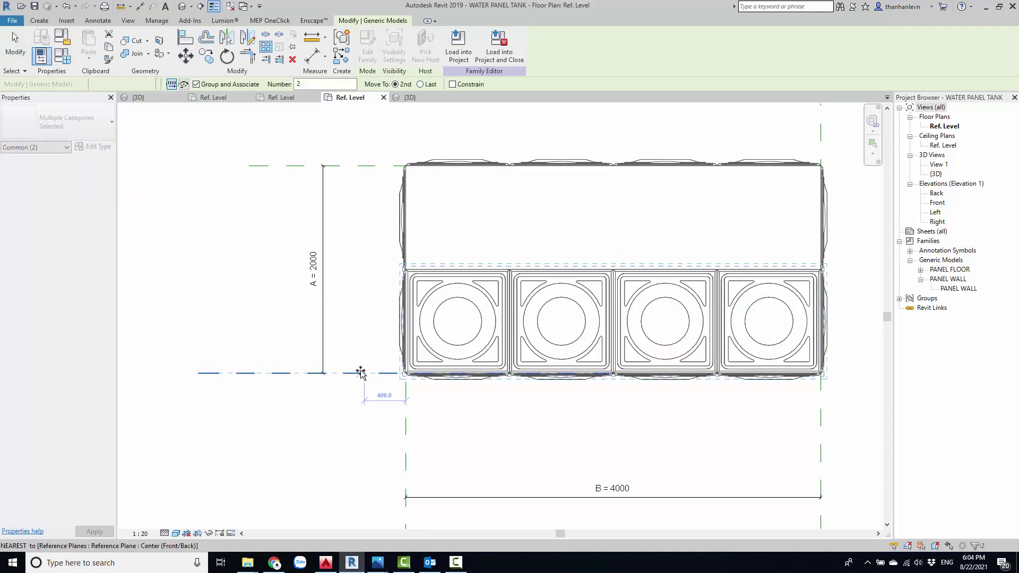
click(364, 373)
text(1000)
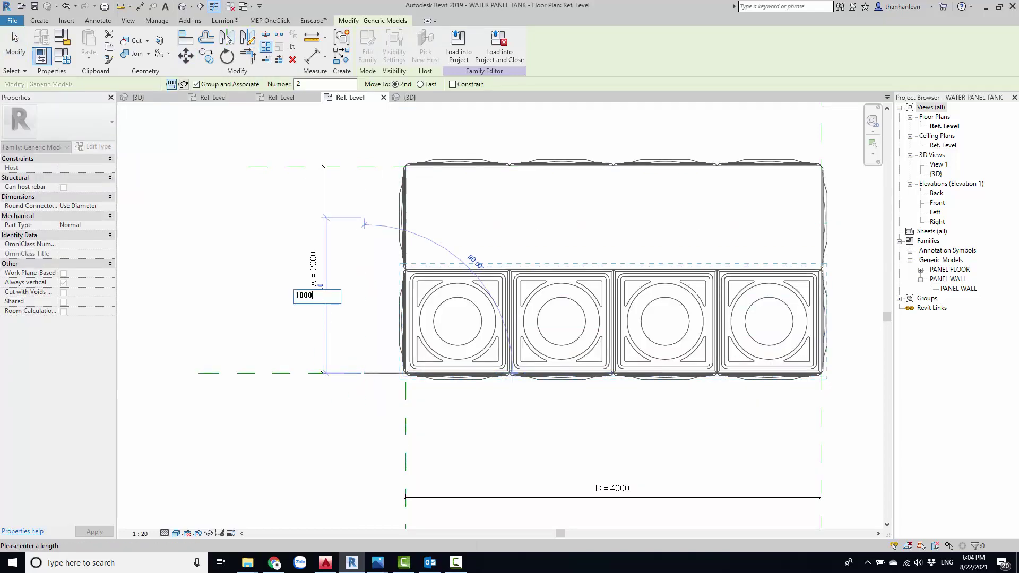
key(Return)
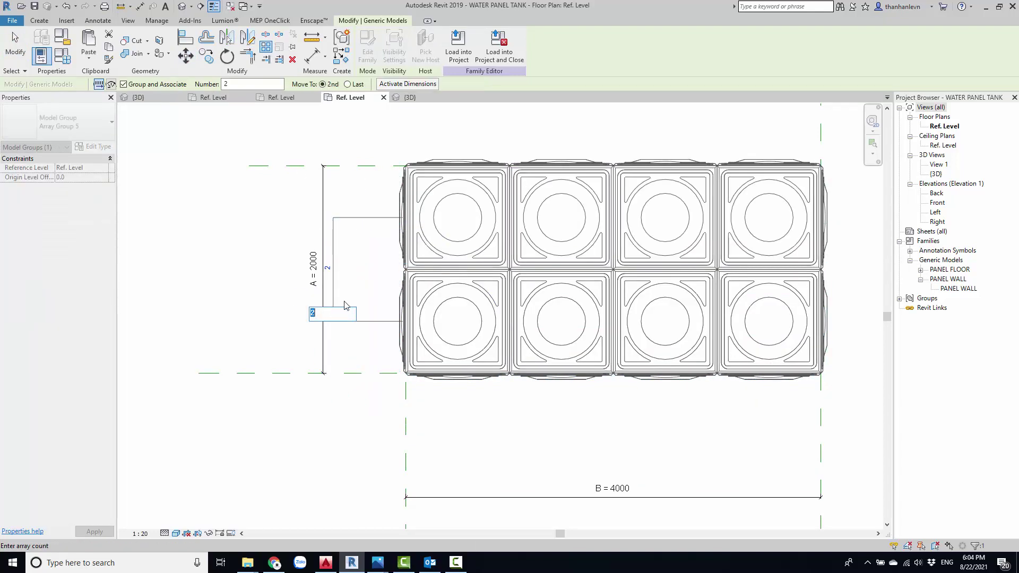
key(Return)
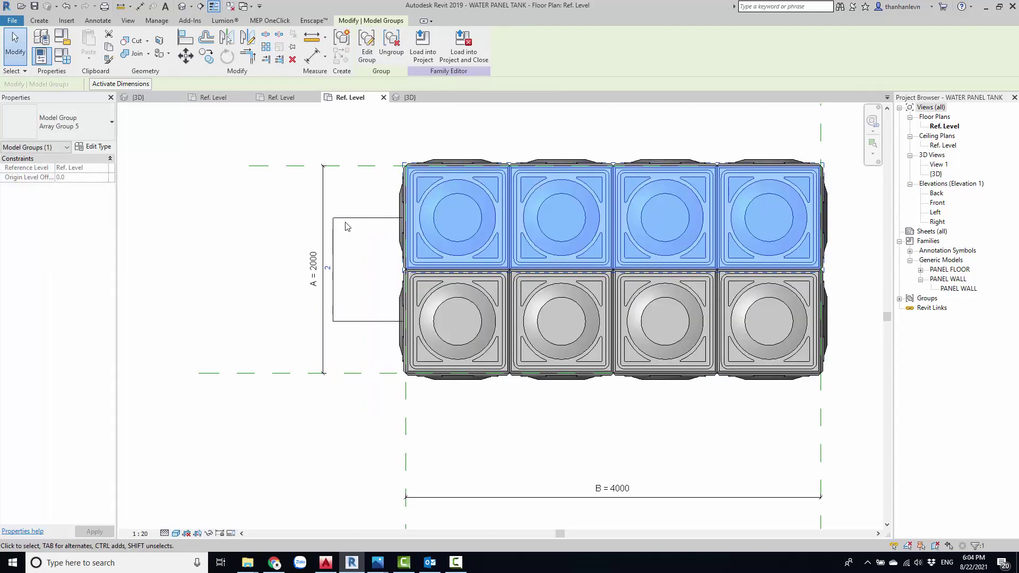
click(343, 221)
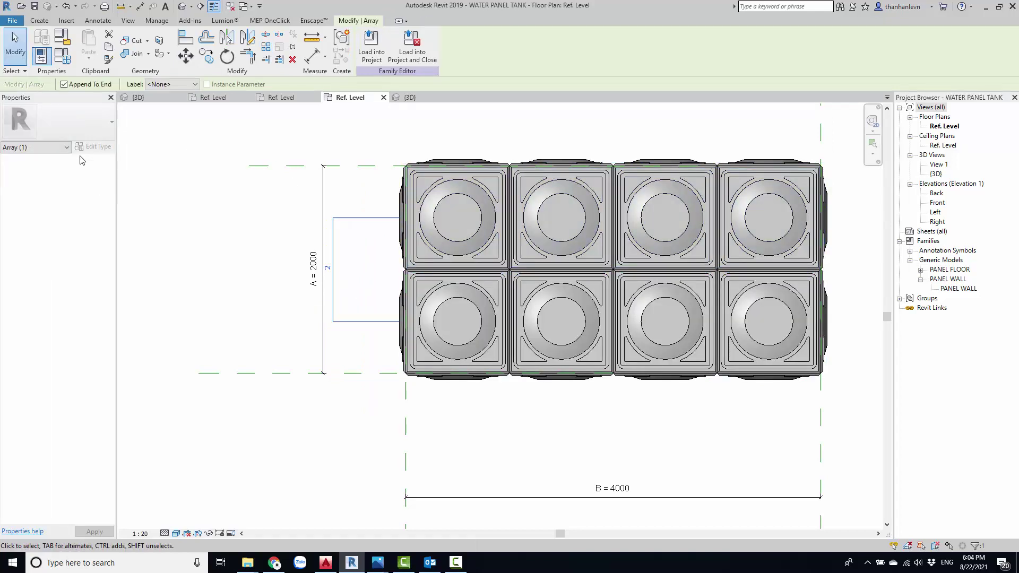
click(170, 85)
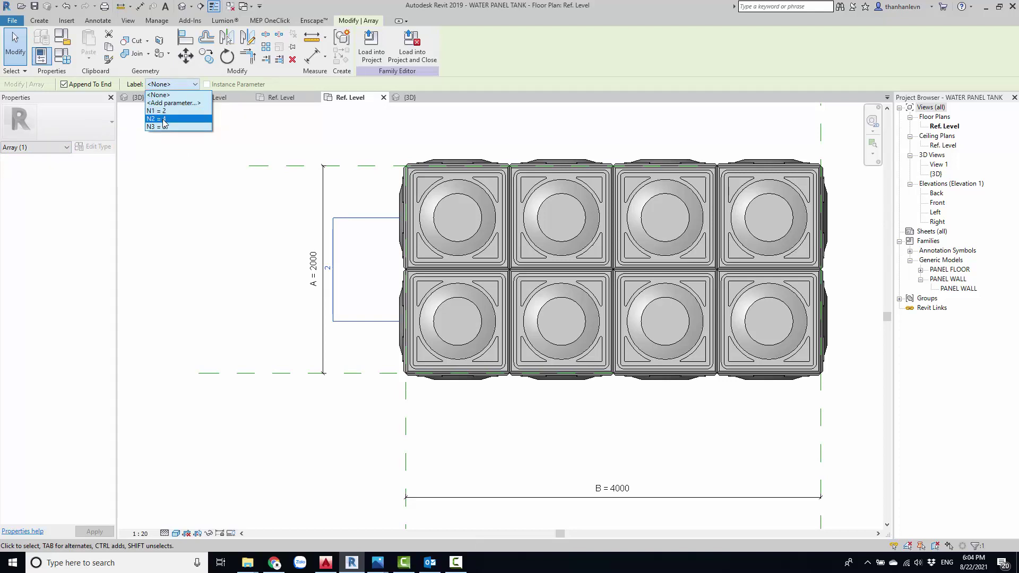
click(251, 192)
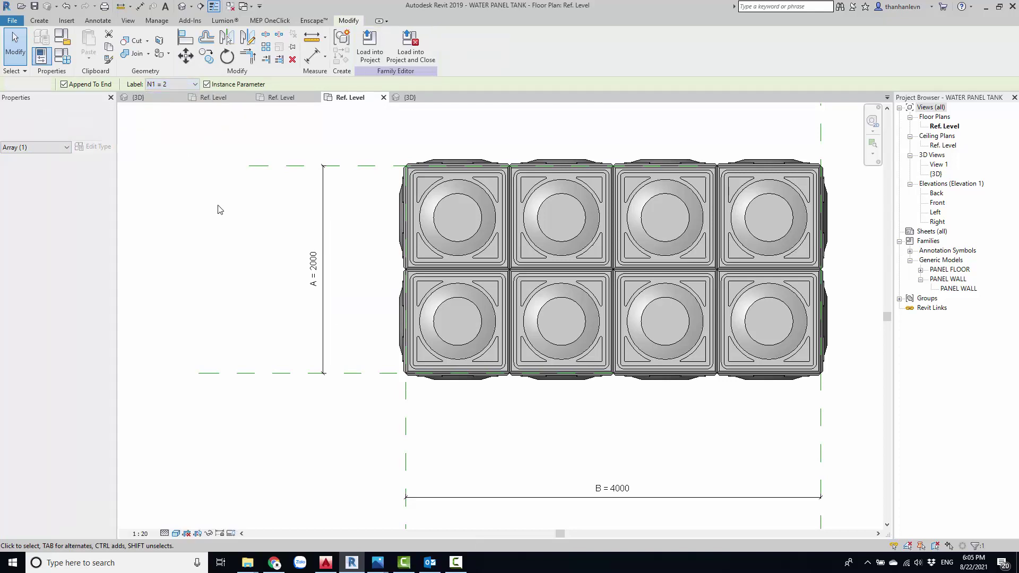
scroll(268, 234, down, 3)
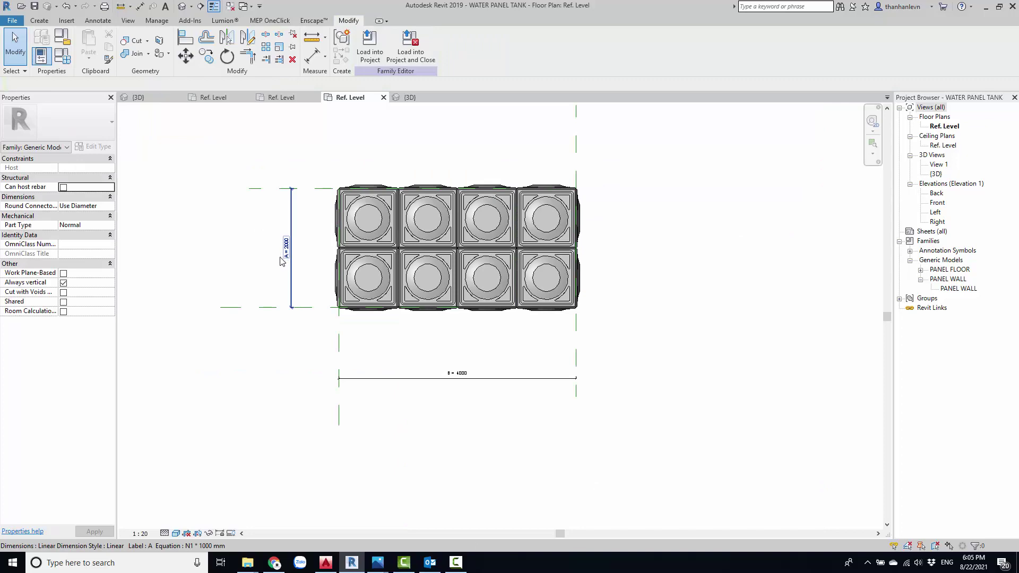
Orbit the 3D tank to view it from the side and from above.
click(181, 7)
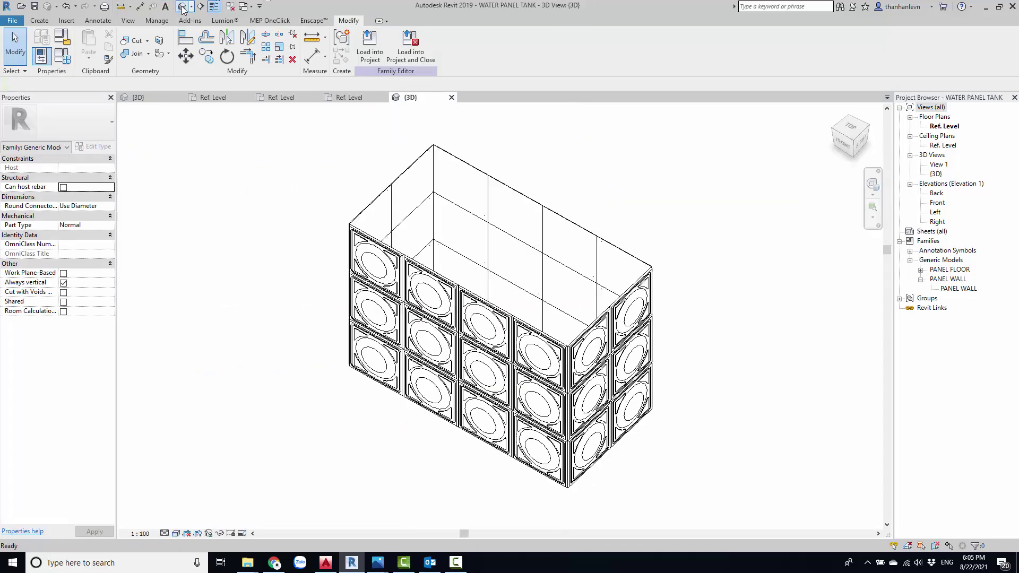
mouse_move(310, 137)
shift+middle_down()
mouse_move(503, 261)
mouse_move(505, 365)
mouse_move(273, 381)
mouse_move(373, 307)
mouse_move(524, 227)
mouse_move(584, 286)
shift+middle_up()
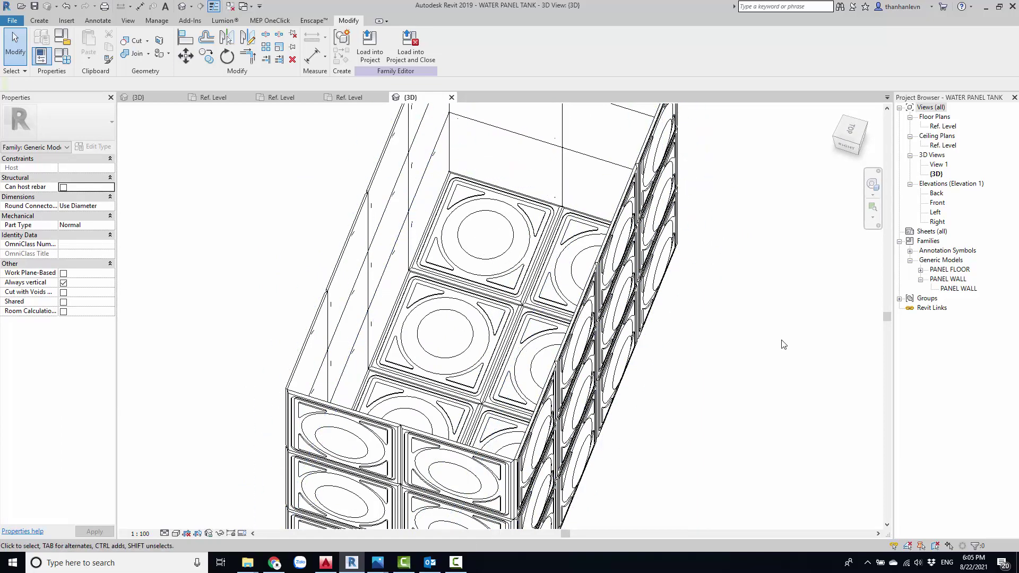
shift+middle_drag(610, 461, 651, 464)
scroll(423, 220, up, 3)
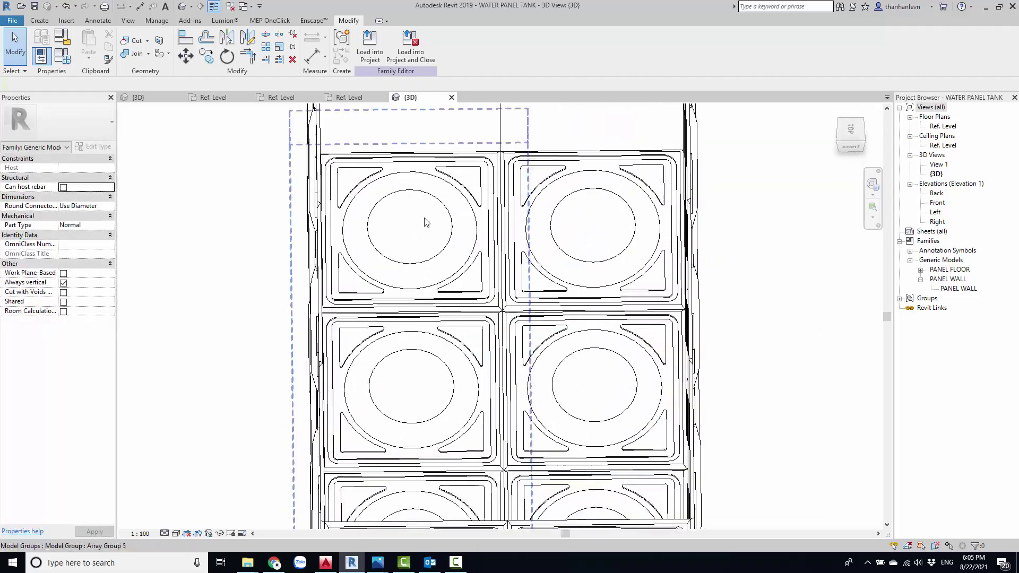
shift+middle_drag(490, 384, 530, 318)
scroll(531, 319, down, 4)
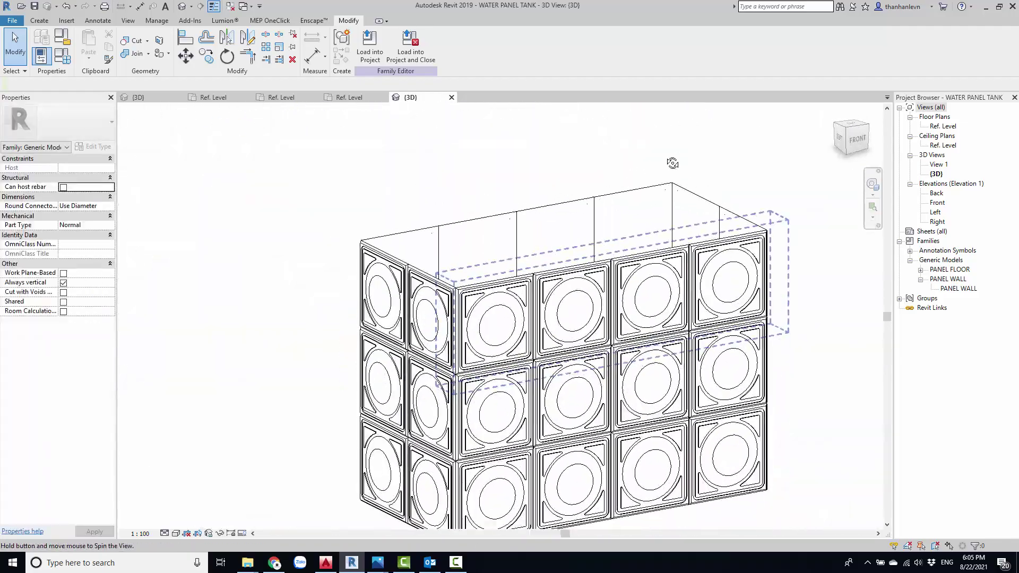
Orbit around the front and underside, selecting the floor panel array group.
mouse_move(671, 163)
shift+middle_down()
mouse_move(631, 307)
mouse_move(671, 141)
mouse_move(653, 359)
mouse_move(658, 265)
mouse_move(663, 310)
mouse_move(725, 198)
mouse_move(723, 341)
shift+middle_up()
mouse_move(563, 379)
shift+middle_down()
mouse_move(536, 337)
mouse_move(504, 340)
shift+middle_up()
scroll(433, 342, up, 5)
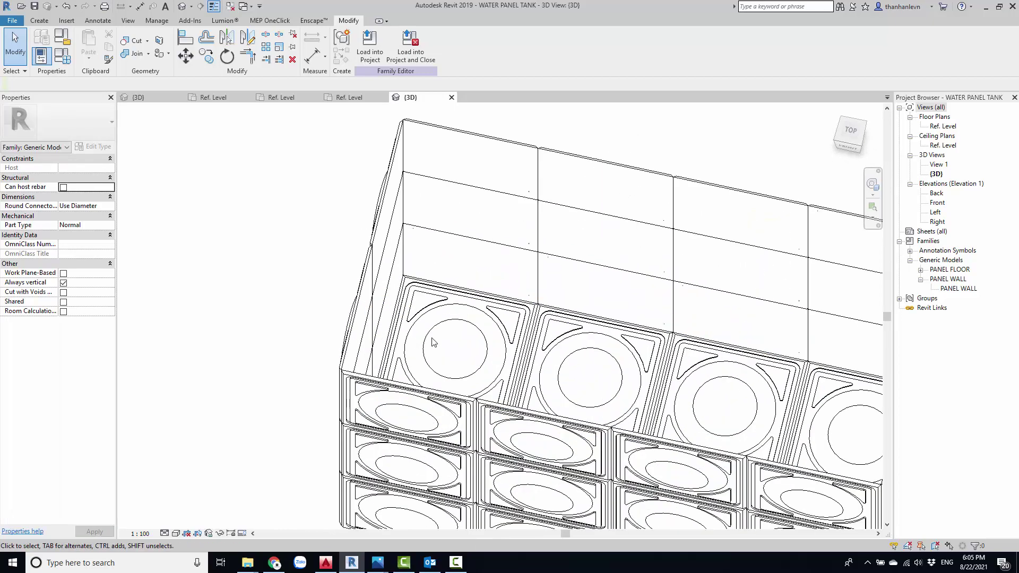
scroll(428, 320, down, 5)
mouse_move(428, 319)
shift+middle_down()
mouse_move(486, 209)
mouse_move(614, 291)
mouse_move(581, 237)
mouse_move(595, 345)
mouse_move(698, 317)
mouse_move(739, 421)
mouse_move(666, 428)
shift+middle_up()
click(596, 346)
scroll(596, 346, down, 3)
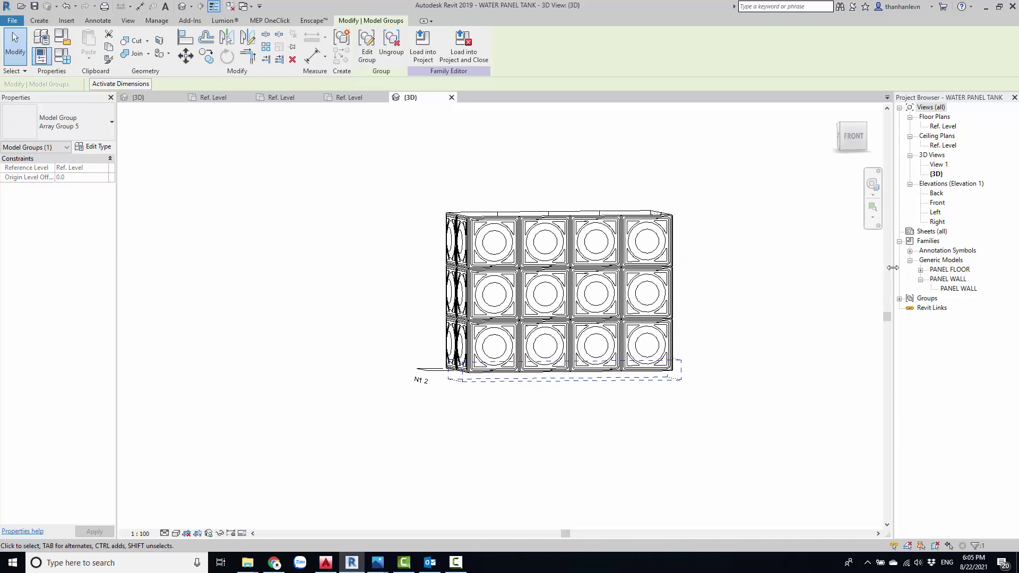
mouse_move(681, 324)
shift+middle_down()
mouse_move(546, 339)
mouse_move(919, 232)
shift+middle_up()
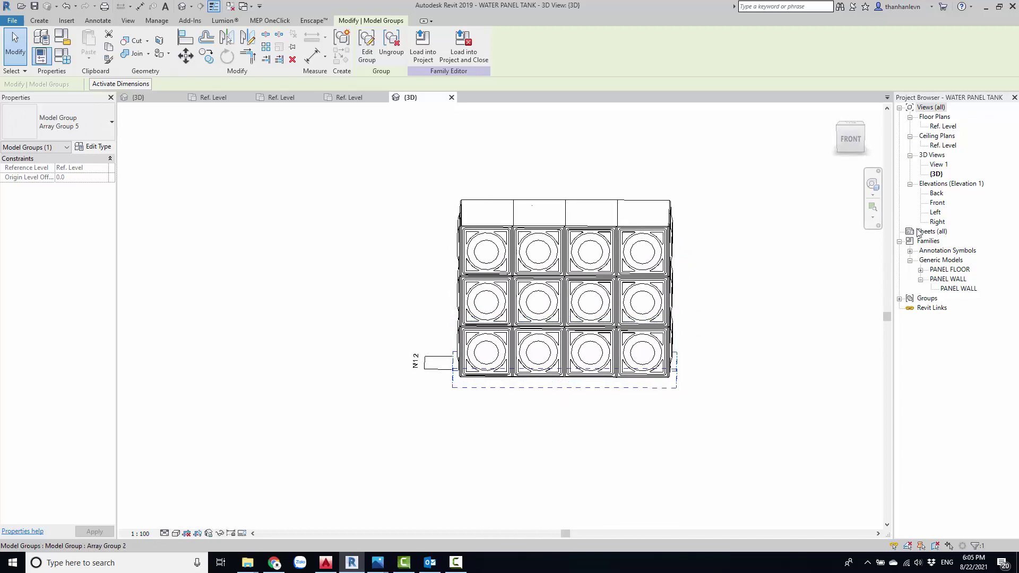
Open the Back elevation and center the floor panel array in view.
double_click(936, 193)
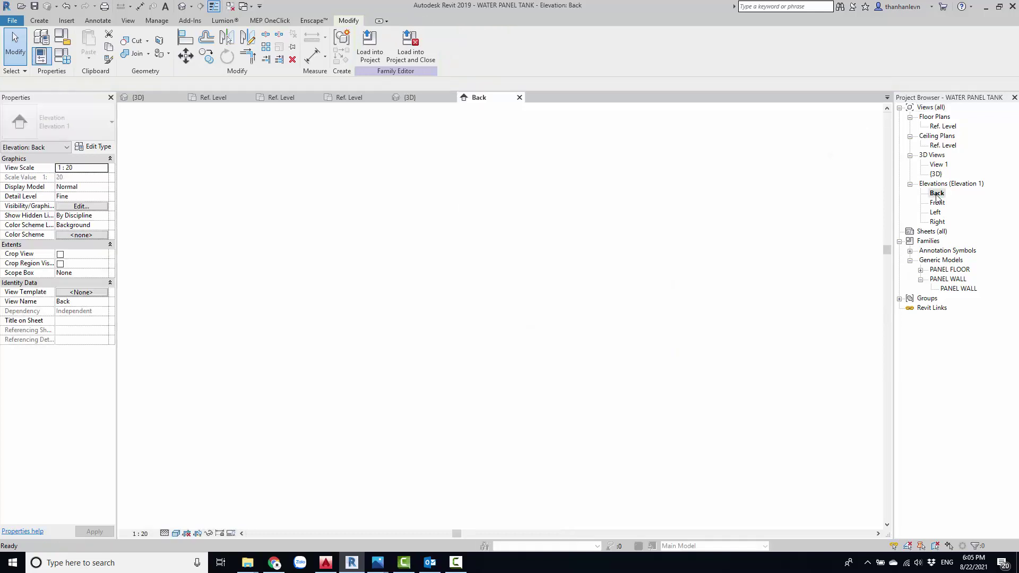
scroll(856, 200, up, 2)
scroll(836, 229, up, 2)
scroll(831, 265, up, 5)
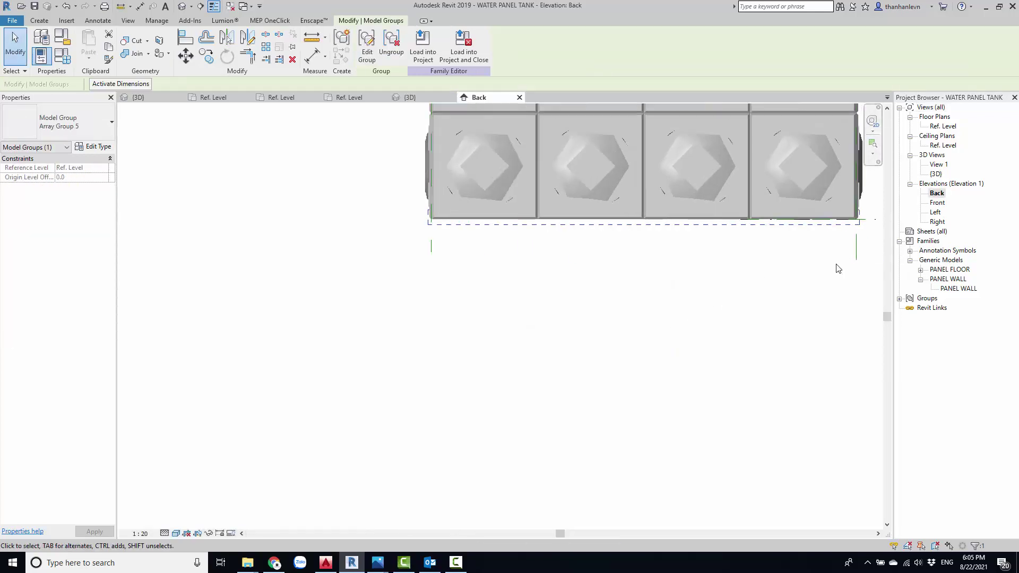
middle_drag(835, 266, 673, 380)
scroll(584, 371, down, 3)
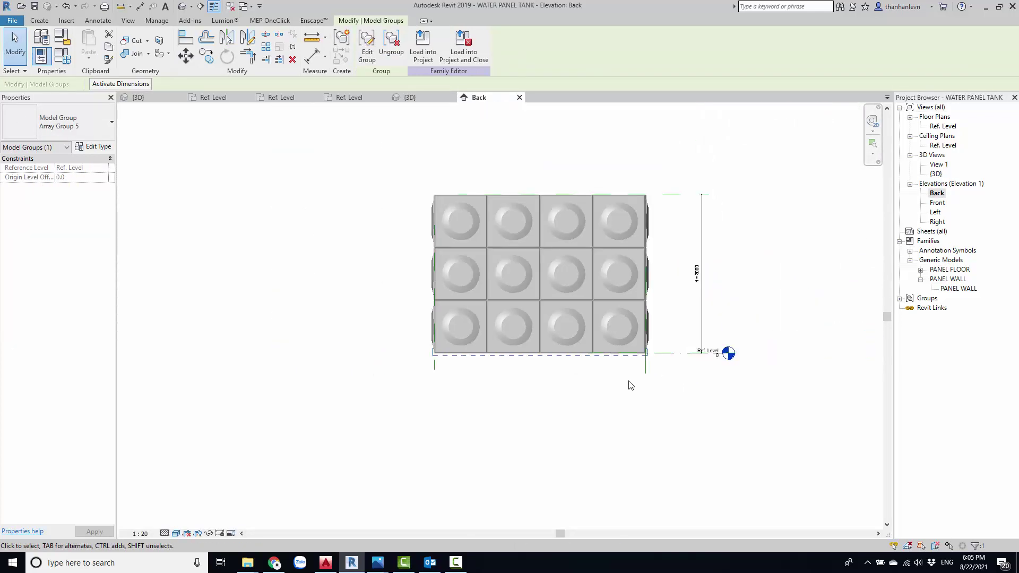
Copy the floor panel array upward and align it with the wall tops as a lid.
key(c)
click(667, 353)
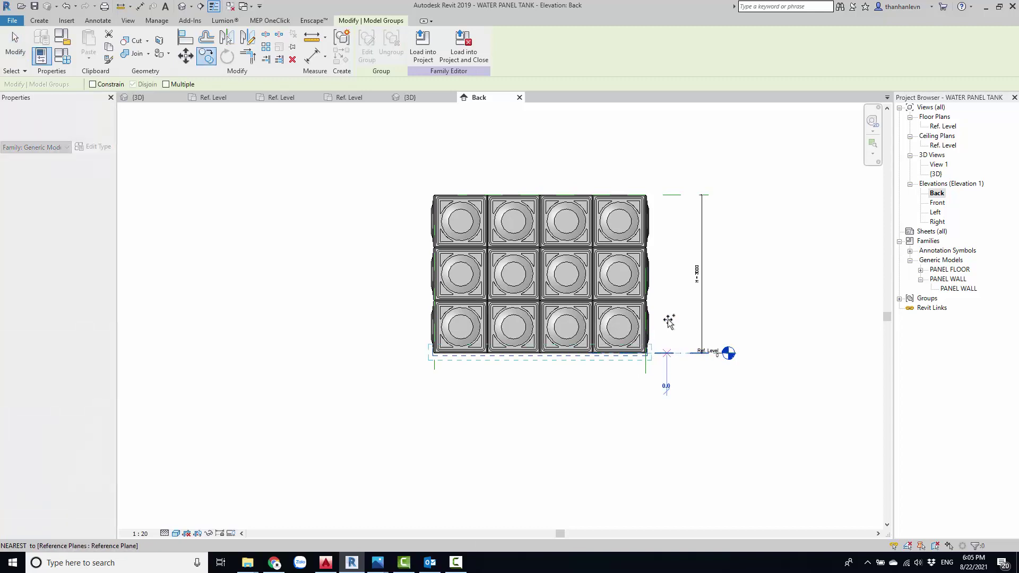
click(668, 154)
scroll(669, 154, up, 3)
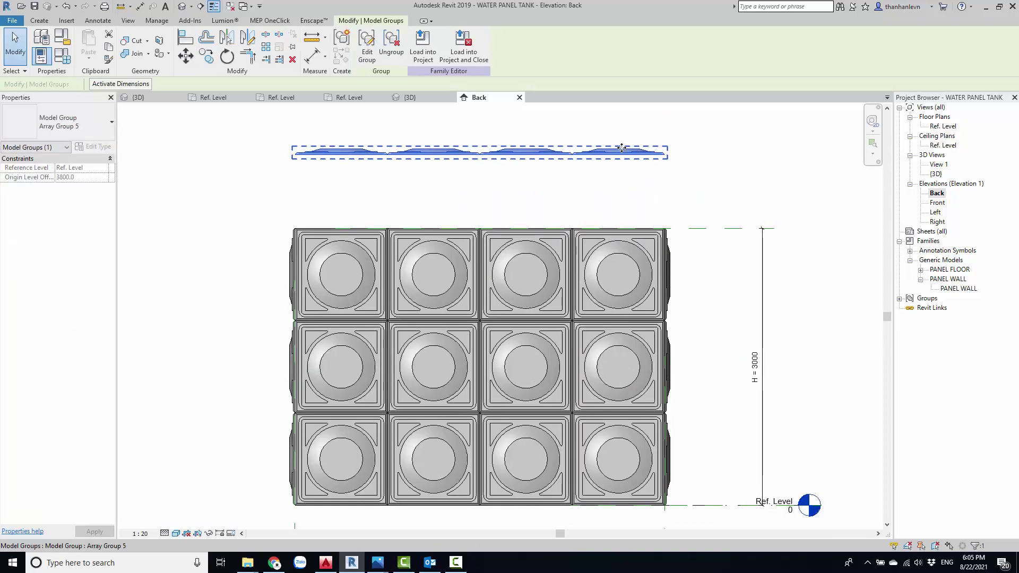
click(374, 48)
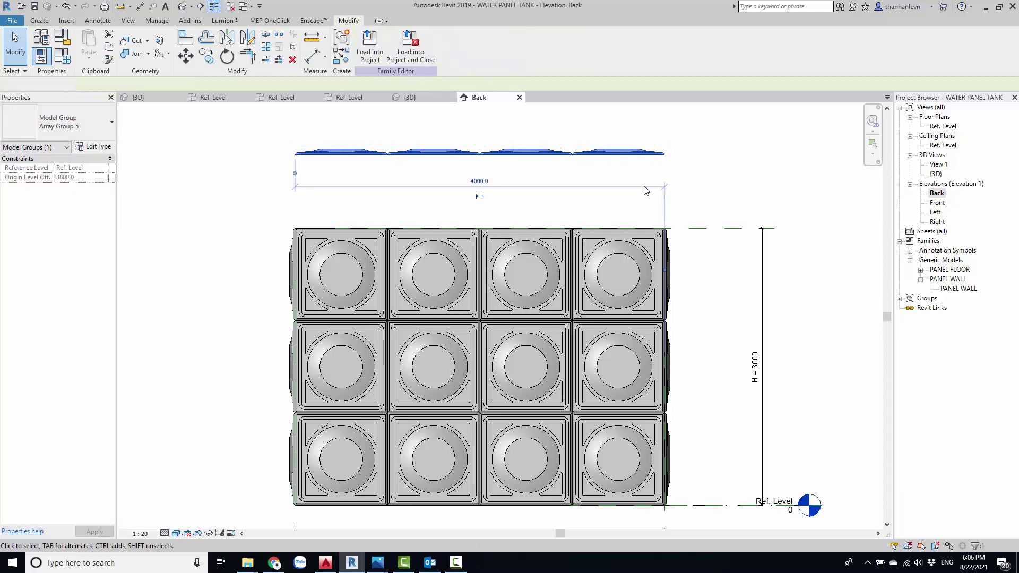
key(Escape)
key(l)
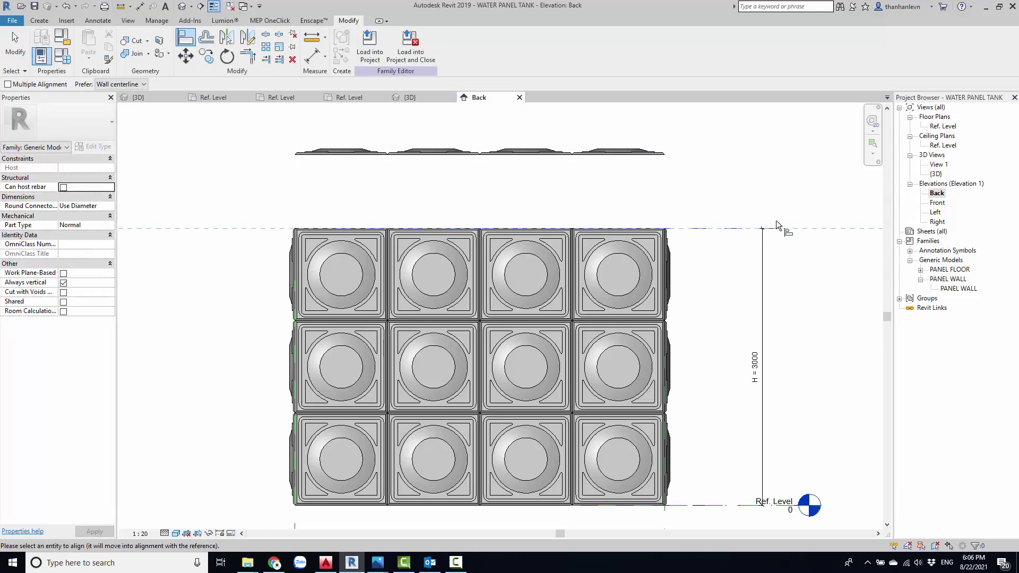
click(660, 155)
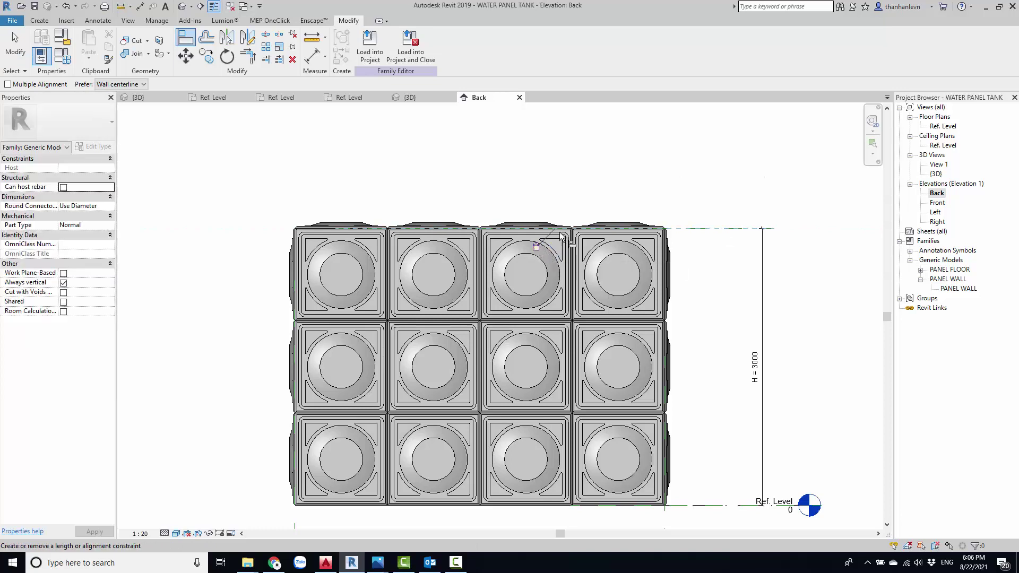
Temporarily hide the bottom-right panel group in the plan view.
key(Escape)
key(Escape)
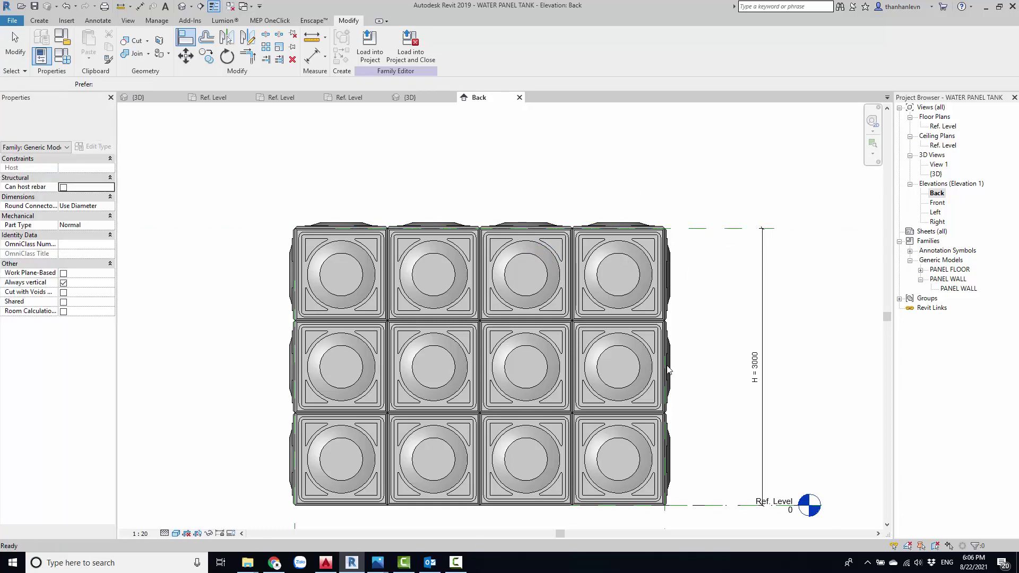
middle_drag(661, 510, 661, 350)
scroll(661, 353, up, 1)
scroll(659, 353, up, 2)
scroll(659, 352, up, 2)
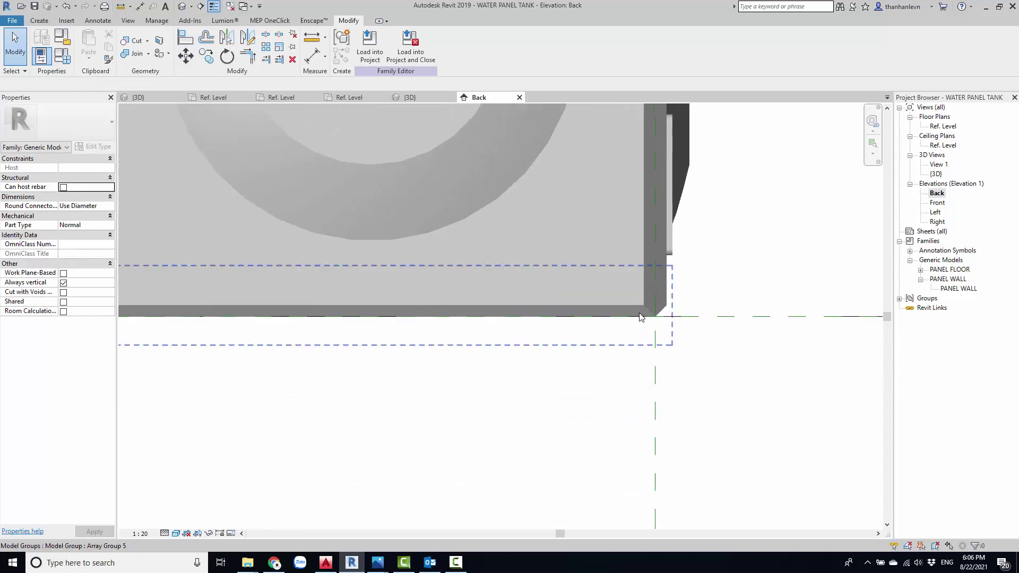
click(641, 292)
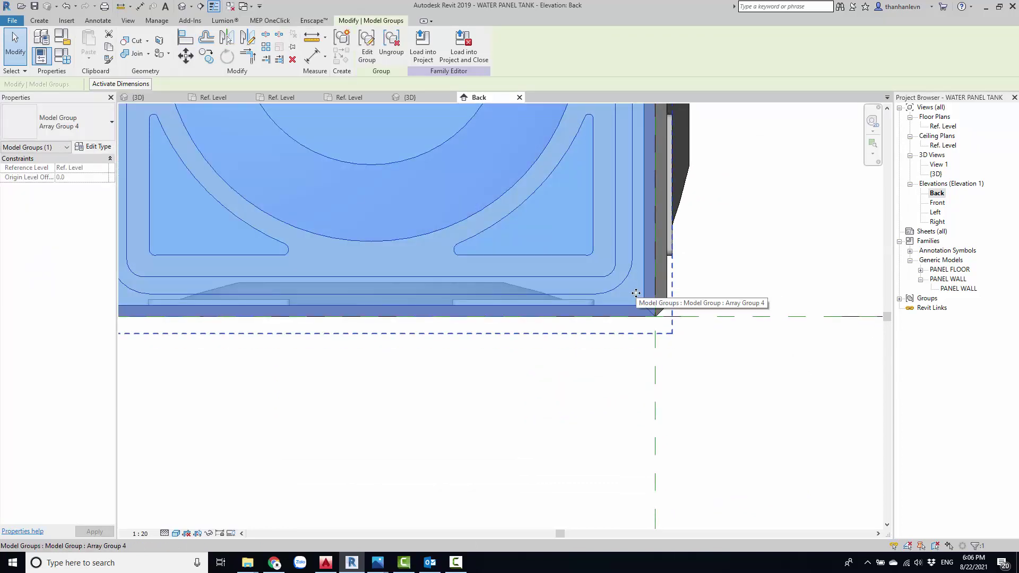
key(h)
key(i)
scroll(635, 321, up, 2)
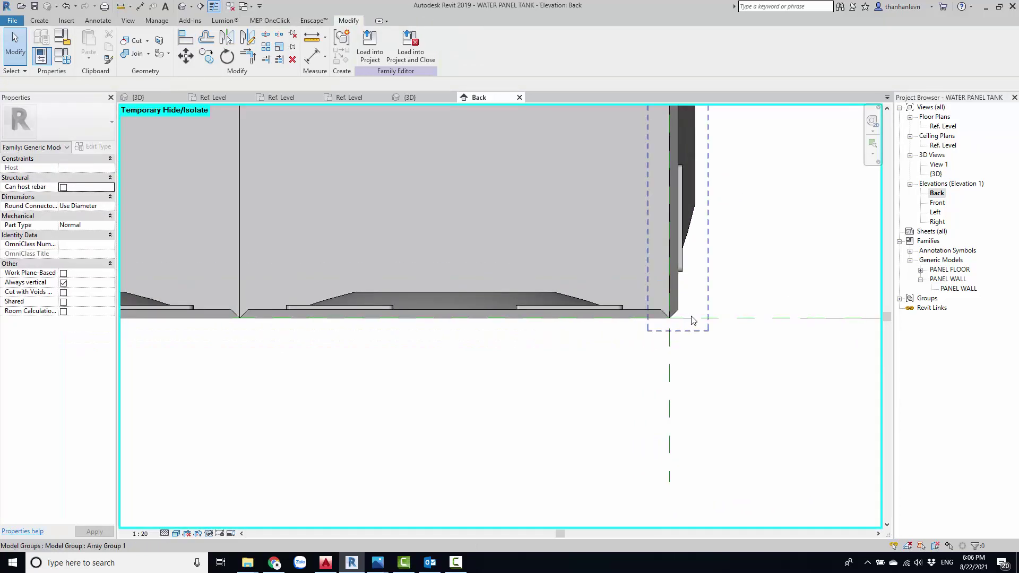
Align the corner wall panel group to the floor panel edge.
click(670, 247)
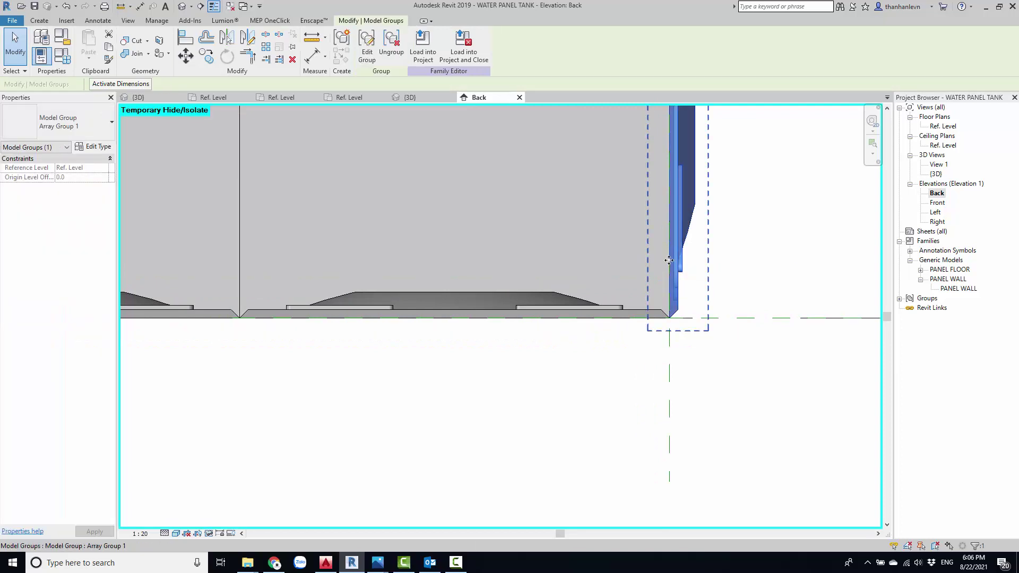
key(Escape)
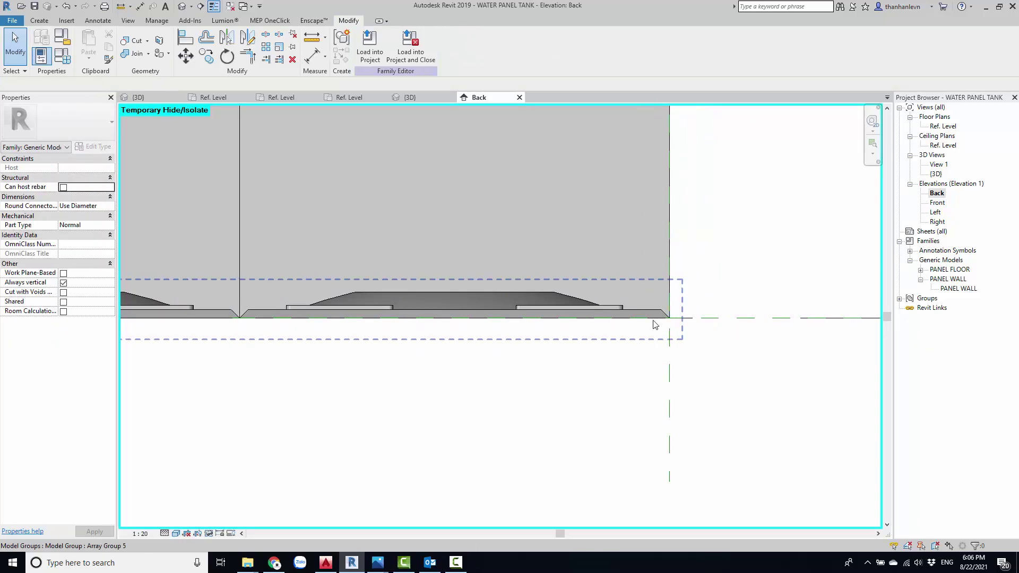
key(l)
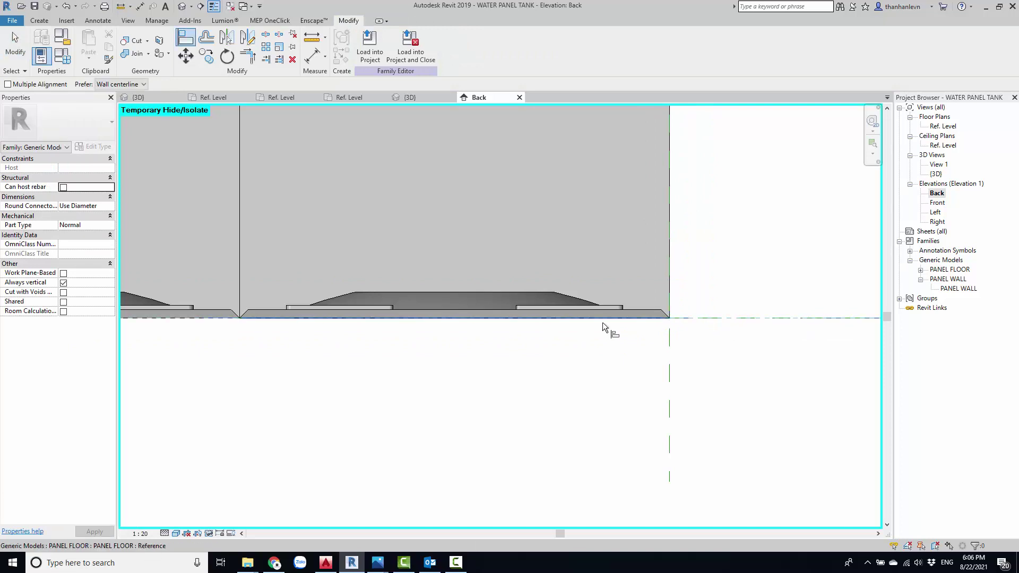
click(485, 340)
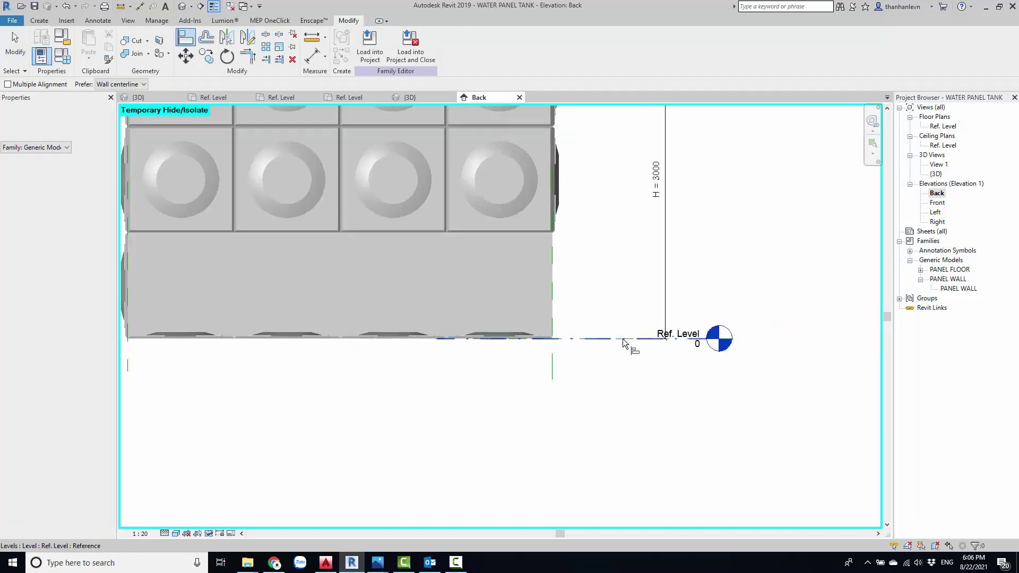
key(Escape)
scroll(665, 356, down, 3)
scroll(690, 342, up, 1)
scroll(643, 318, up, 2)
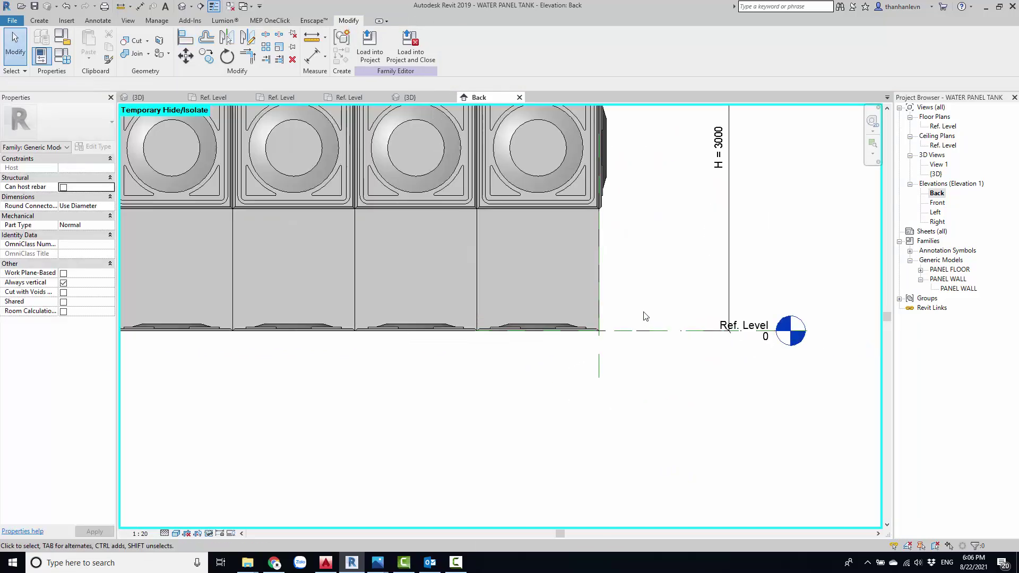
scroll(644, 340, down, 3)
scroll(615, 199, up, 3)
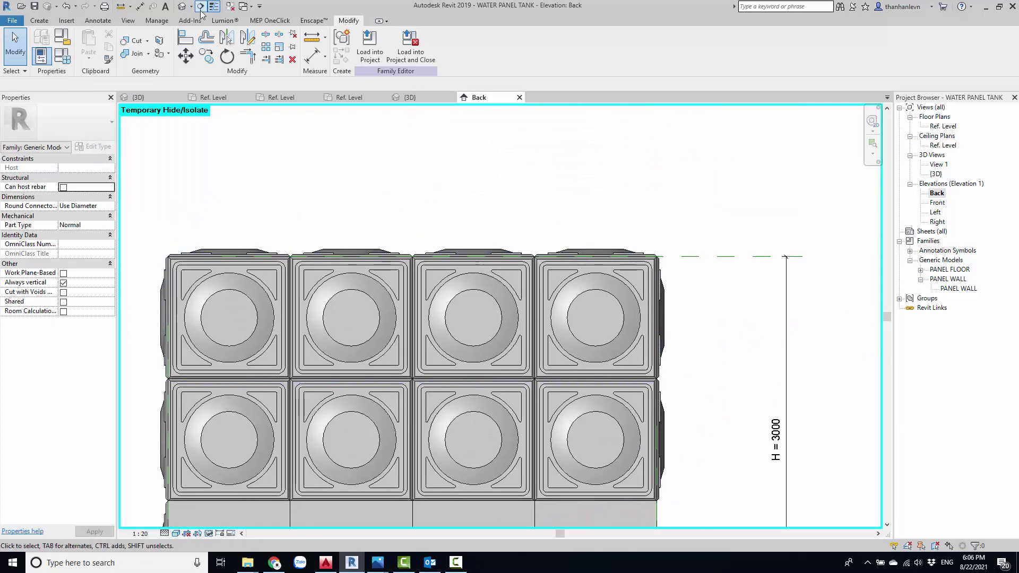
Check the top-row panel group in the default 3D view, then the Back and Left elevations.
click(182, 6)
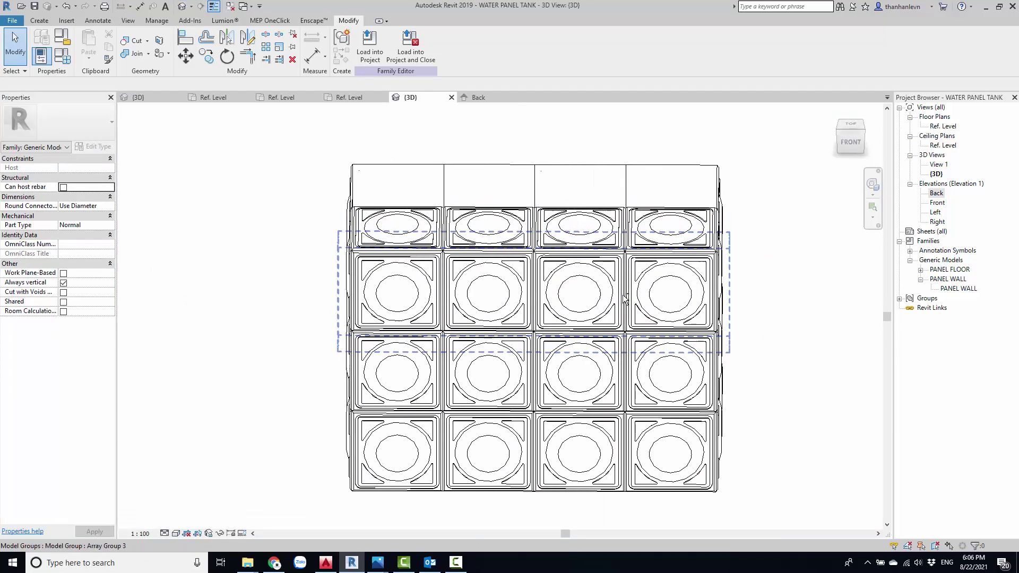
click(673, 219)
key(Escape)
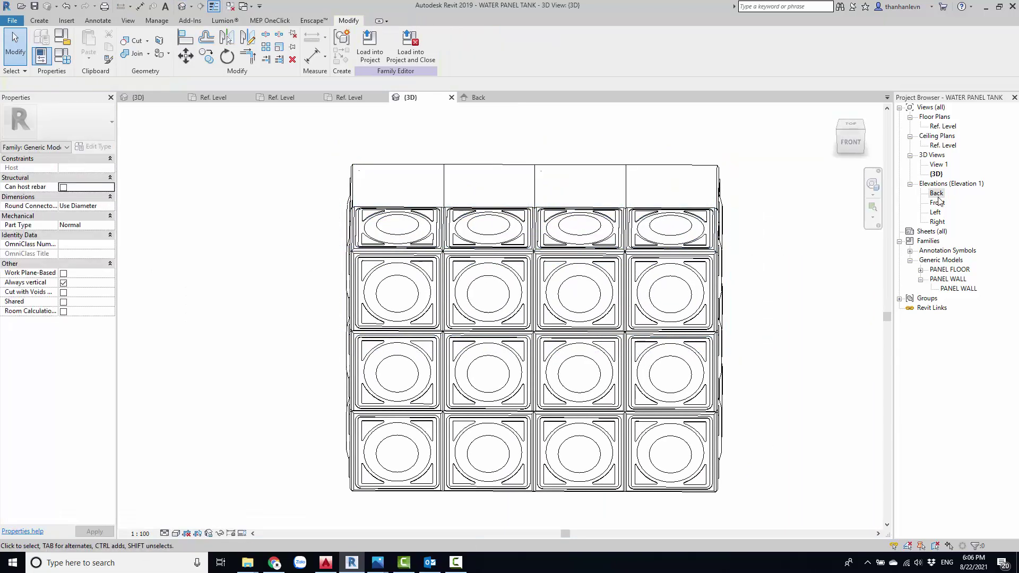
double_click(936, 194)
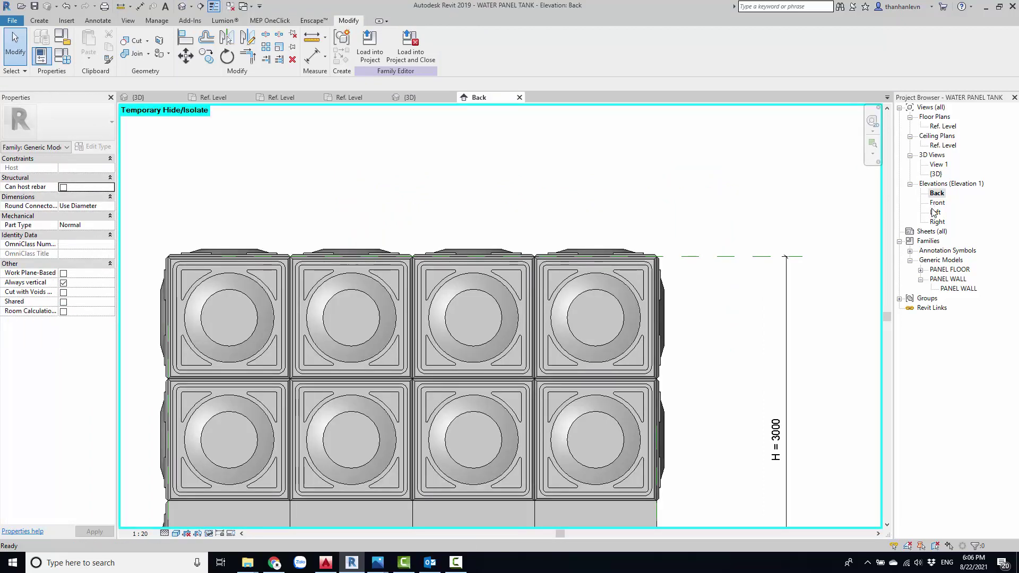
click(935, 213)
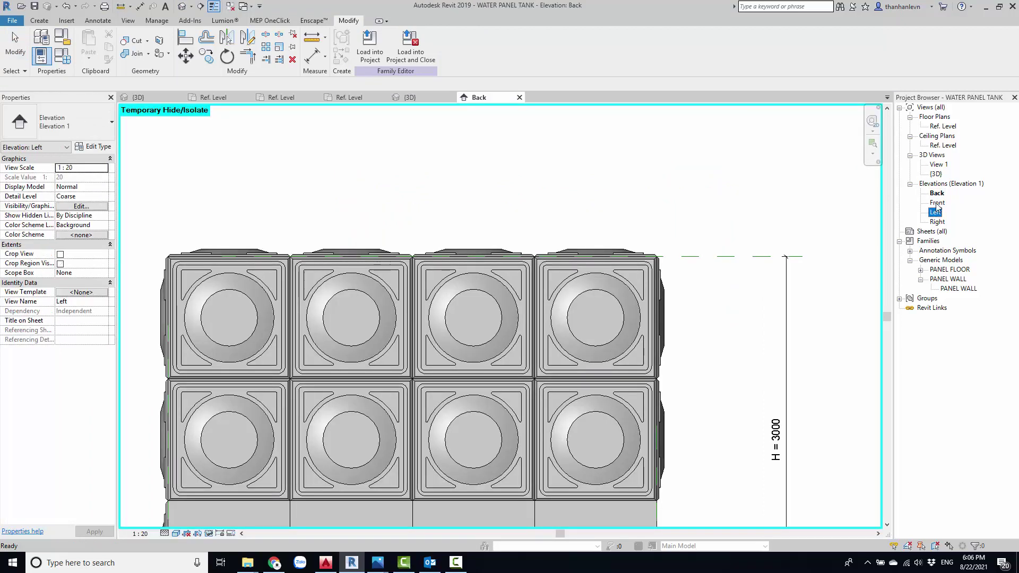
scroll(478, 218, down, 1)
scroll(477, 219, down, 2)
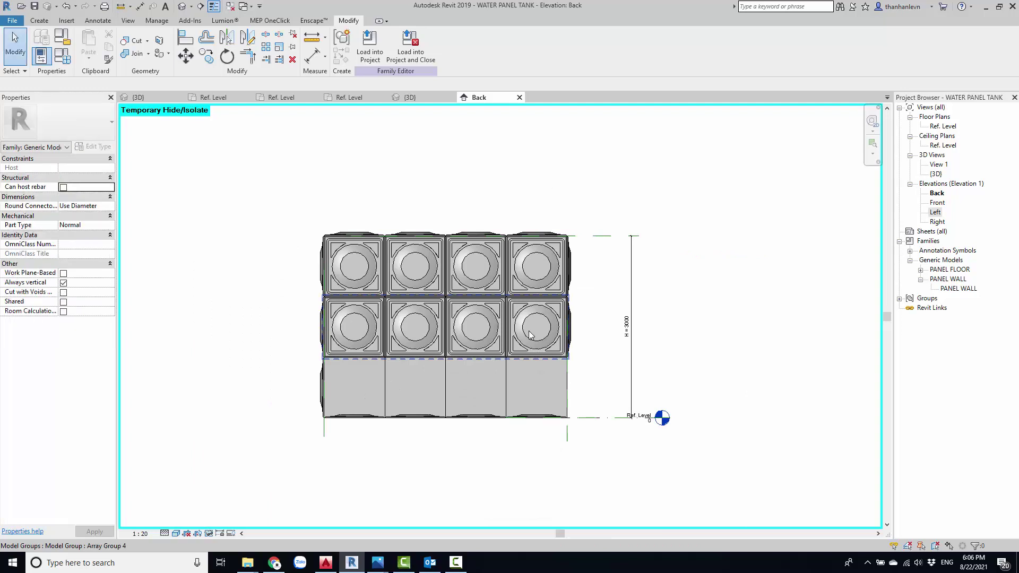
Restore the temporarily hidden panels and open the Ref. Level floor plan.
key(h)
key(r)
scroll(530, 270, up, 1)
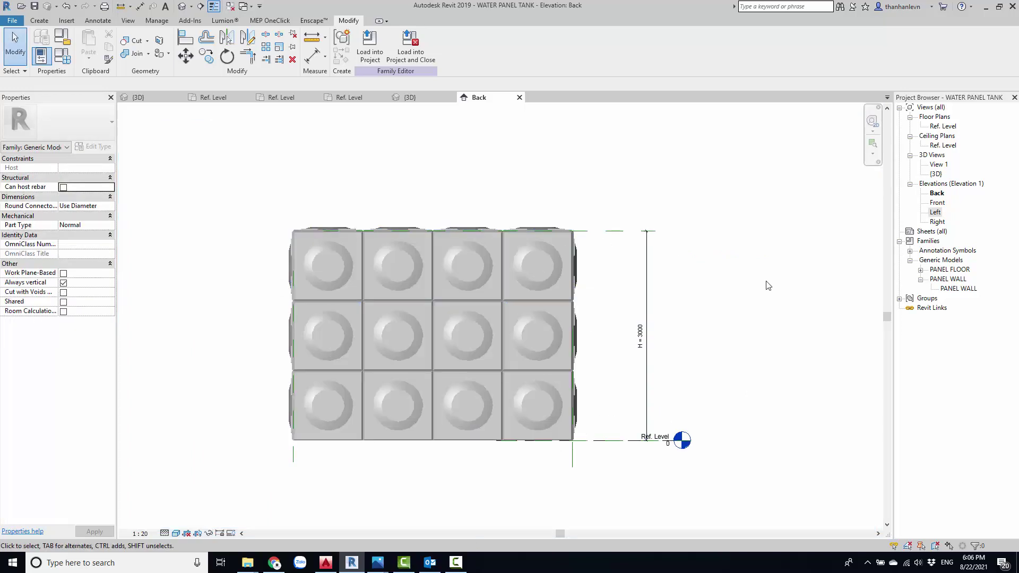
double_click(942, 126)
scroll(512, 231, up, 3)
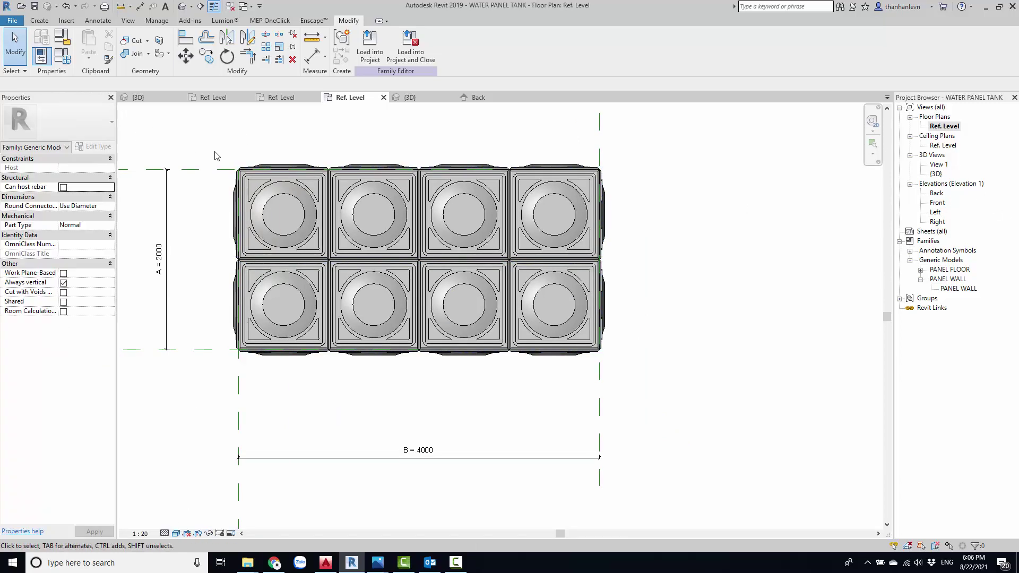
Give the Ref. Level plan a view range with top offset 5000 and cut plane 1200.
key(v)
key(r)
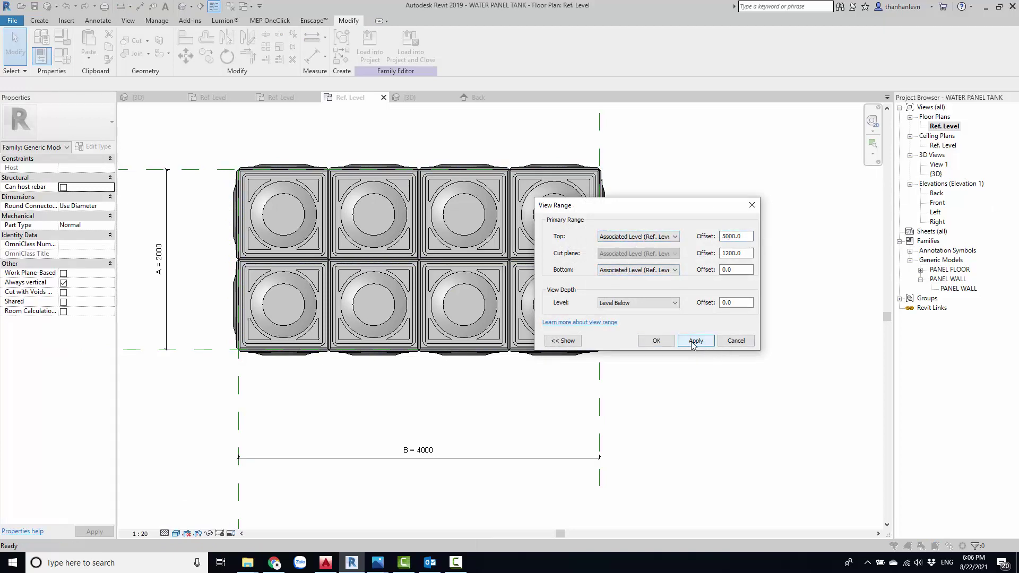
click(657, 341)
scroll(659, 345, down, 1)
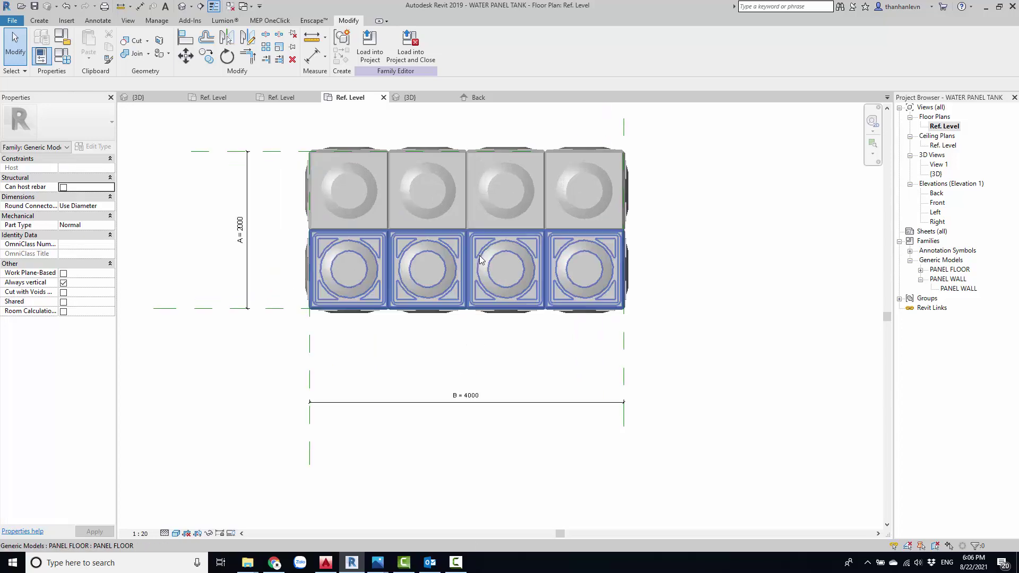
Select the floor panel array group and orbit the tank from above in 3D.
click(339, 191)
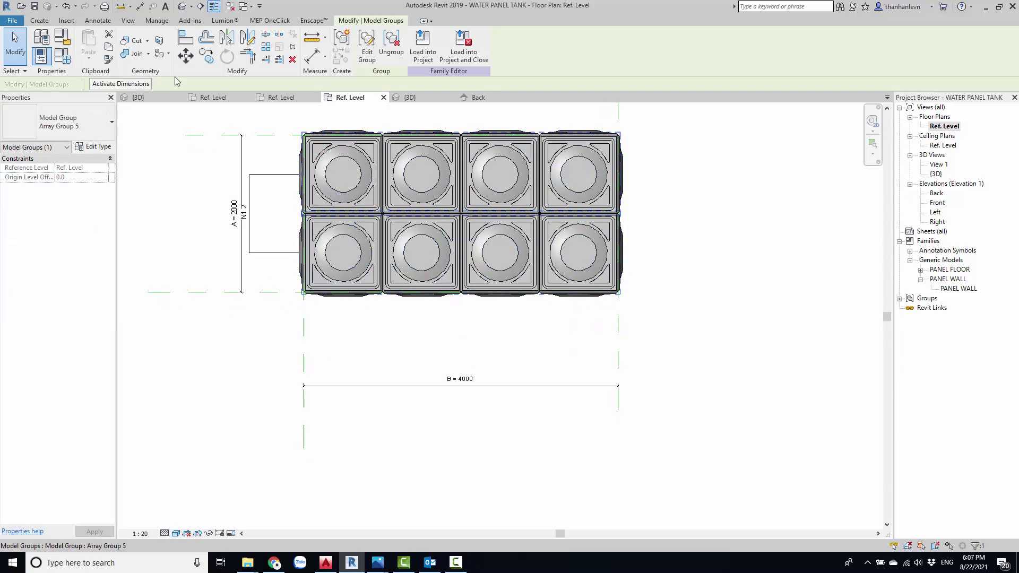
click(422, 95)
mouse_move(509, 275)
shift+middle_down()
mouse_move(502, 358)
mouse_move(522, 285)
shift+middle_up()
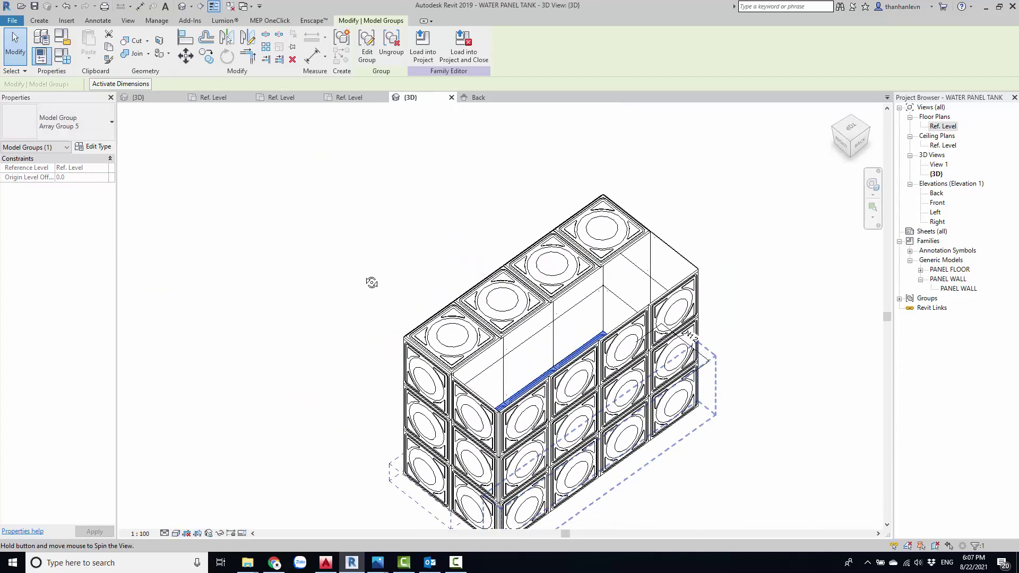
Array the top lid panel row into 2 rows 1000 mm apart, labelling the count N1.
click(523, 285)
shift+middle_drag(523, 285, 411, 107)
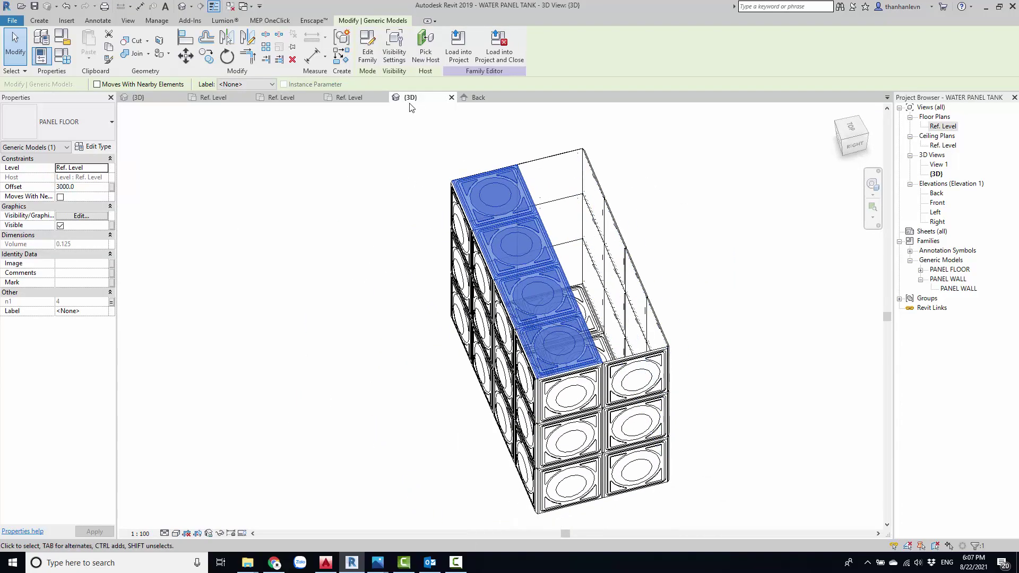
click(349, 101)
scroll(317, 232, down, 1)
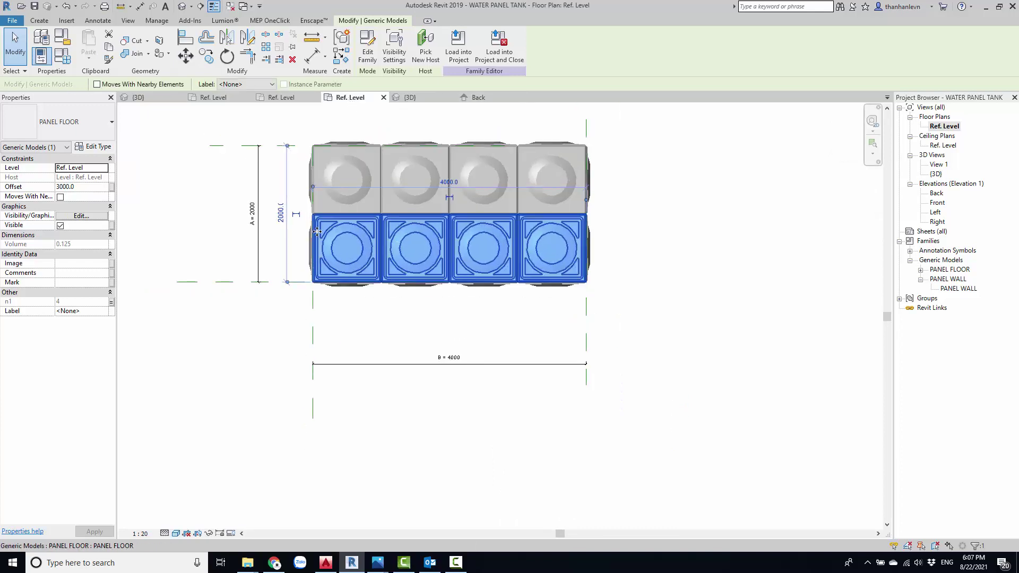
scroll(317, 232, up, 1)
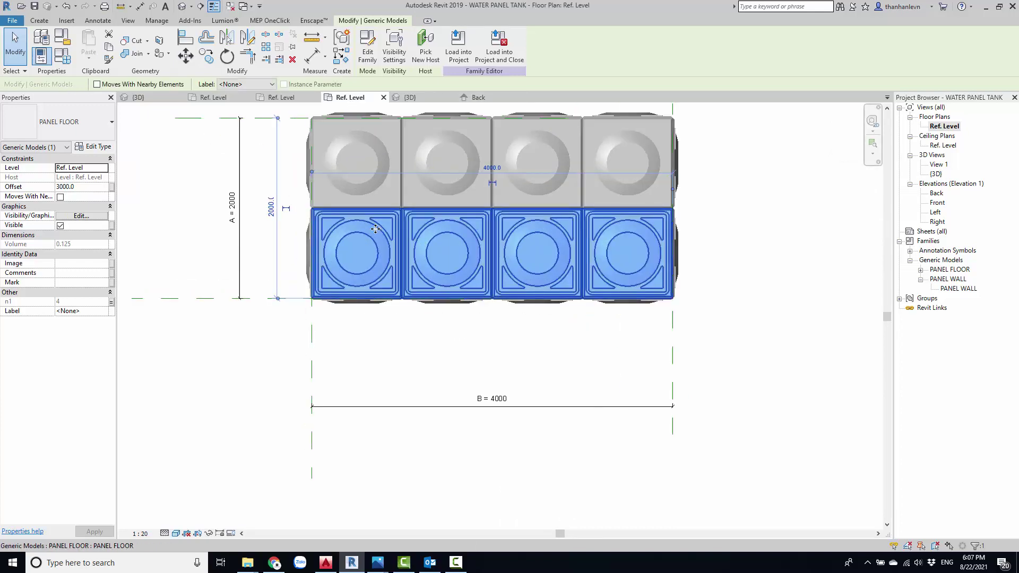
click(265, 50)
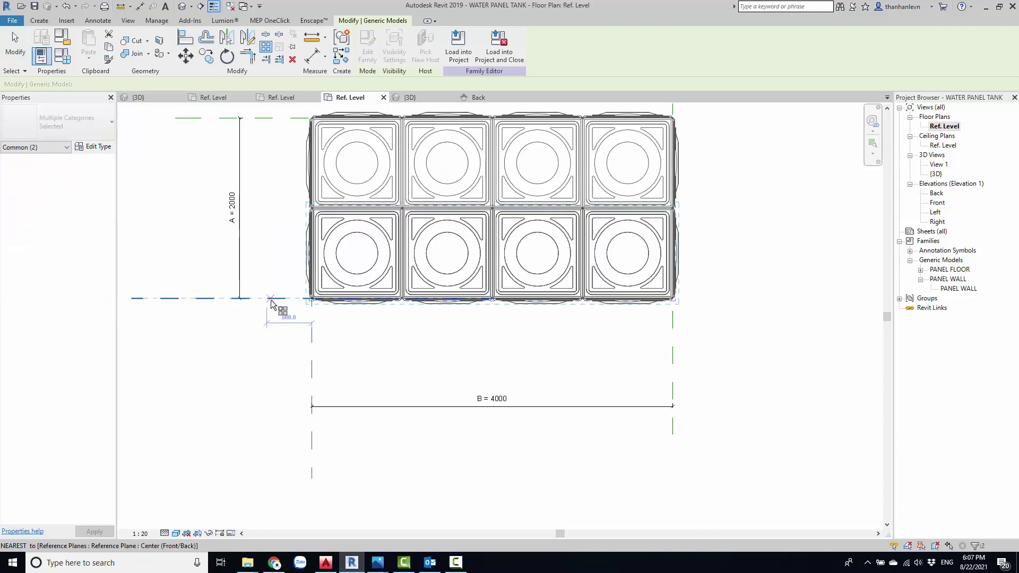
click(267, 298)
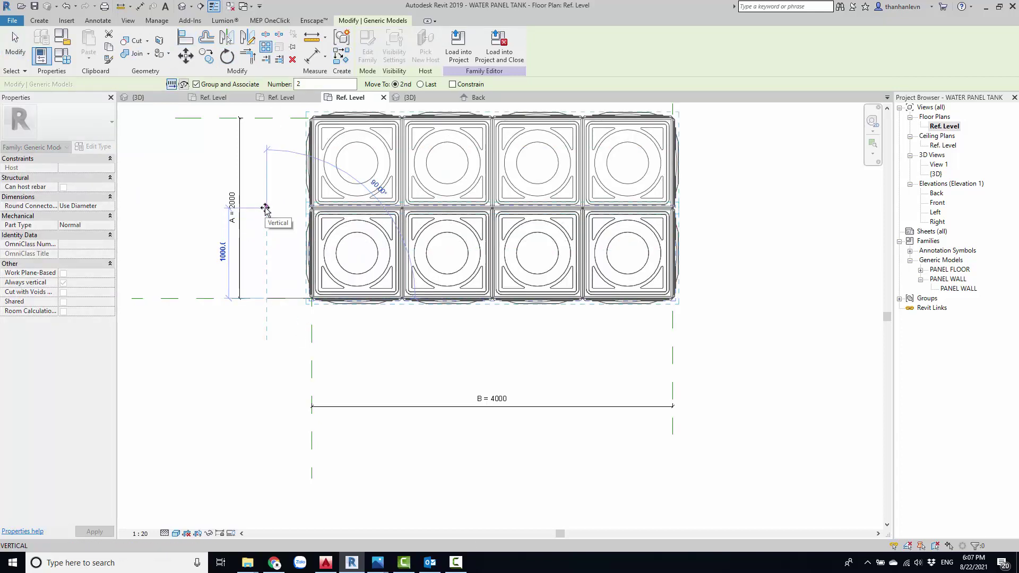
click(265, 212)
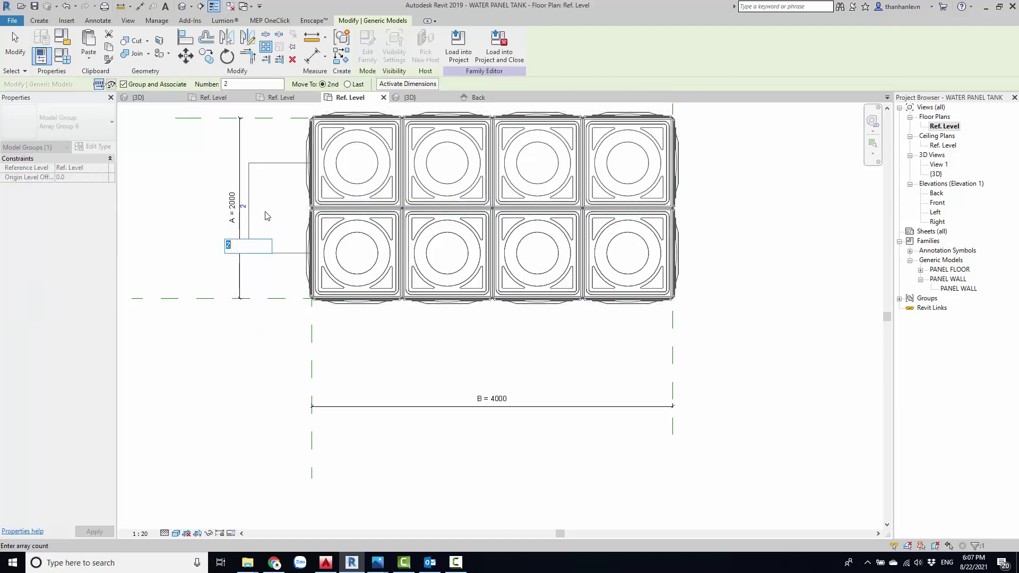
key(Return)
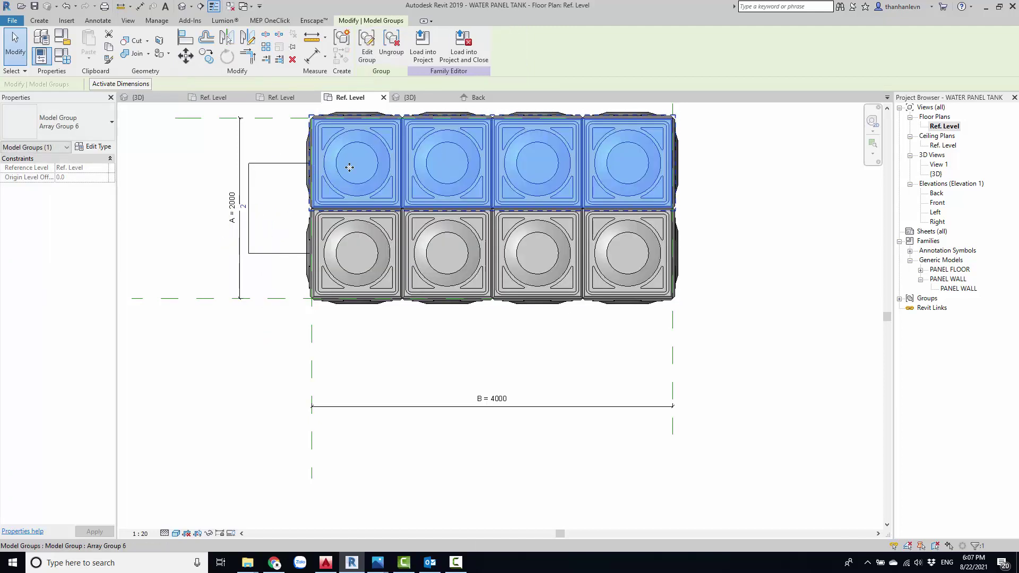
click(262, 163)
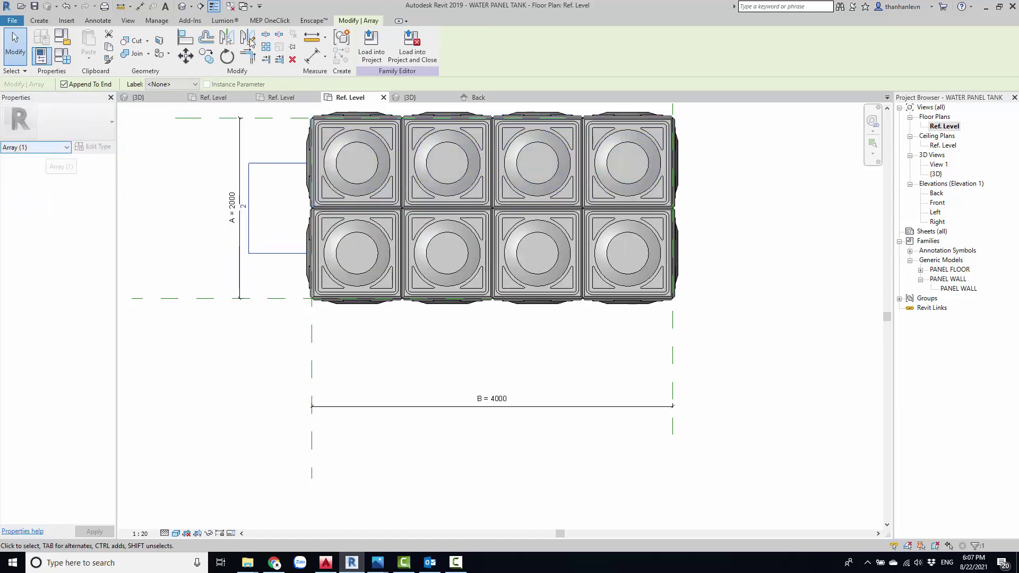
click(176, 84)
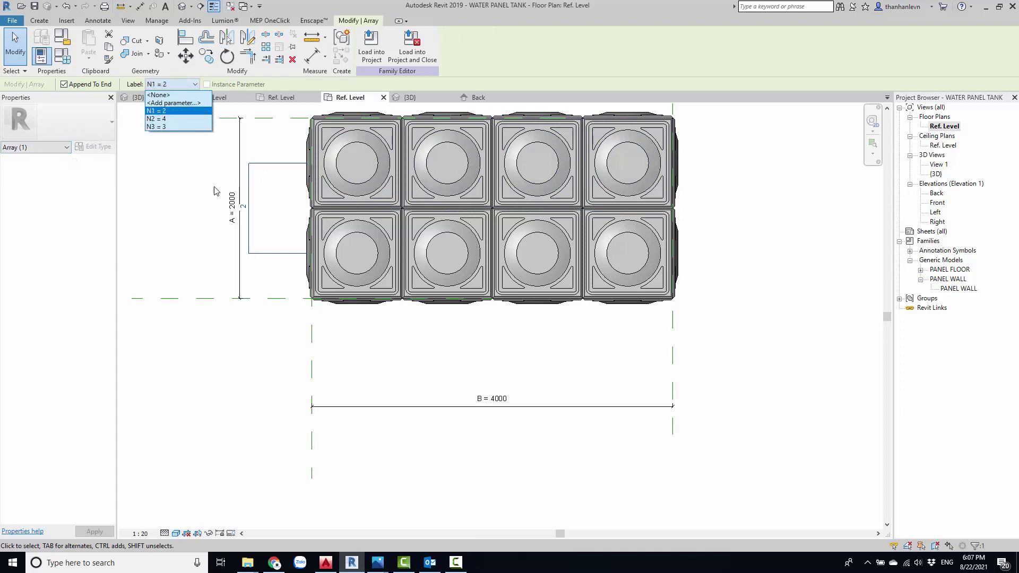
click(196, 258)
Inside the lid group, link the panel count n1 to the N2 parameter.
double_click(371, 153)
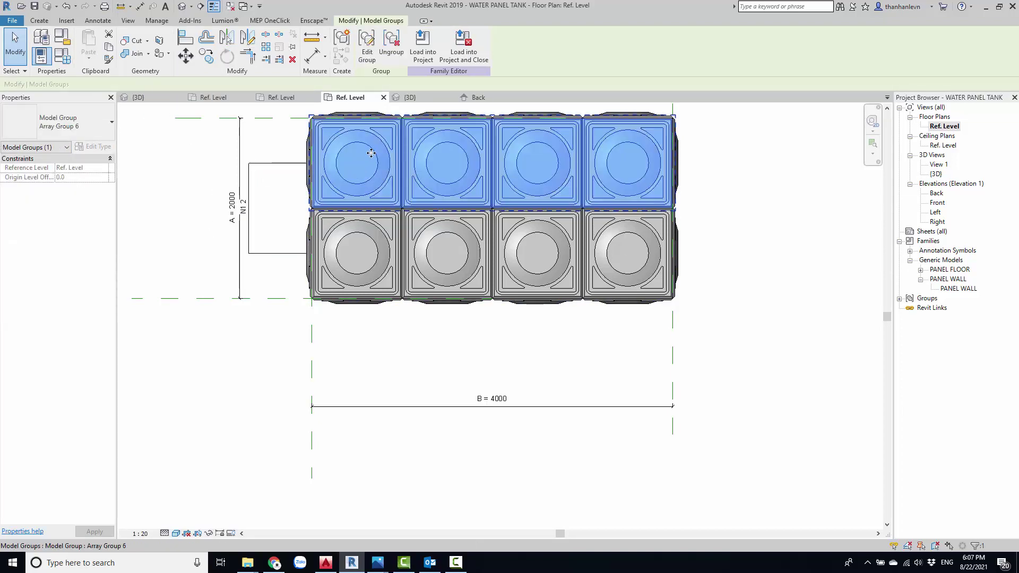
click(371, 152)
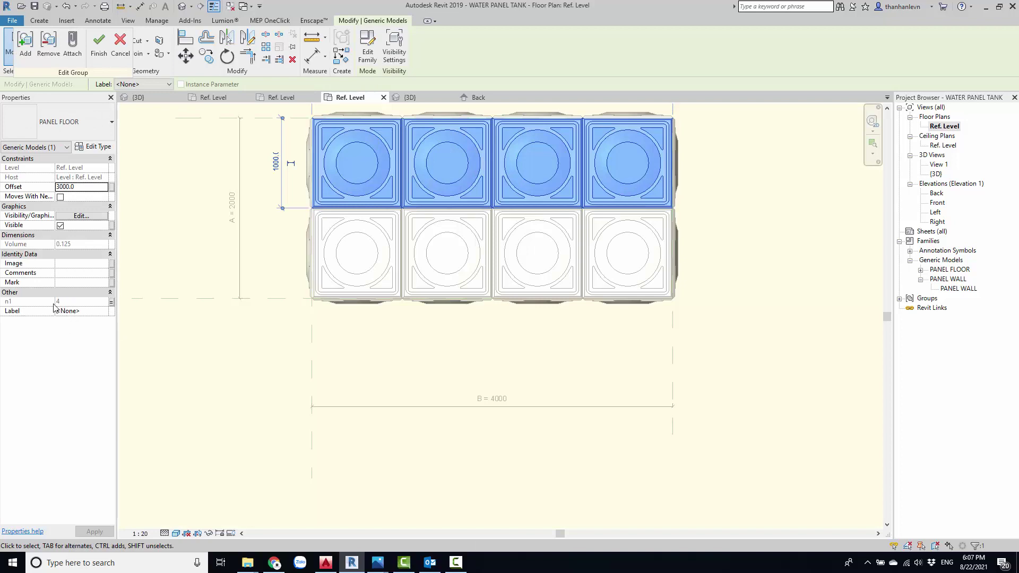
click(112, 301)
click(427, 254)
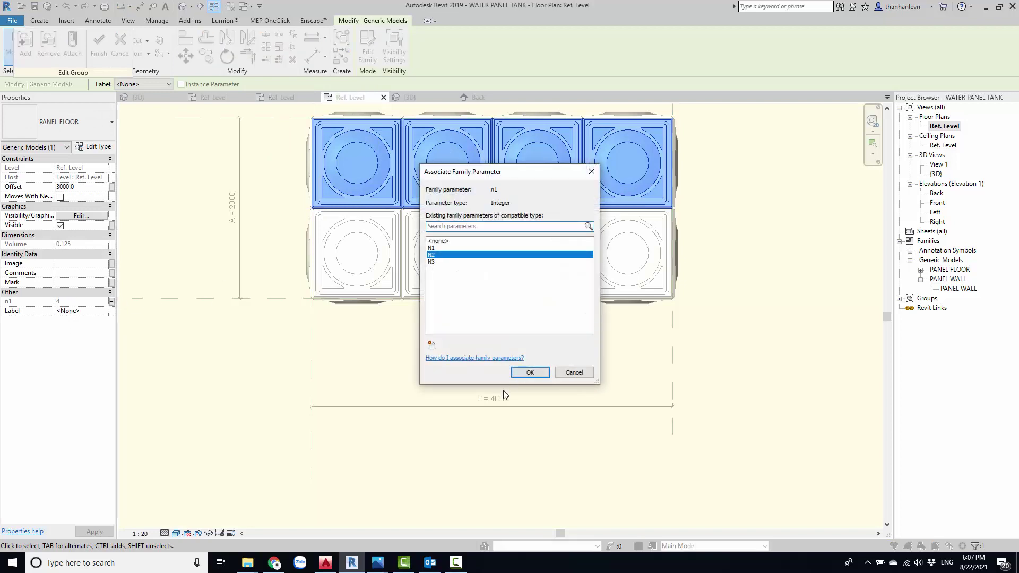
click(529, 372)
click(463, 402)
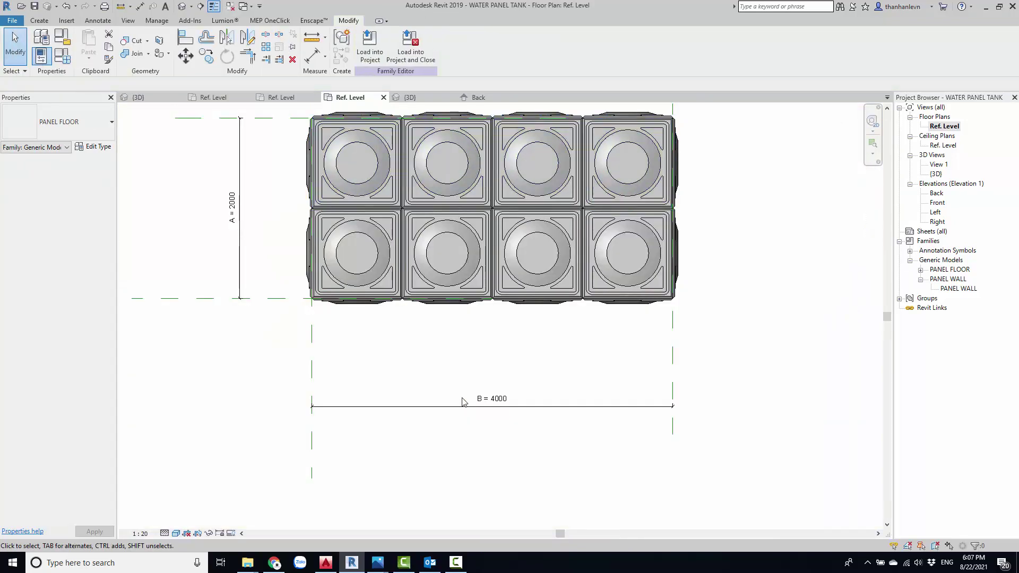
scroll(447, 384, down, 3)
Orbit the tank in the 3D view to check the new lid rows.
click(182, 9)
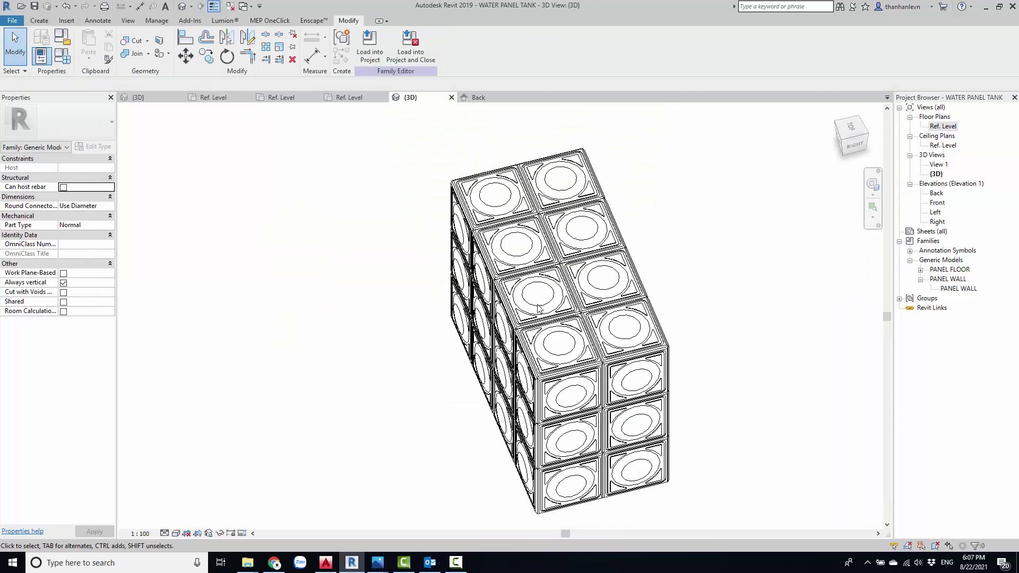
shift+middle_drag(478, 198, 343, 463)
mouse_move(371, 126)
middle_down()
mouse_move(291, 318)
mouse_move(502, 354)
middle_up()
scroll(502, 355, down, 2)
mouse_move(619, 359)
shift+middle_down()
mouse_move(373, 318)
mouse_move(414, 366)
shift+middle_up()
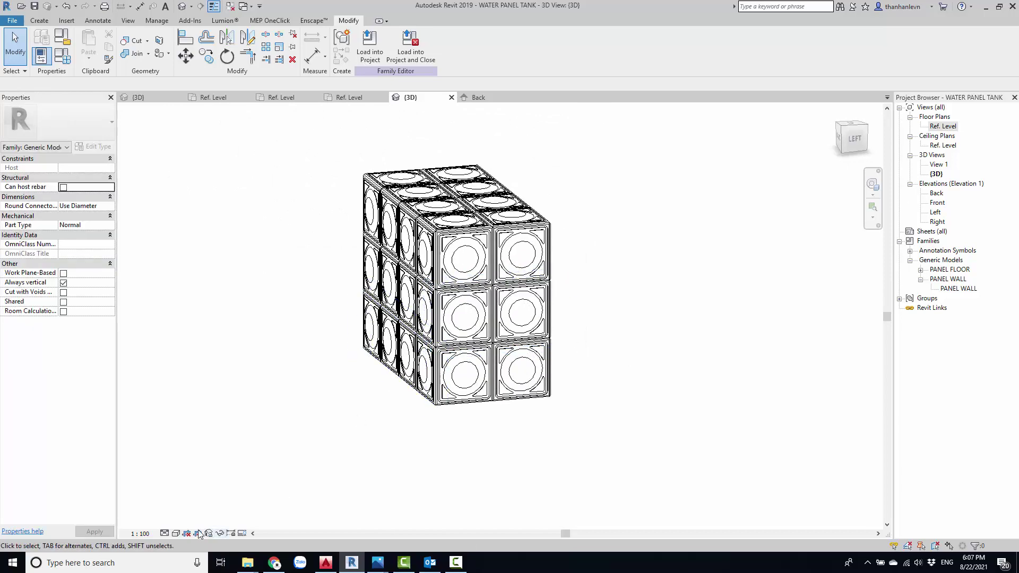
Switch the 3D view to the Shaded visual style and zoom in.
click(175, 534)
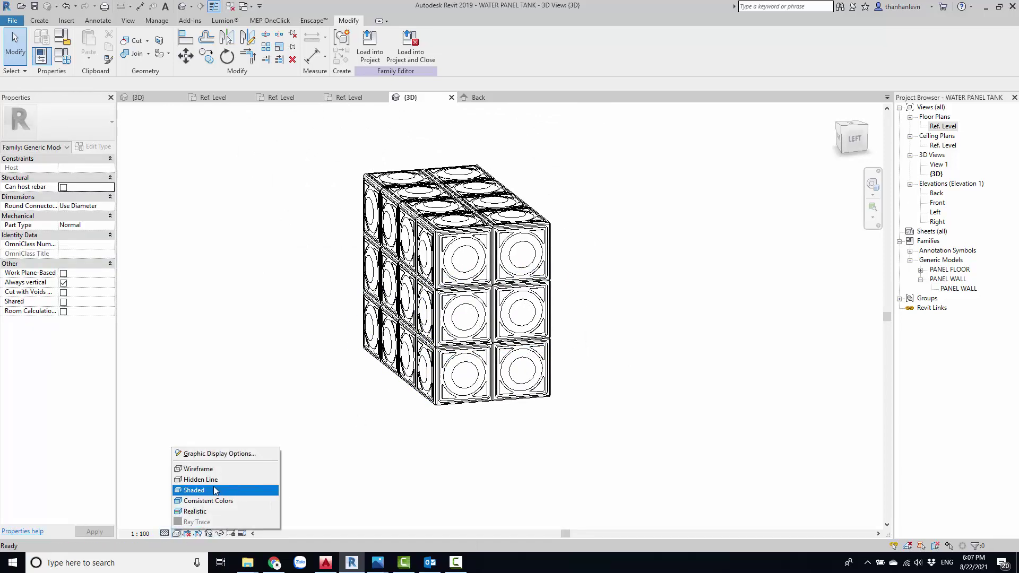
click(215, 491)
mouse_move(587, 436)
shift+middle_down()
mouse_move(359, 425)
mouse_move(492, 360)
shift+middle_up()
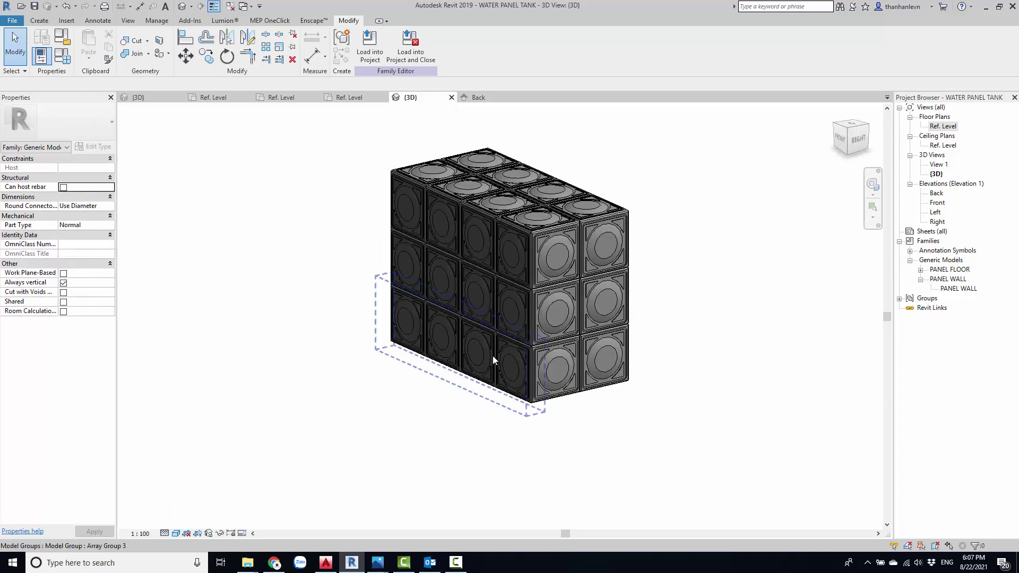
scroll(492, 360, up, 3)
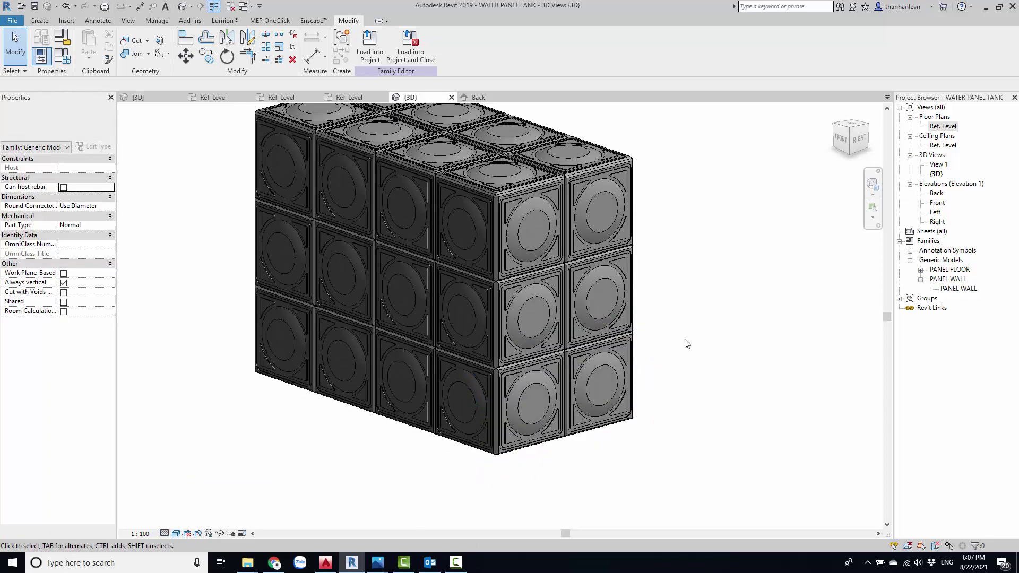
click(41, 55)
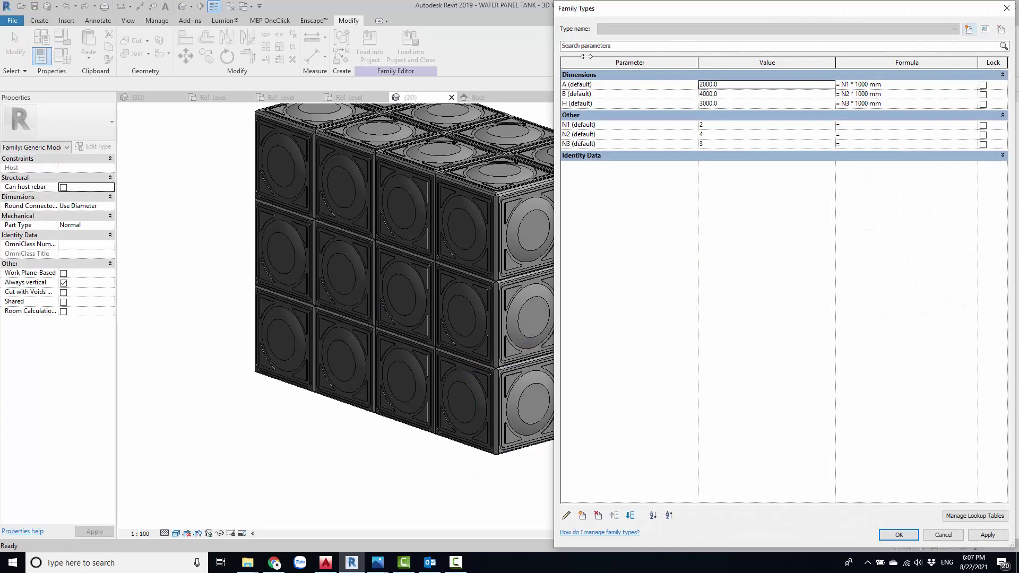
Set the N3 parameter to 2 in the family parameters and apply.
drag(609, 8, 674, 26)
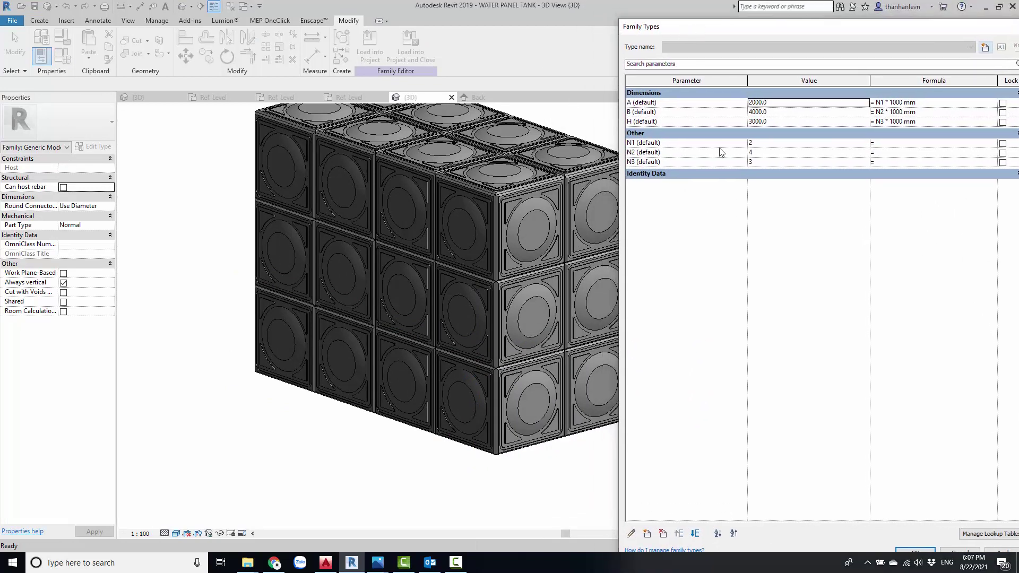
click(753, 133)
click(748, 133)
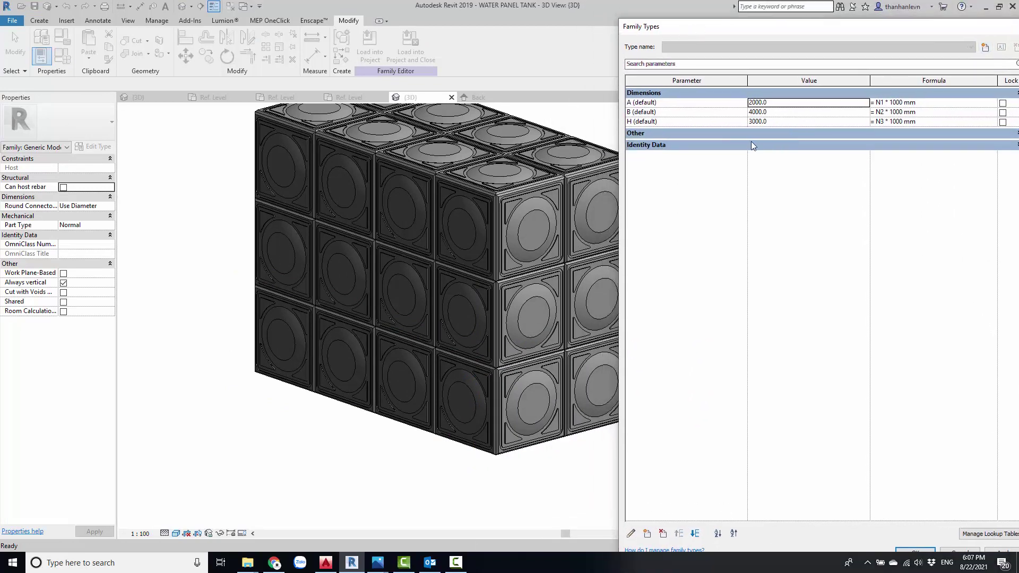
click(746, 133)
text(5)
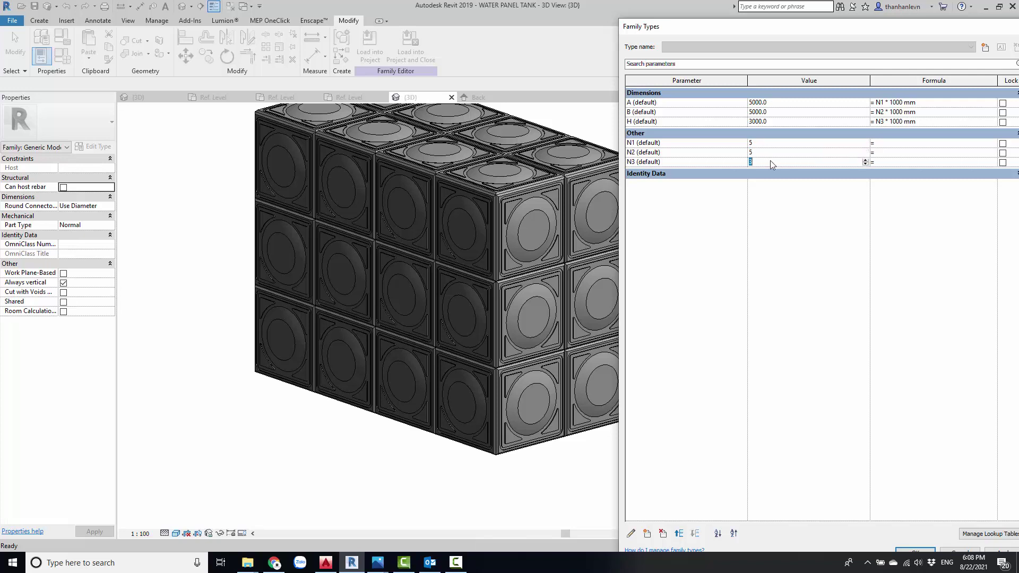
text(2)
drag(843, 32, 820, 20)
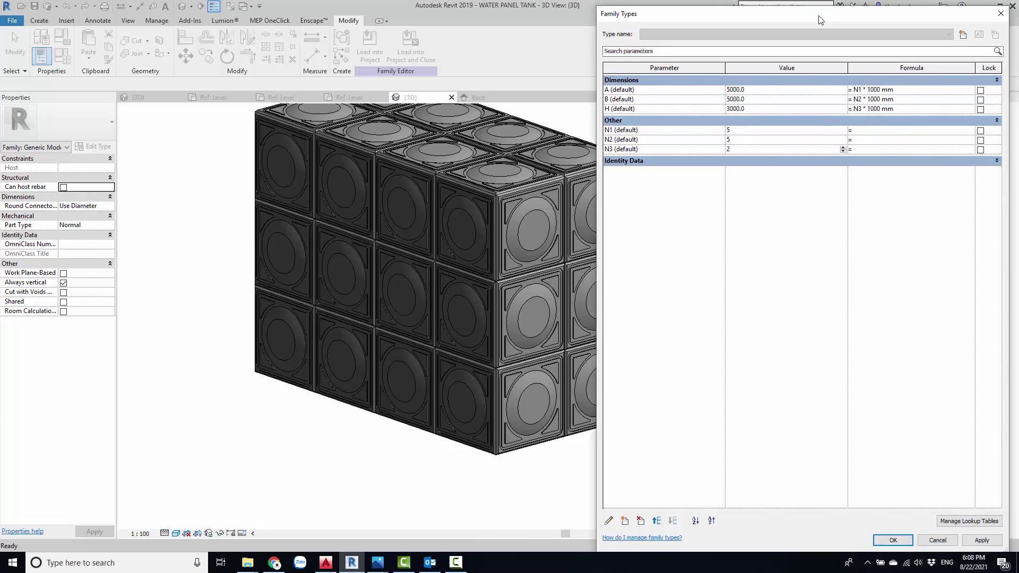
click(982, 540)
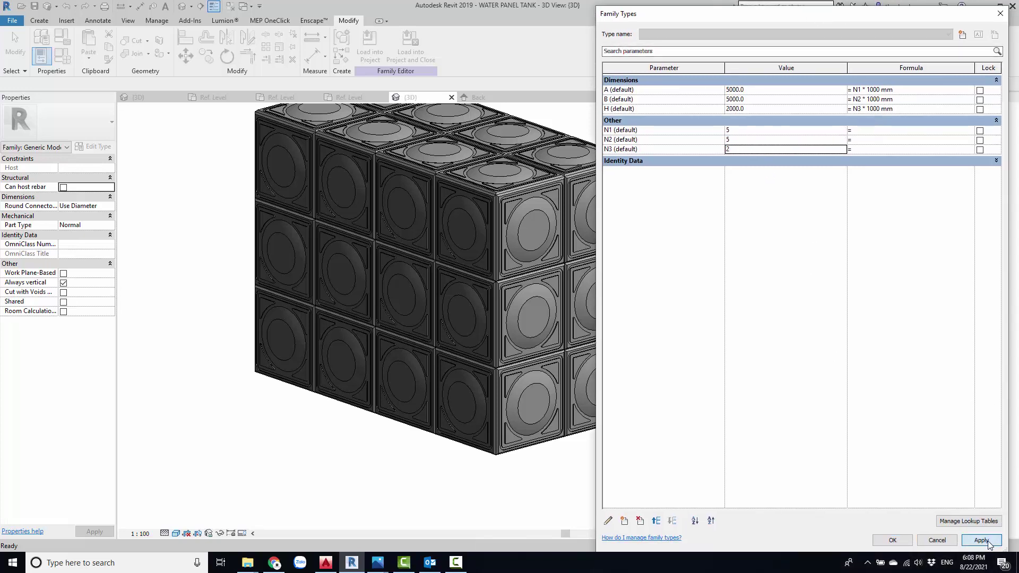
click(892, 540)
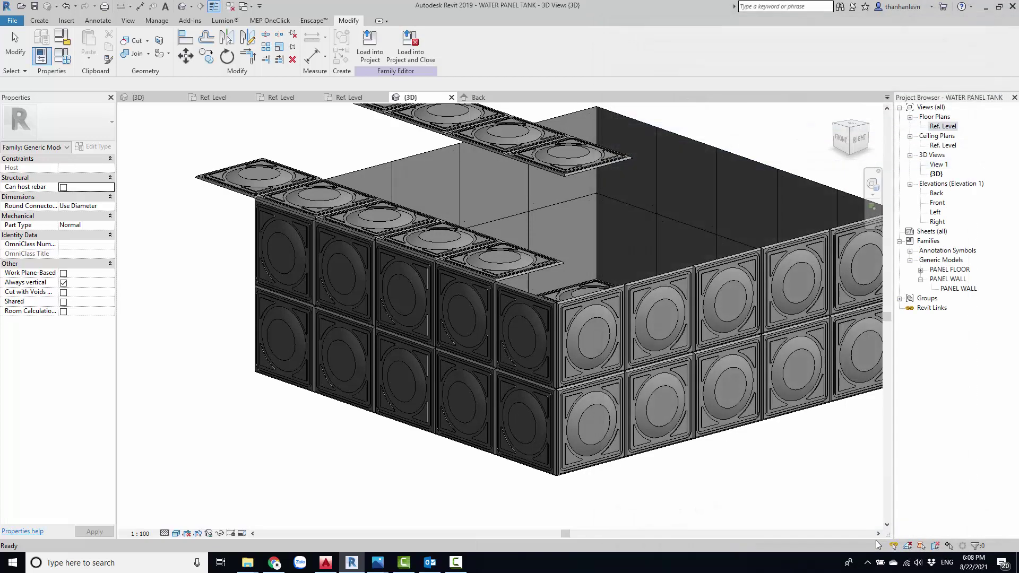
Orbit the resized tank to view it from above, then open the Back elevation.
mouse_move(677, 365)
shift+middle_down()
mouse_move(634, 317)
mouse_move(666, 217)
shift+middle_up()
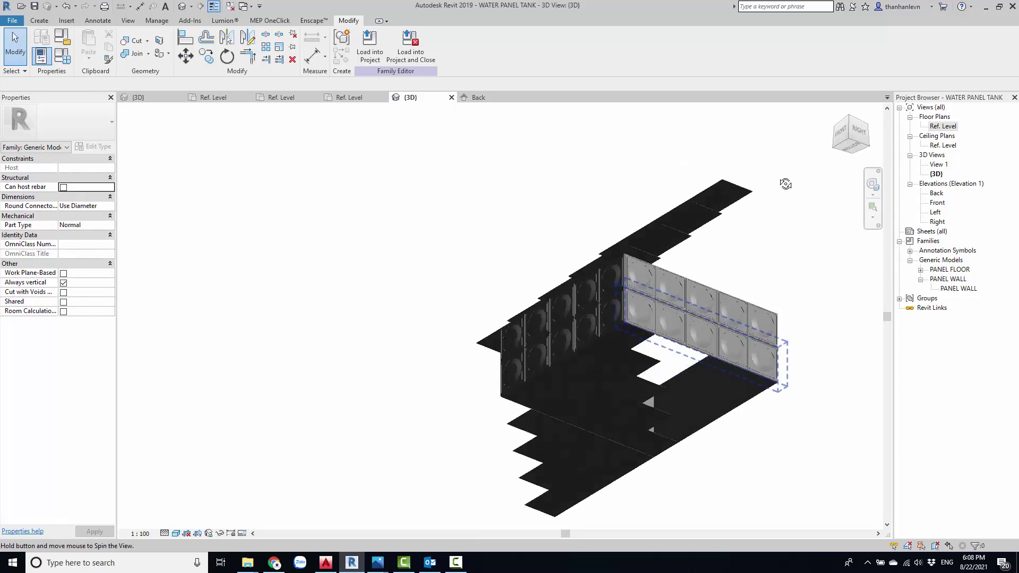
shift+middle_drag(667, 218, 784, 182)
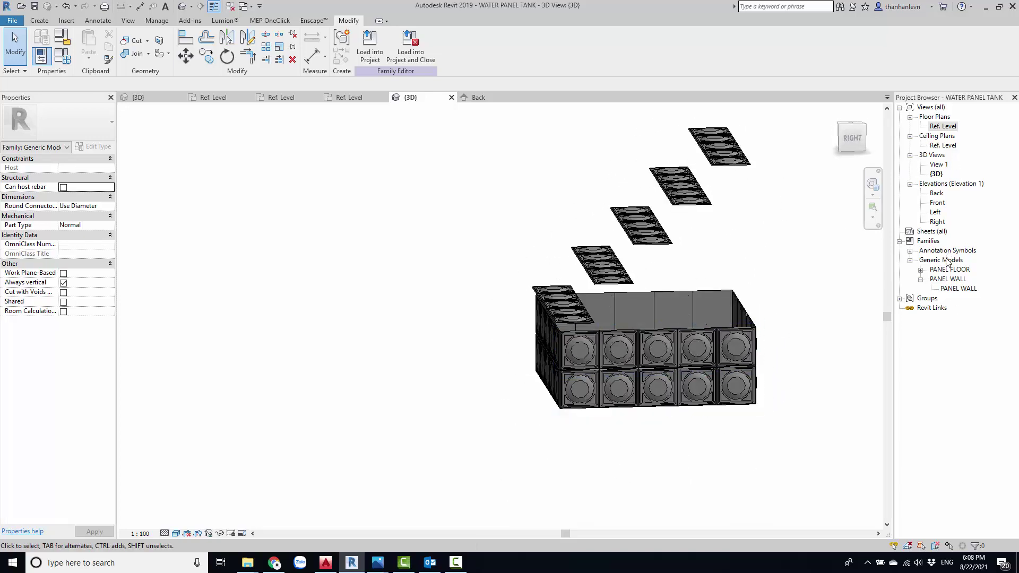
double_click(937, 192)
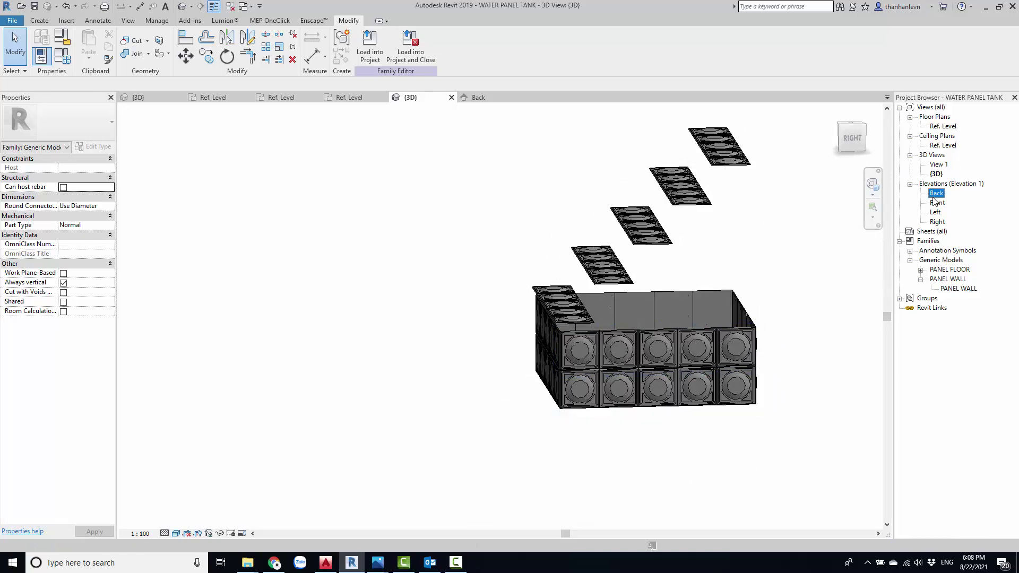
Try aligning the wall panels to the wall's top and right edges, then cancel.
scroll(653, 318, up, 2)
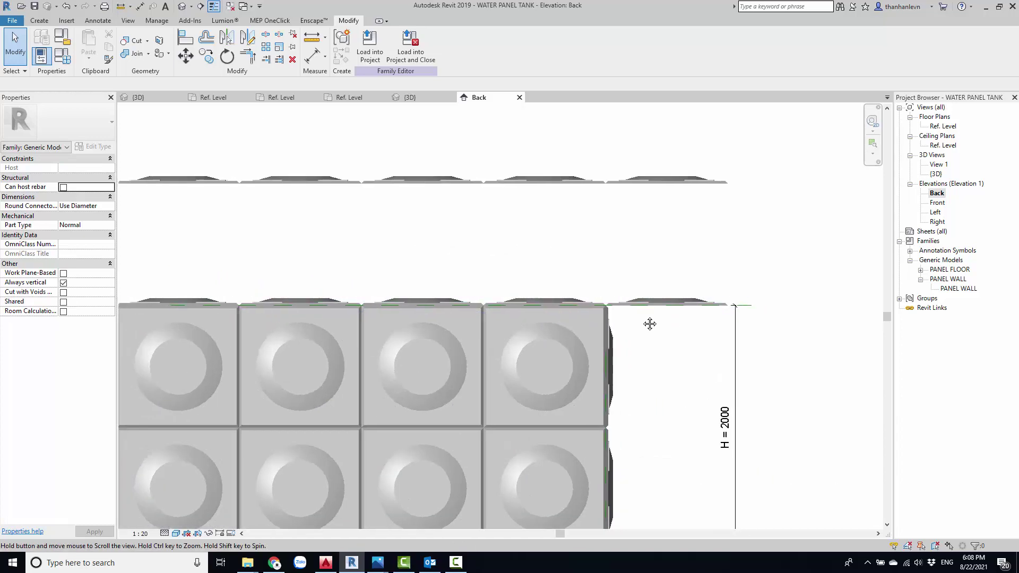
scroll(658, 313, down, 3)
key(a)
key(l)
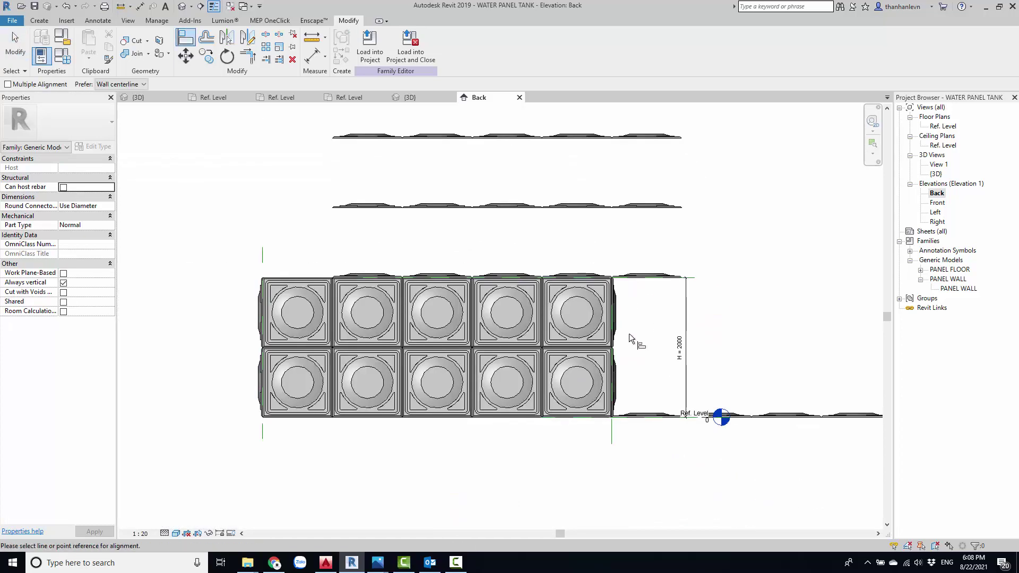
scroll(644, 390, up, 2)
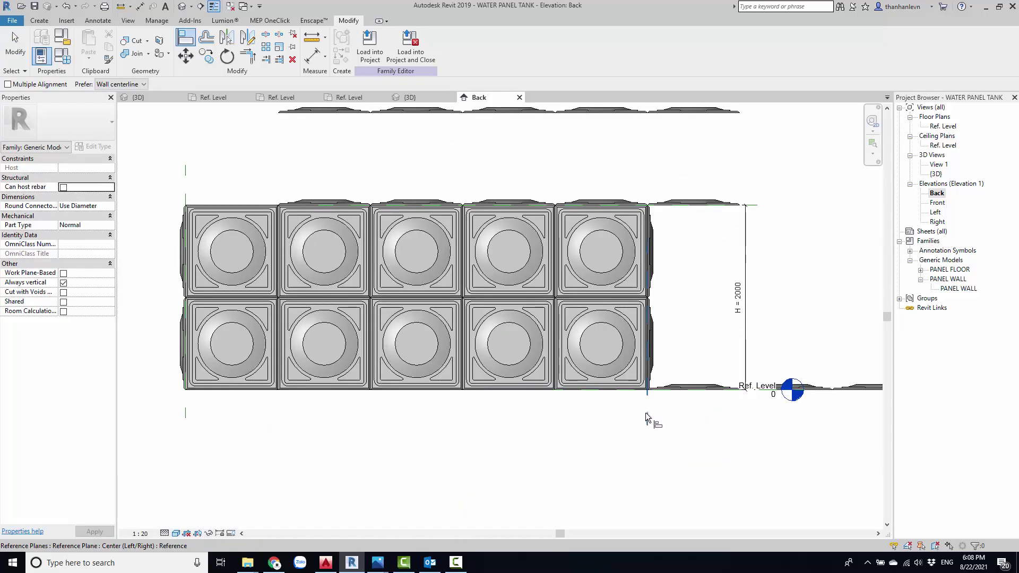
scroll(645, 412, down, 2)
scroll(690, 318, up, 3)
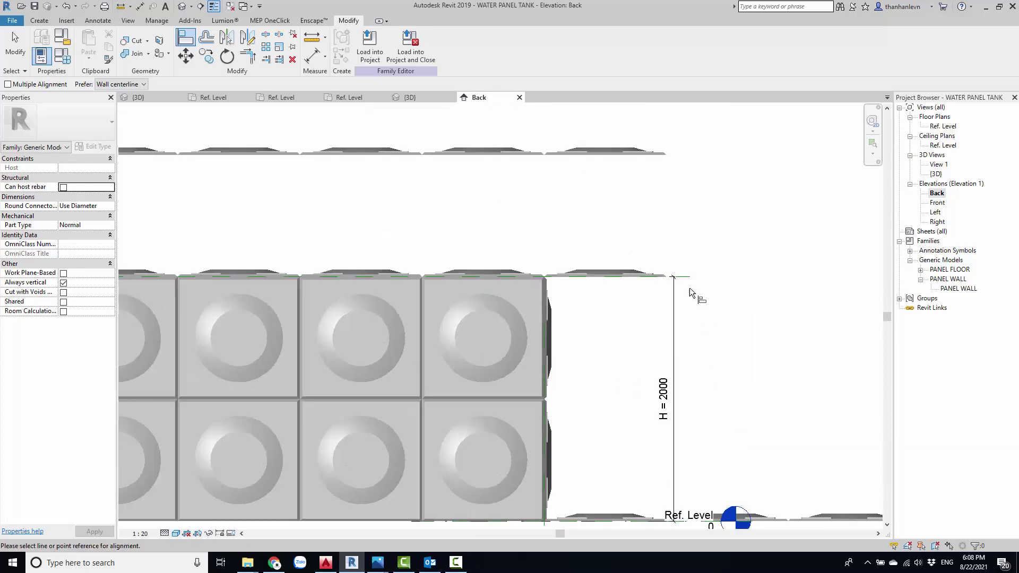
click(690, 278)
click(646, 158)
scroll(646, 158, down, 3)
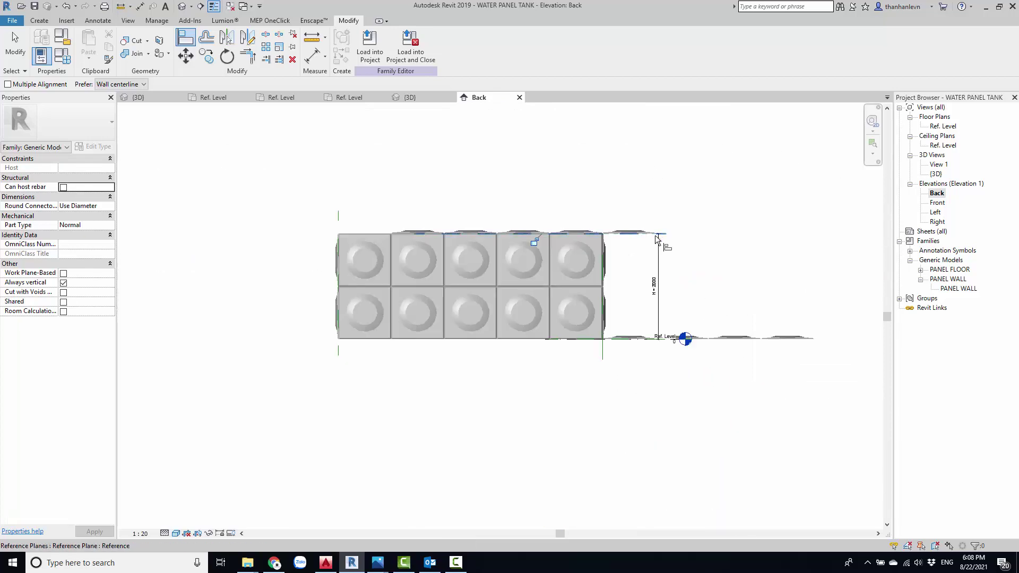
scroll(574, 238, down, 2)
click(626, 299)
scroll(629, 302, up, 3)
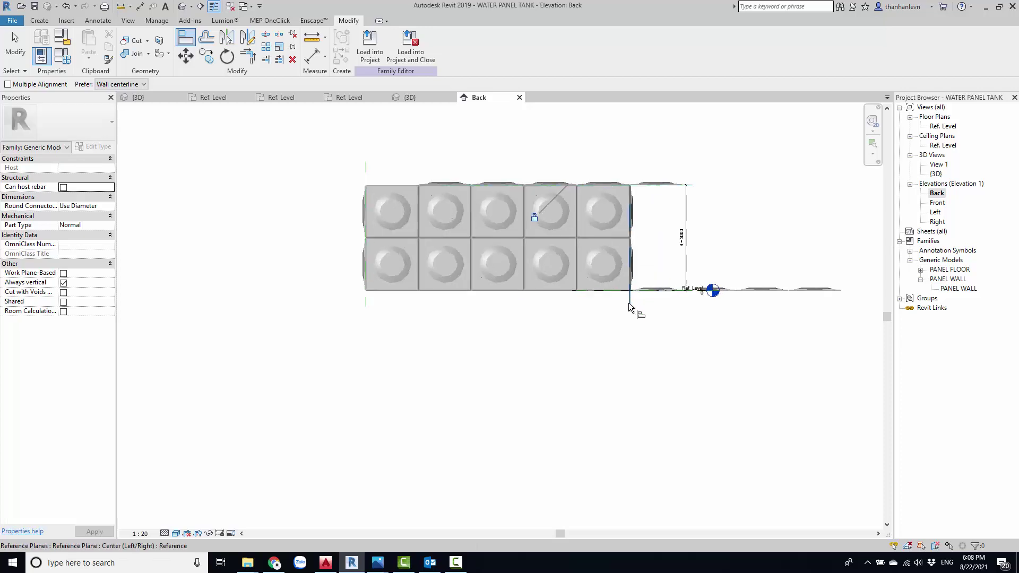
scroll(690, 167, up, 3)
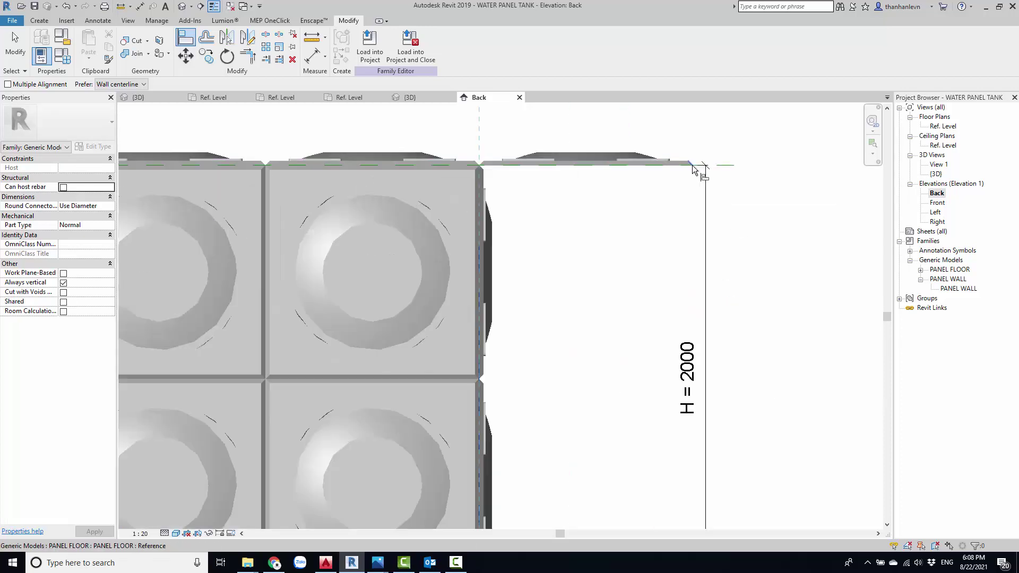
scroll(693, 169, up, 2)
scroll(696, 171, down, 5)
scroll(592, 231, up, 2)
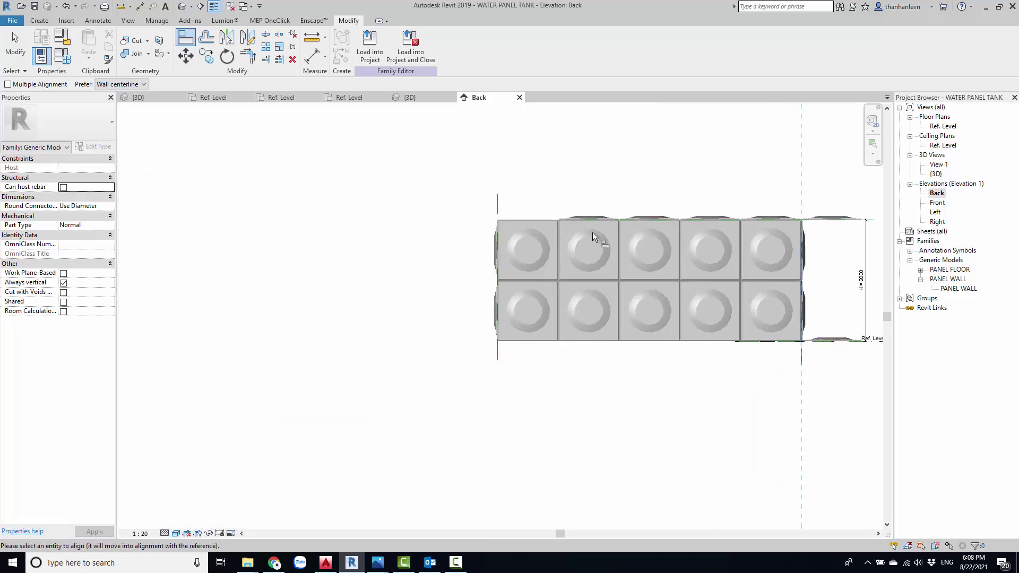
scroll(587, 237, up, 2)
key(Escape)
key(Escape)
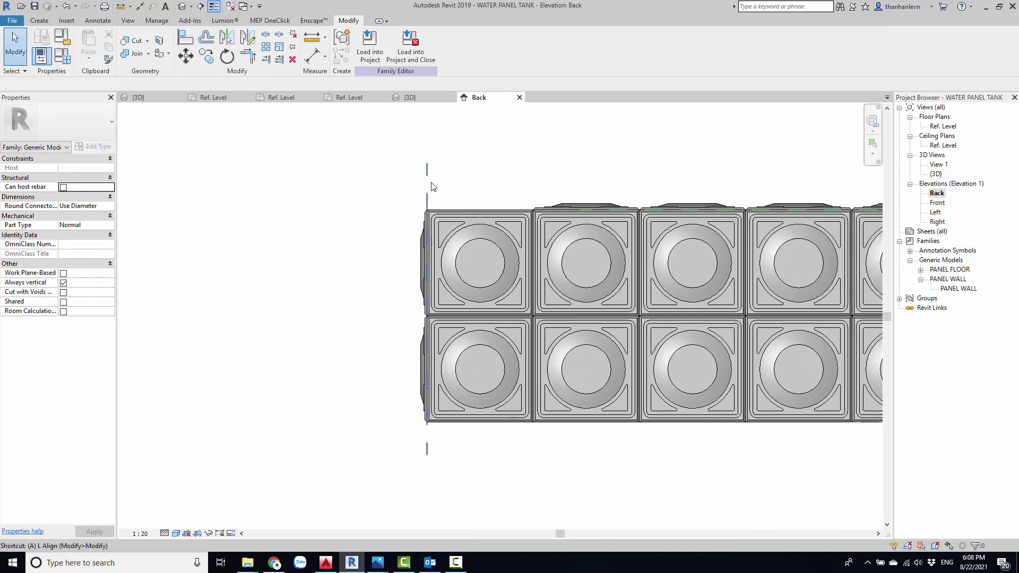
Retry Align against the reference planes, including the centre plane, and cancel after the error.
key(a)
key(l)
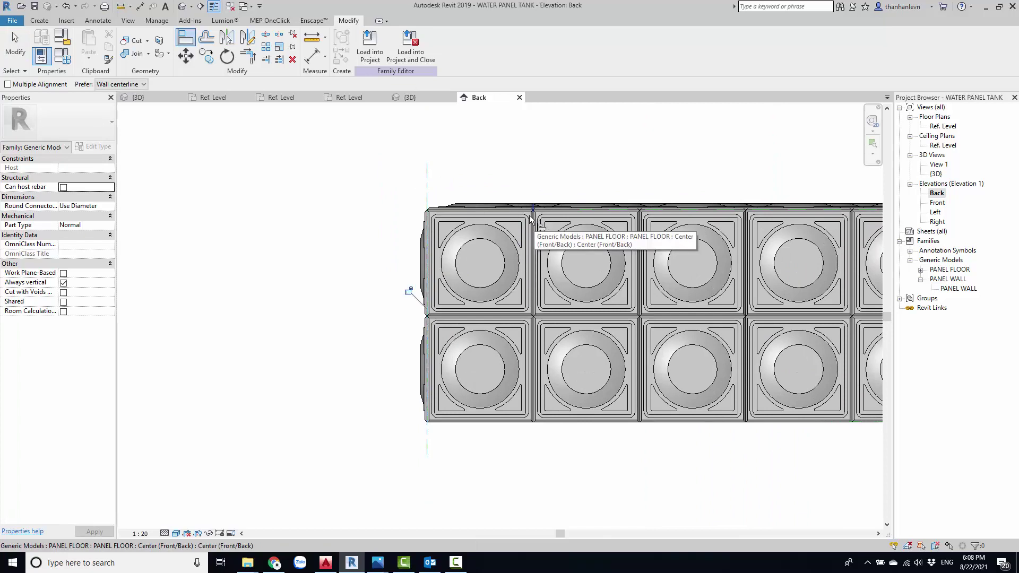
scroll(408, 291, down, 3)
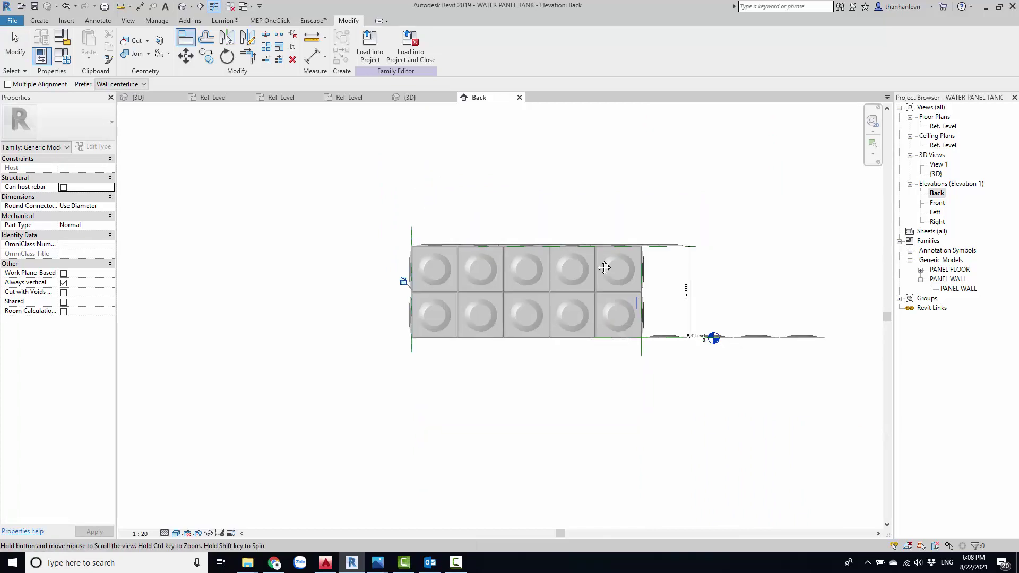
scroll(604, 267, up, 2)
scroll(578, 250, up, 2)
key(Escape)
scroll(583, 255, down, 2)
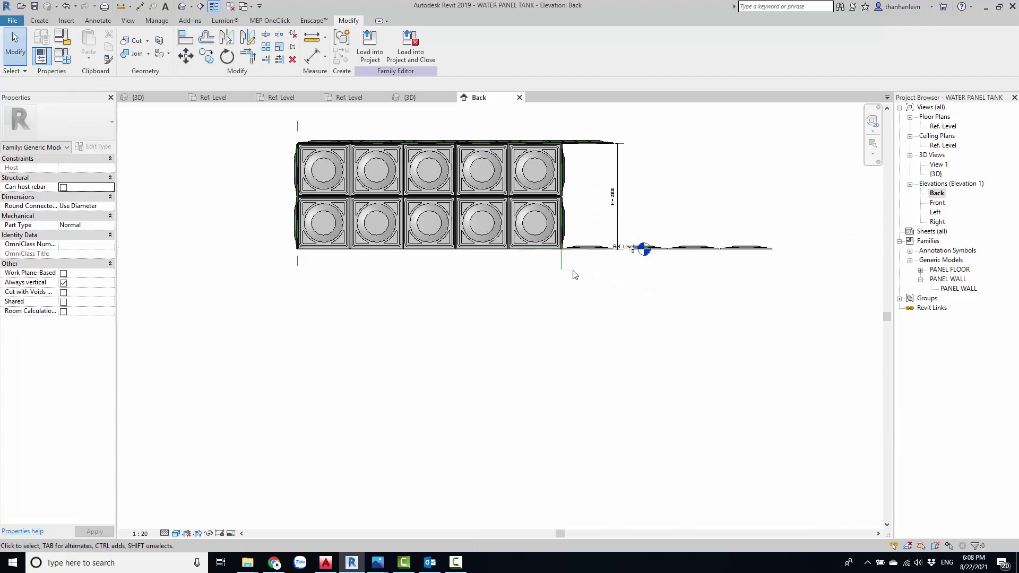
key(l)
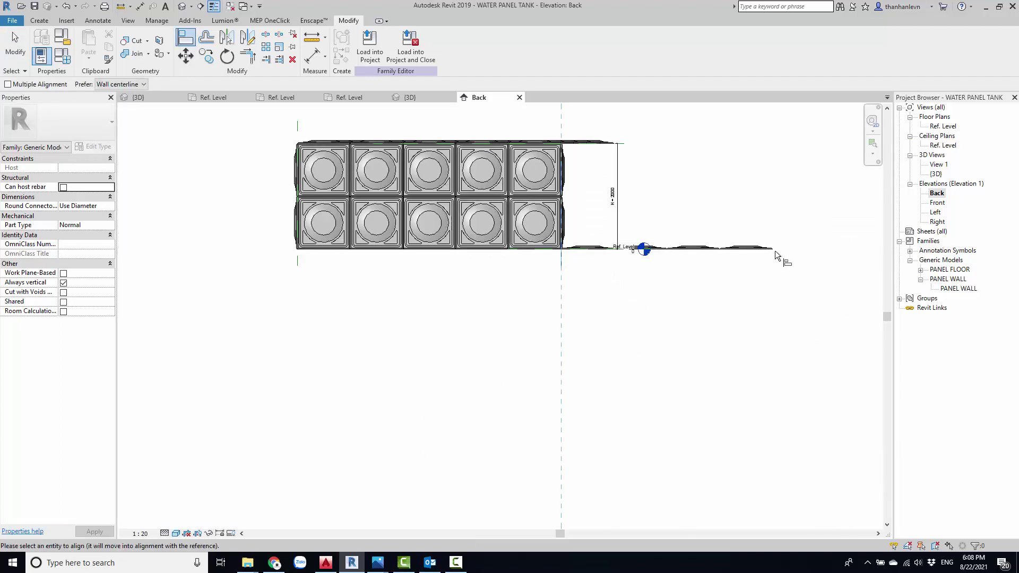
click(775, 250)
key(Escape)
key(Escape)
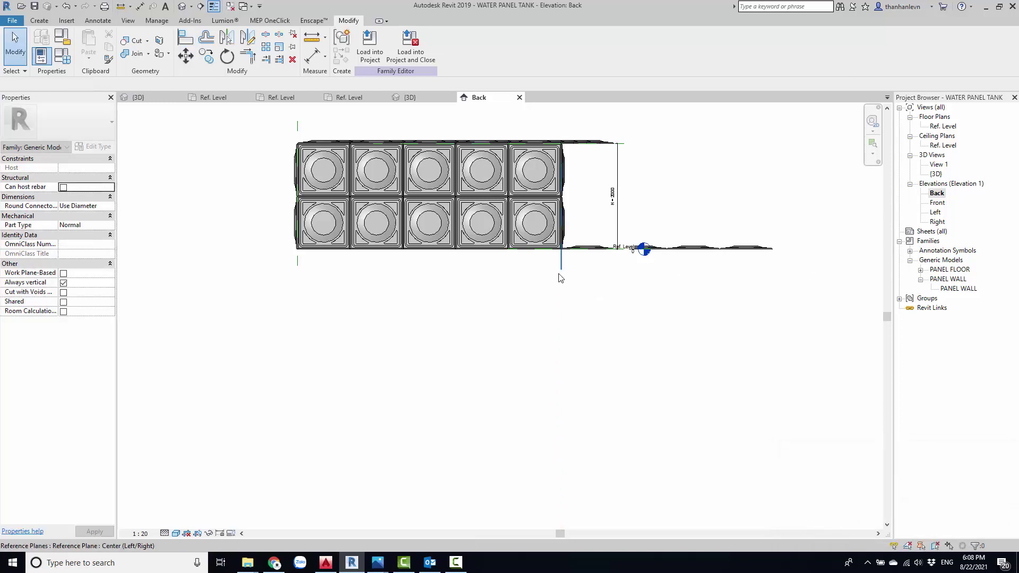
click(297, 262)
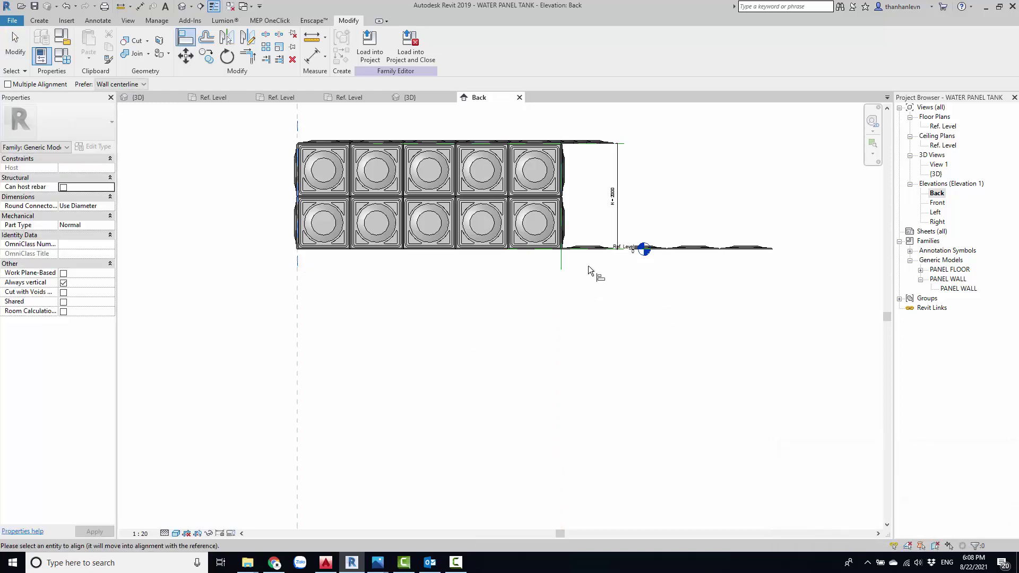
scroll(563, 252, up, 3)
scroll(564, 253, up, 4)
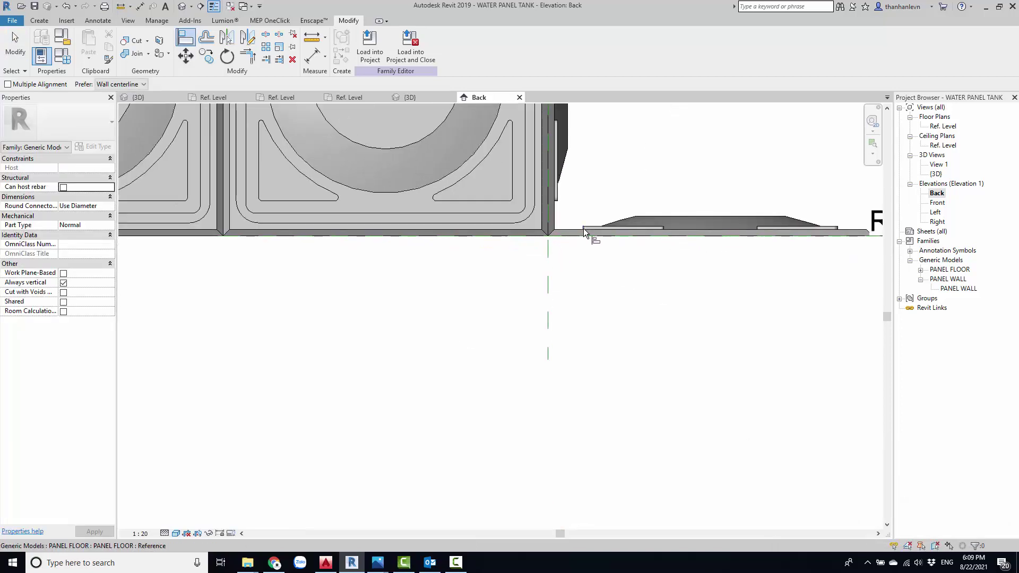
scroll(555, 244, down, 4)
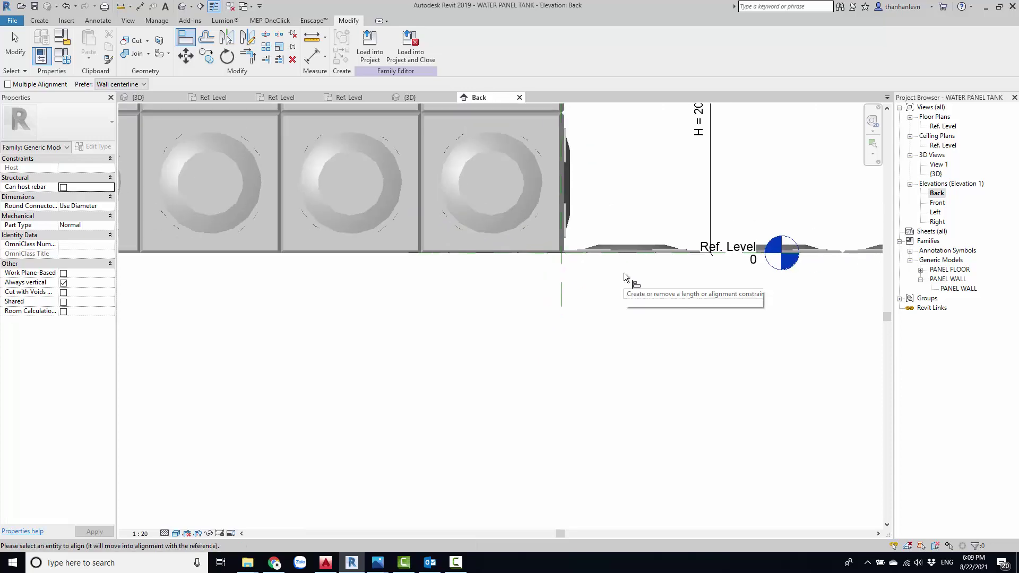
key(Escape)
Select the wall panel array group in the Back elevation.
click(619, 253)
scroll(620, 254, down, 2)
key(Escape)
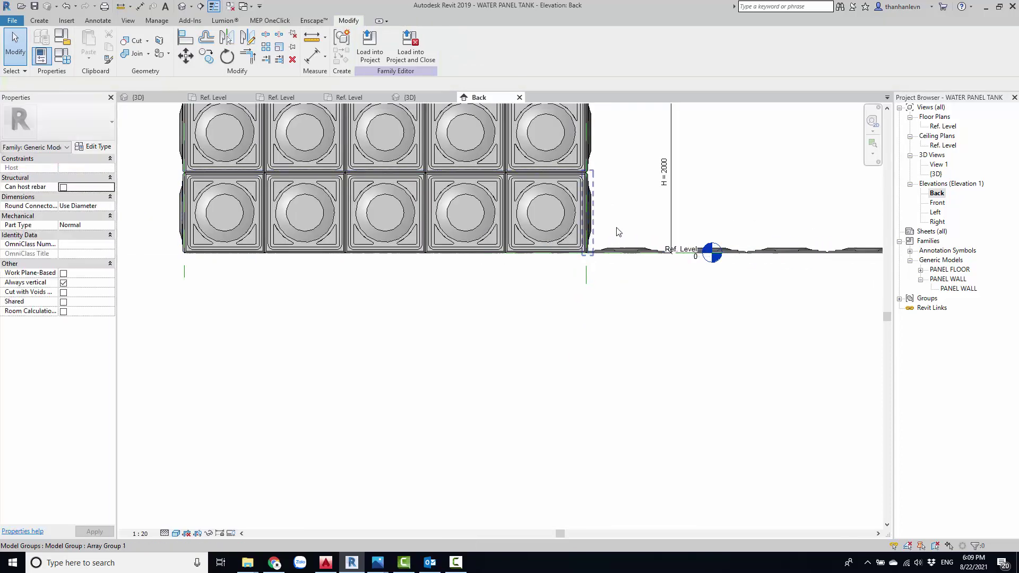
click(353, 144)
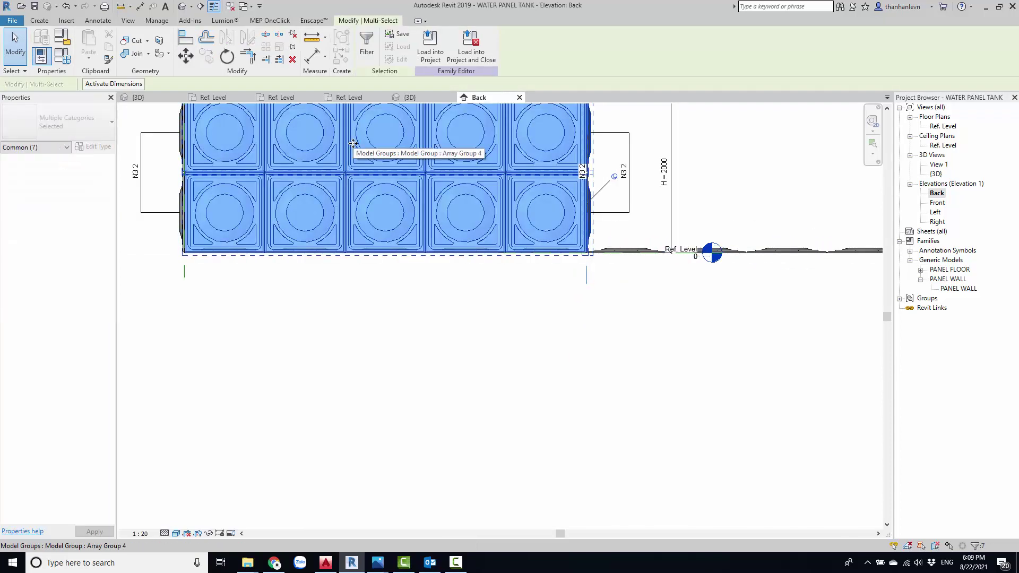
Hide the wall panel group and check the Ref. Level plan before returning to the Back elevation.
key(h)
key(h)
scroll(599, 263, down, 1)
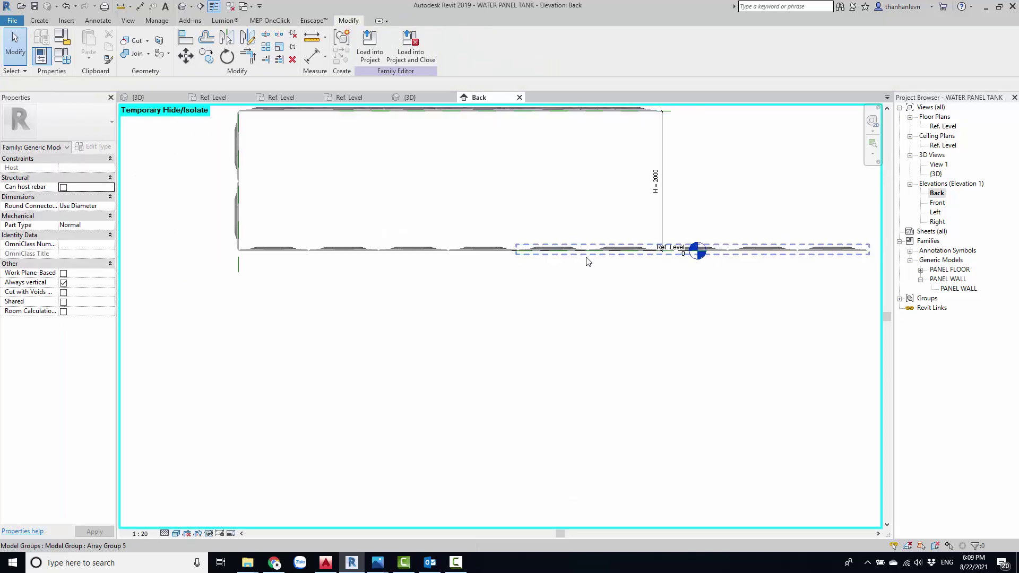
scroll(667, 260, up, 2)
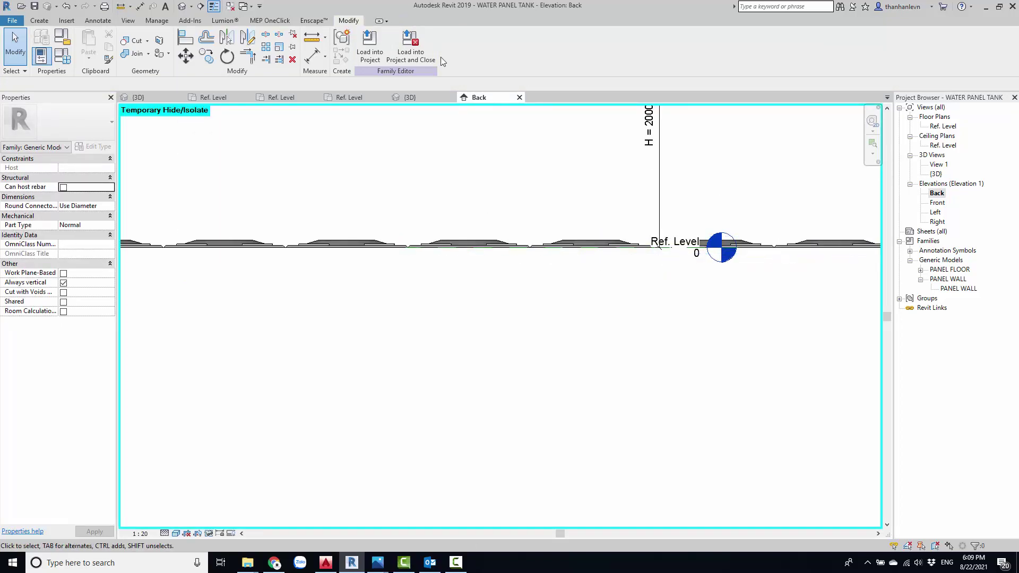
click(365, 96)
scroll(480, 176, down, 3)
scroll(615, 133, down, 1)
scroll(555, 130, up, 2)
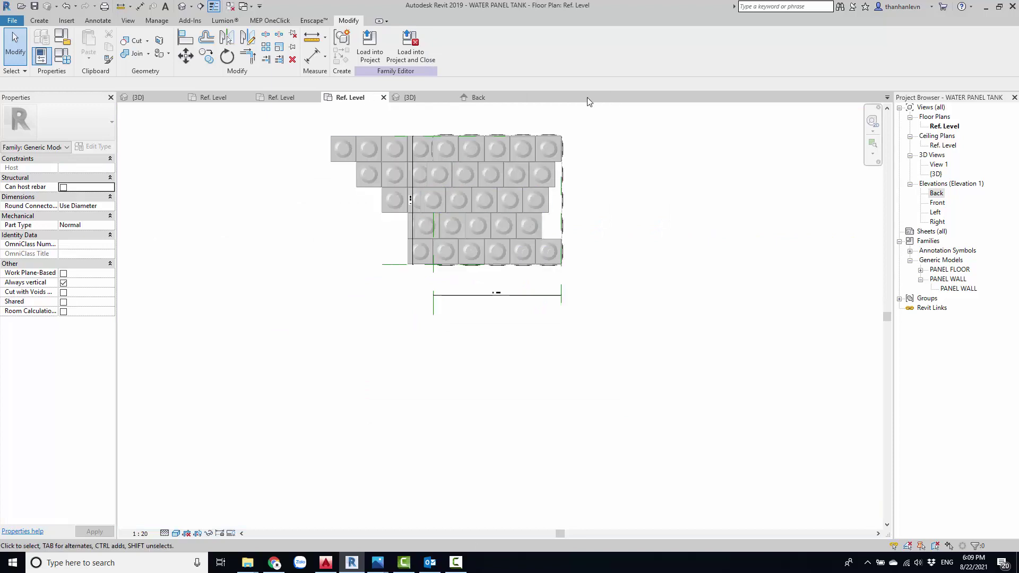
click(477, 97)
scroll(623, 249, down, 2)
scroll(615, 289, down, 3)
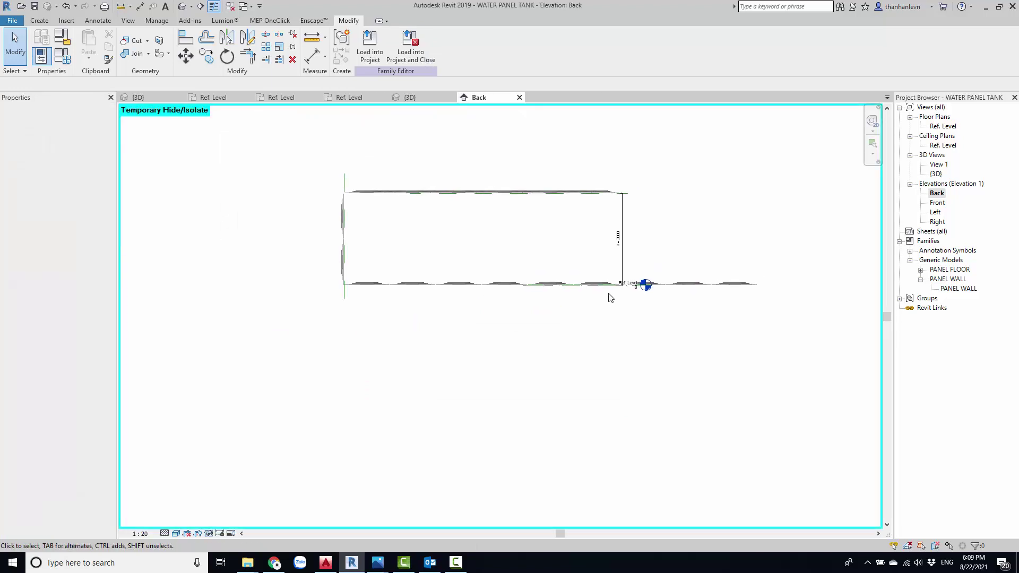
scroll(690, 297, up, 3)
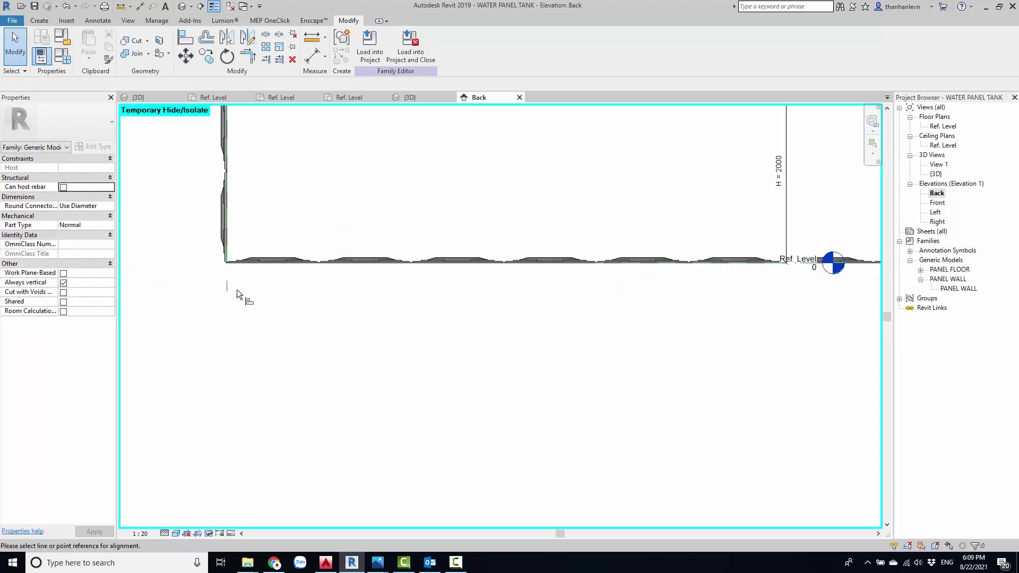
Start an Align (AL) in the Back elevation, then cancel it.
key(a)
key(l)
scroll(692, 289, up, 2)
scroll(749, 288, down, 2)
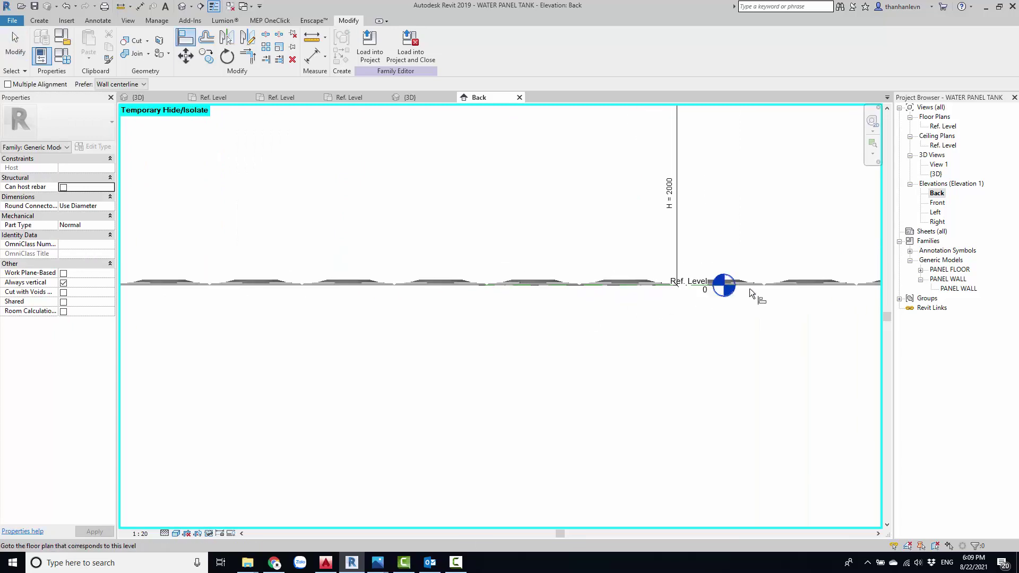
scroll(719, 289, up, 4)
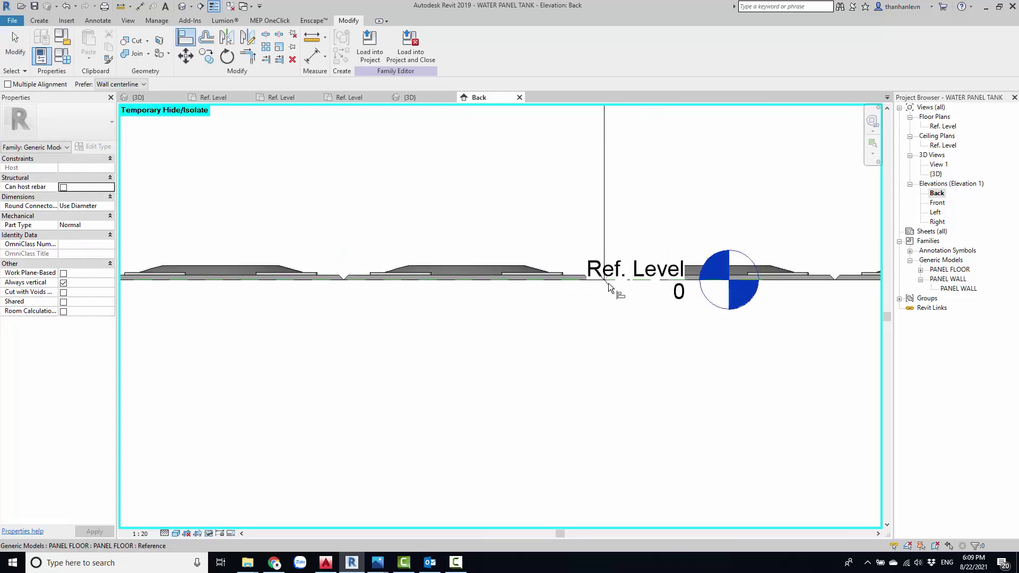
scroll(610, 289, down, 4)
key(Escape)
Align the floor panel row's edge to the reference line, then select the top panel array.
click(683, 309)
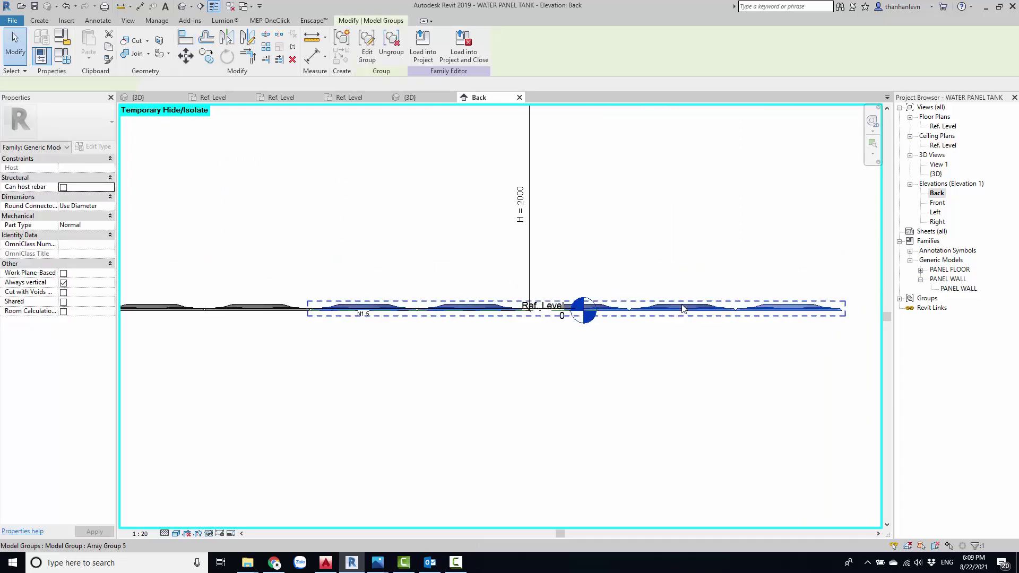
scroll(307, 318, up, 2)
scroll(487, 325, up, 2)
scroll(511, 302, up, 2)
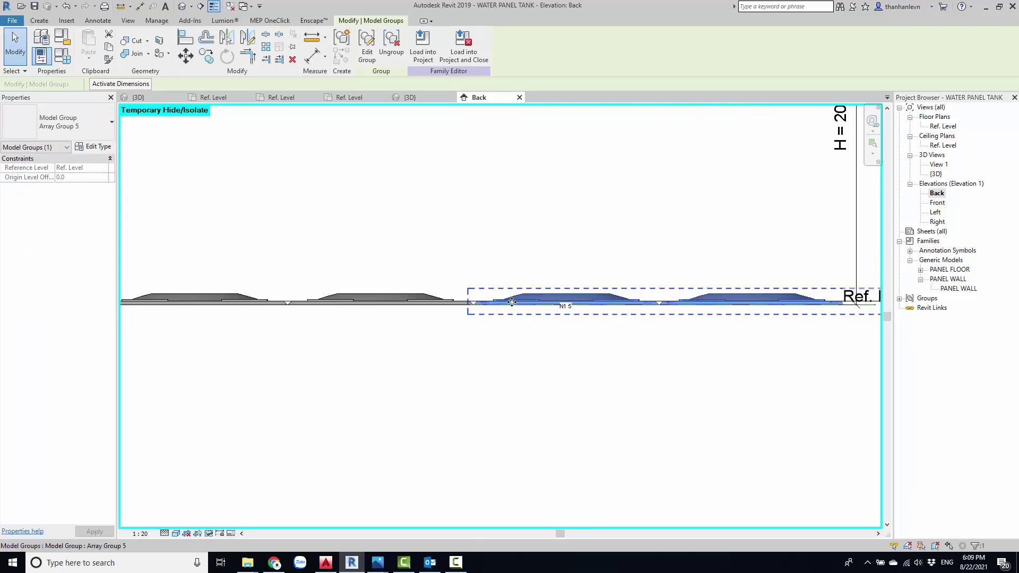
scroll(511, 301, down, 2)
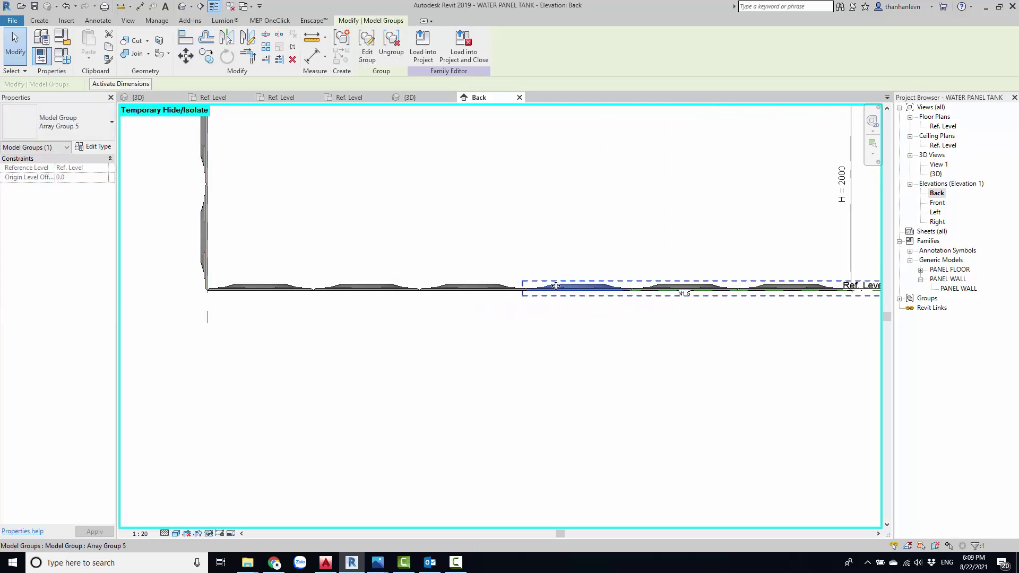
click(565, 308)
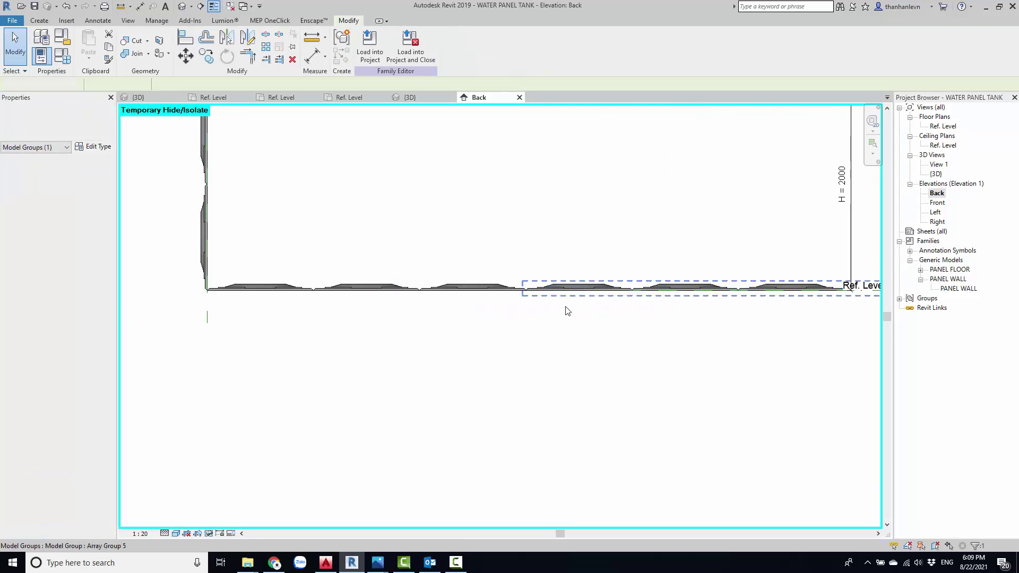
click(218, 319)
click(635, 291)
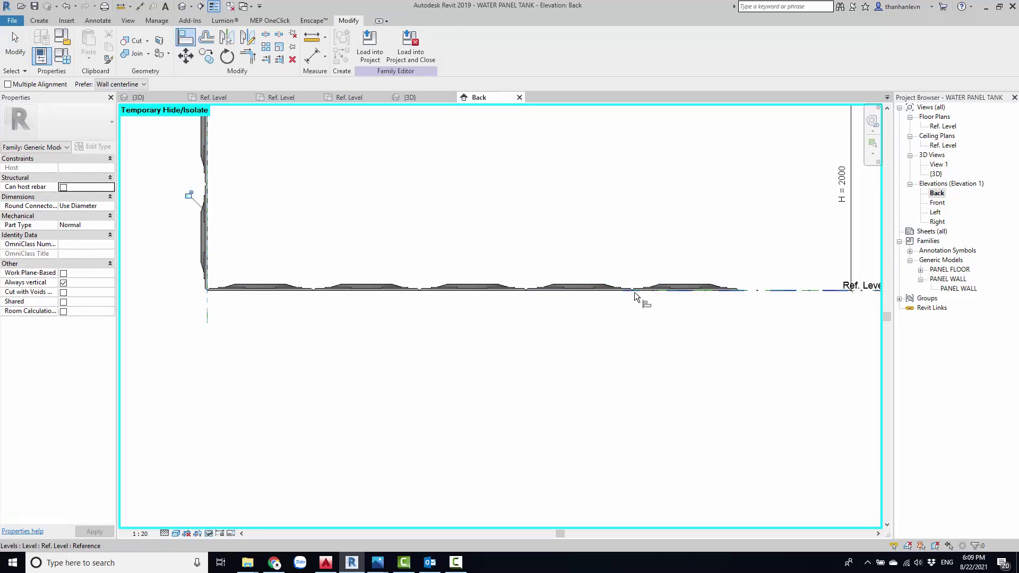
scroll(377, 322, down, 3)
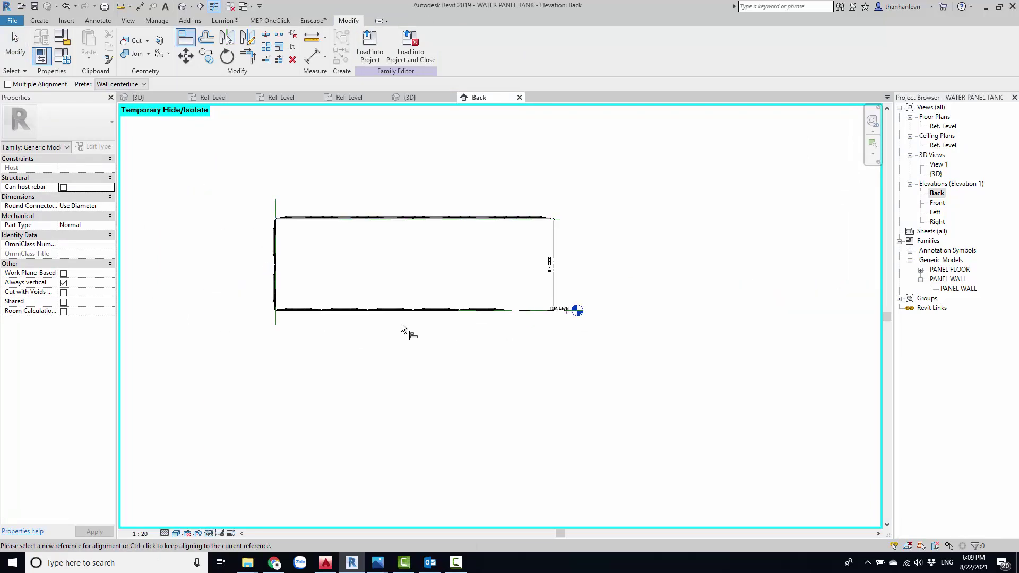
key(Escape)
click(324, 217)
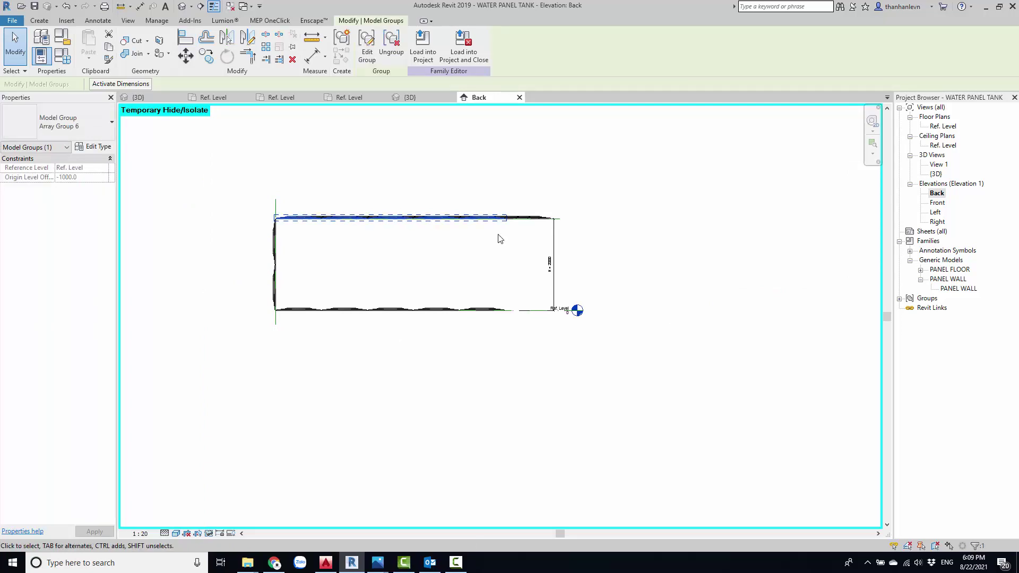
scroll(266, 134, up, 1)
Inspect the tank from behind in 3D, then open and centre the Ref. Level floor plan.
click(182, 6)
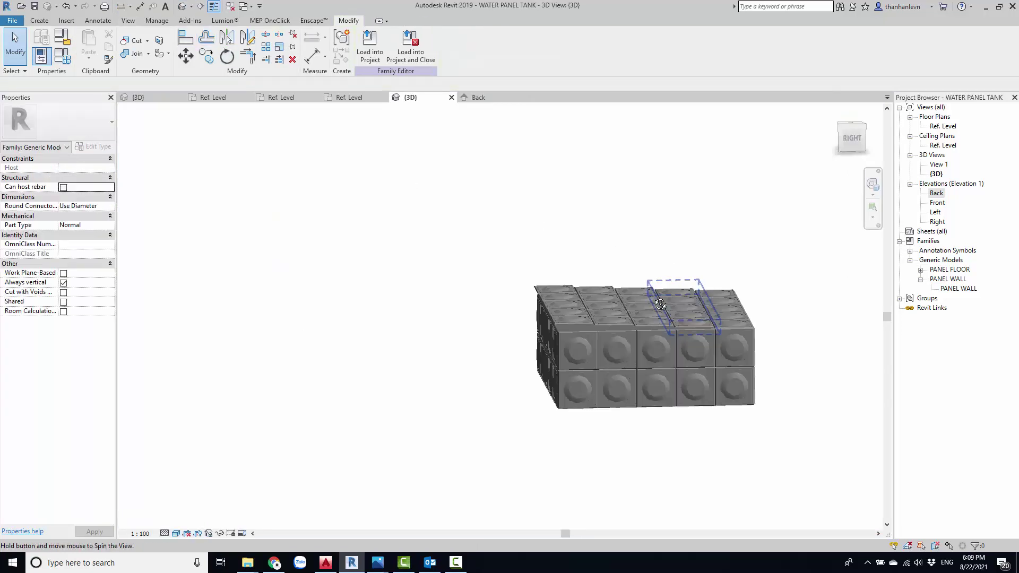
mouse_move(690, 297)
shift+middle_down()
mouse_move(513, 335)
mouse_move(647, 339)
shift+middle_up()
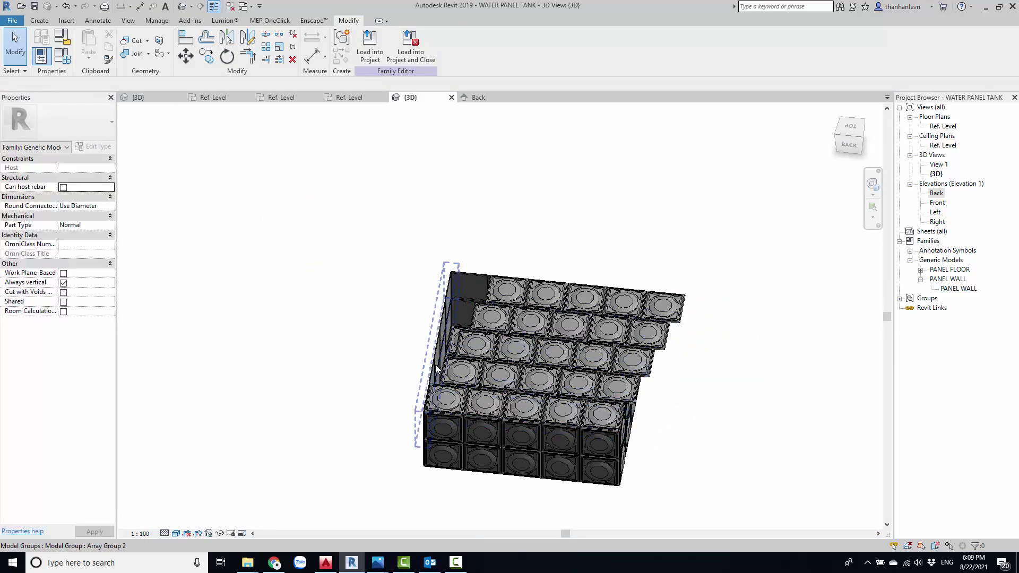
double_click(942, 127)
scroll(442, 234, up, 2)
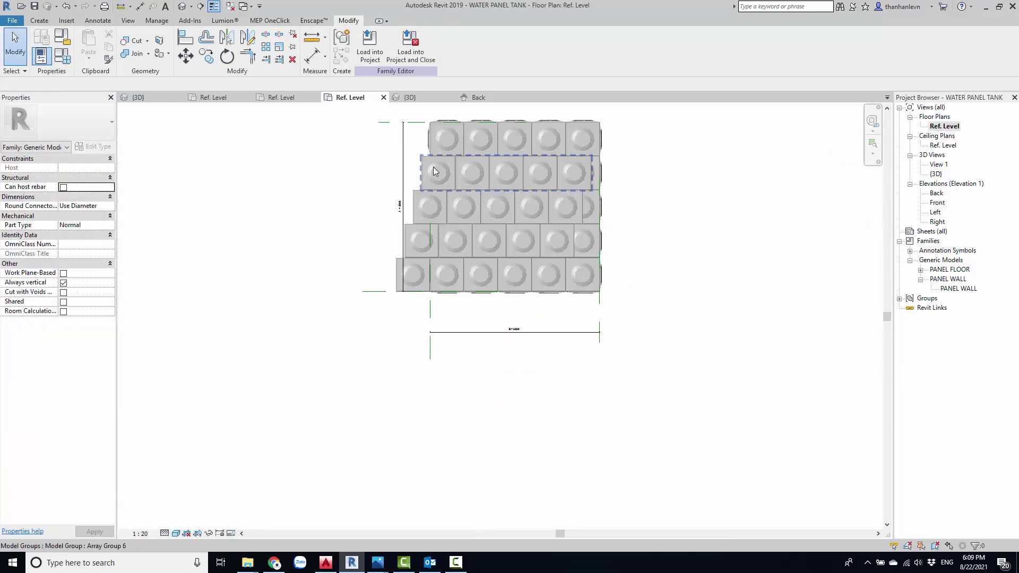
scroll(442, 234, up, 4)
mouse_move(445, 400)
middle_down()
mouse_move(441, 364)
mouse_move(421, 352)
middle_up()
Line up the offset floor panel rows into a 5×5 grid in the Ref. Level plan.
scroll(423, 370, down, 3)
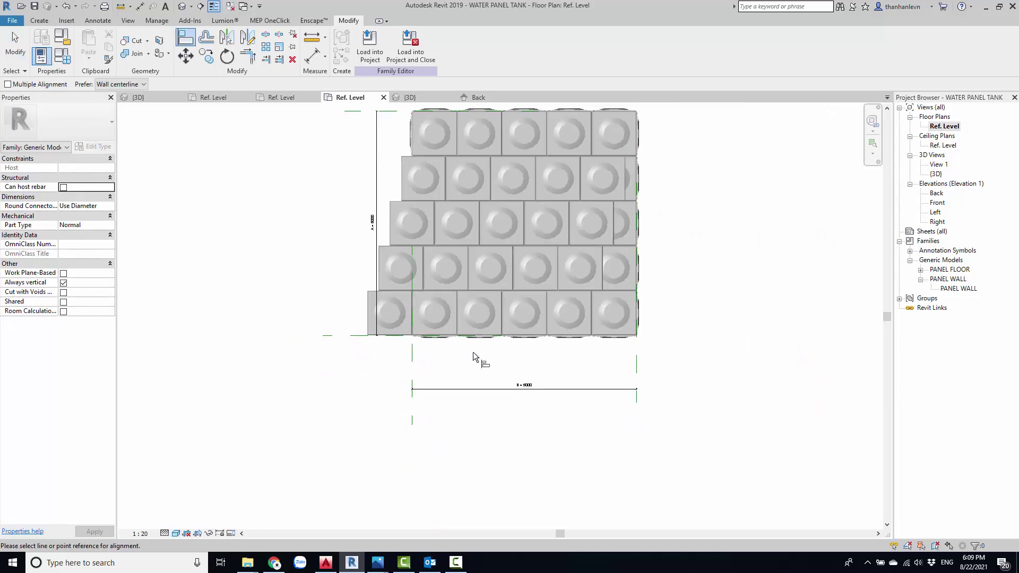
scroll(350, 303, up, 4)
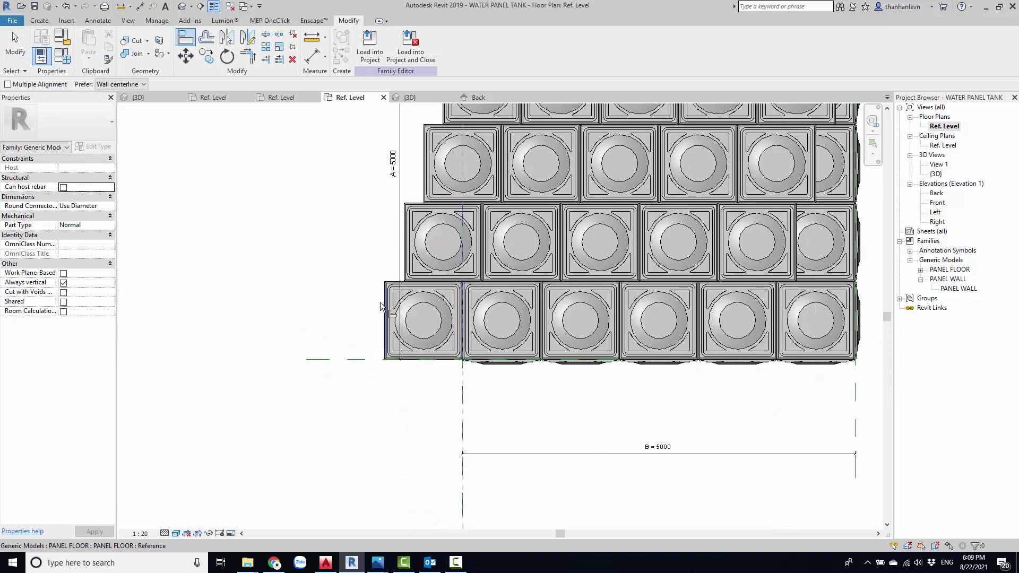
scroll(382, 274, up, 5)
scroll(388, 266, down, 2)
scroll(630, 336, down, 3)
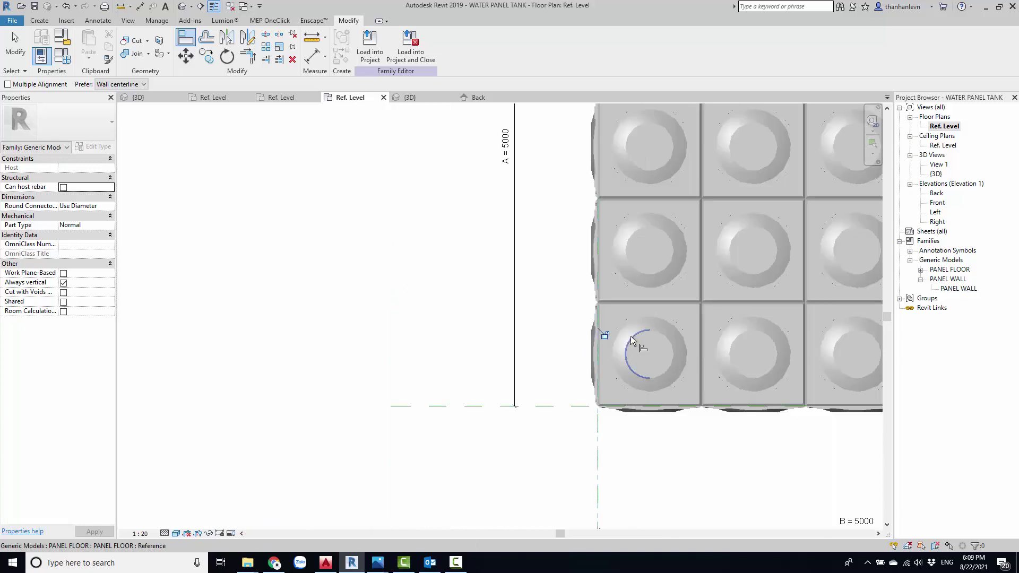
scroll(575, 345, down, 4)
key(Escape)
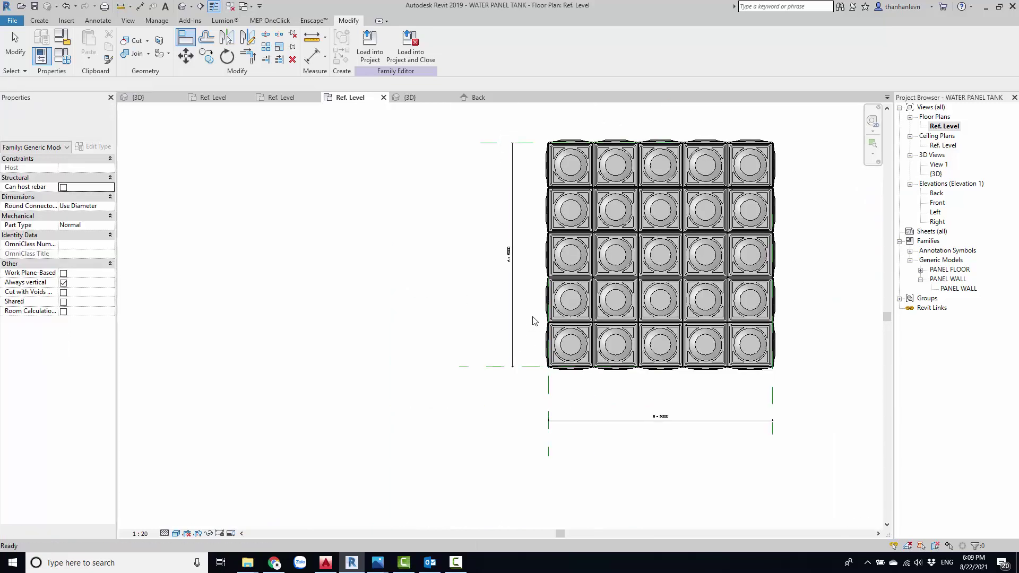
middle_drag(670, 391, 713, 318)
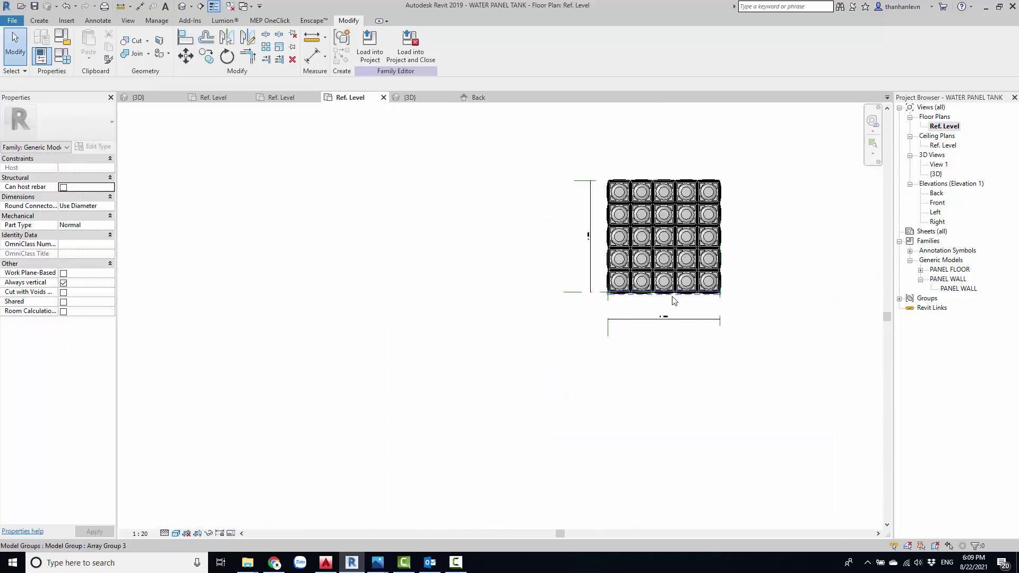
click(187, 7)
Orbit the tank and set the panel counts in Family Types.
mouse_move(671, 291)
shift+middle_down()
mouse_move(485, 409)
mouse_move(692, 144)
mouse_move(851, 341)
mouse_move(686, 414)
mouse_move(781, 391)
mouse_move(529, 432)
mouse_move(737, 382)
mouse_move(426, 382)
mouse_move(778, 399)
shift+middle_up()
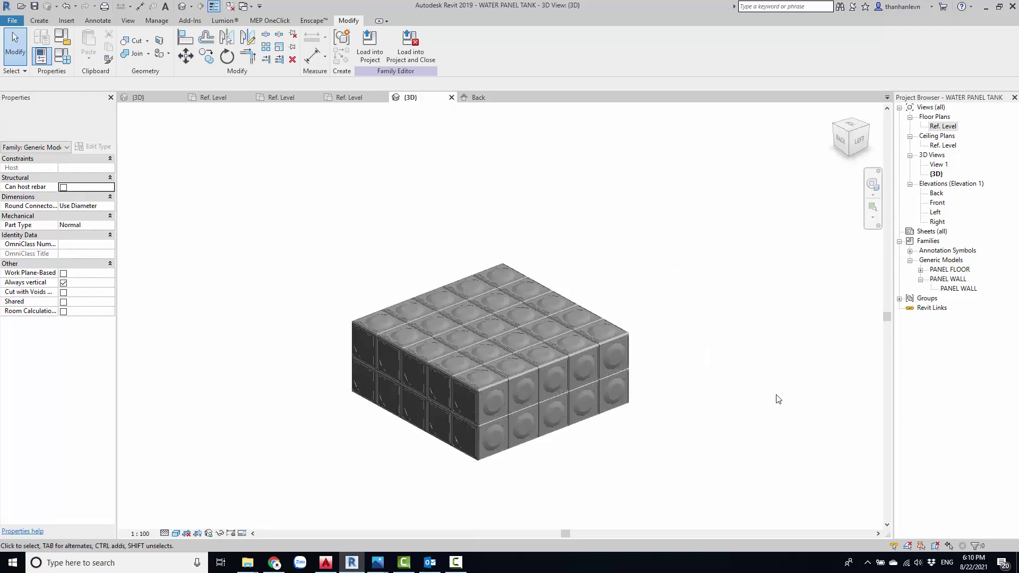
mouse_move(661, 412)
shift+middle_down()
mouse_move(680, 327)
mouse_move(523, 281)
mouse_move(682, 306)
shift+middle_up()
middle_drag(583, 189, 559, 245)
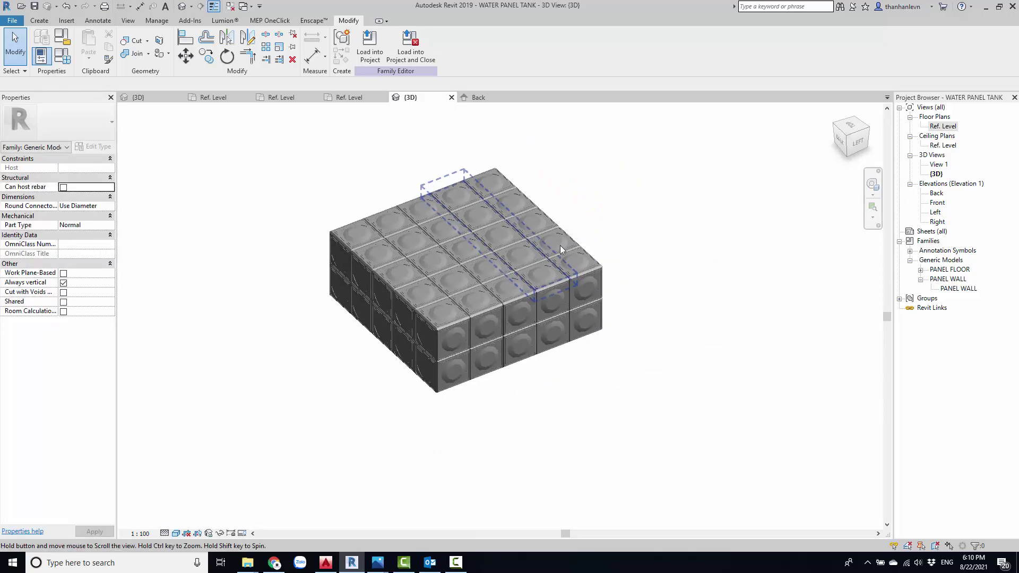
click(68, 59)
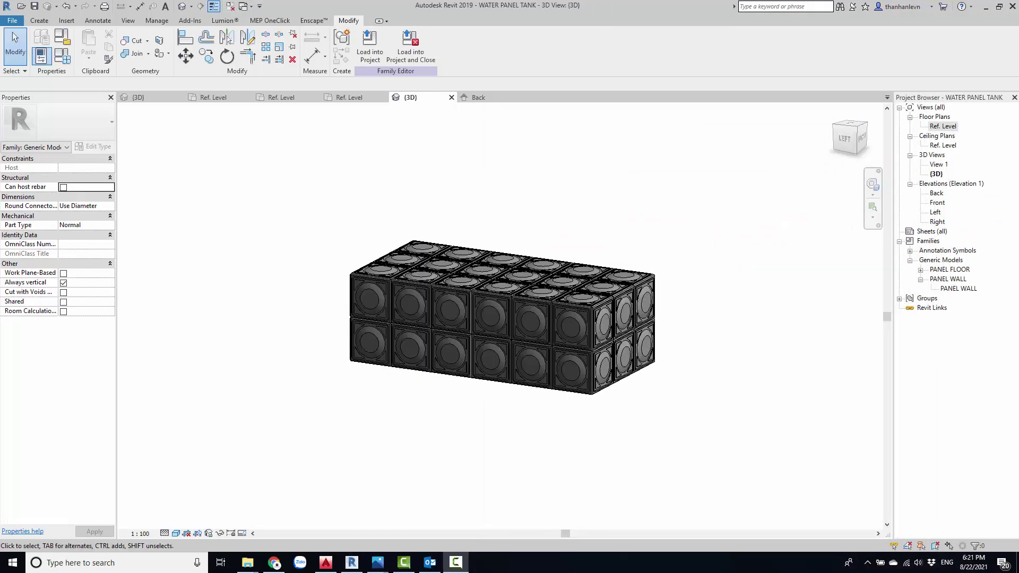
click(156, 21)
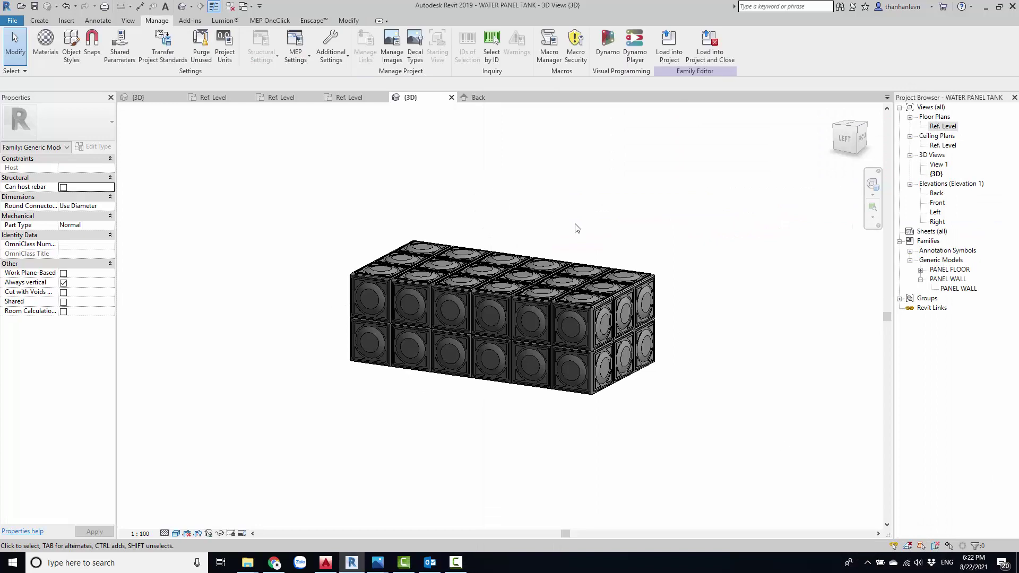
click(39, 20)
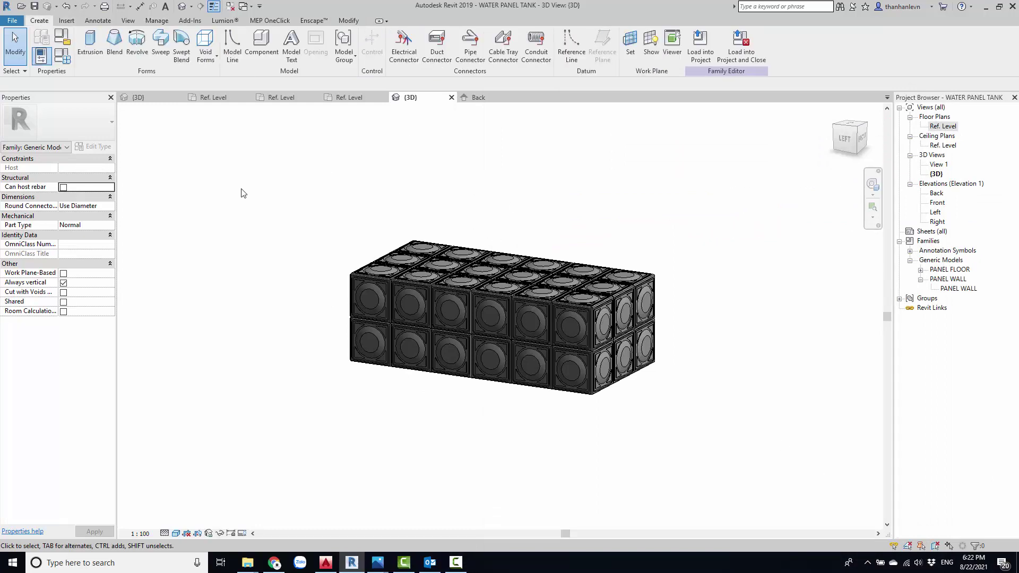
Window-select the whole tank to check all 20 panel groups.
drag(243, 193, 751, 421)
drag(267, 132, 611, 425)
click(628, 426)
drag(249, 199, 759, 494)
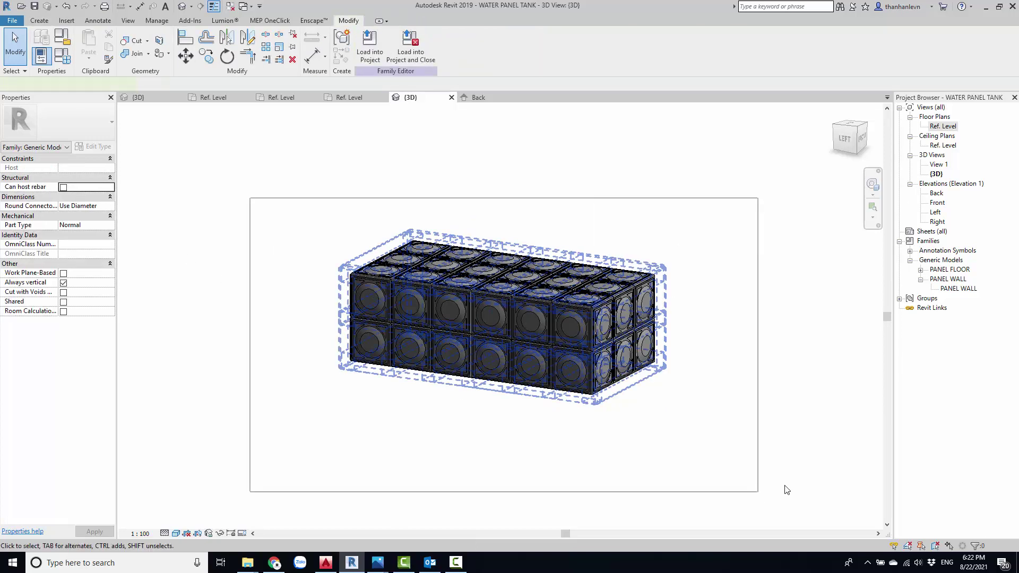
drag(258, 197, 719, 489)
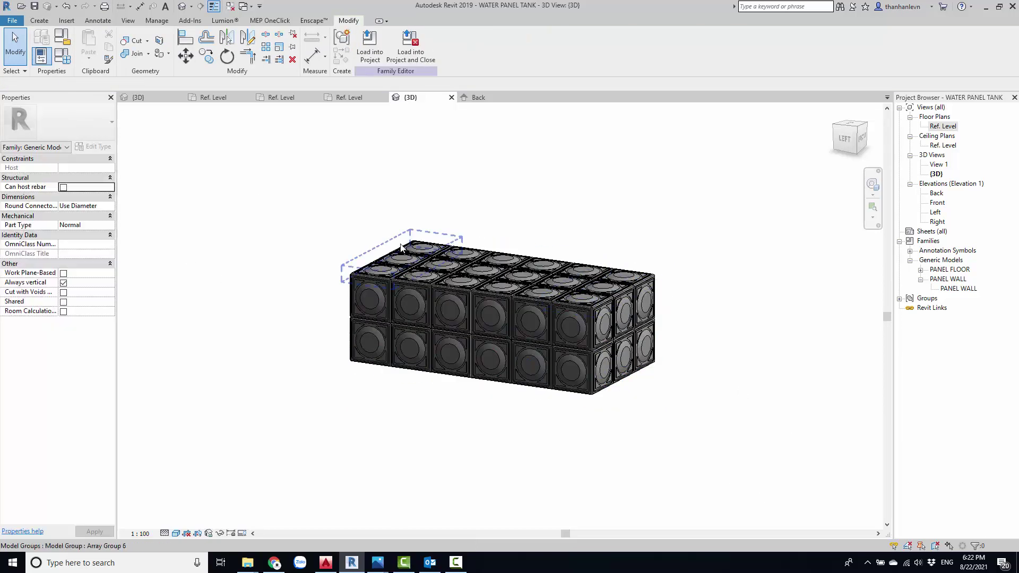
drag(278, 221, 723, 504)
Deselect the panel groups and check Project Units without changing them.
click(759, 407)
click(157, 20)
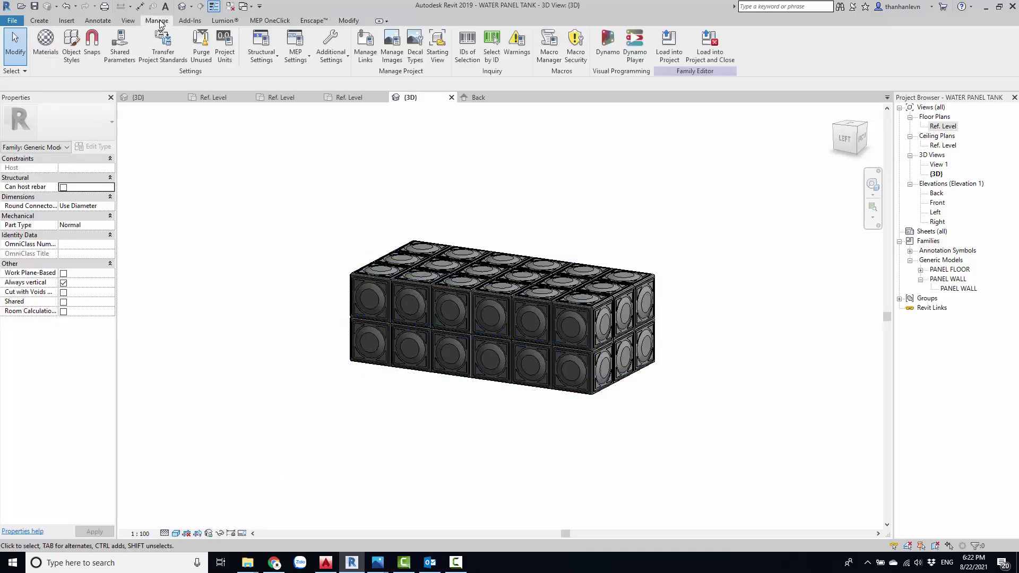
click(221, 38)
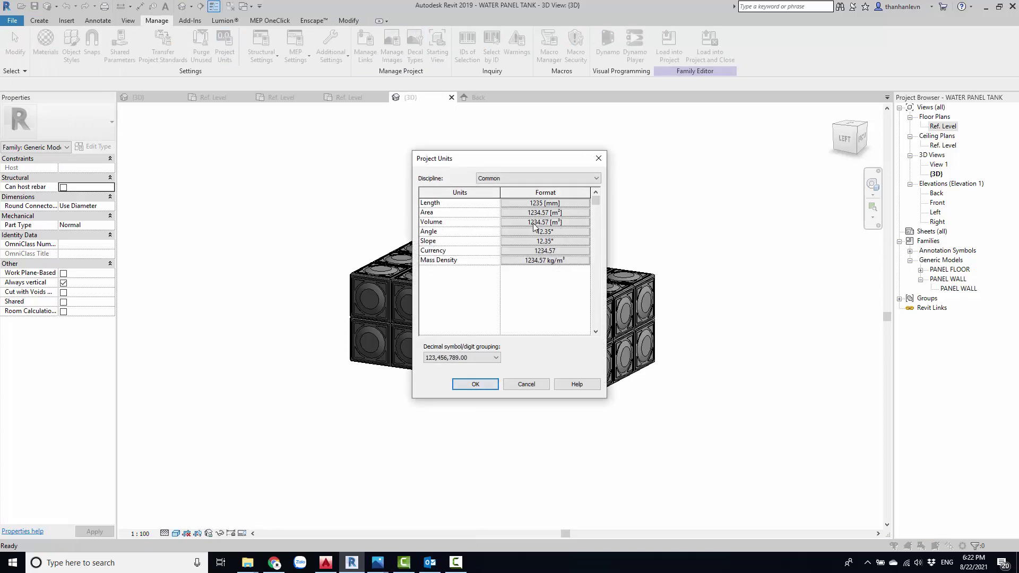
click(598, 158)
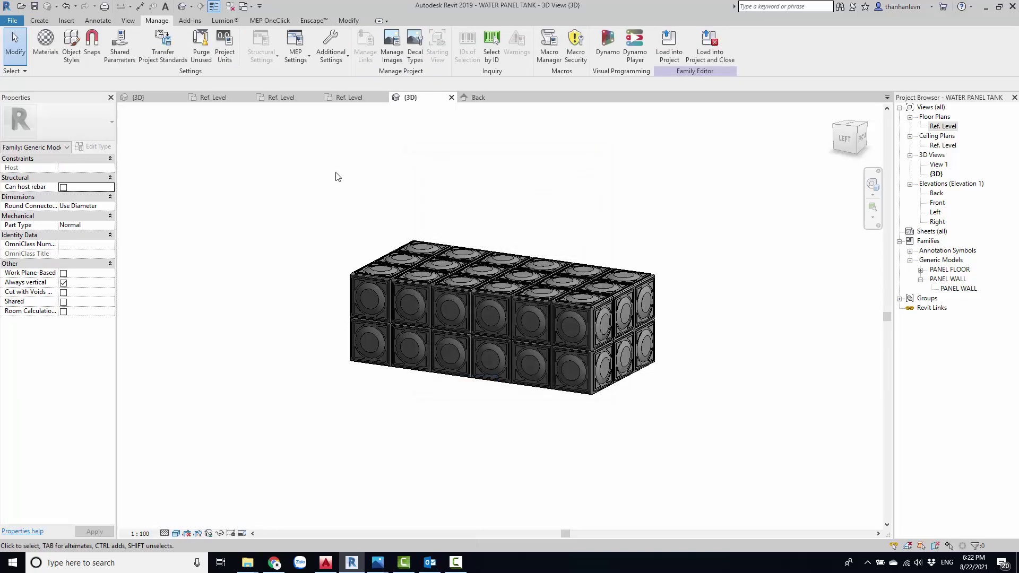
Add instance Volume parameter 'V TANK' with formula A * B * H in Family Types.
click(39, 20)
click(42, 55)
drag(517, 29, 245, 33)
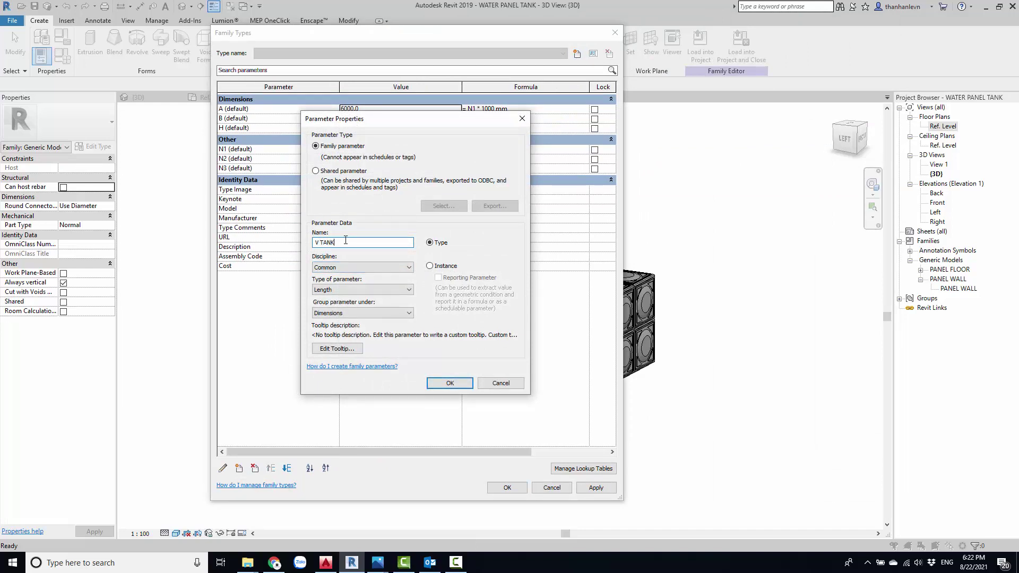
click(430, 266)
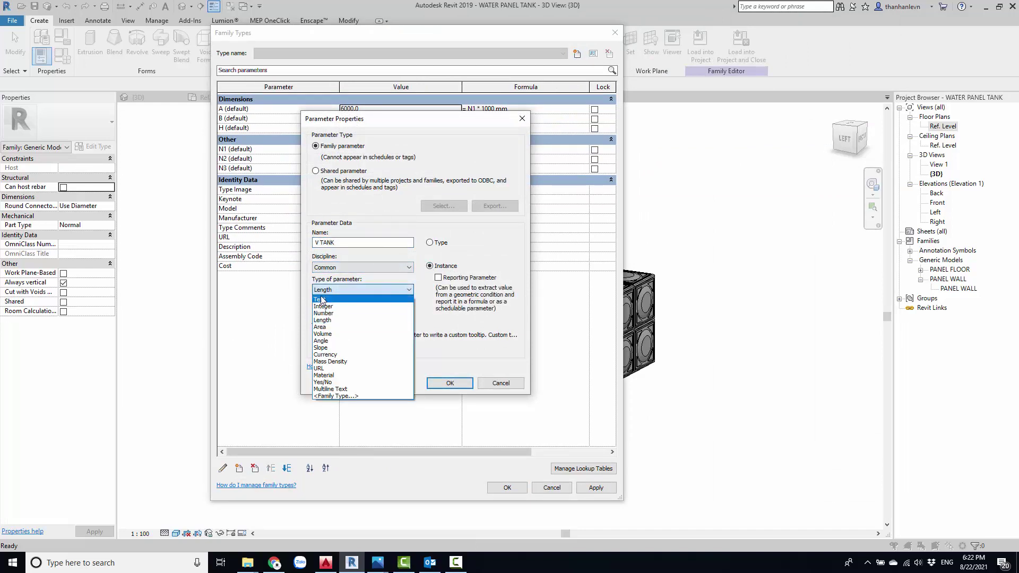
click(326, 335)
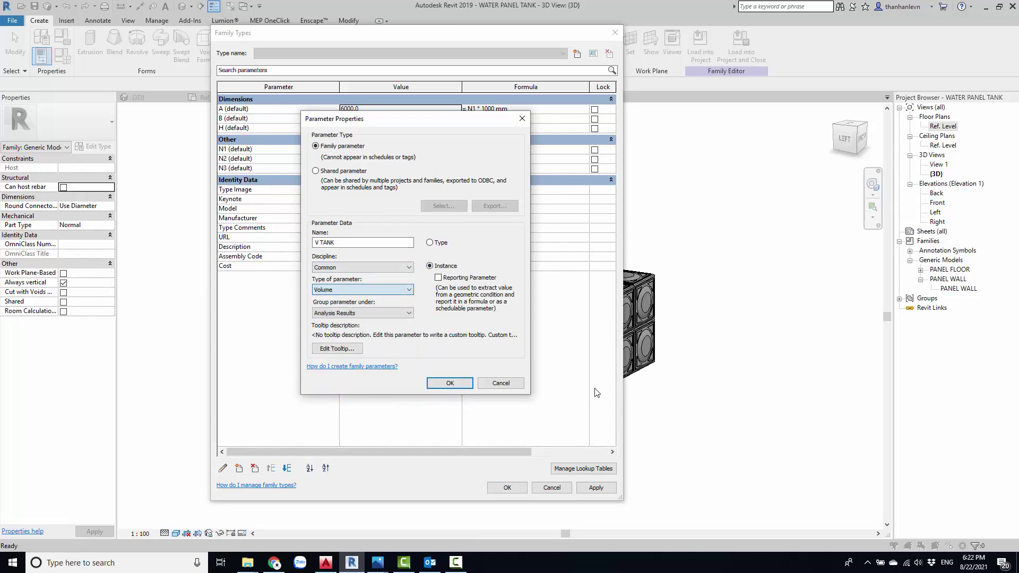
click(439, 383)
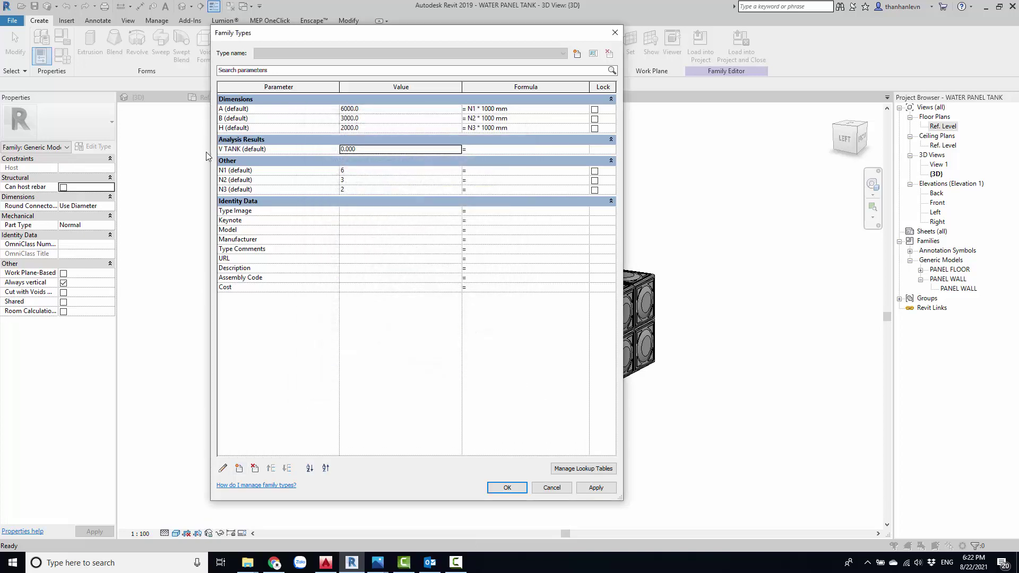
click(269, 151)
click(356, 150)
click(518, 148)
text(A * B * H)
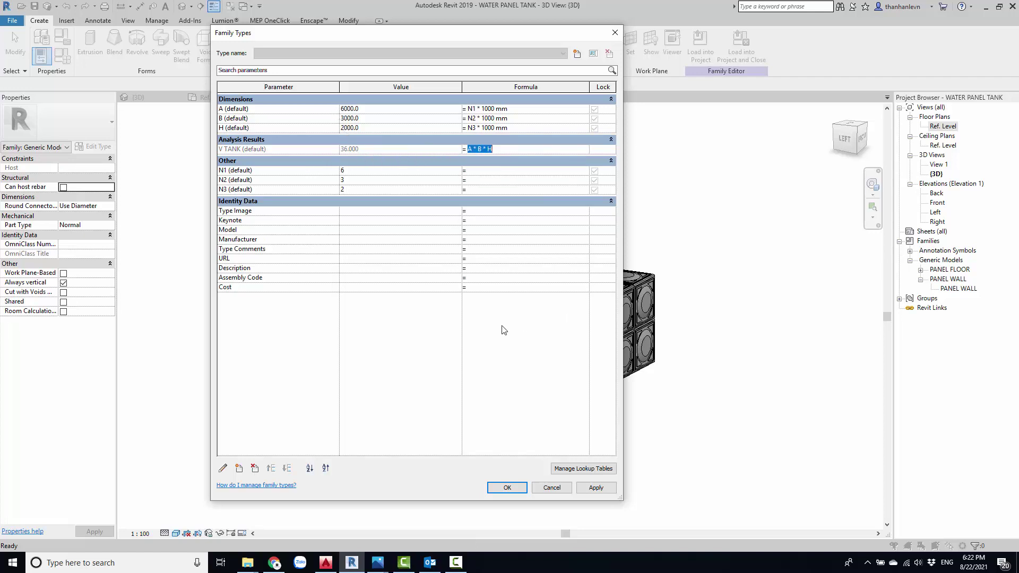
click(506, 487)
Orbit and zoom the 3D view to inspect the tank's other side.
shift+middle_drag(725, 296, 405, 387)
scroll(412, 344, up, 2)
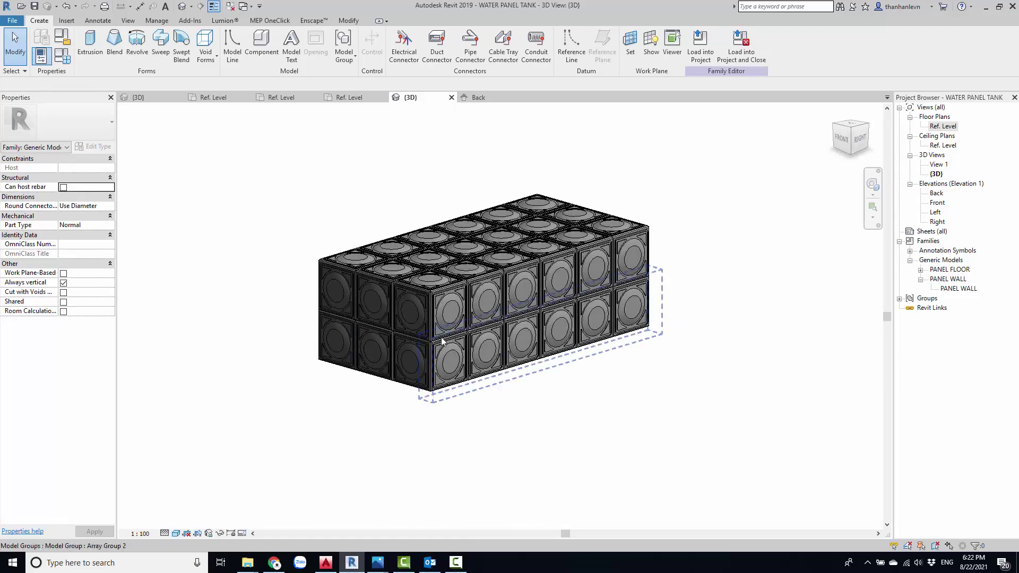
scroll(441, 336, up, 5)
scroll(466, 312, up, 3)
mouse_move(466, 311)
shift+middle_down()
mouse_move(495, 381)
mouse_move(452, 329)
shift+middle_up()
Orbit the tank to a left-front view and select the upper wall panel group.
scroll(458, 364, down, 3)
scroll(459, 364, down, 2)
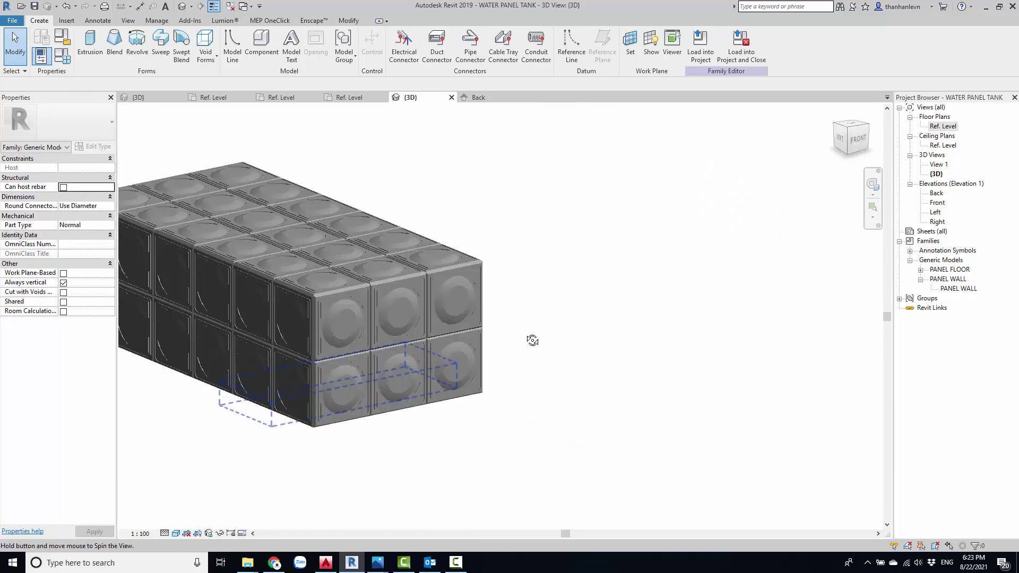
shift+middle_drag(530, 341, 557, 360)
click(524, 260)
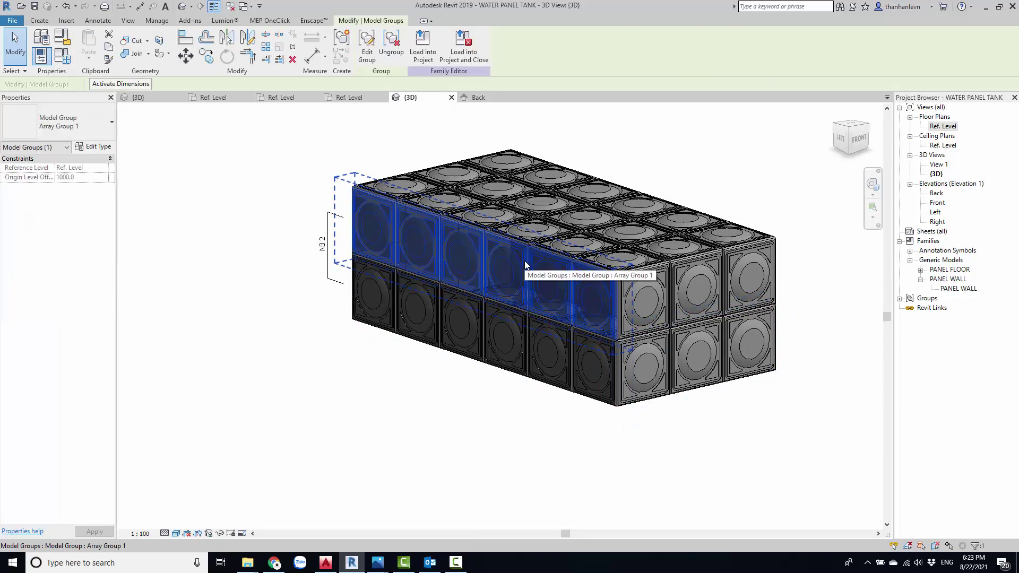
click(277, 189)
Switch to the PANEL WALL family's Ref. Level plan and zoom in on its panel array.
key(ctrl+Tab)
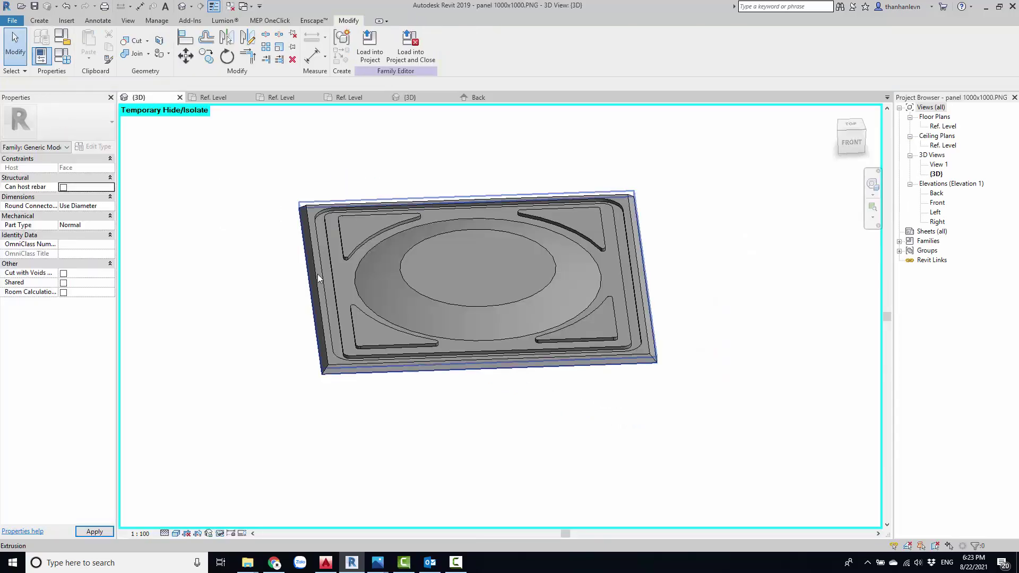
click(227, 99)
click(355, 186)
scroll(356, 185, up, 1)
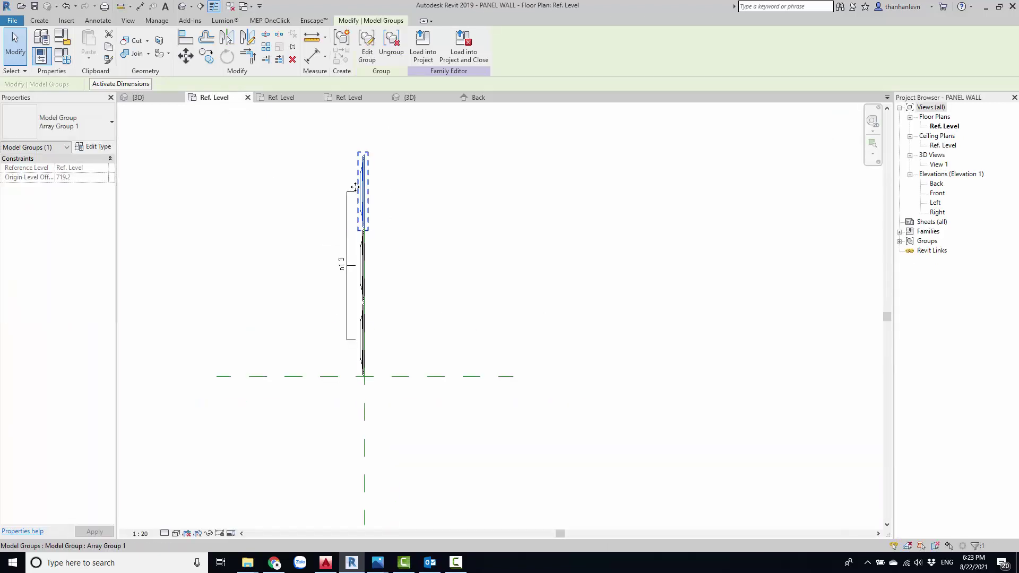
click(473, 202)
scroll(403, 265, up, 3)
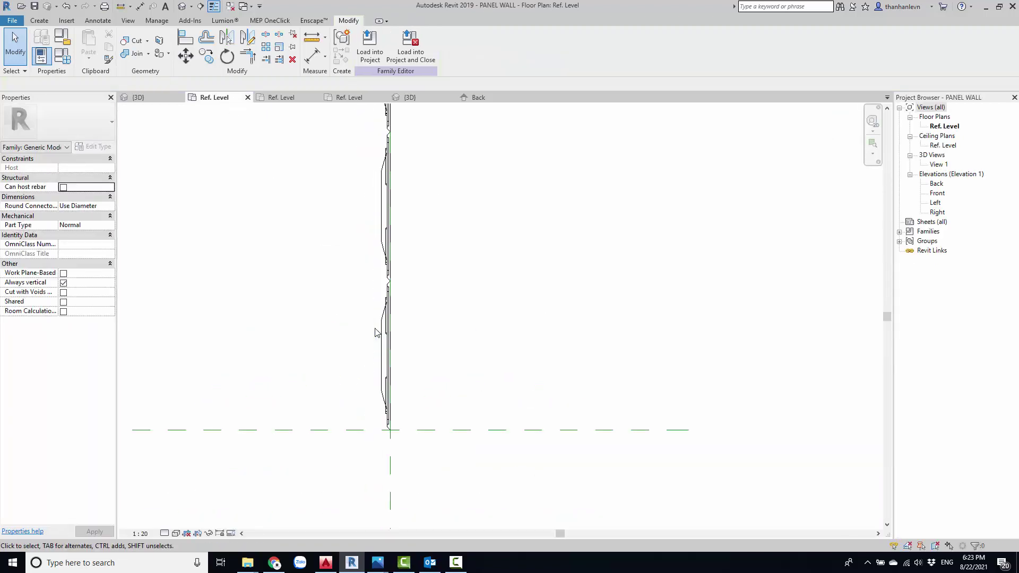
Open the PANEL WALL array group for editing and select a panel inside it.
double_click(379, 332)
click(379, 325)
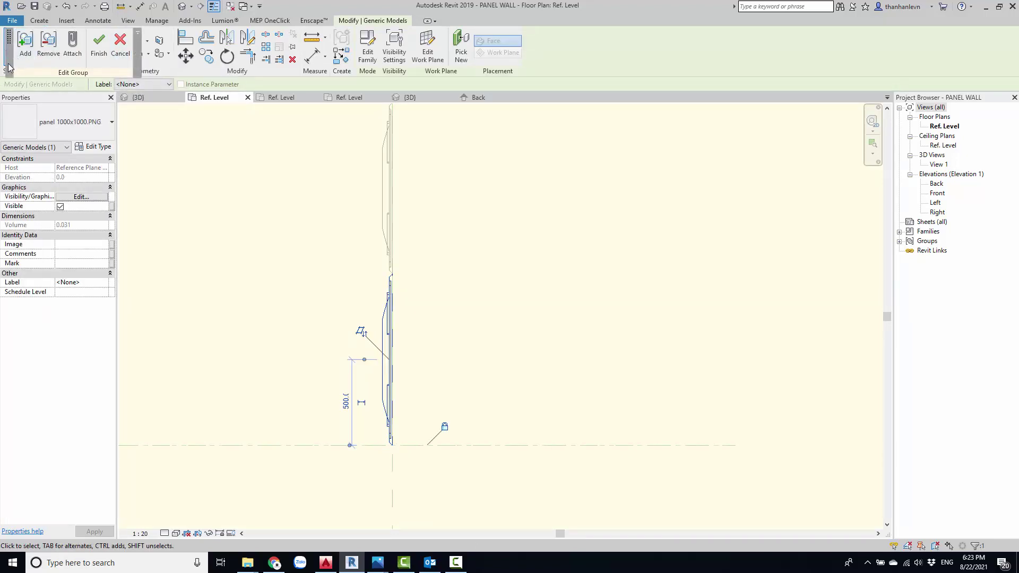
drag(8, 67, 519, 170)
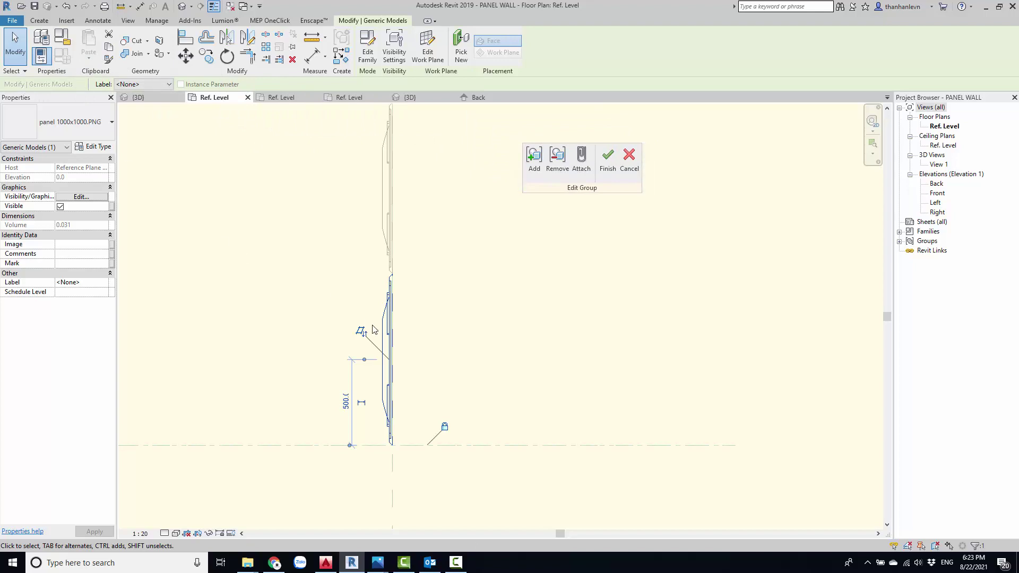
Associate the panel's triangular corner extrusion material with the inox304 parameter.
click(138, 97)
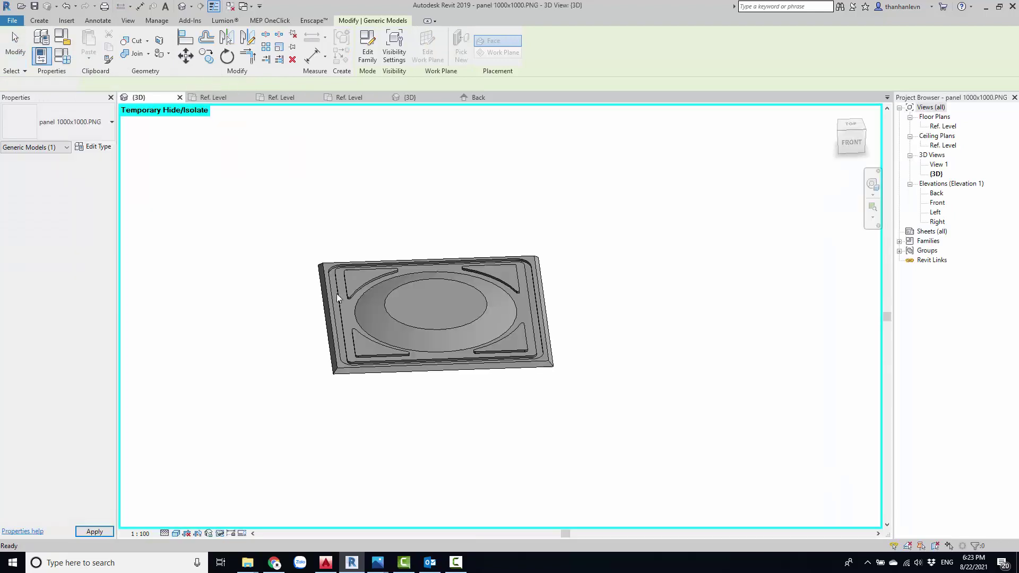
click(364, 295)
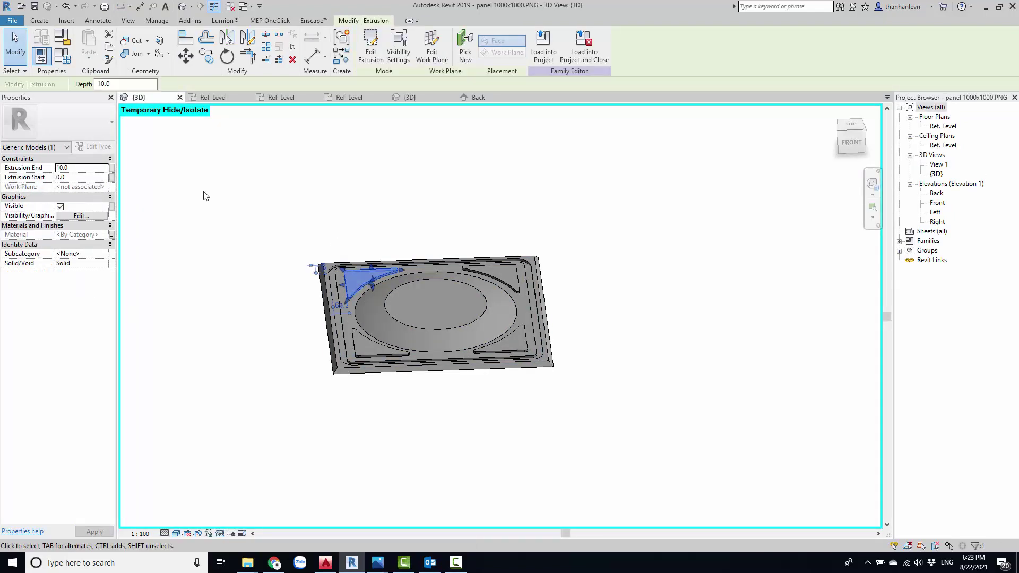
click(111, 234)
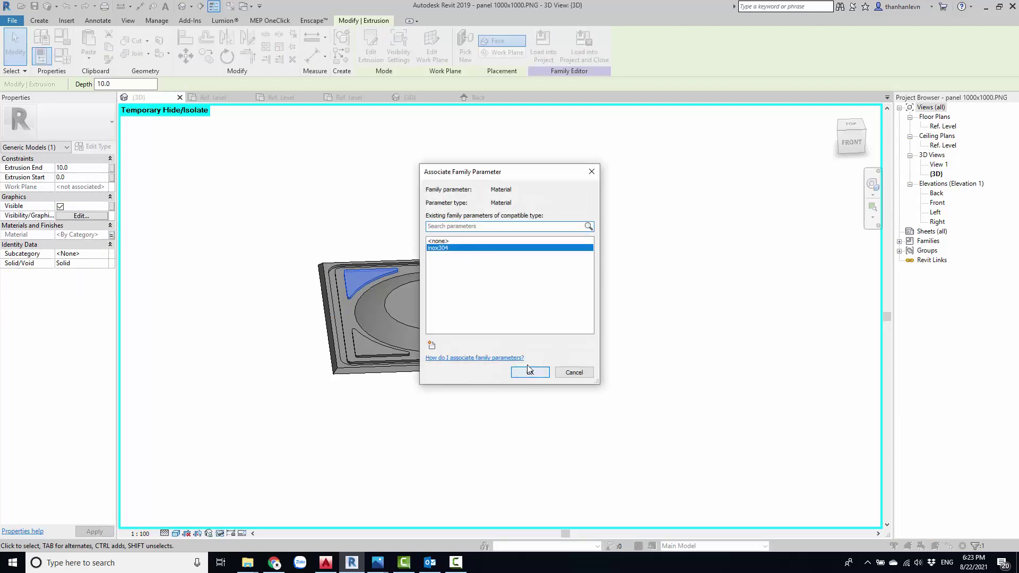
click(523, 373)
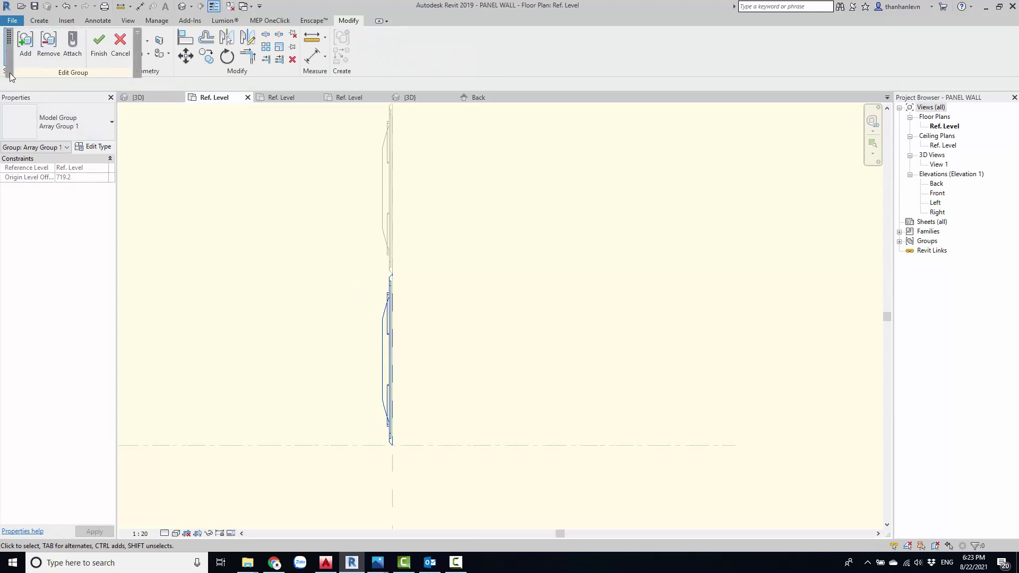
Reposition the group editing toolbar and reselect the panel inside the group.
drag(10, 77, 625, 189)
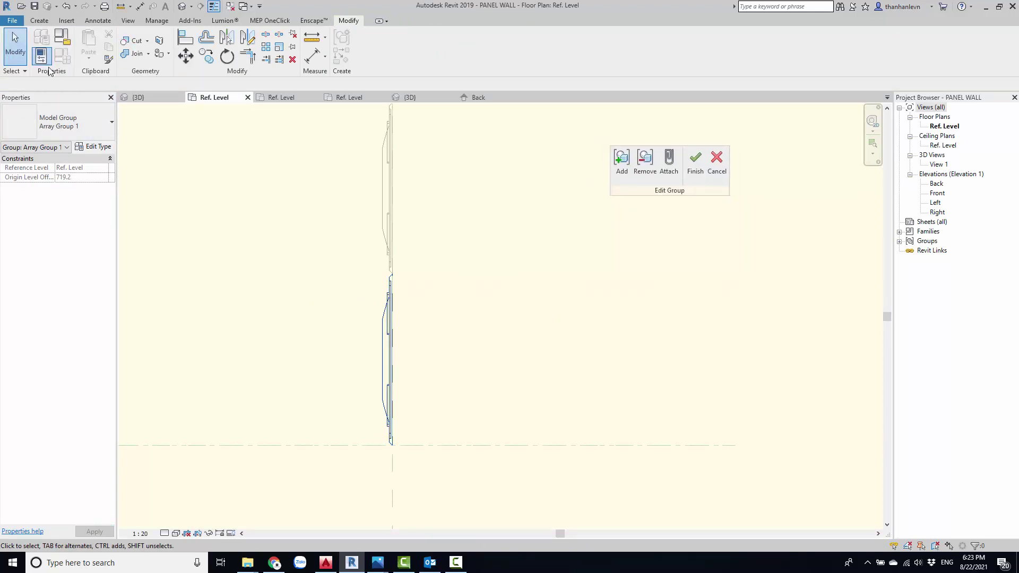
scroll(392, 353, up, 2)
click(386, 365)
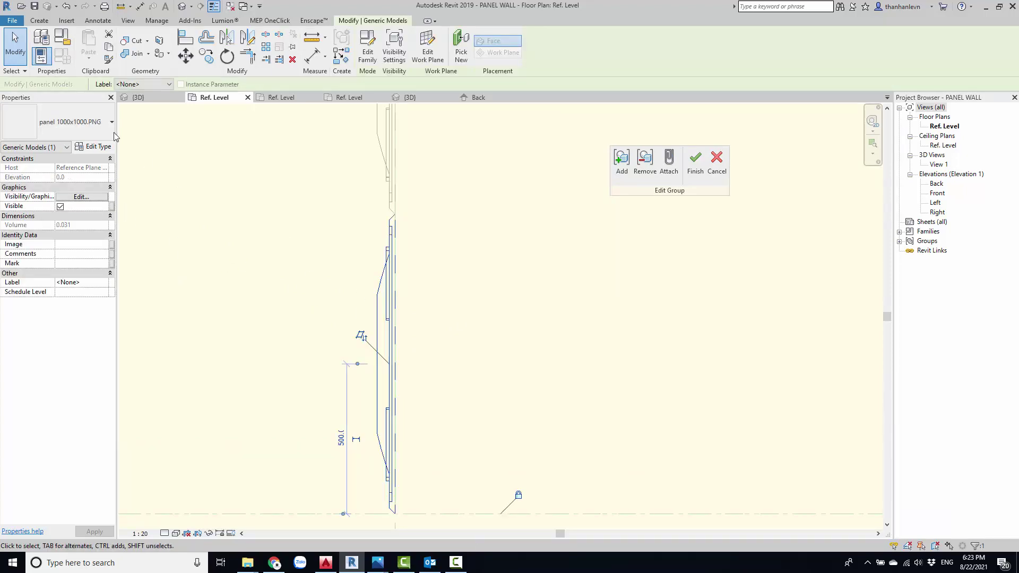
Open the panel's Type Properties and inspect the inox304 material value.
click(60, 48)
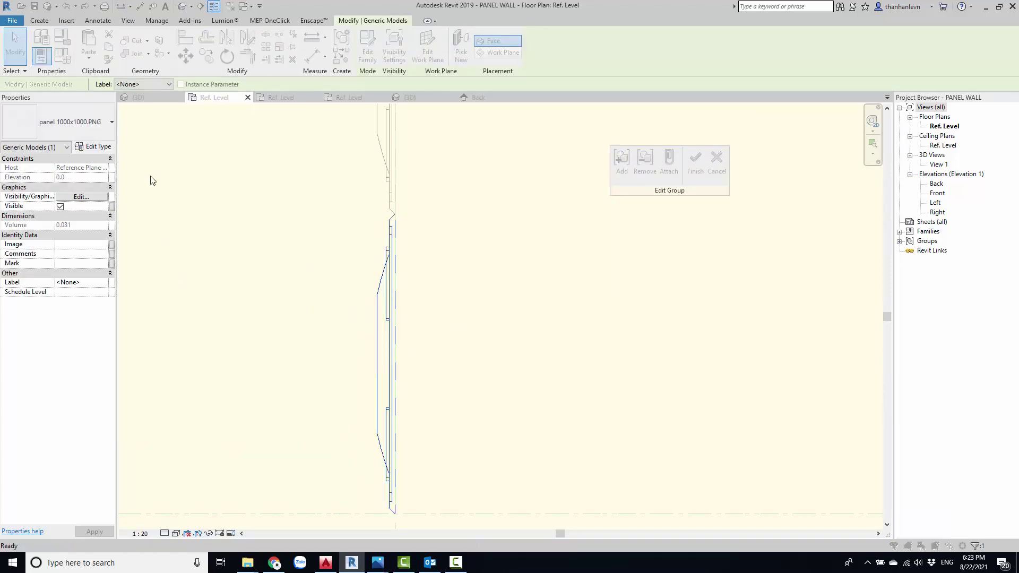
click(597, 244)
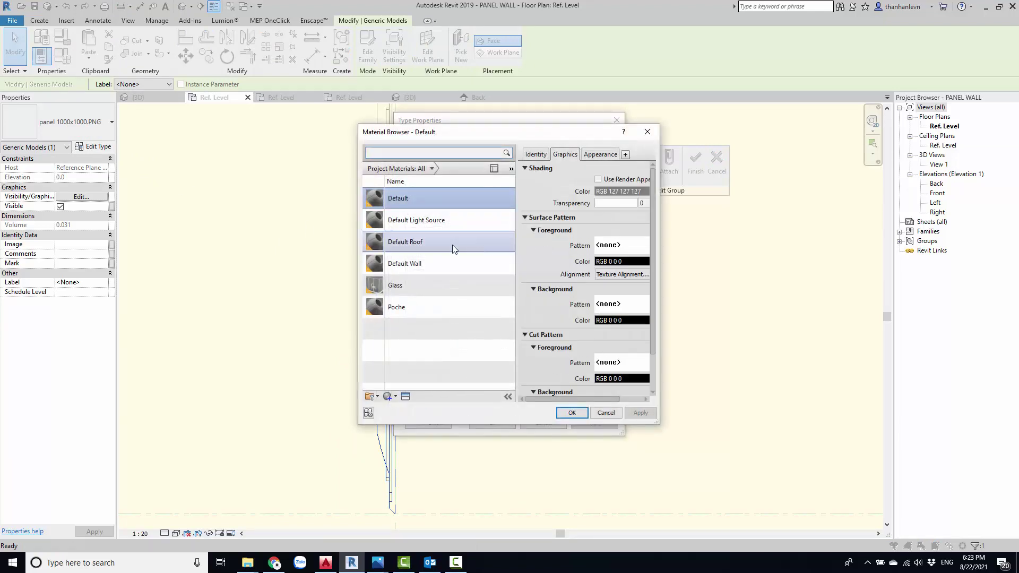
key(Escape)
Create family parameter 'INOX 304', associate inox304 with it, and accept Type Properties.
click(603, 246)
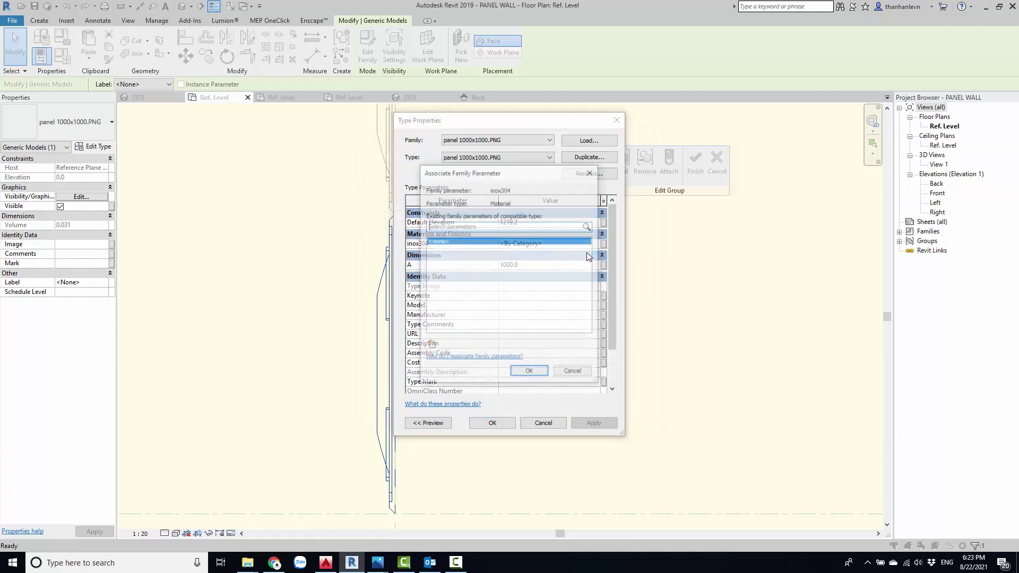
click(431, 346)
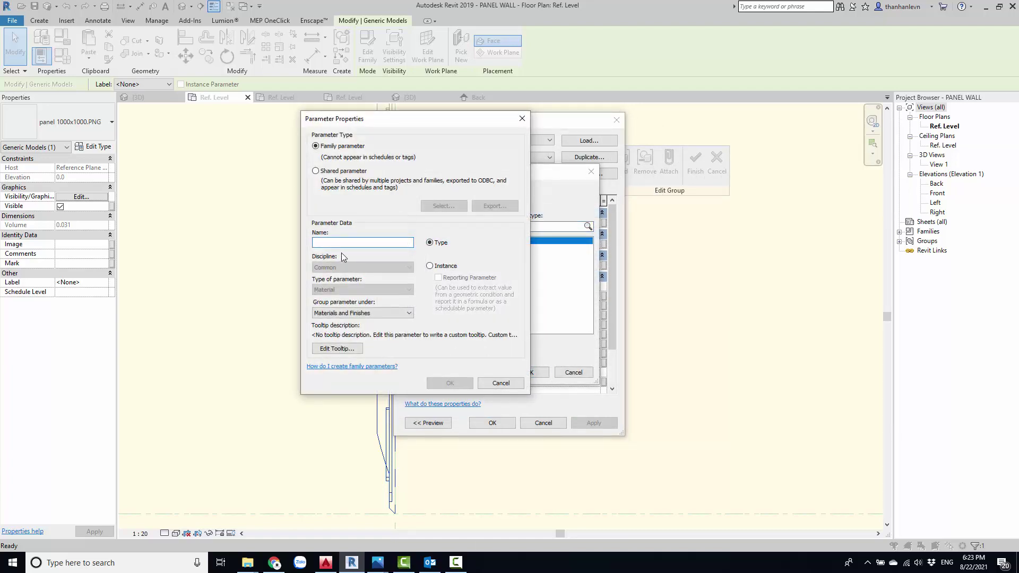
text(PANEL)
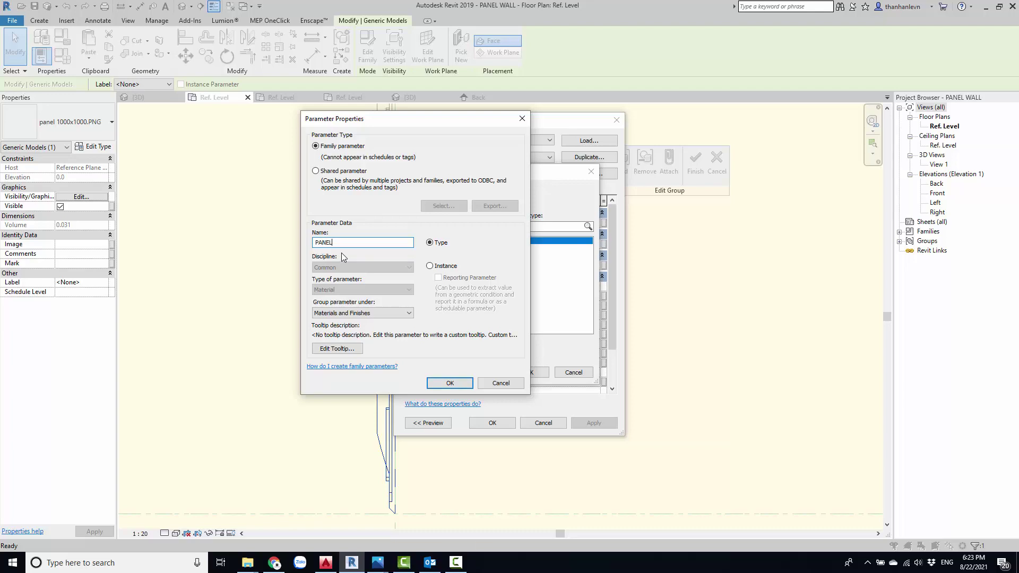
key(BackSpace)
key(BackSpace)
key(BackSpace)
text(INOXX)
text(04)
click(452, 383)
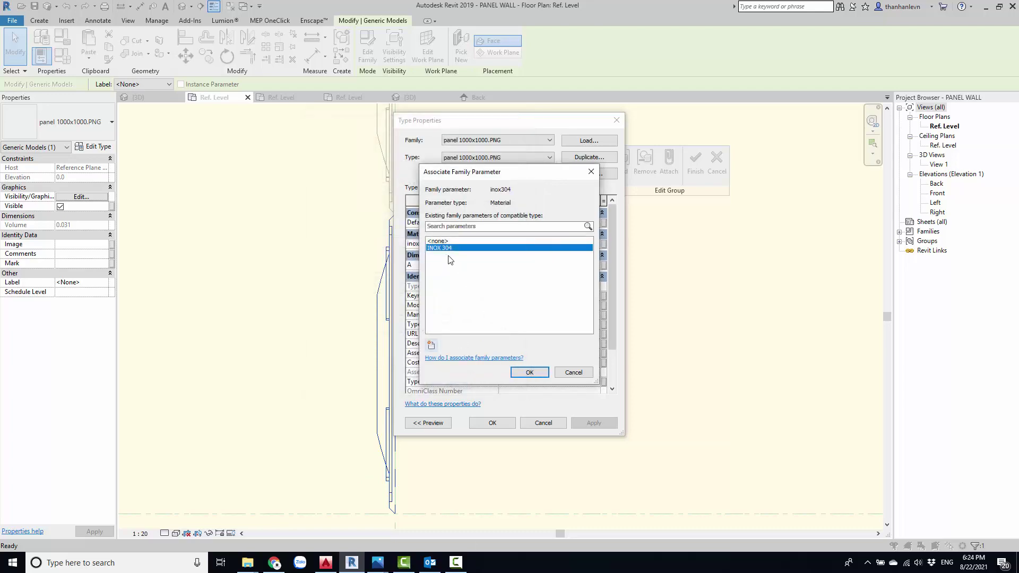
click(432, 345)
key(Escape)
click(529, 372)
click(492, 423)
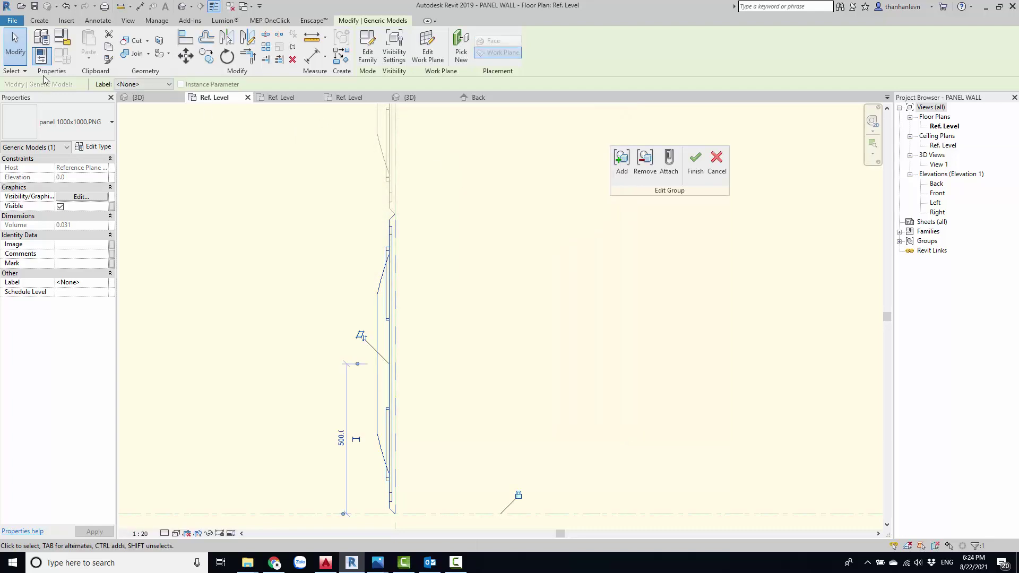
Finish the panel group and review the INOX 304 parameter in Family Types.
click(695, 162)
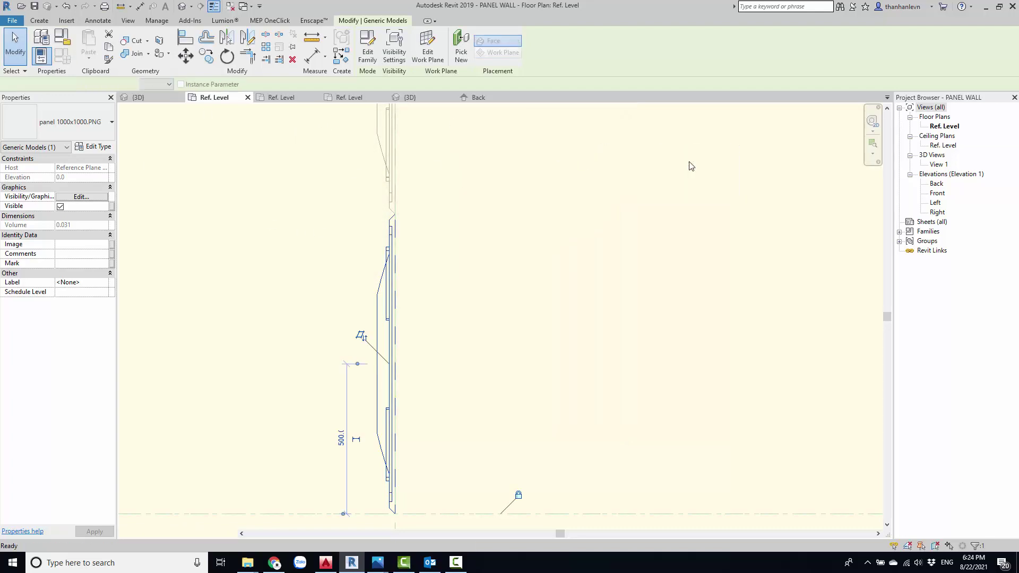
click(63, 60)
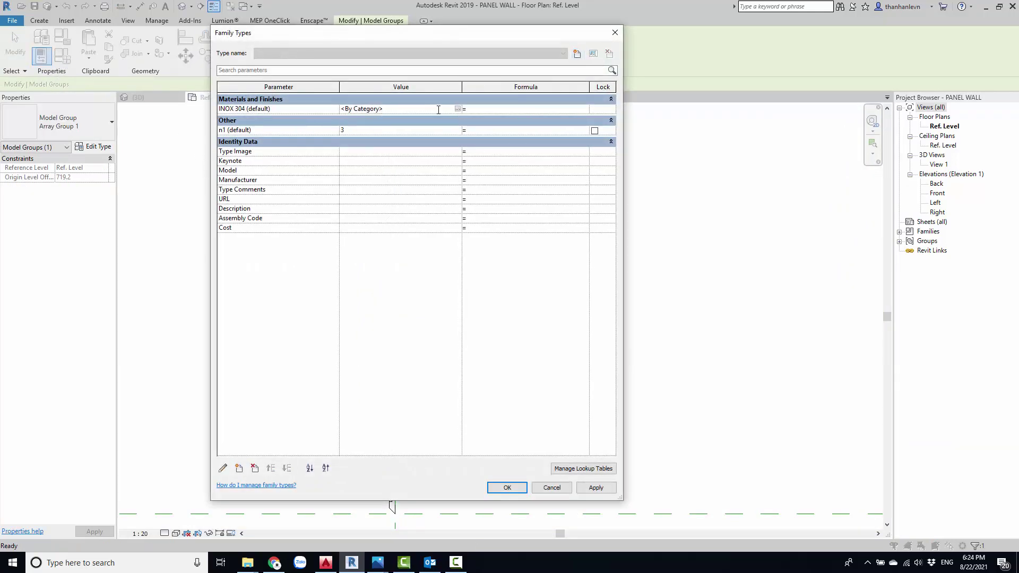
click(277, 110)
click(222, 468)
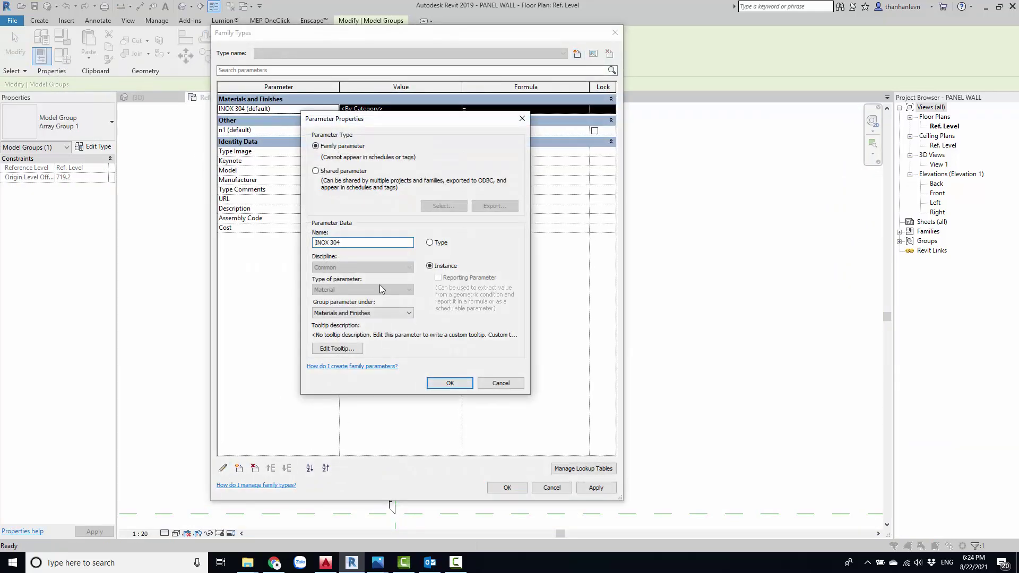
click(435, 384)
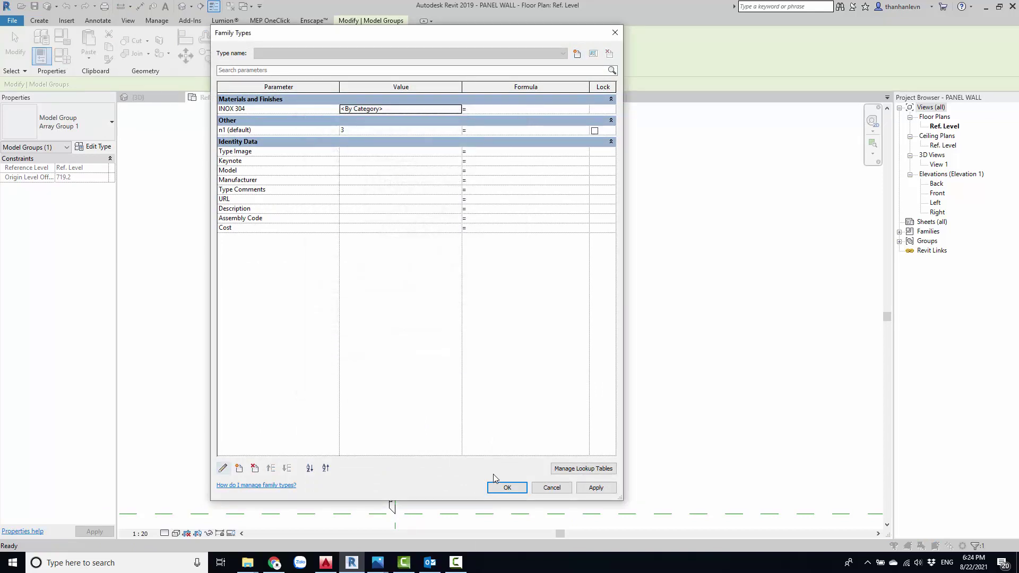
click(559, 484)
Verify the panel's inox304 material is linked to INOX 304, then finish the group.
double_click(389, 157)
click(389, 157)
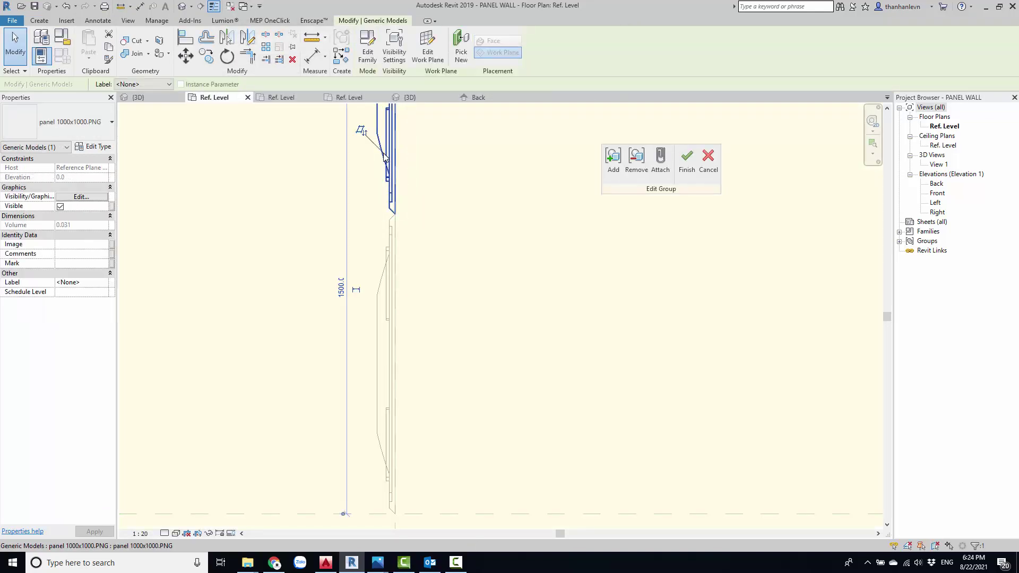
click(99, 148)
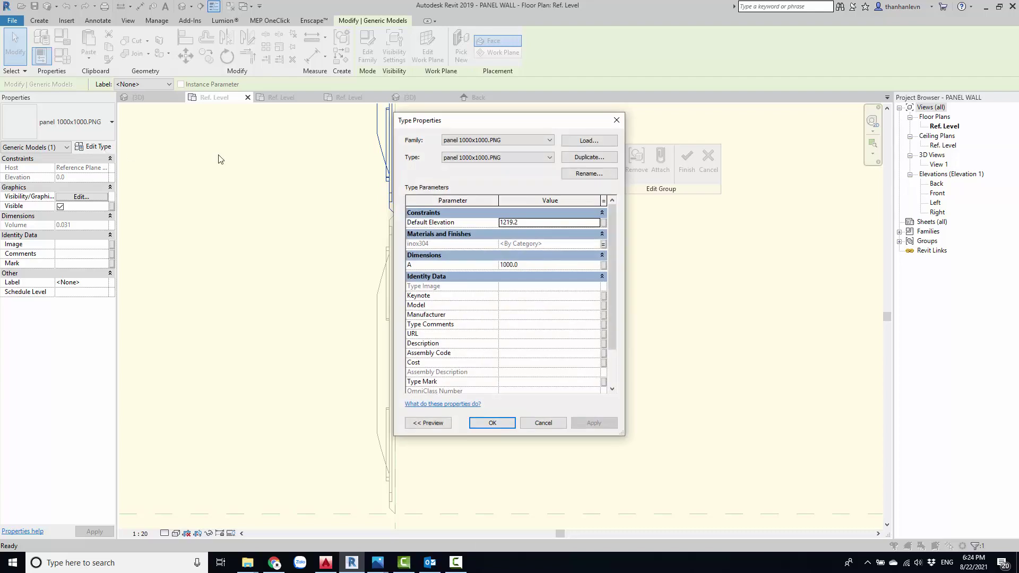
click(604, 244)
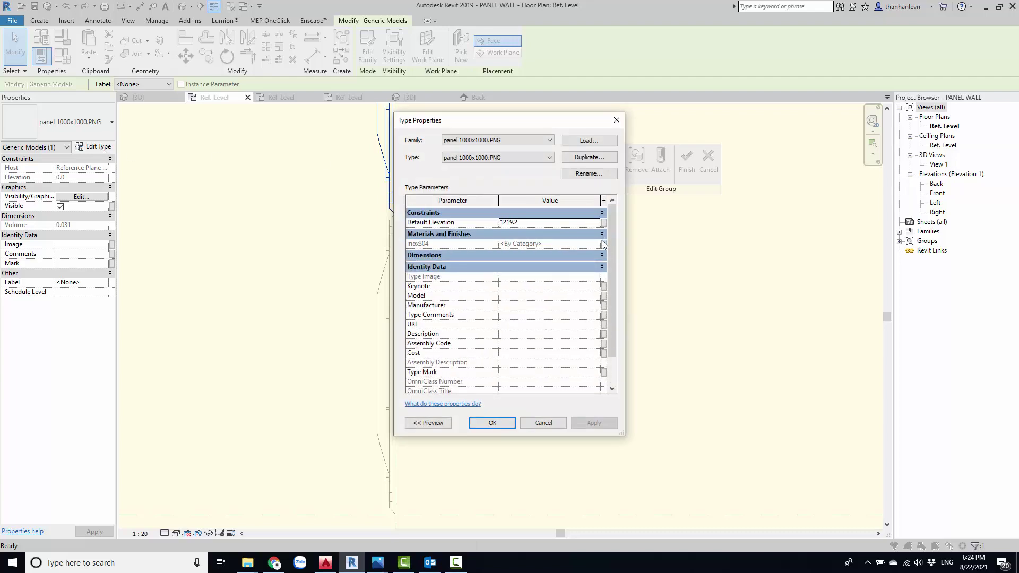
click(529, 372)
click(492, 422)
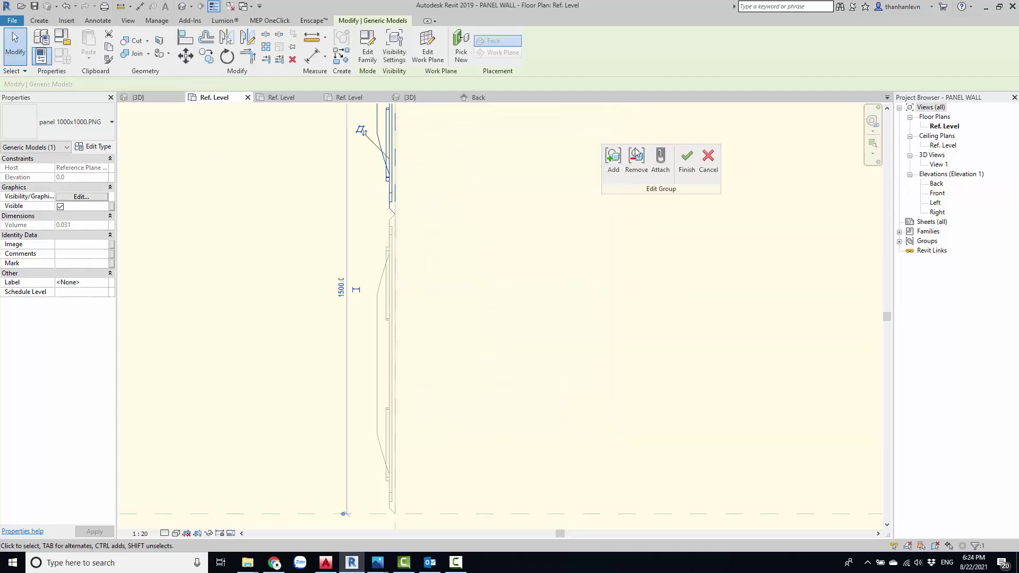
click(686, 159)
click(651, 173)
Load PANEL WALL into WATER PANEL TANK, overwriting the existing version and parameter values.
scroll(517, 298, down, 2)
scroll(478, 291, down, 2)
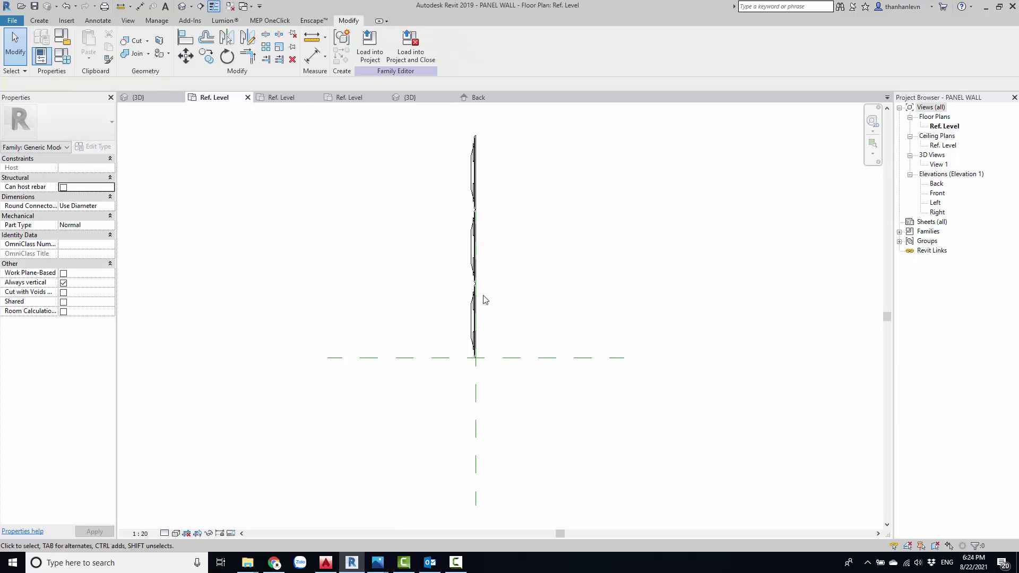
scroll(417, 281, up, 3)
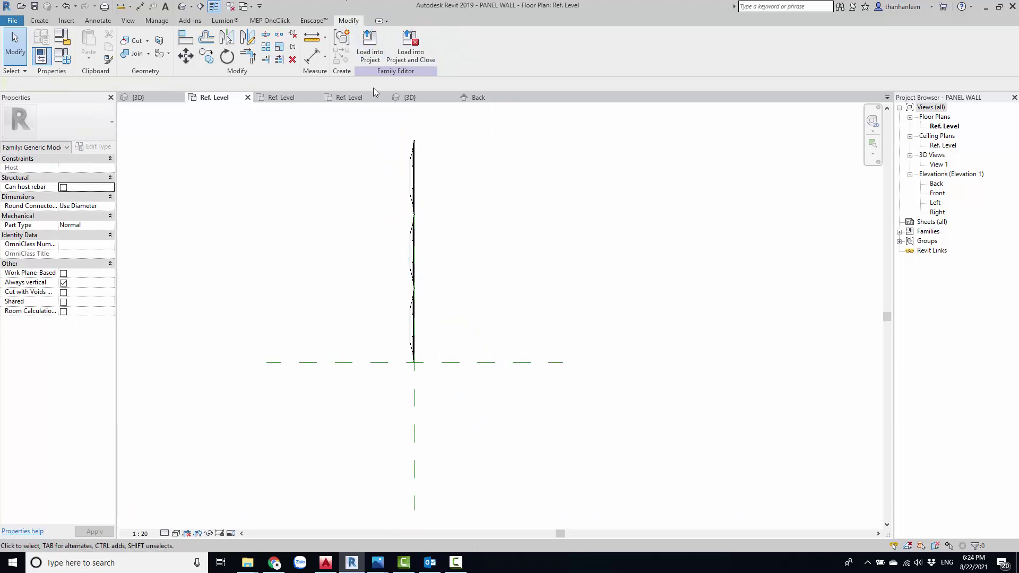
click(366, 49)
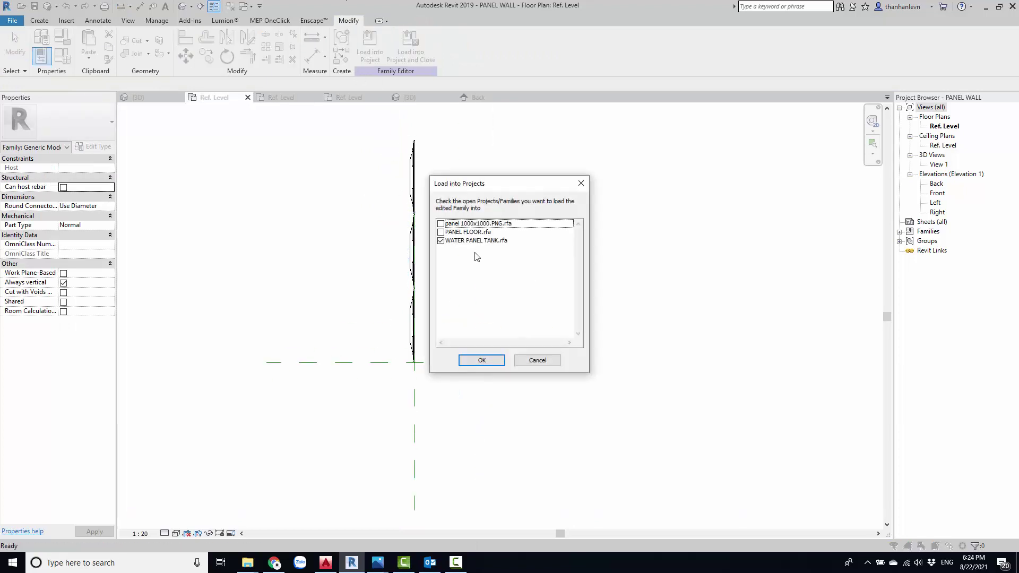
click(481, 360)
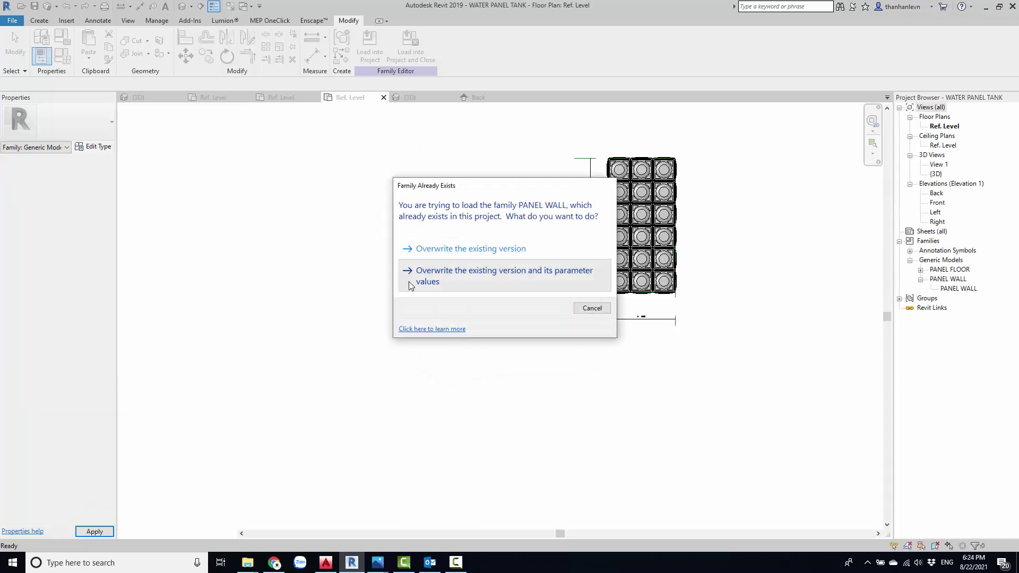
click(408, 282)
key(ctrl+Tab)
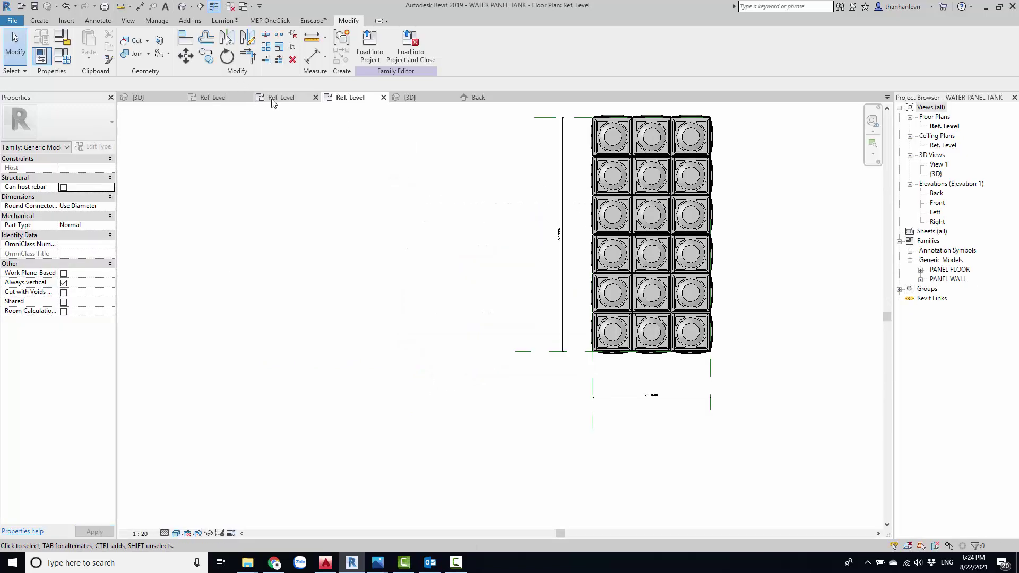
Inside the bottom panel group, link the panel's inox304 material to a new INOX 304 family parameter.
click(409, 300)
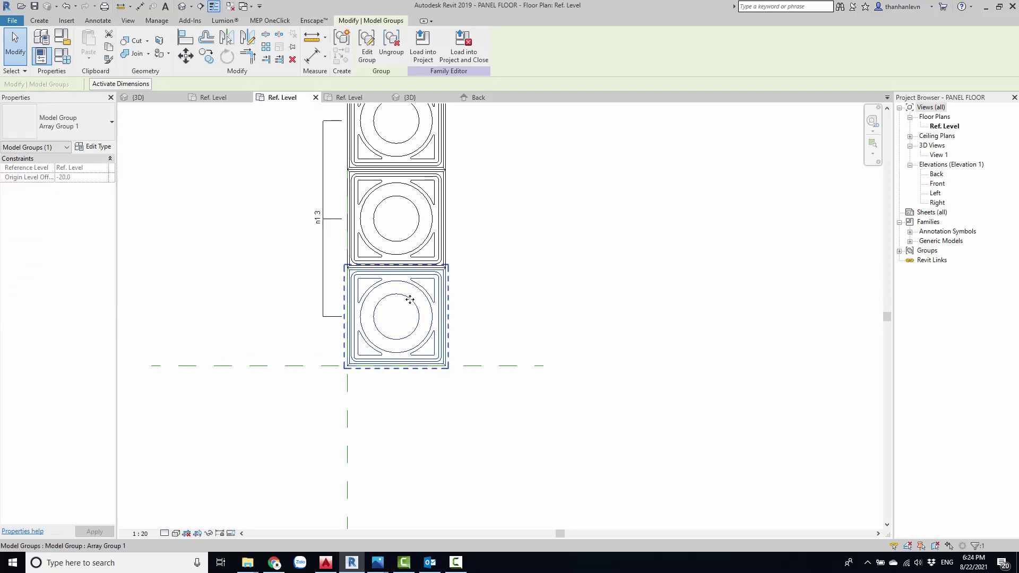
double_click(409, 298)
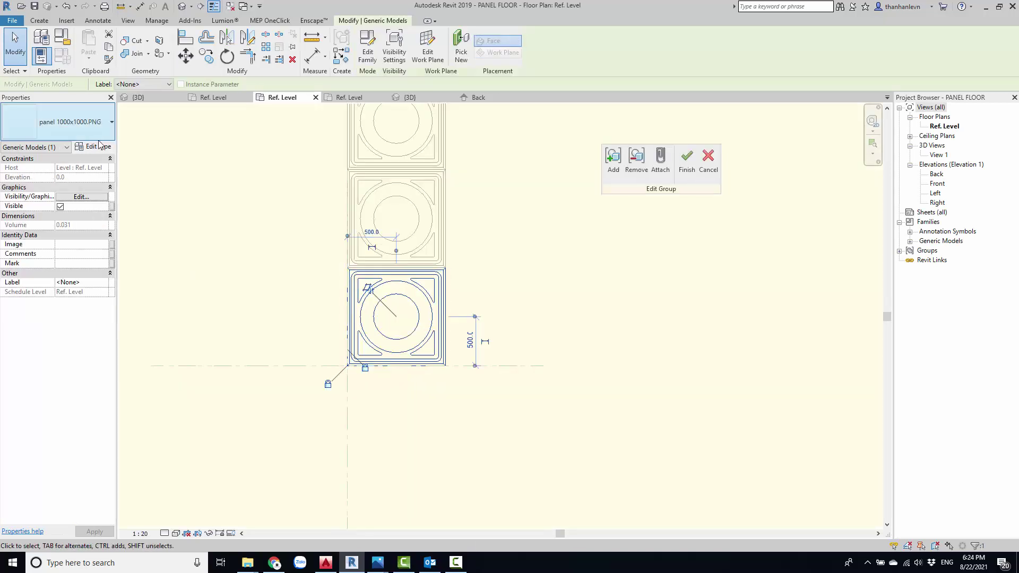
click(604, 244)
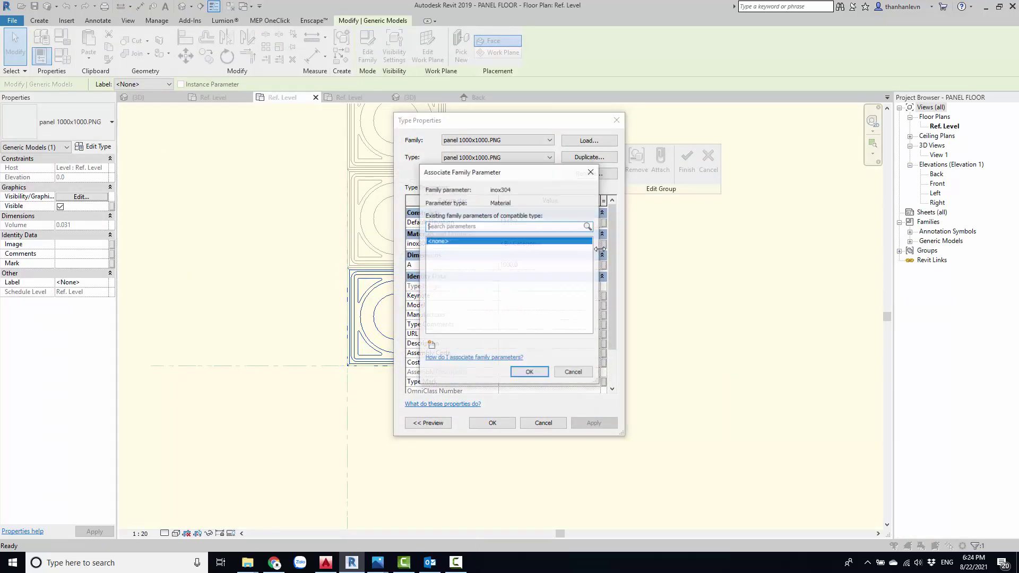
click(432, 346)
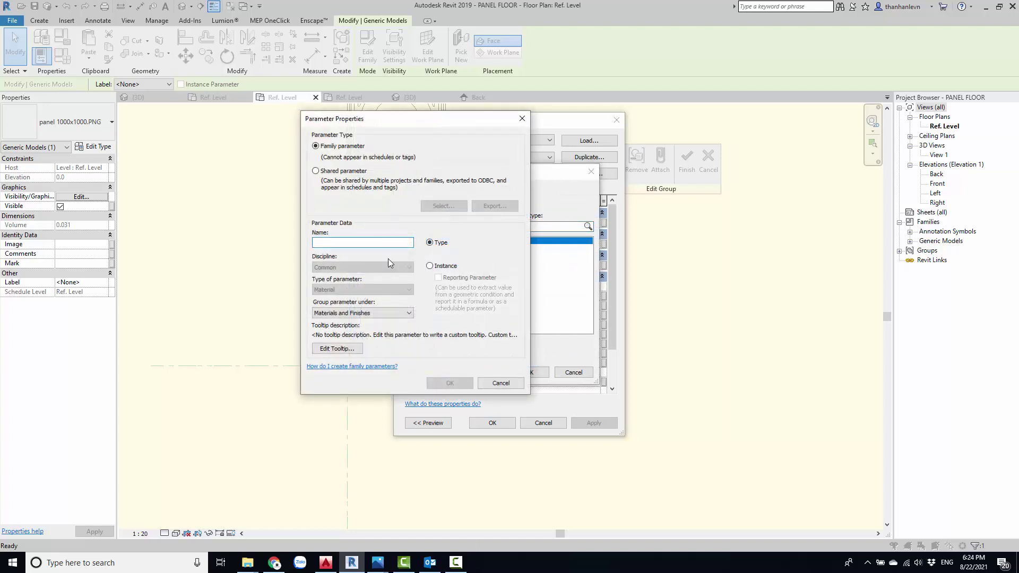
text(INOX 304)
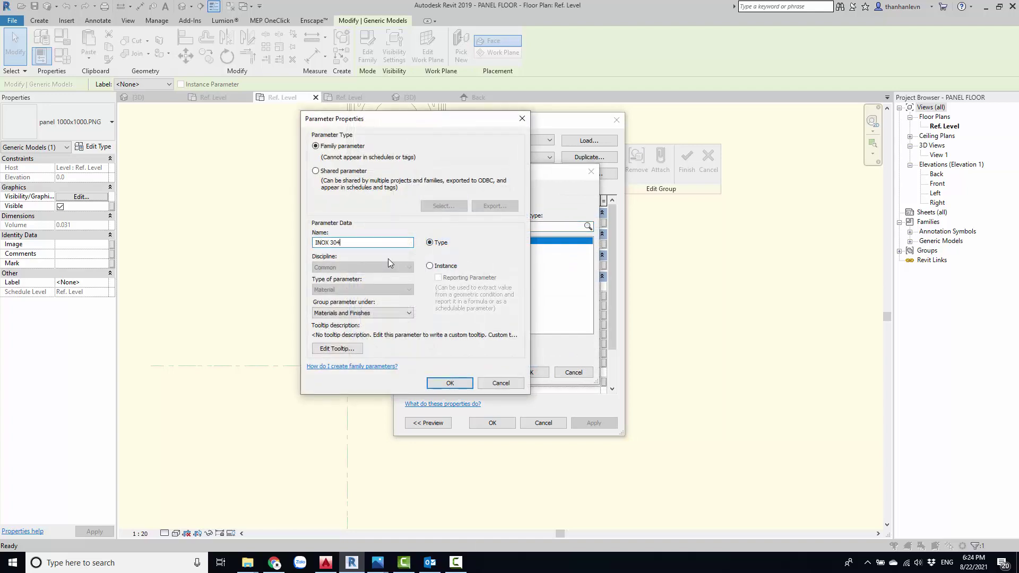
click(438, 384)
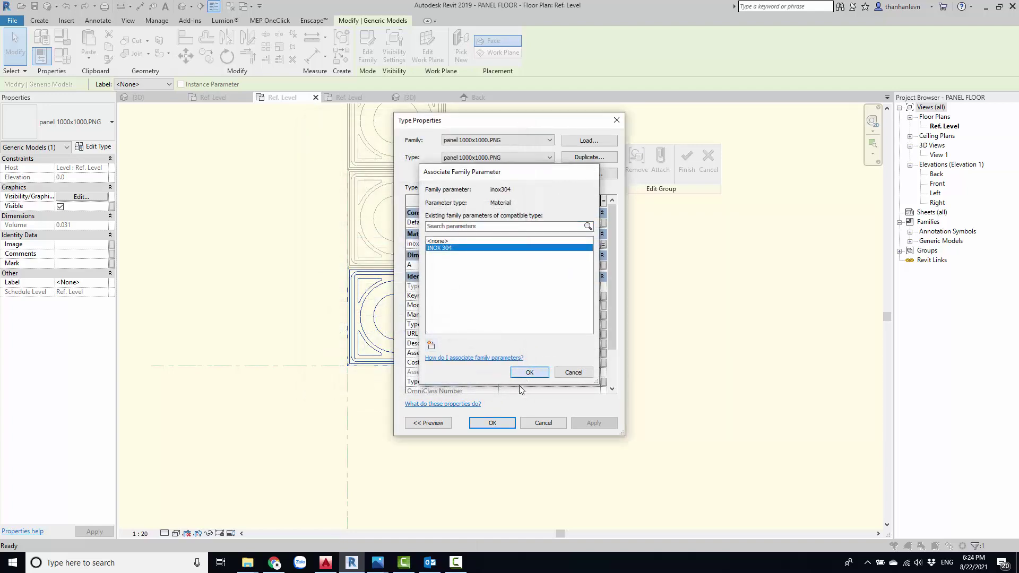
click(529, 372)
click(492, 423)
Finish the group edit and load PANEL FLOOR into WATER PANEL TANK, overwriting the existing version.
click(687, 159)
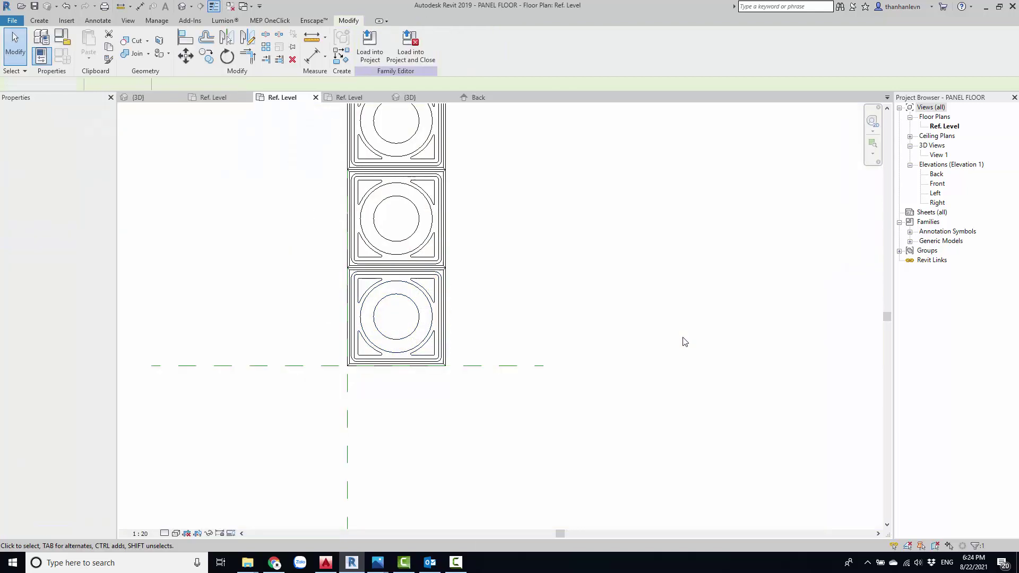
click(370, 47)
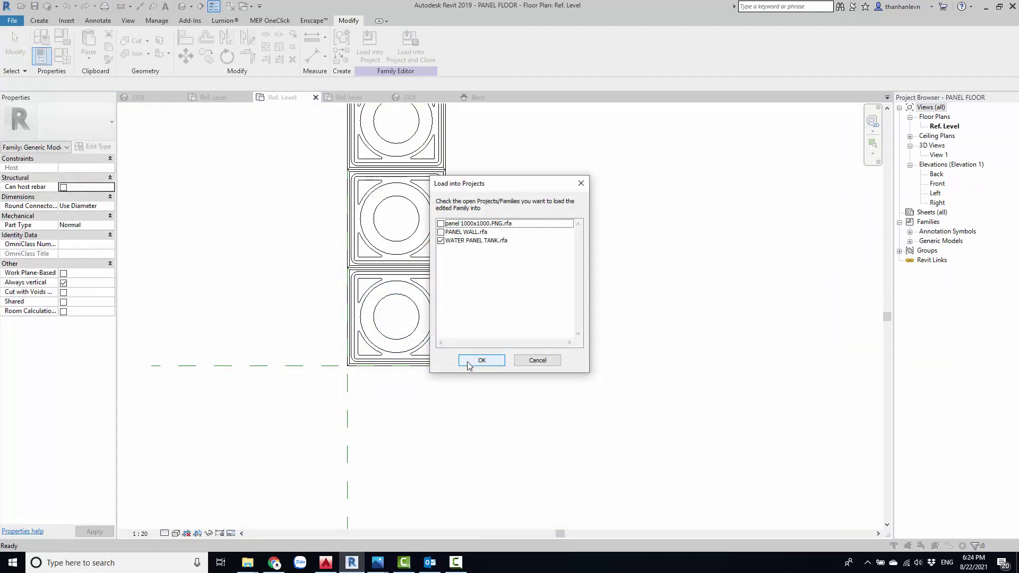
click(468, 361)
click(505, 276)
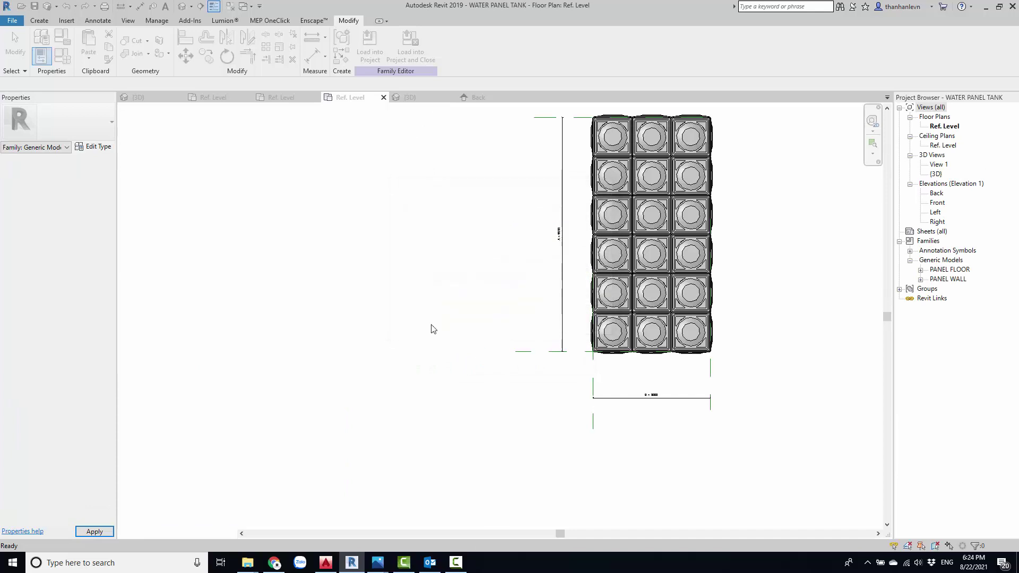
scroll(418, 298, down, 2)
scroll(491, 291, up, 2)
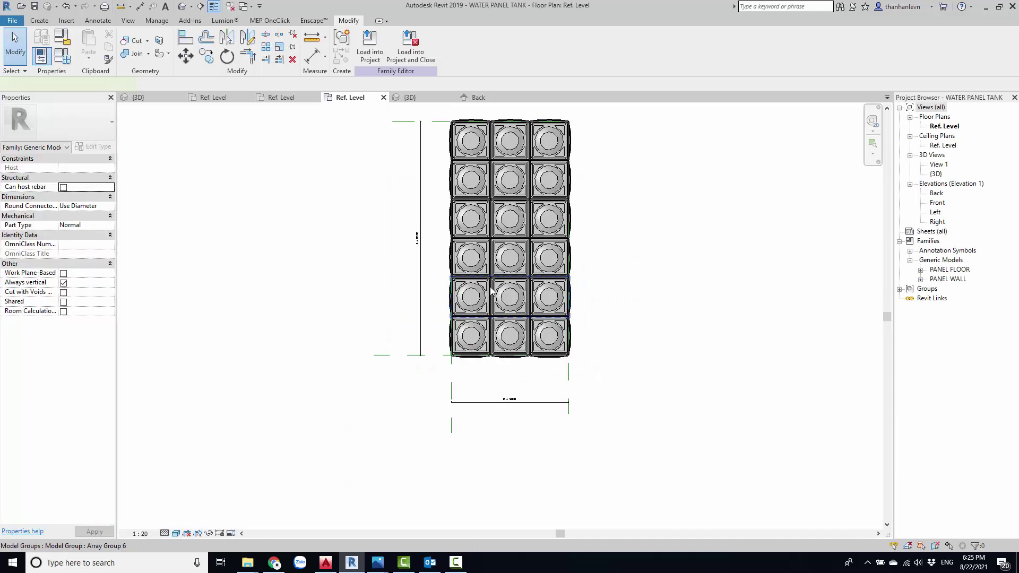
click(491, 291)
scroll(486, 293, up, 2)
scroll(484, 295, down, 3)
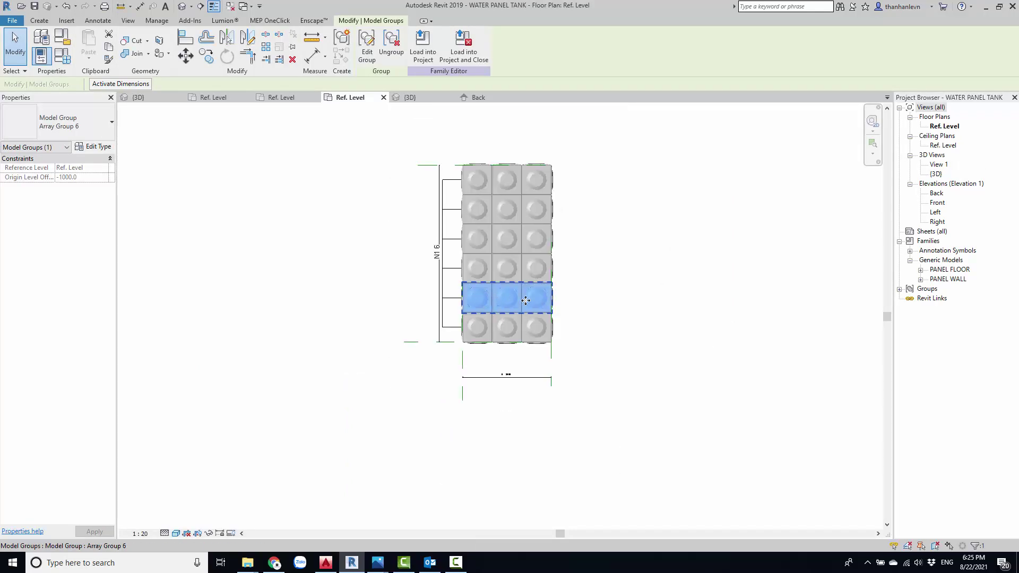
click(727, 303)
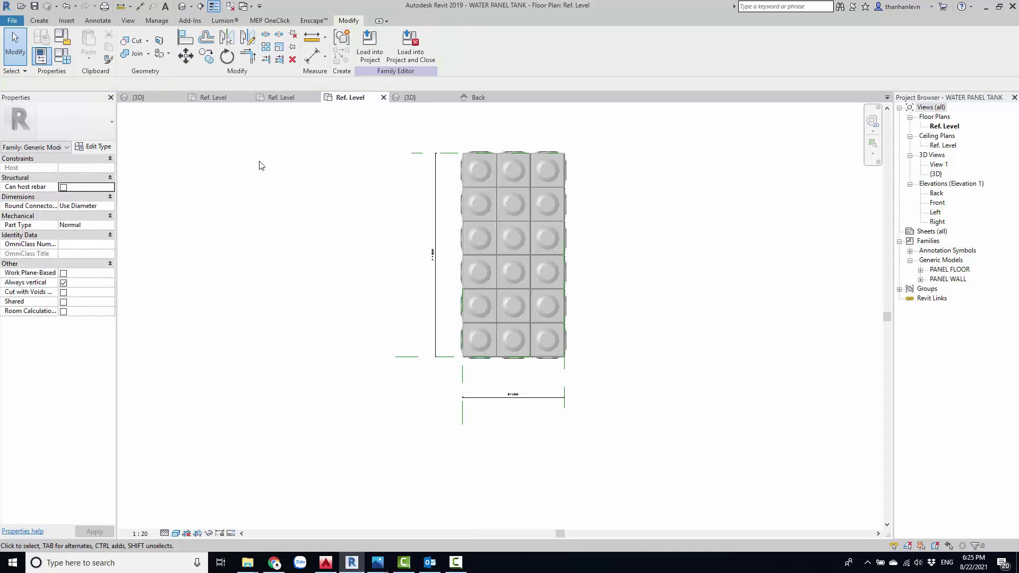
click(62, 36)
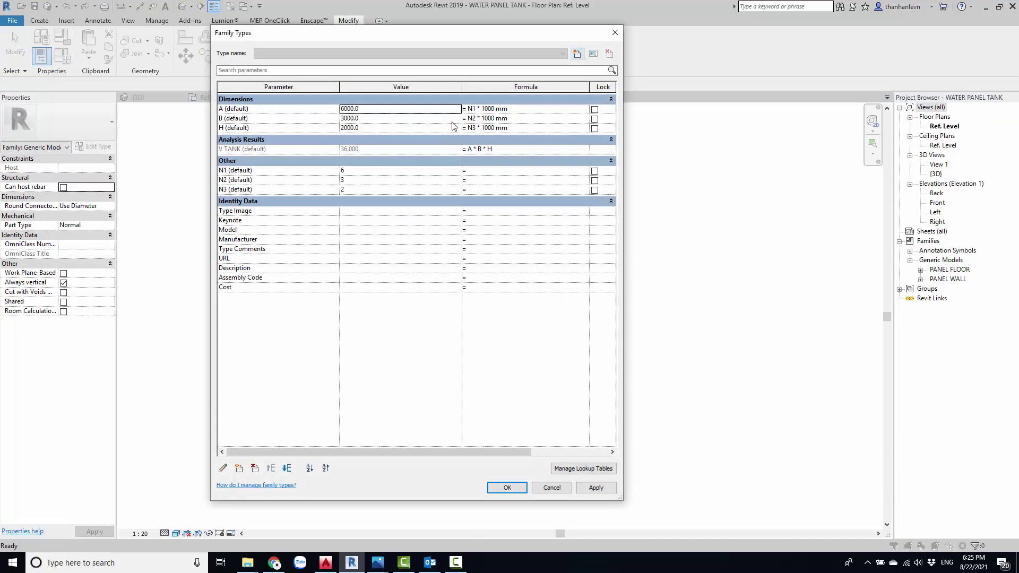
click(615, 33)
Inside the bottom-row group, link PANEL FLOOR's INOX 304 material to a new INOX 304 tank parameter.
click(477, 342)
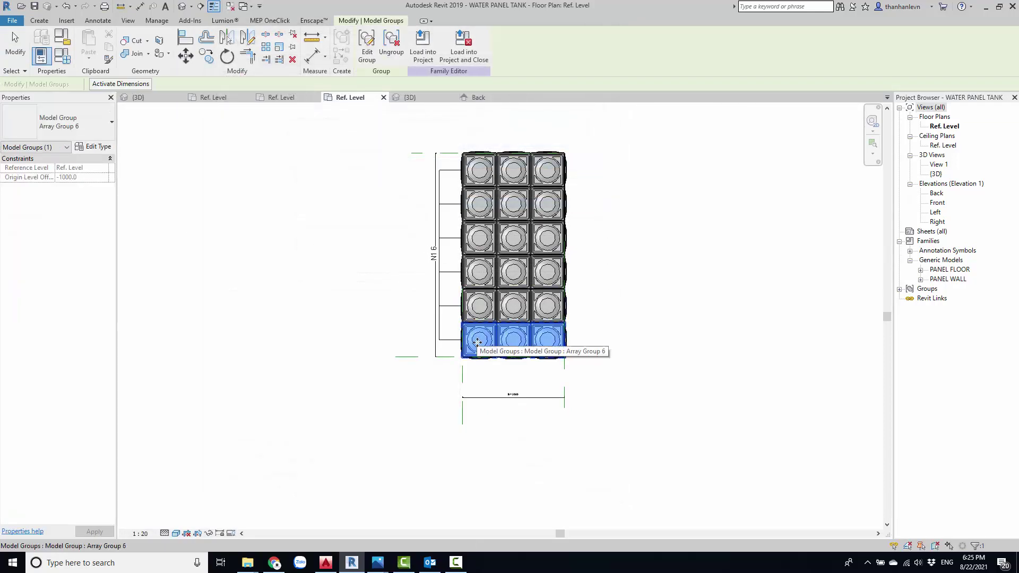
scroll(477, 342, up, 2)
double_click(477, 343)
click(480, 340)
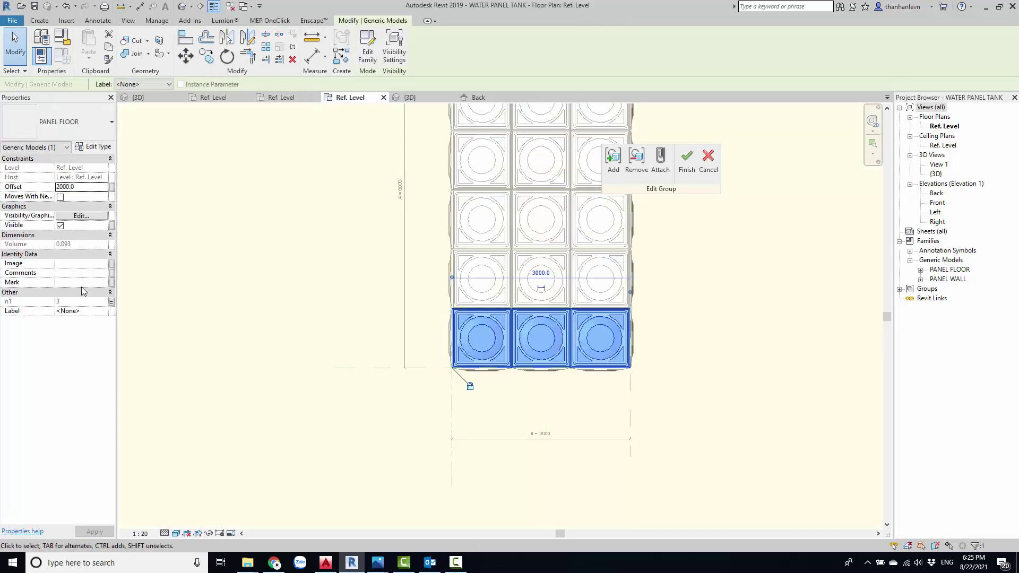
click(92, 148)
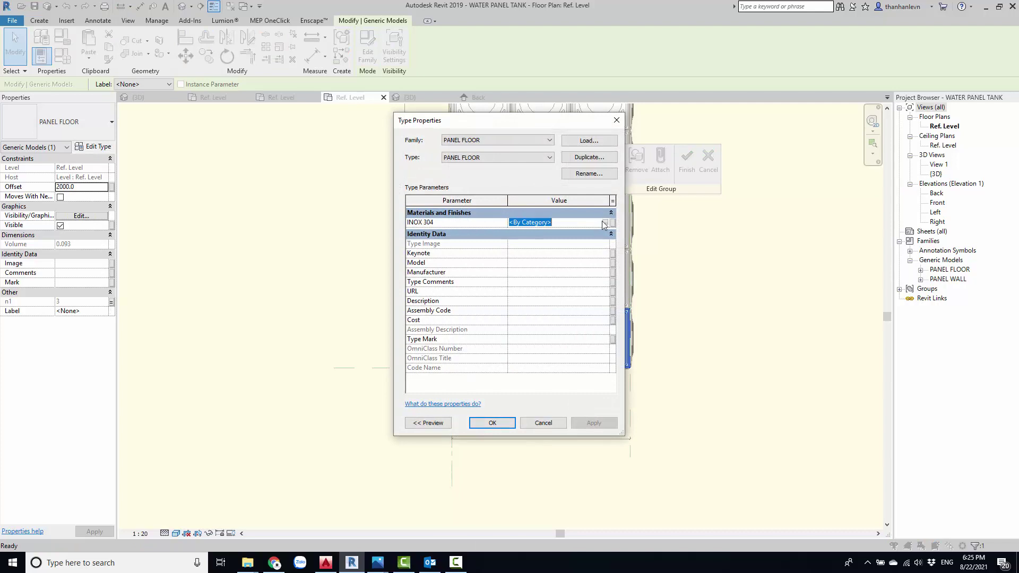
click(612, 223)
click(431, 346)
text(INOX 304)
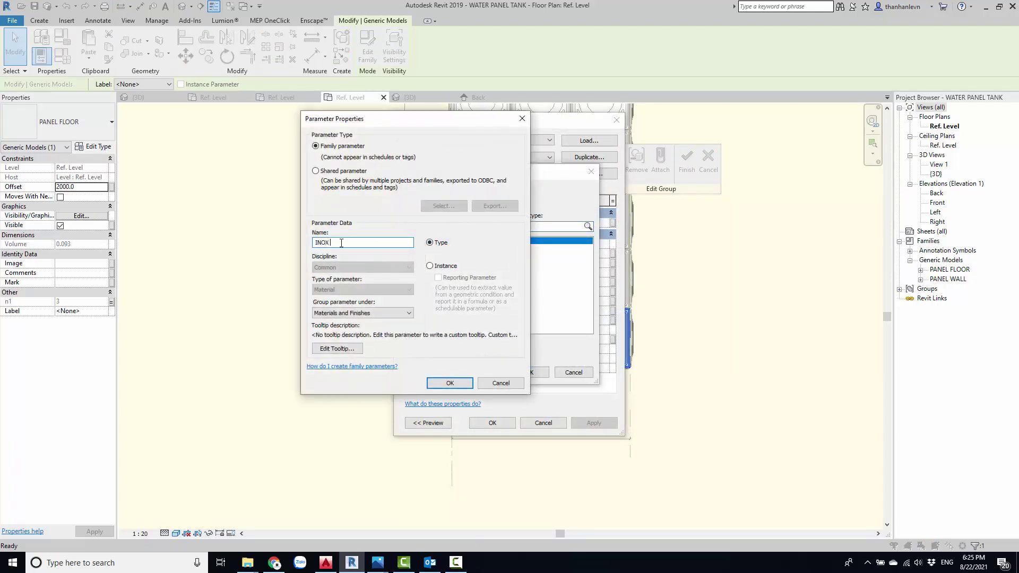
click(450, 383)
click(529, 372)
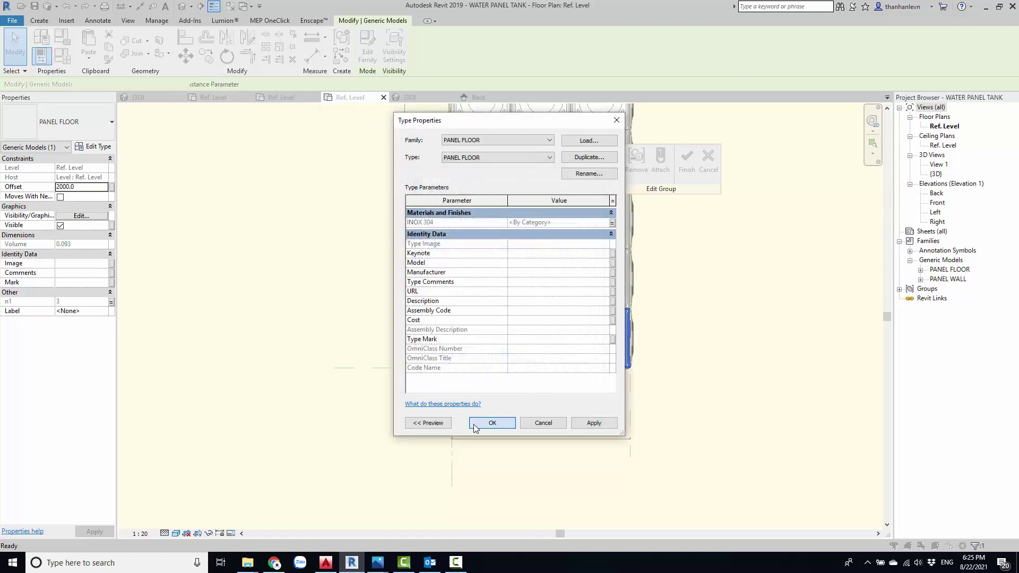
click(473, 423)
click(691, 171)
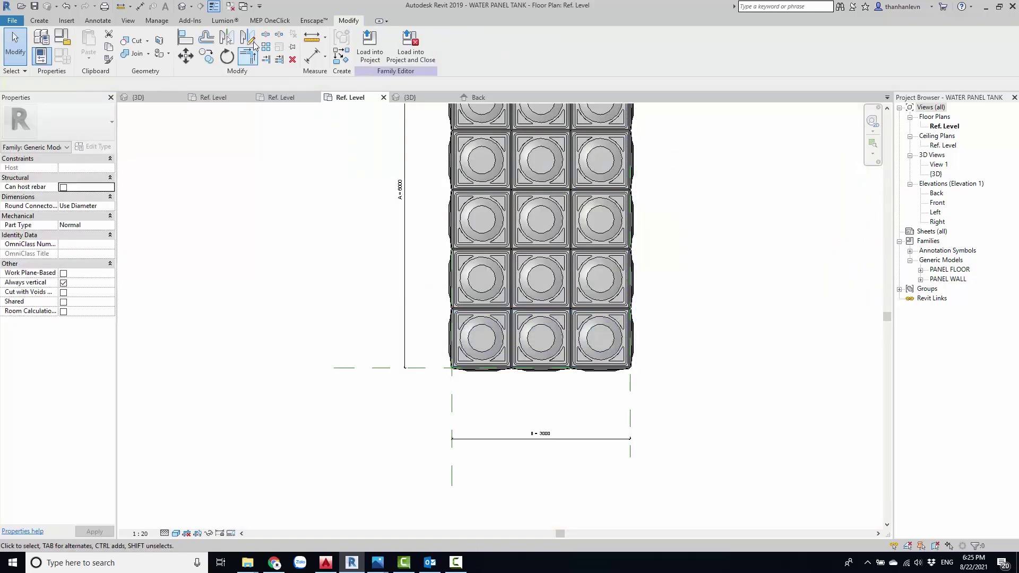
In the {3D} view, associate the top-row PANEL WALL's INOX 304 material with the existing INOX 304 parameter.
click(183, 6)
double_click(549, 272)
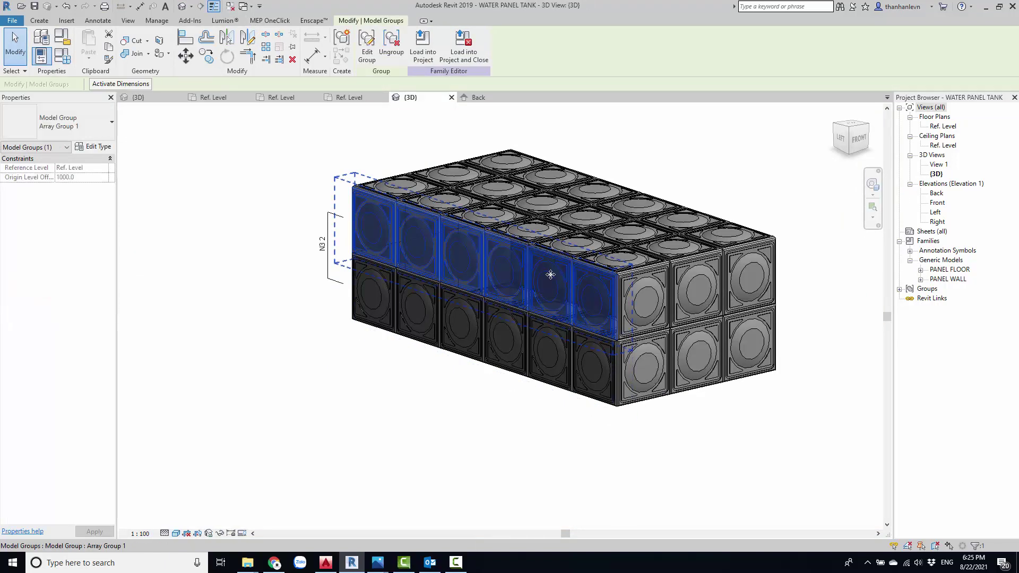
click(550, 272)
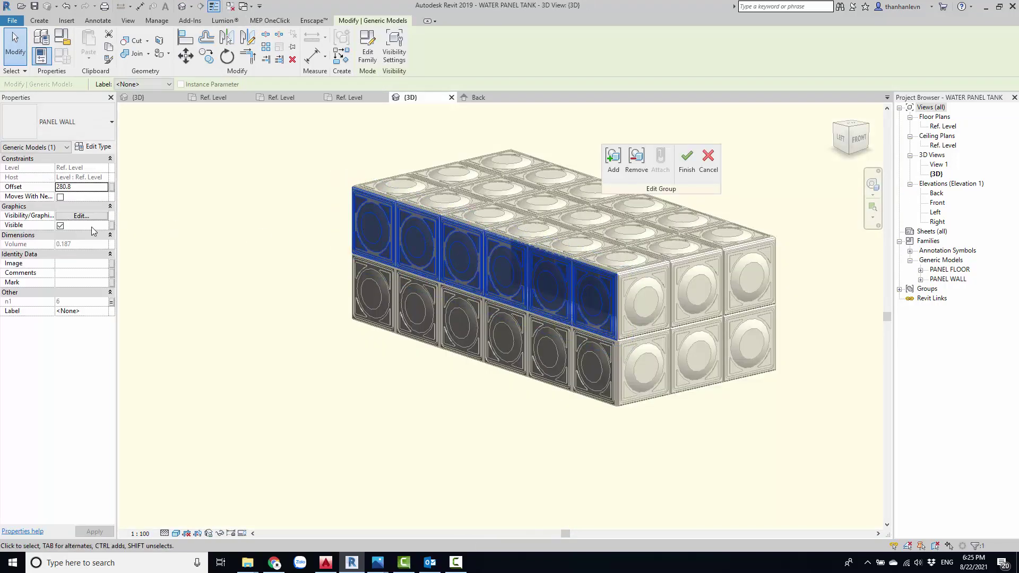
click(97, 147)
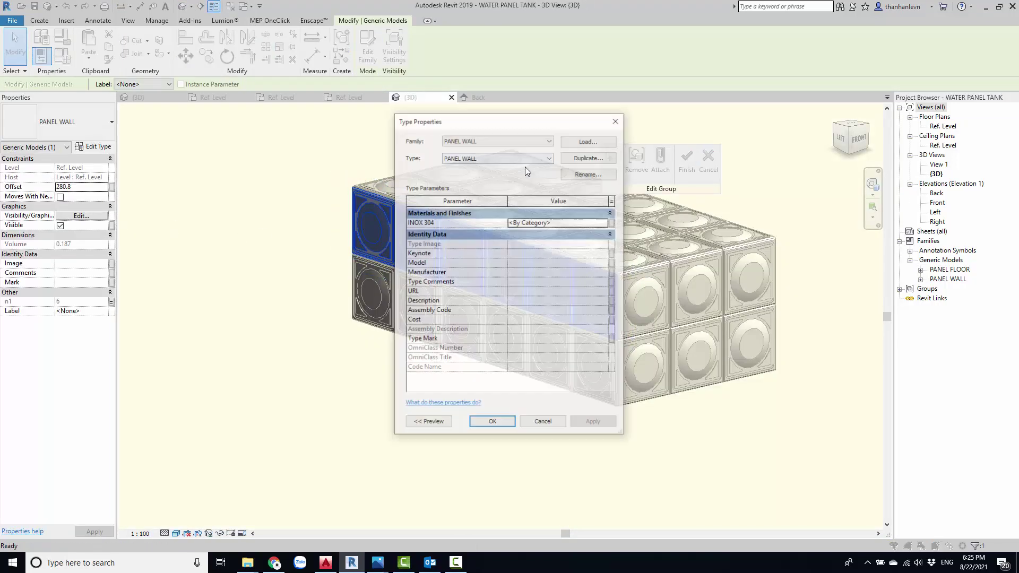
click(613, 222)
click(451, 247)
click(542, 377)
click(492, 420)
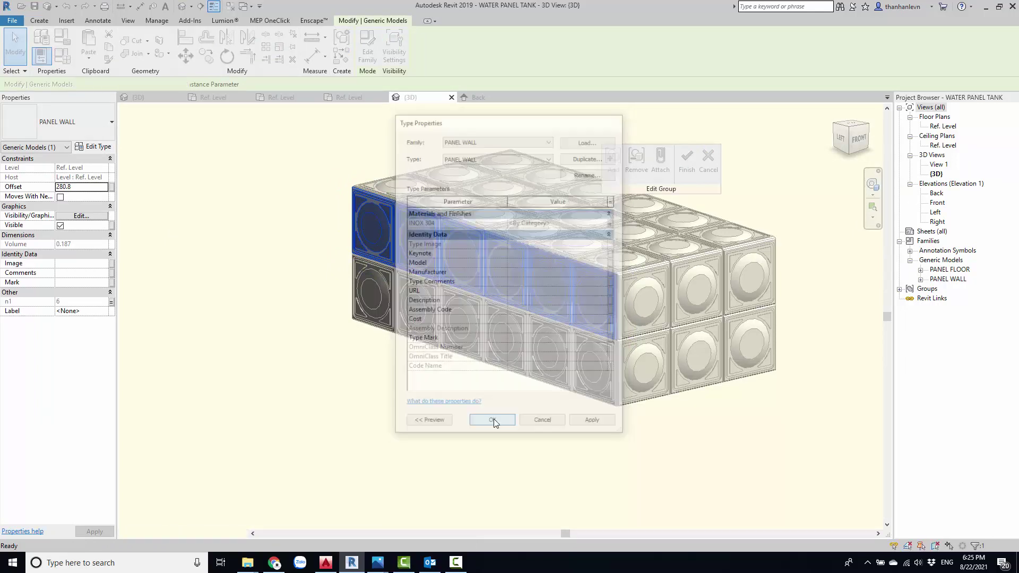
click(687, 159)
Orbit around the tank, briefly opening and closing a front wall group.
click(252, 366)
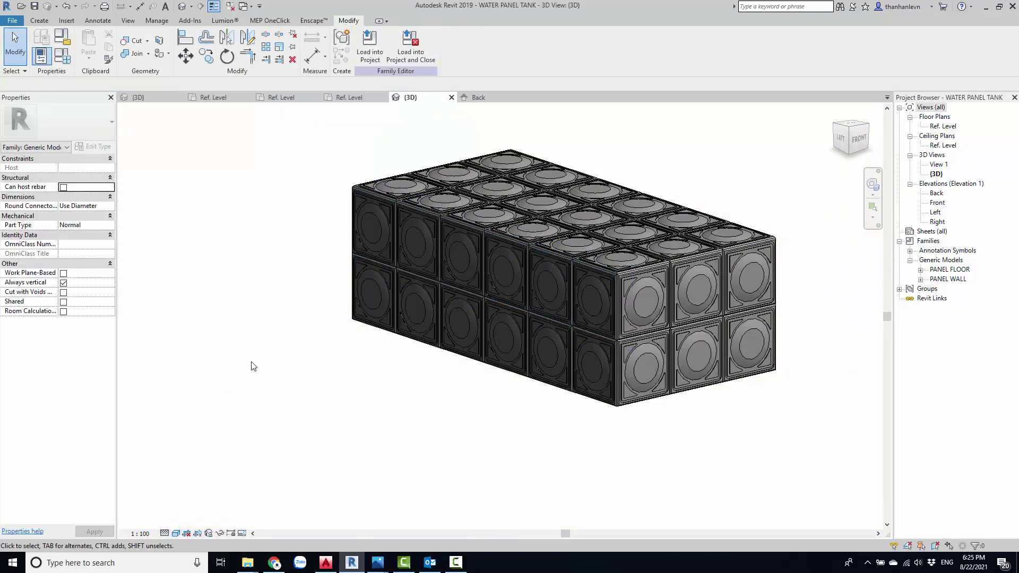
scroll(253, 366, down, 2)
shift+middle_drag(277, 191, 487, 382)
scroll(503, 323, up, 3)
double_click(503, 323)
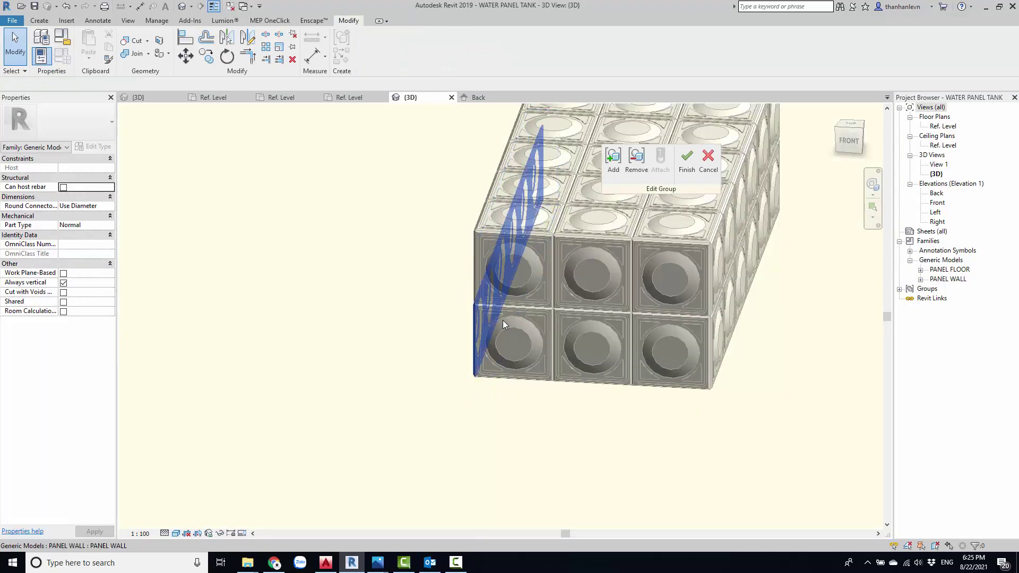
key(Escape)
click(686, 159)
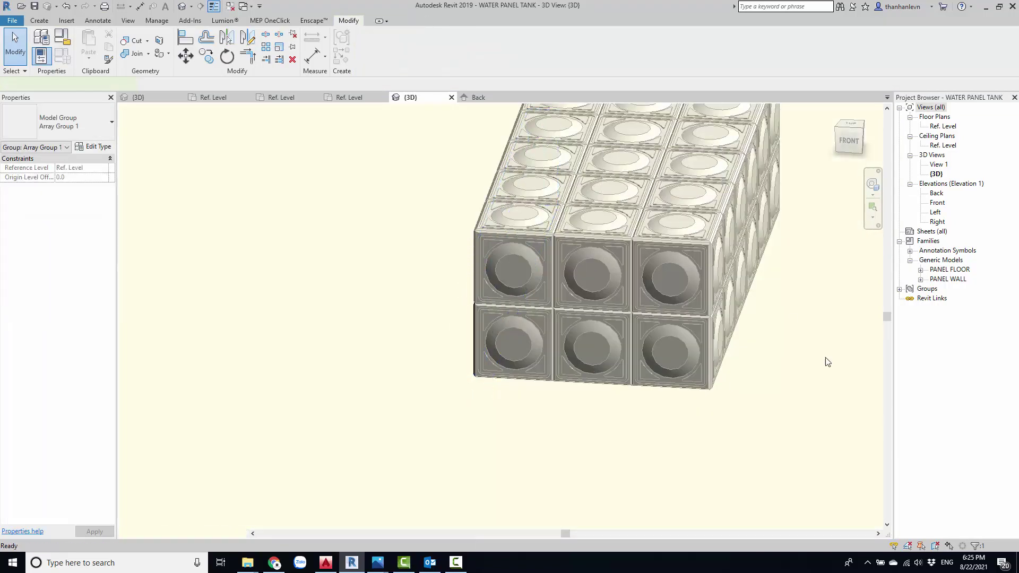
scroll(757, 398, down, 3)
mouse_move(758, 407)
middle_down()
mouse_move(623, 413)
mouse_move(187, 527)
middle_up()
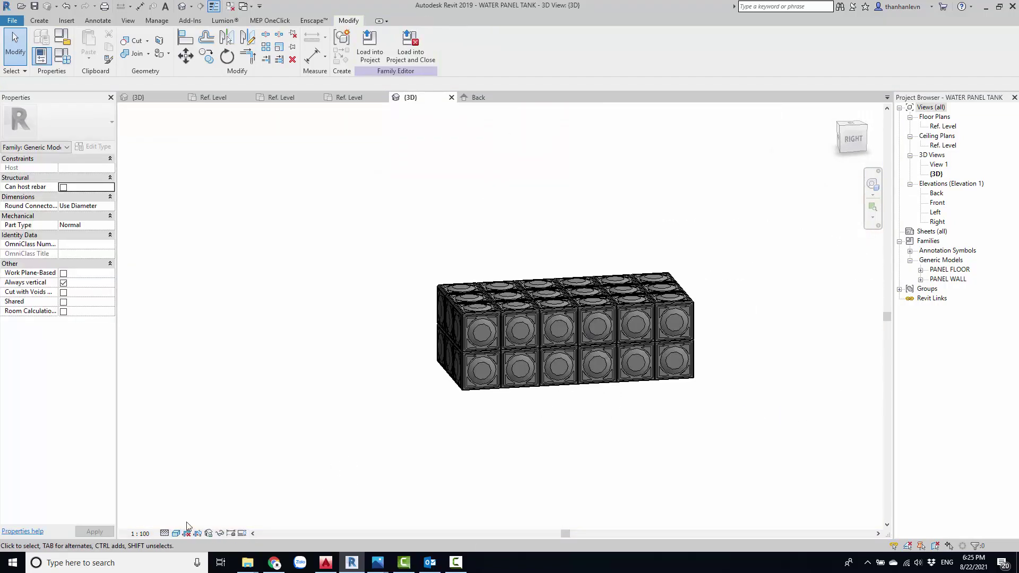
middle_drag(529, 421, 686, 347)
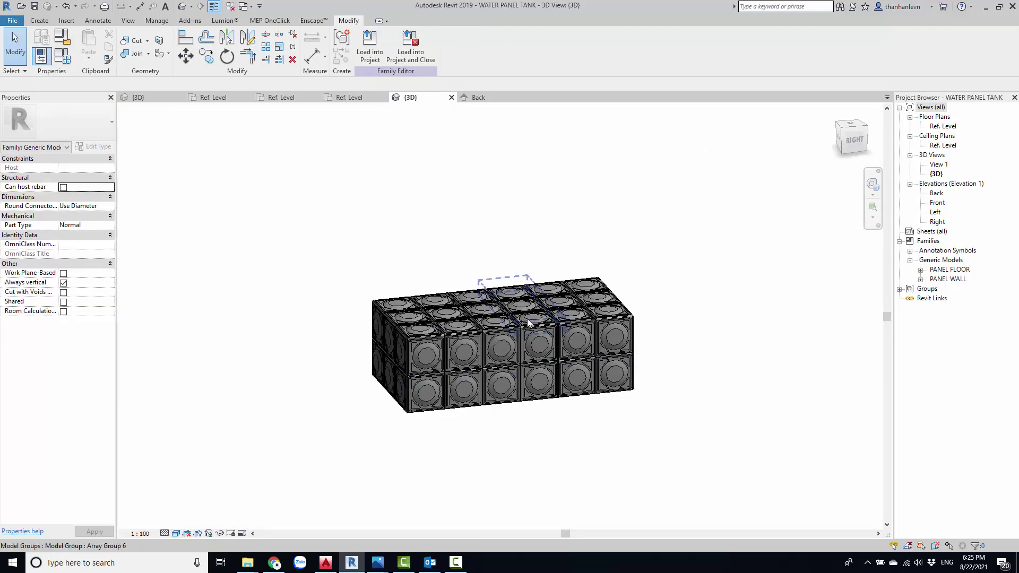
Create a new material from the INOX 304 parameter's Material Browser and rename it INOX 304.
click(62, 55)
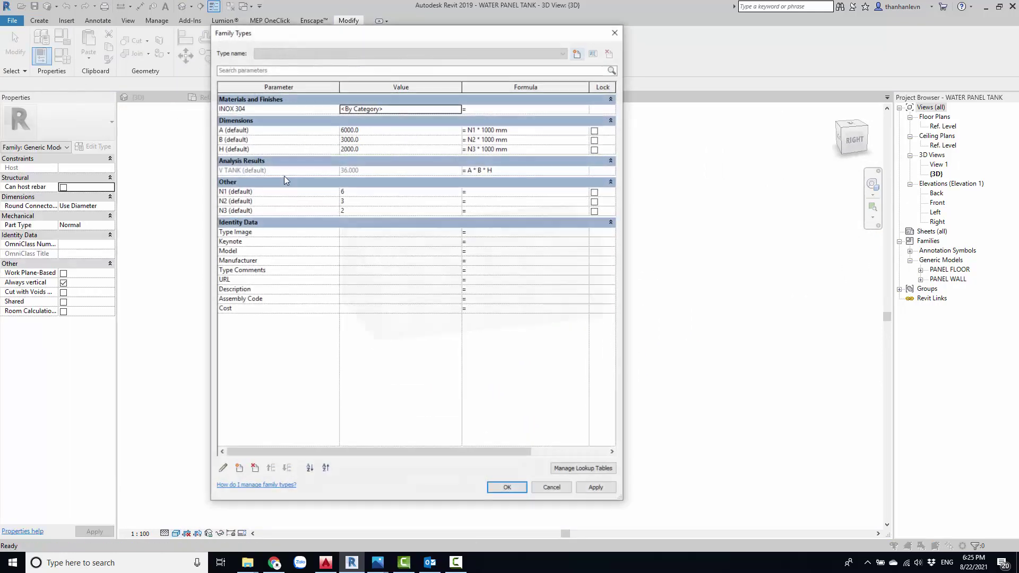
click(447, 109)
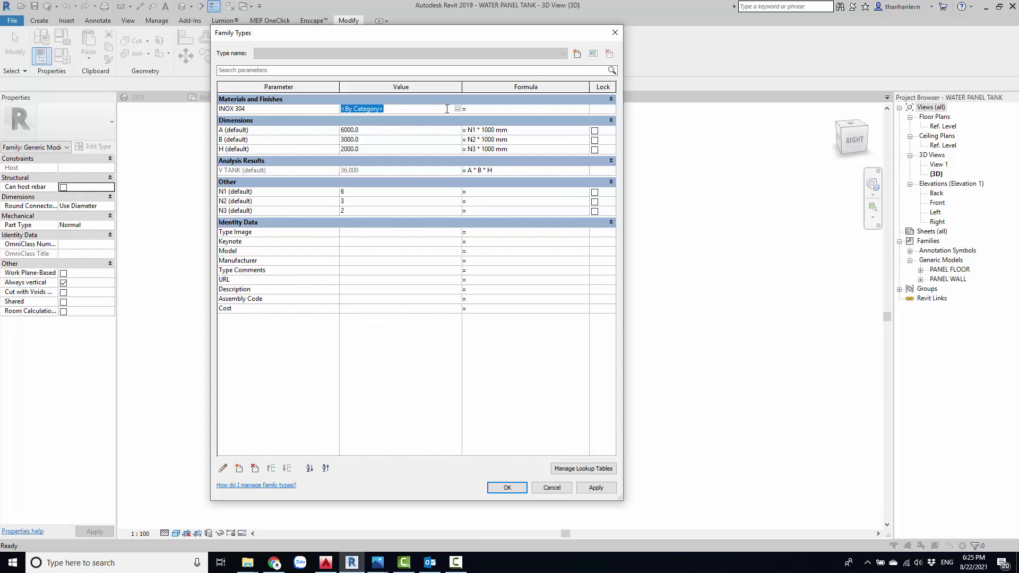
click(457, 109)
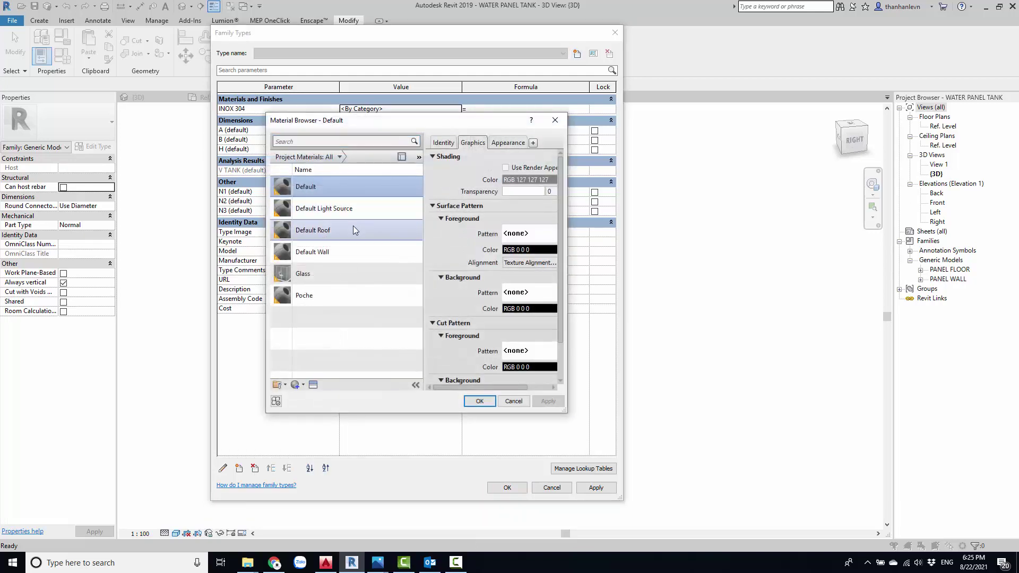
click(298, 388)
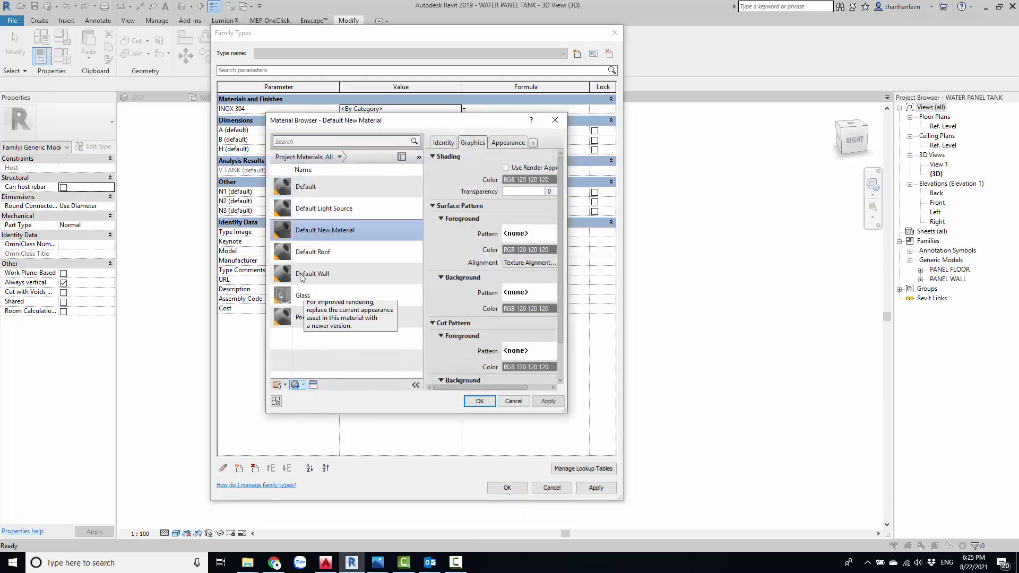
right_click(311, 222)
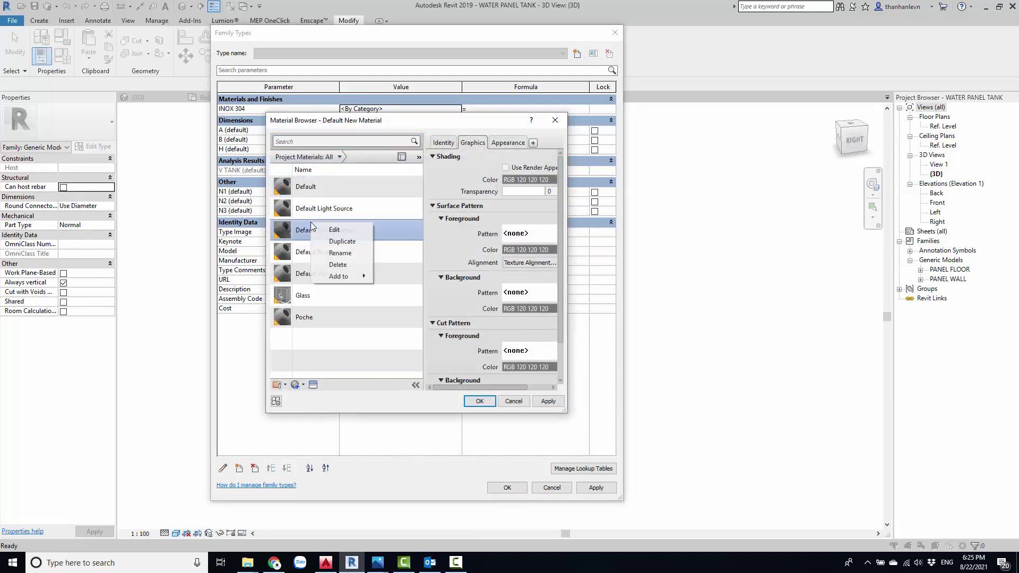
click(338, 254)
text(INOX 304)
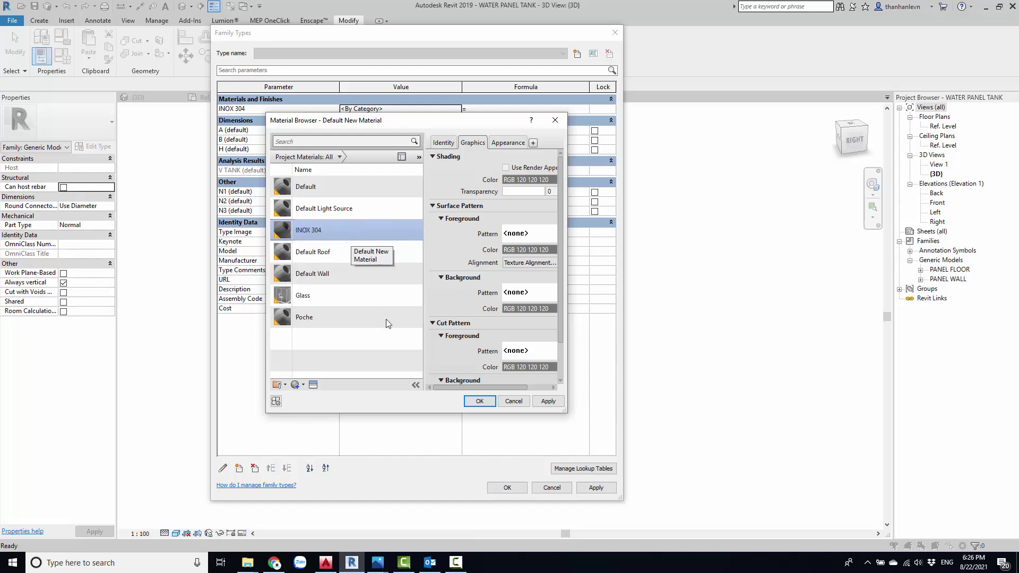
Open the Asset Browser from the Appearance tab and expand Appearance Library > Metal.
click(525, 146)
click(313, 384)
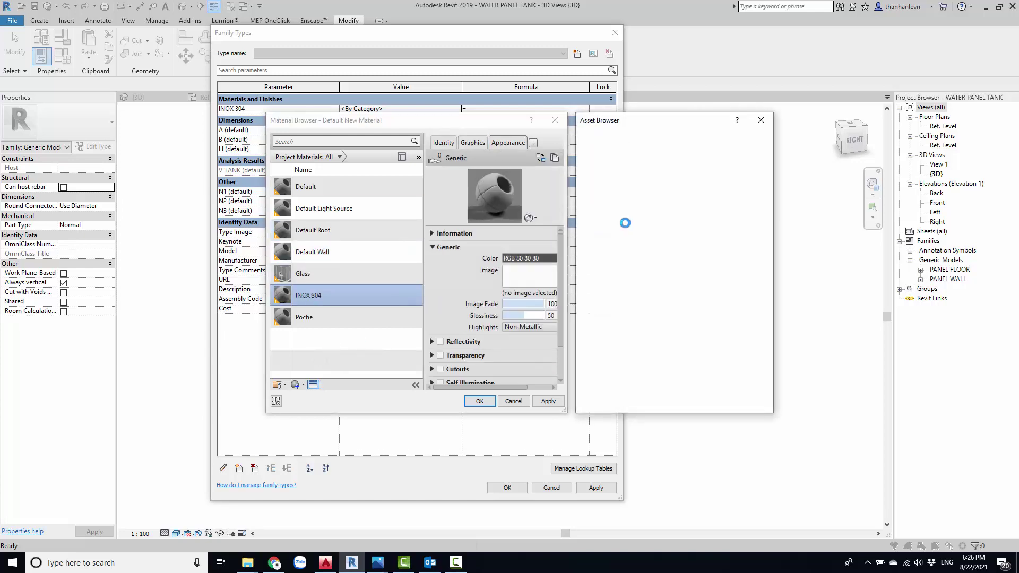
drag(651, 121, 376, 118)
drag(498, 163, 774, 163)
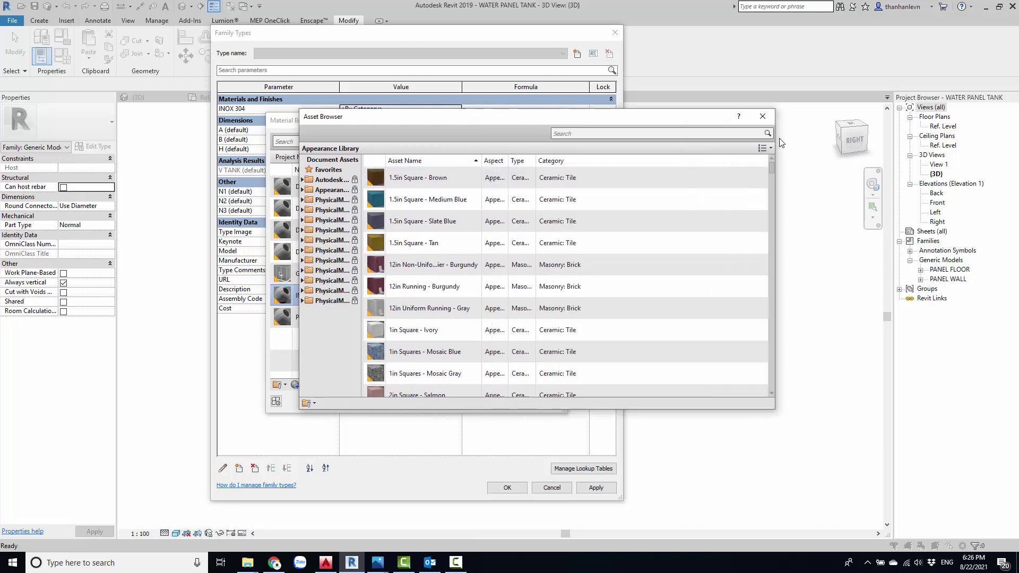
drag(361, 171, 434, 171)
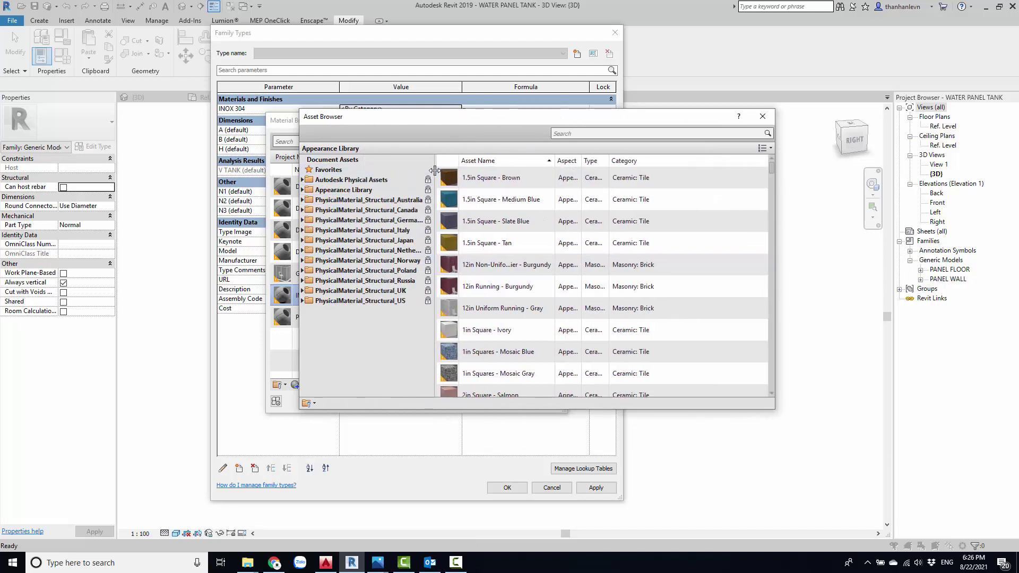
click(302, 190)
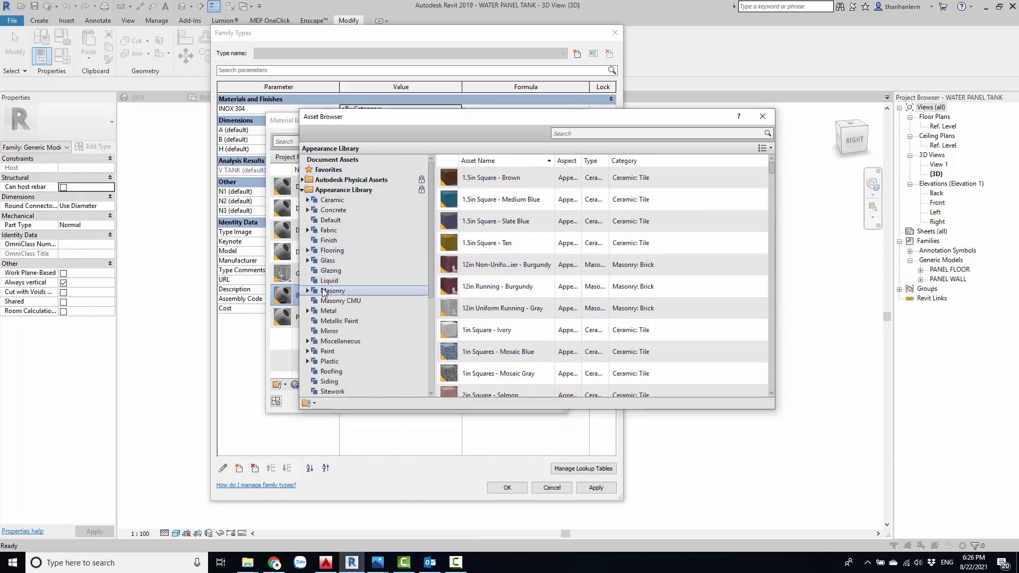
click(328, 311)
Replace INOX 304's appearance with Aluminum - Brushed Linear and confirm it as the parameter's material.
scroll(490, 257, down, 2)
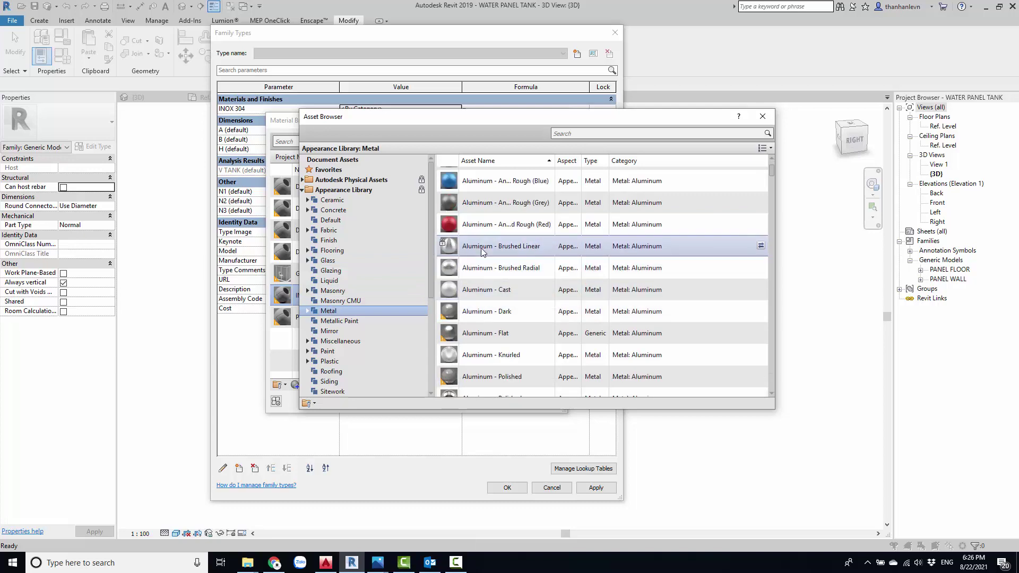
scroll(482, 266, down, 3)
scroll(481, 248, down, 3)
scroll(480, 255, down, 3)
scroll(480, 260, up, 3)
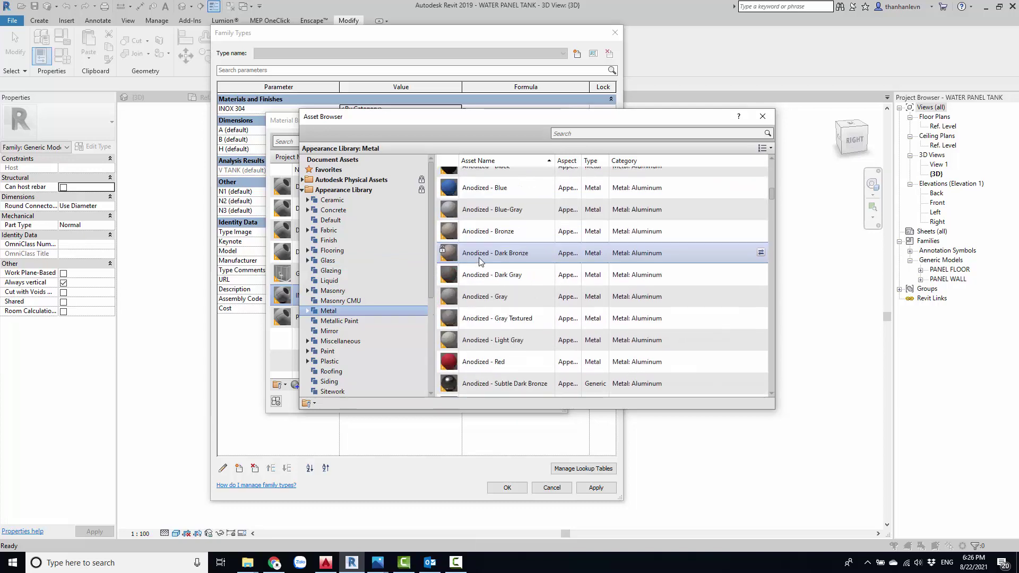
scroll(475, 297, up, 3)
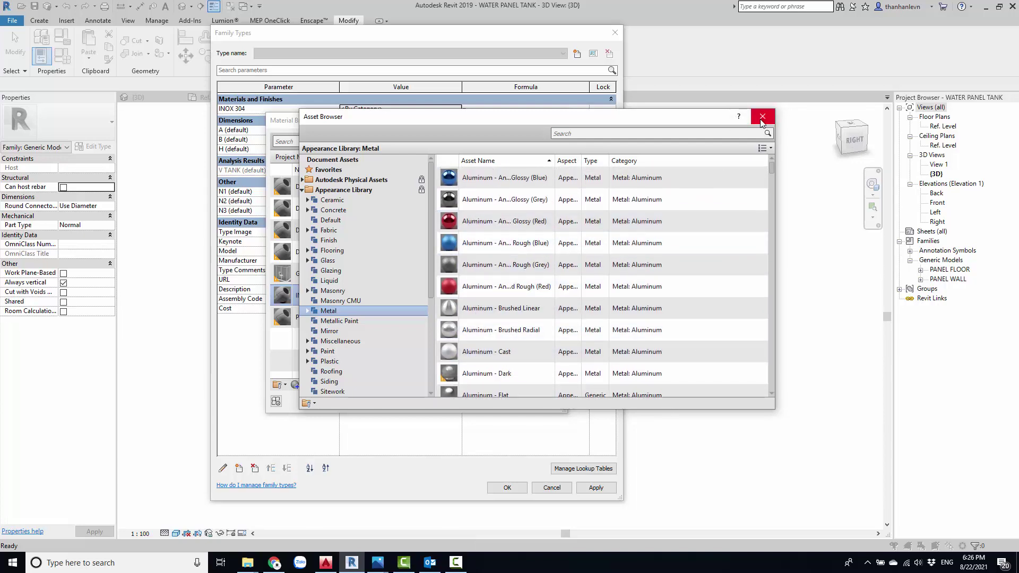
scroll(494, 341, down, 1)
scroll(489, 346, down, 1)
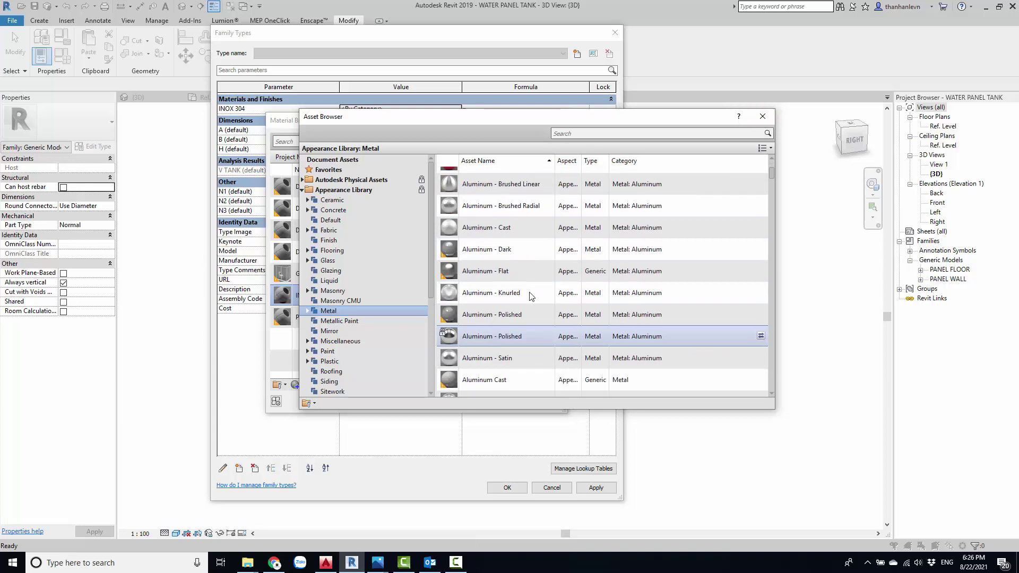
click(762, 116)
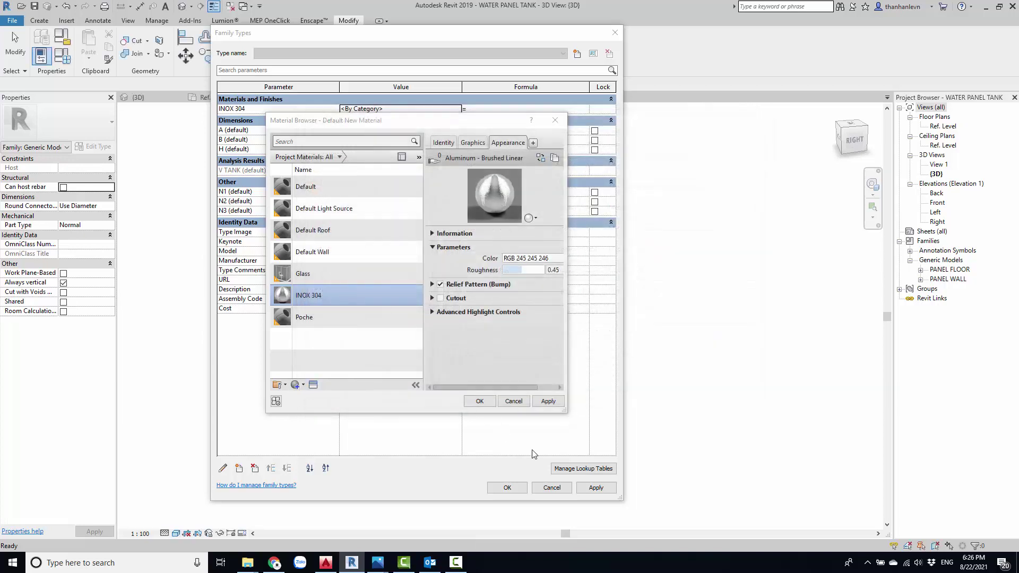
click(547, 401)
Apply INOX 304 in Family Types, then show the 3D tank in Realistic style and orbit it.
click(479, 400)
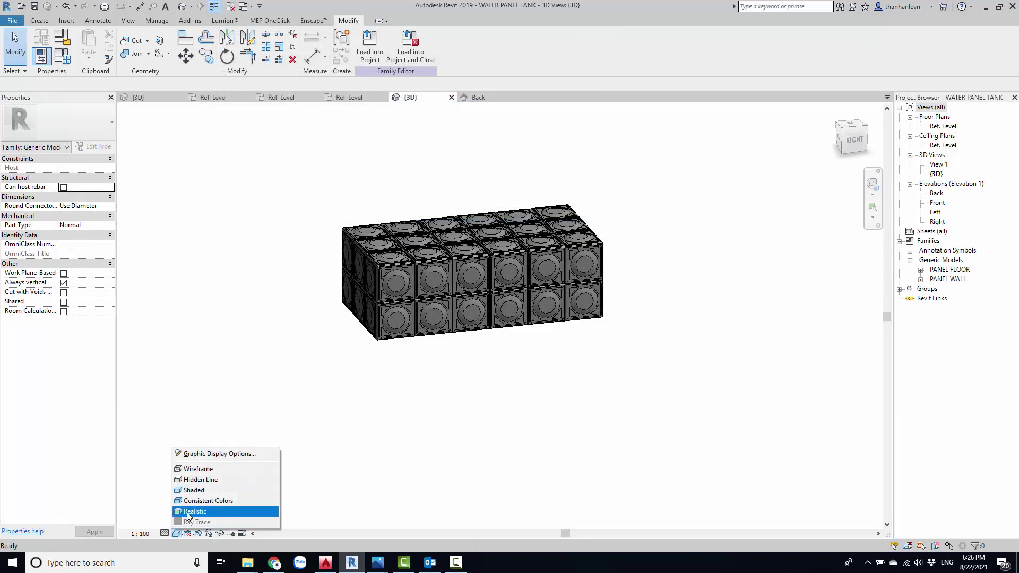
click(195, 511)
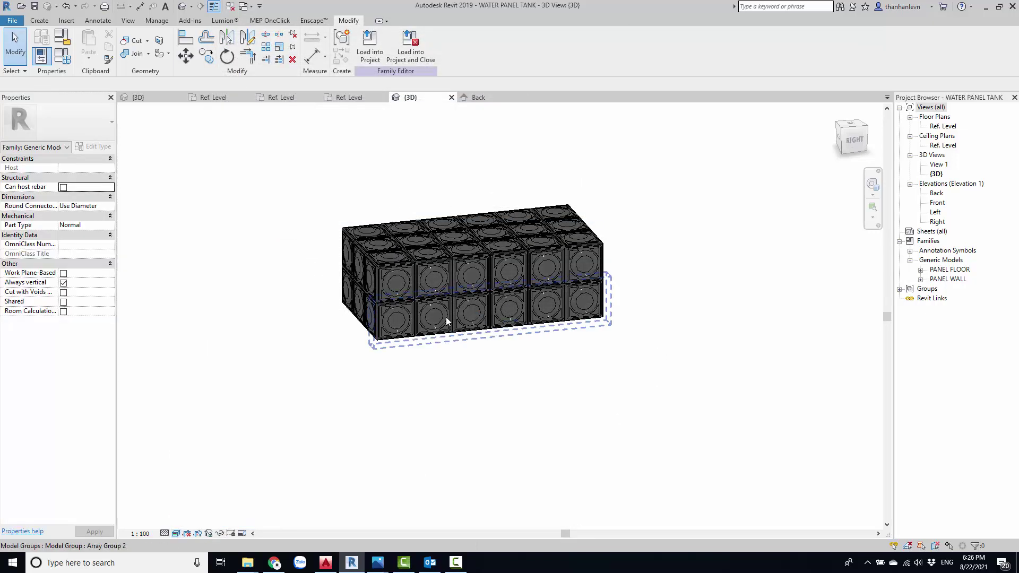
shift+middle_drag(505, 308, 327, 276)
scroll(328, 276, up, 5)
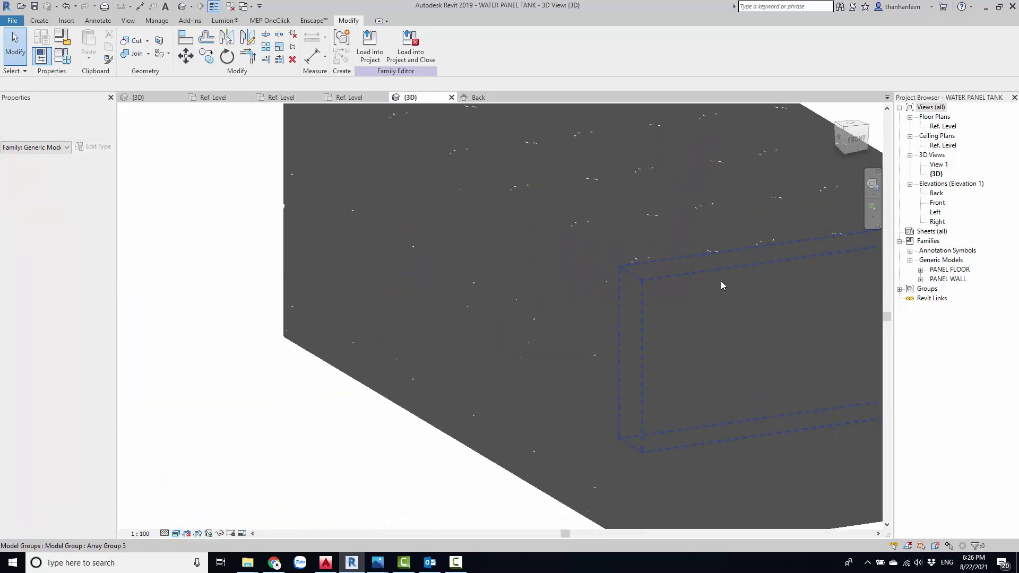
scroll(663, 287, down, 3)
scroll(658, 289, down, 2)
scroll(574, 306, down, 2)
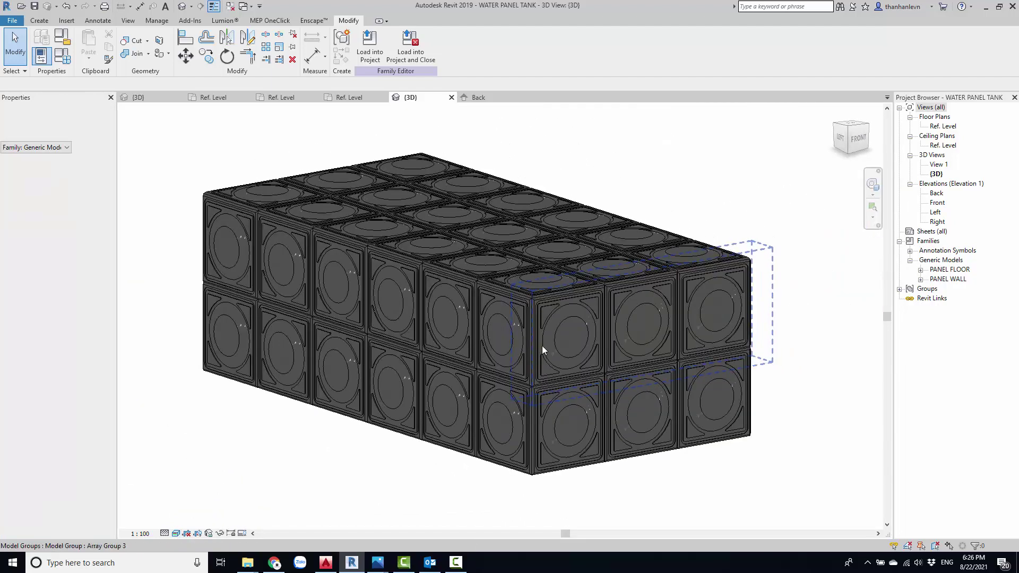
scroll(543, 345, down, 2)
scroll(542, 345, down, 2)
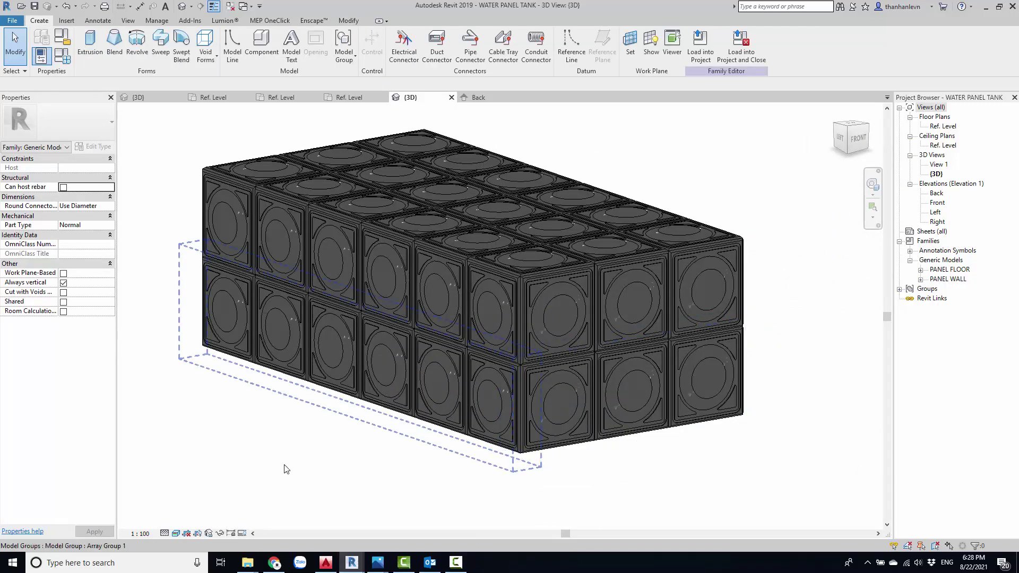
Set the visual style to Realistic and orbit toward the tank's right-end corner.
click(175, 533)
click(192, 494)
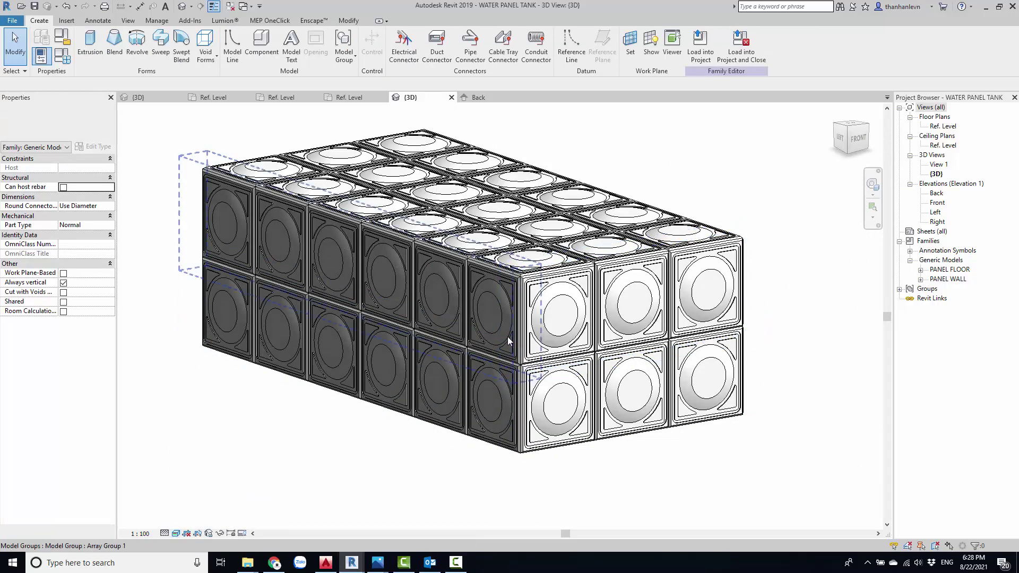
shift+middle_drag(403, 388, 439, 395)
scroll(439, 394, down, 3)
shift+middle_drag(517, 403, 387, 416)
scroll(645, 378, up, 3)
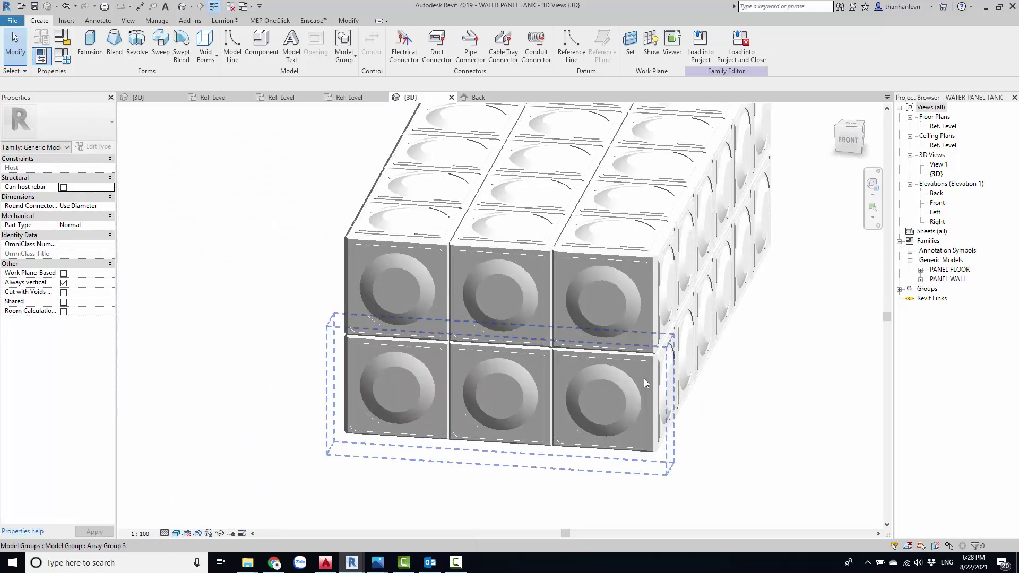
mouse_move(644, 378)
shift+middle_down()
mouse_move(508, 350)
mouse_move(774, 380)
mouse_move(689, 393)
mouse_move(706, 413)
mouse_move(689, 419)
mouse_move(704, 432)
mouse_move(642, 398)
mouse_move(561, 401)
shift+middle_up()
Orbit and pan around the tank to inspect the brushed INOX 304 panels from several sides.
scroll(690, 393, down, 3)
scroll(642, 398, up, 3)
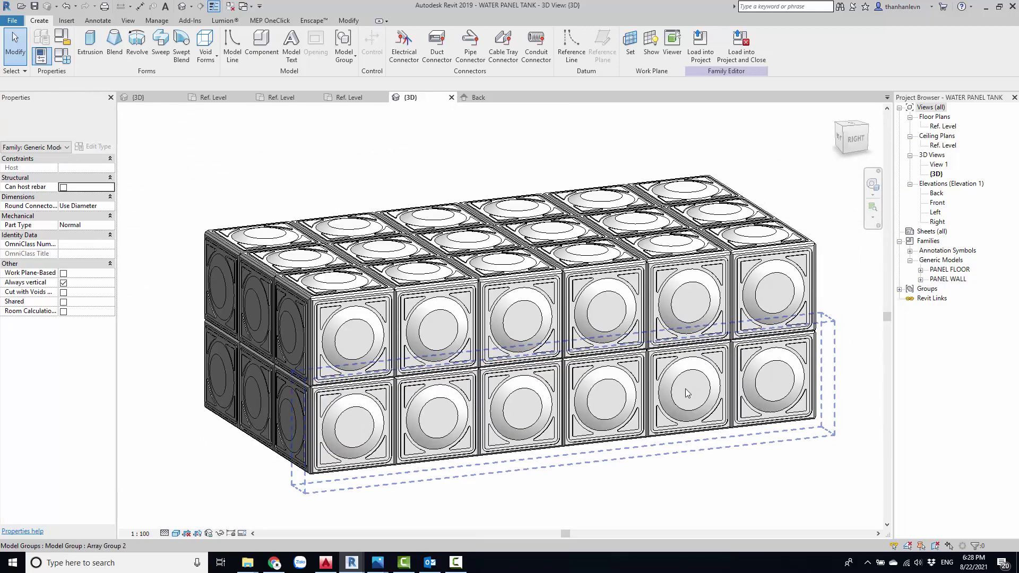
shift+middle_drag(626, 337, 649, 416)
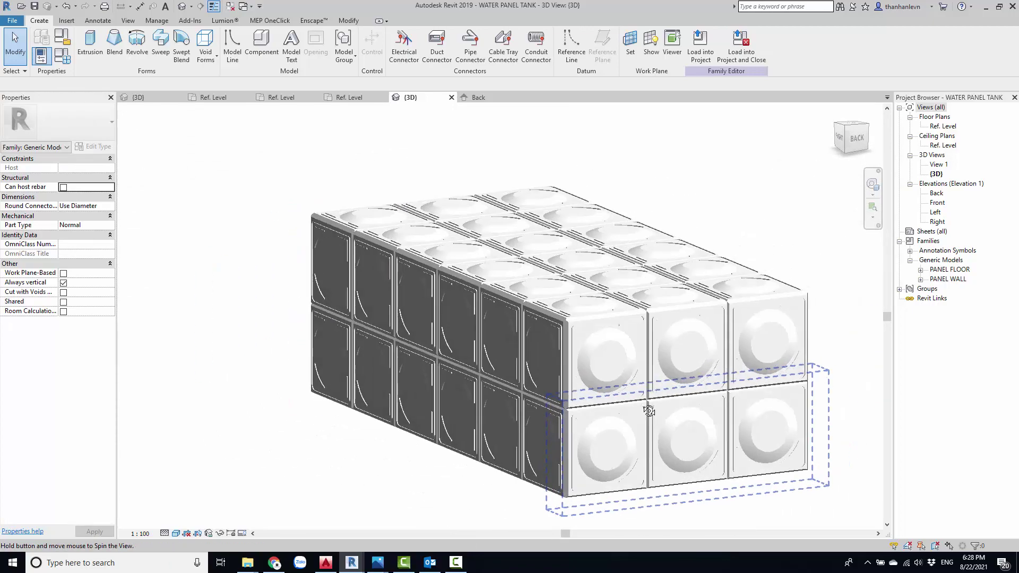
shift+middle_drag(524, 417, 606, 397)
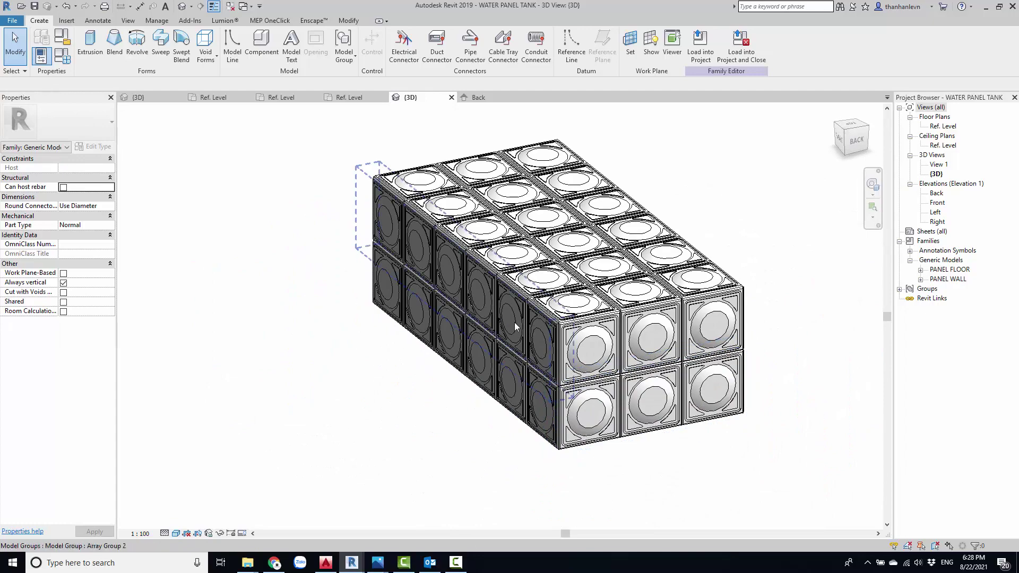
mouse_move(514, 322)
shift+middle_down()
mouse_move(582, 336)
mouse_move(683, 421)
mouse_move(628, 357)
mouse_move(457, 356)
mouse_move(478, 377)
mouse_move(660, 357)
mouse_move(434, 369)
mouse_move(812, 343)
mouse_move(782, 396)
mouse_move(720, 348)
mouse_move(647, 339)
mouse_move(626, 356)
mouse_move(478, 297)
mouse_move(157, 214)
shift+middle_up()
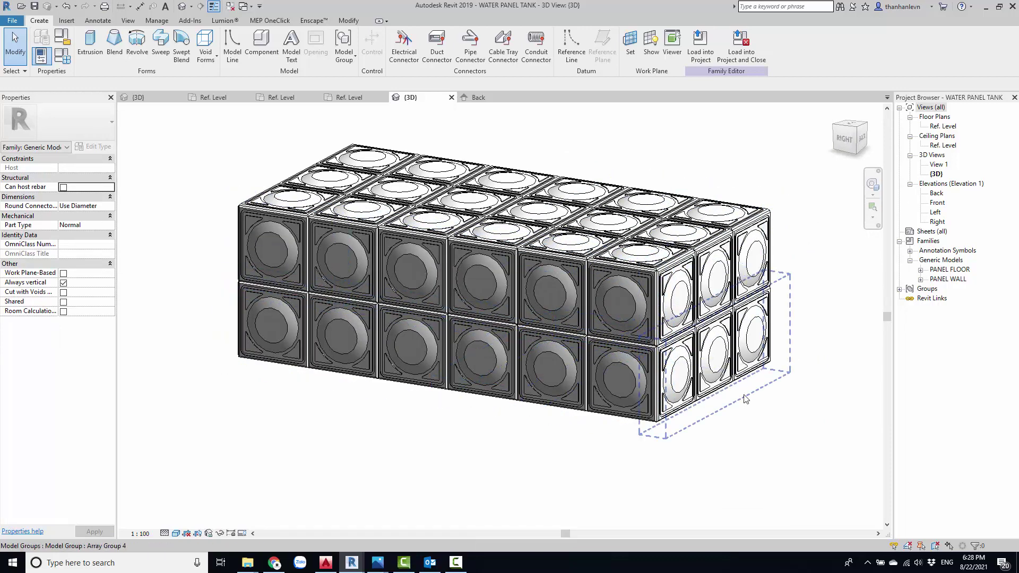
shift+middle_drag(745, 399, 394, 337)
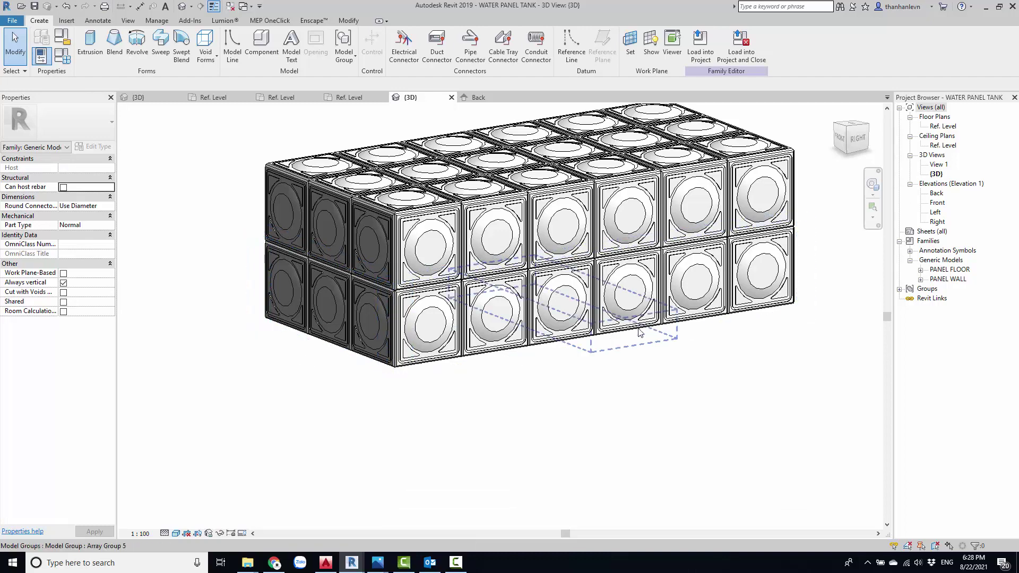
middle_drag(755, 250, 704, 275)
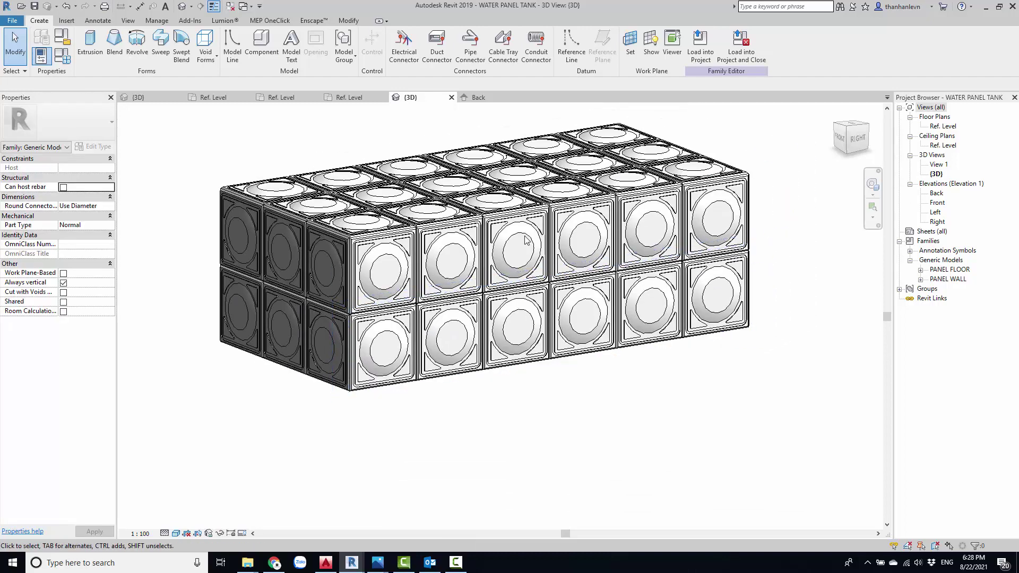